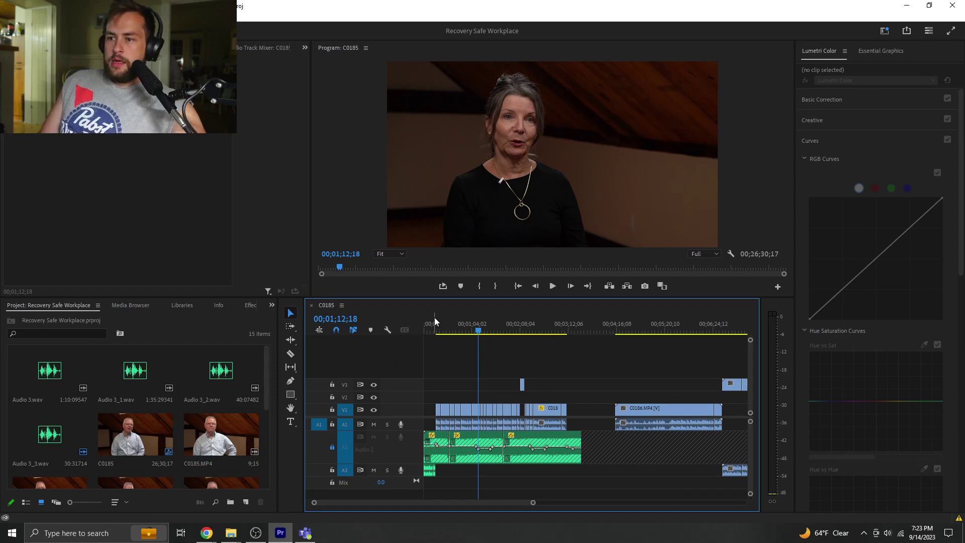
# - Play the C0185 sequence from its start and zoom the timeline in on the opening clips
pyautogui.press('Home')
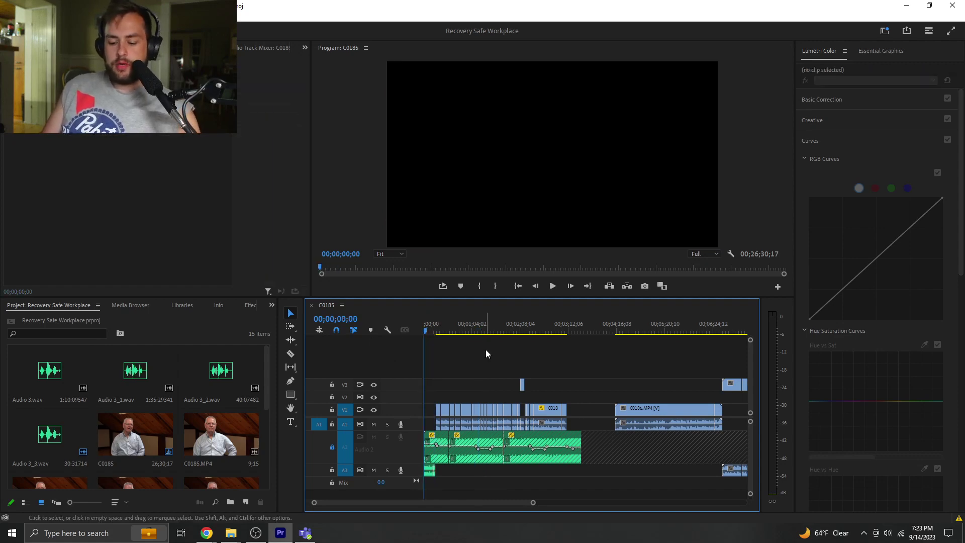
pyautogui.moveTo(533, 502)
pyautogui.mouseDown()
pyautogui.moveTo(698, 505)
pyautogui.moveTo(533, 503)
pyautogui.mouseUp()
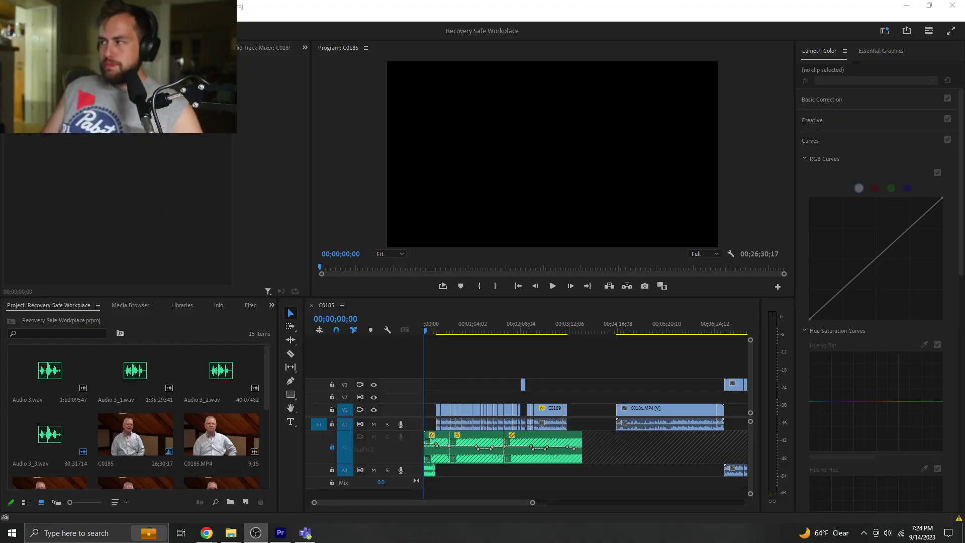
pyautogui.click(479, 377)
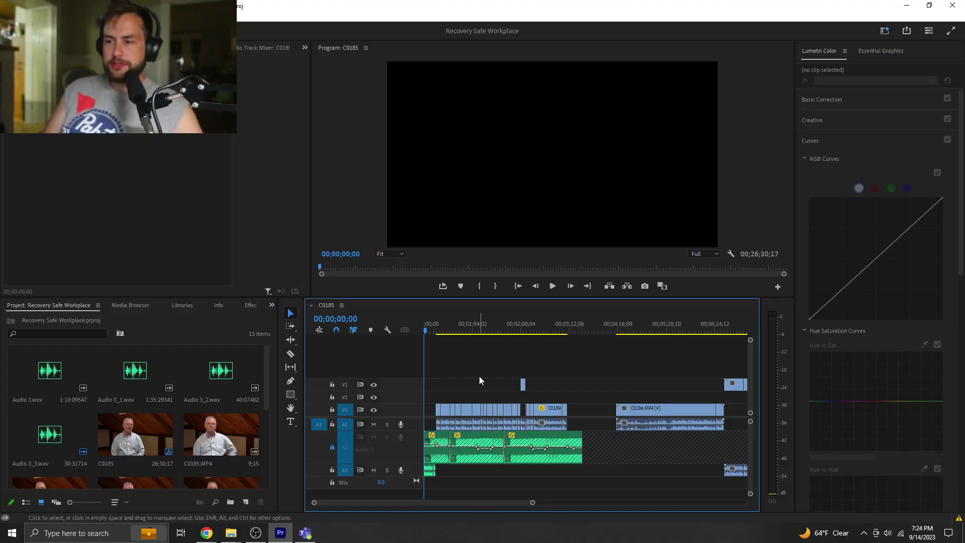
pyautogui.press('space')
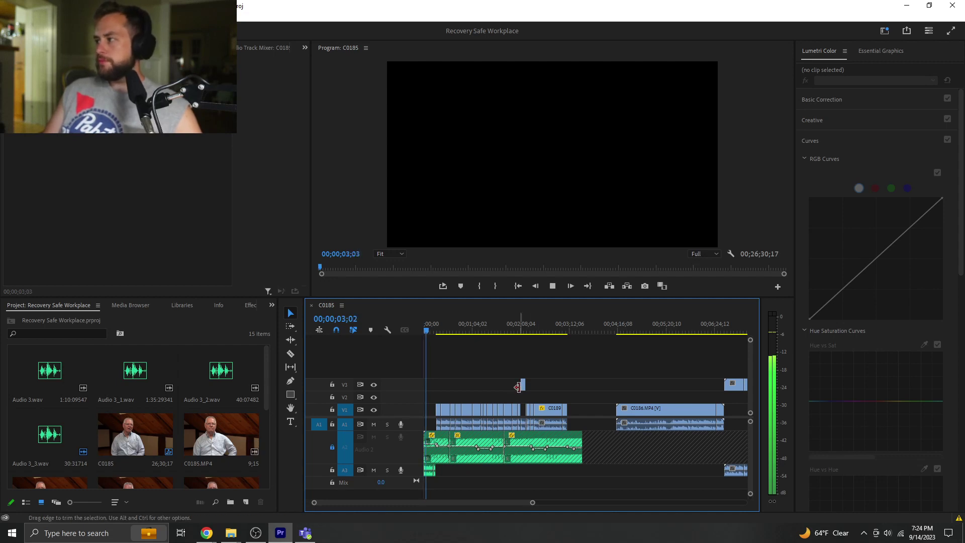
pyautogui.moveTo(534, 502); pyautogui.dragTo(416, 503)
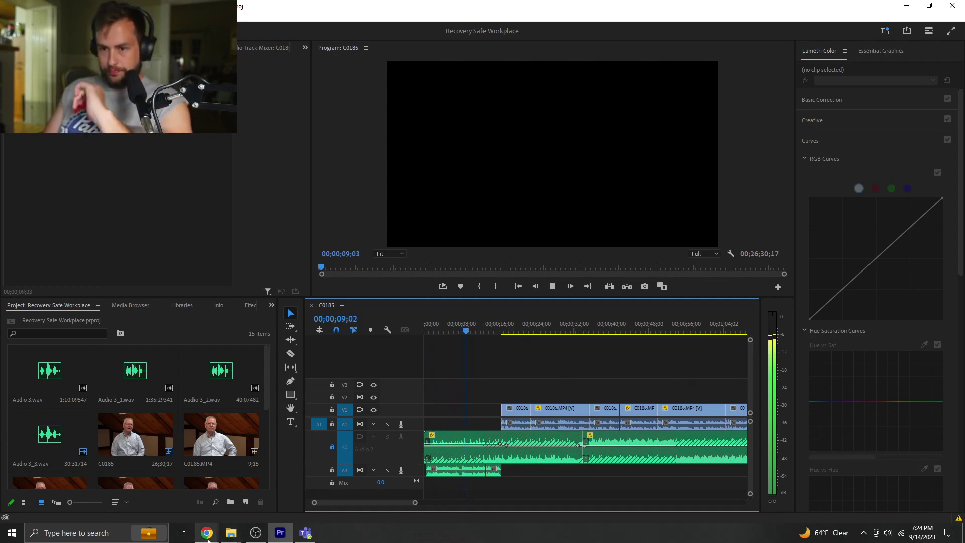
pyautogui.moveTo(208, 541)
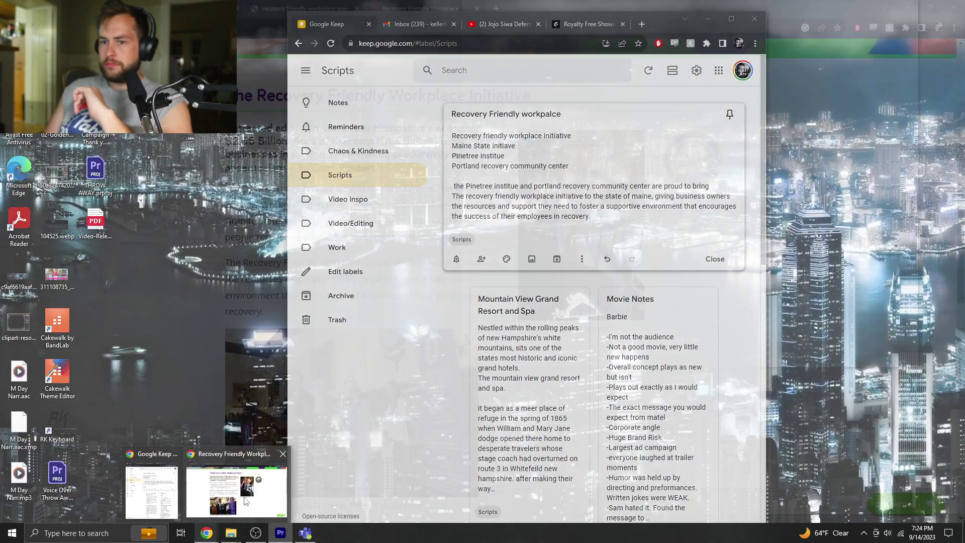
pyautogui.click(248, 499)
pyautogui.click(908, 7)
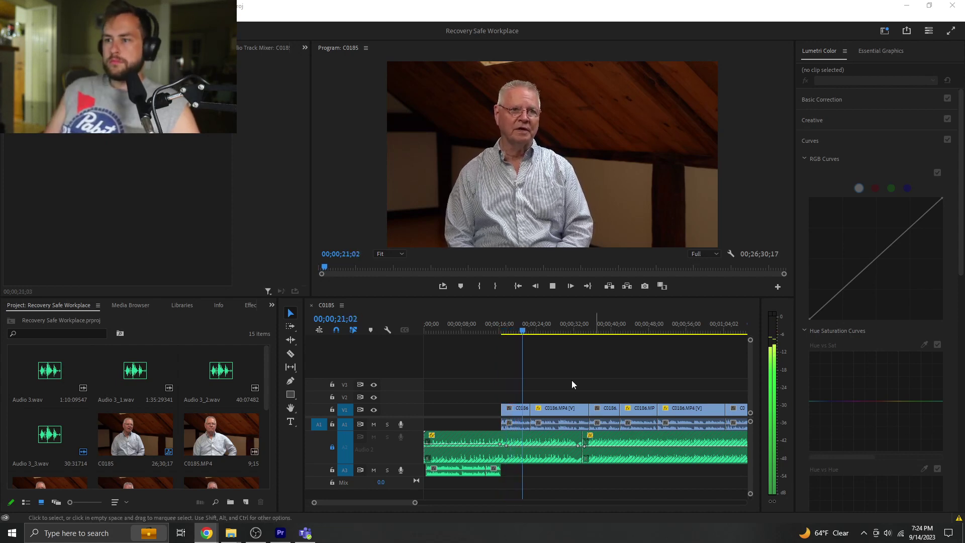
# - Stop playback at 00;00;19;00 and enlarge the Program monitor above the timeline
pyautogui.click(592, 385)
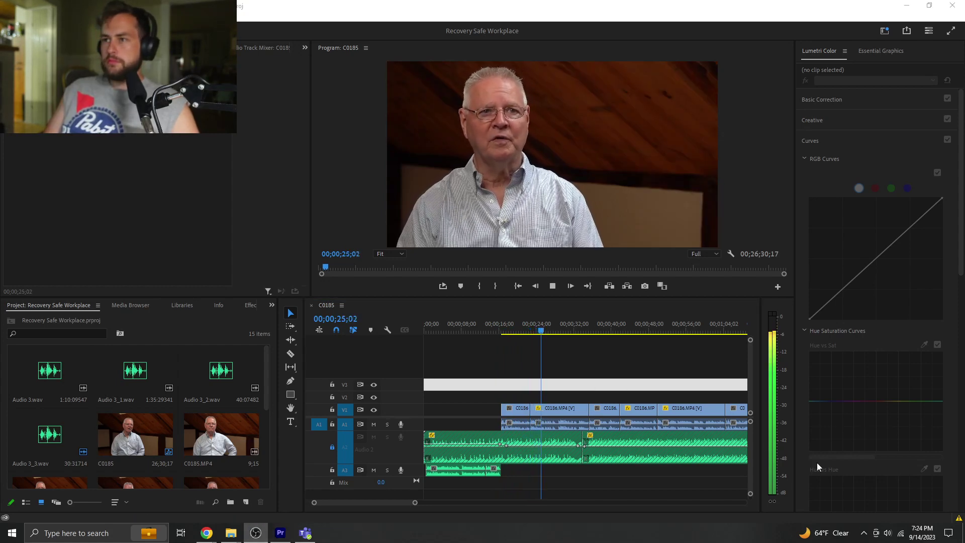
pyautogui.click(597, 372)
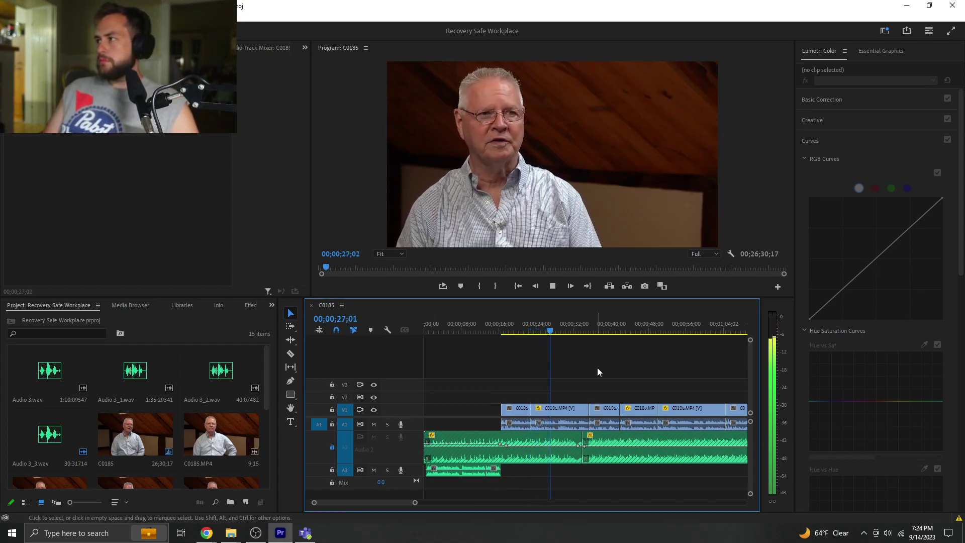
pyautogui.click(512, 330)
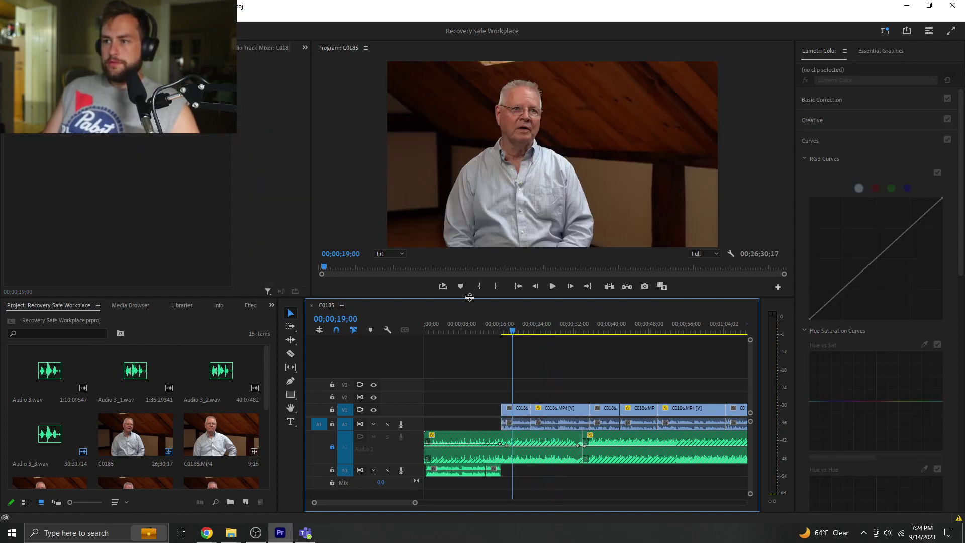
pyautogui.moveTo(471, 298); pyautogui.dragTo(467, 352)
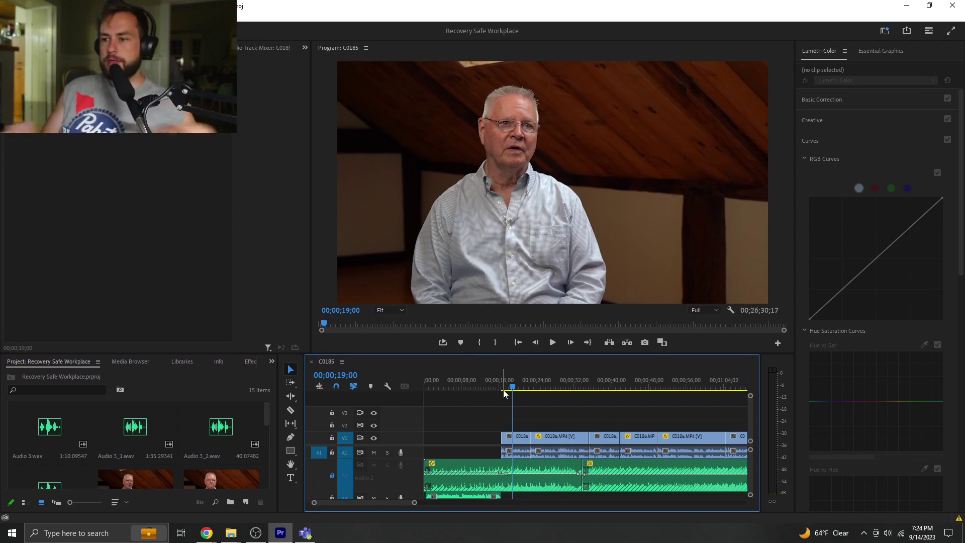
# - Scale up the first C0186 clip on V1 to a tighter close-up, then deselect it
pyautogui.click(515, 437)
pyautogui.hotkey('shift', '5')
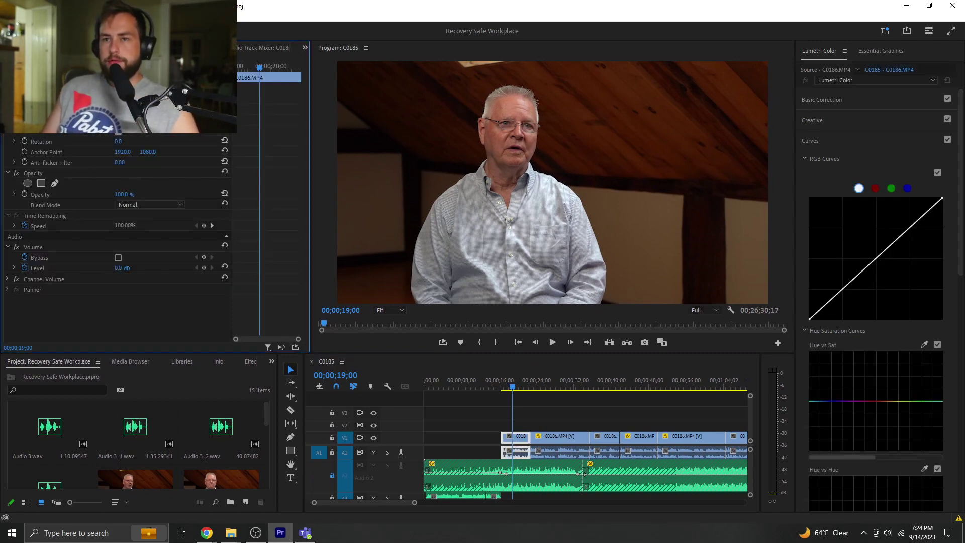
pyautogui.press('Return')
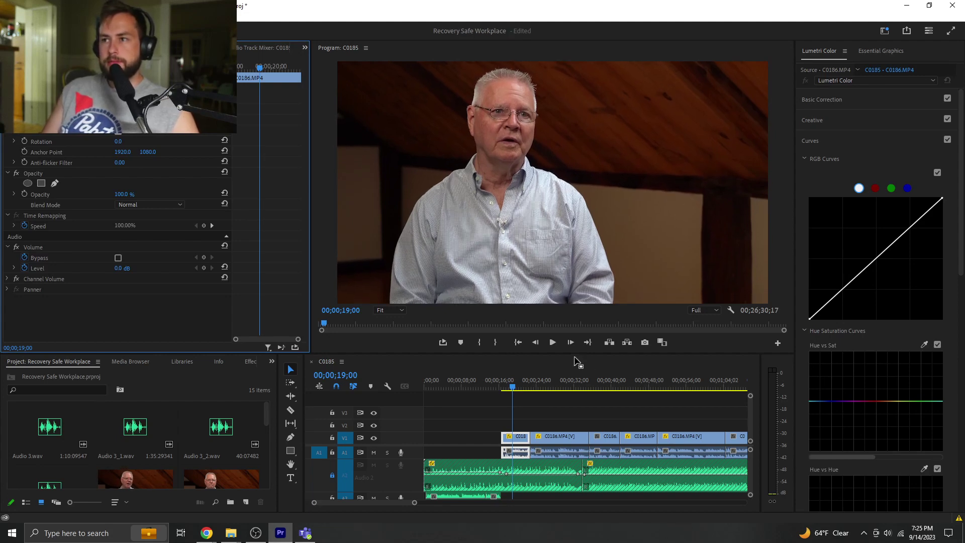
pyautogui.click(537, 409)
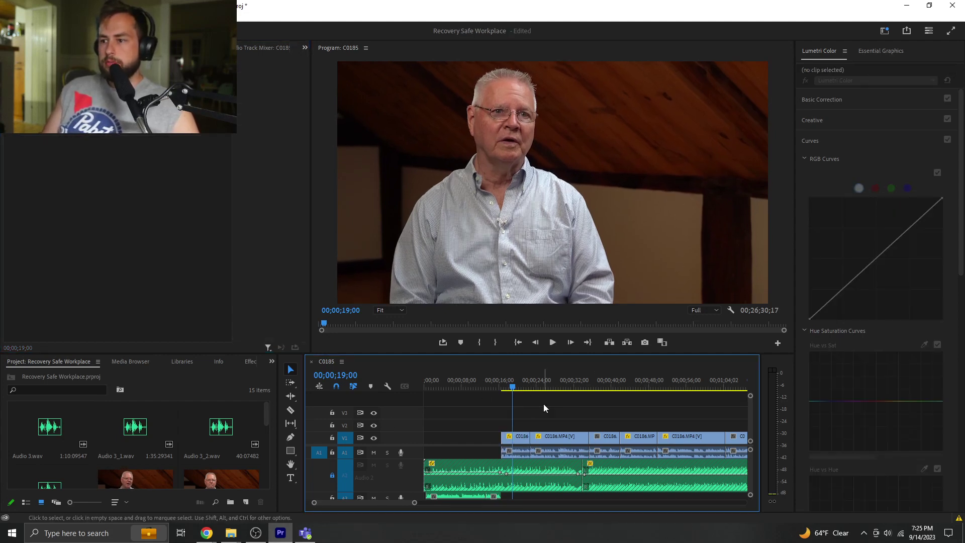
pyautogui.press('Up')
pyautogui.click(528, 409)
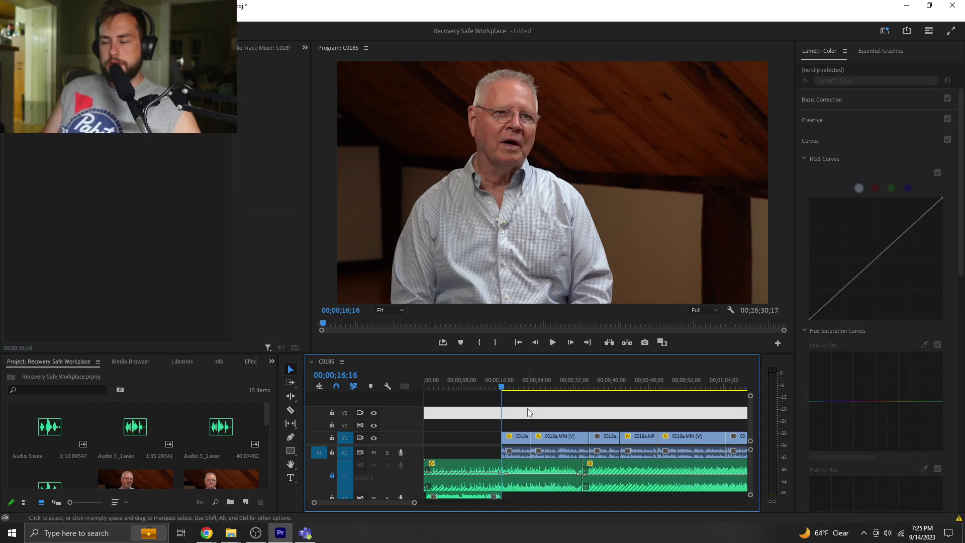
# - Play the edit from the clip start with the Program monitor maximized to fill the window
pyautogui.press('space')
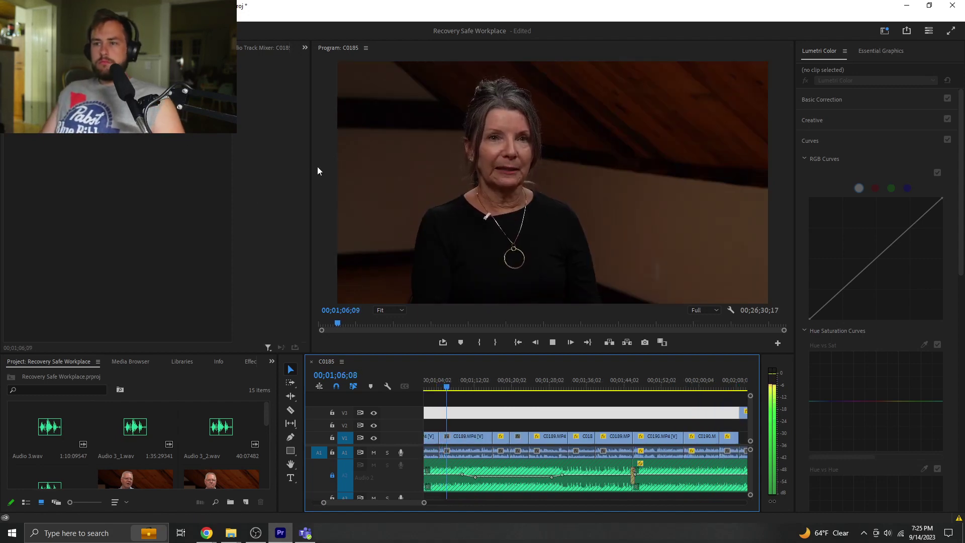
pyautogui.press('`')
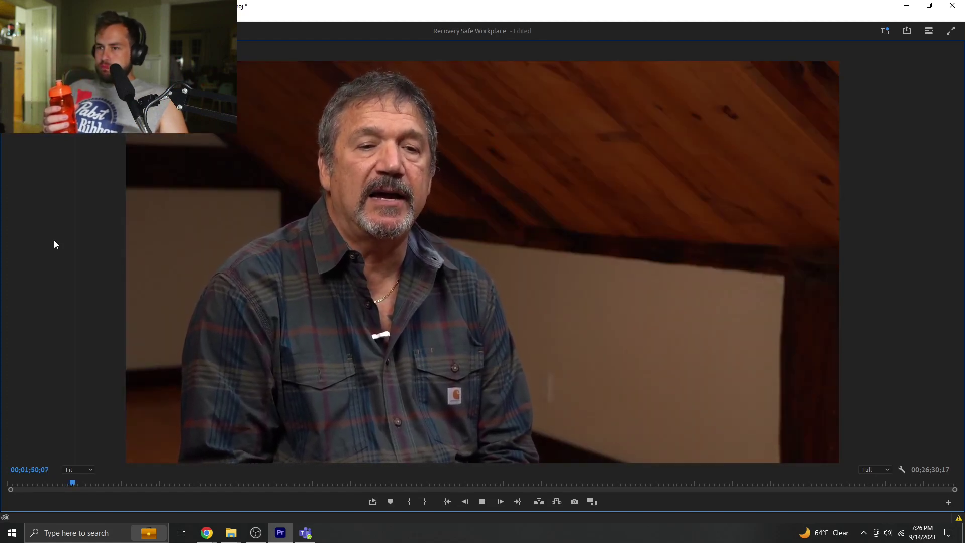
# - Watch playback full-window to about 00;03;10, then restore the normal editing layout
pyautogui.press('`')
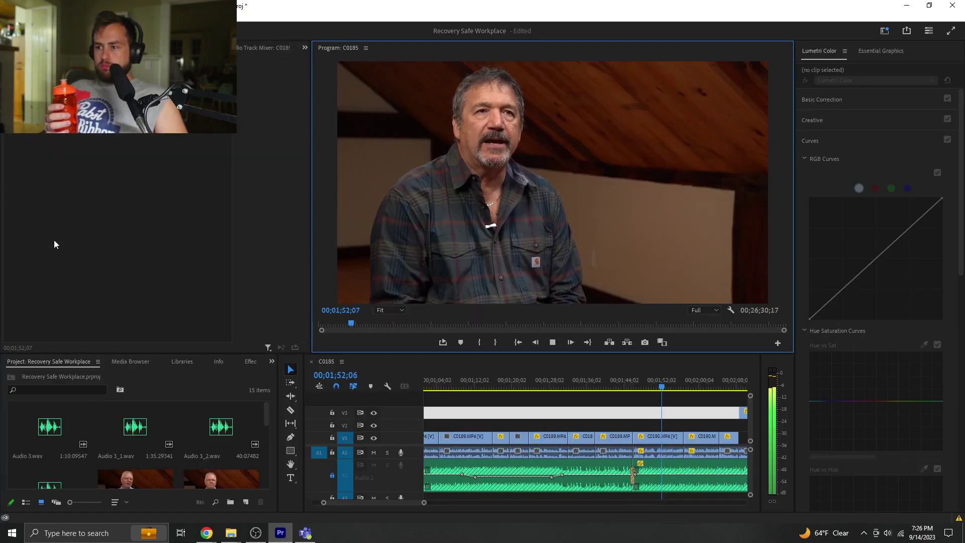
pyautogui.press('`')
pyautogui.press('`')
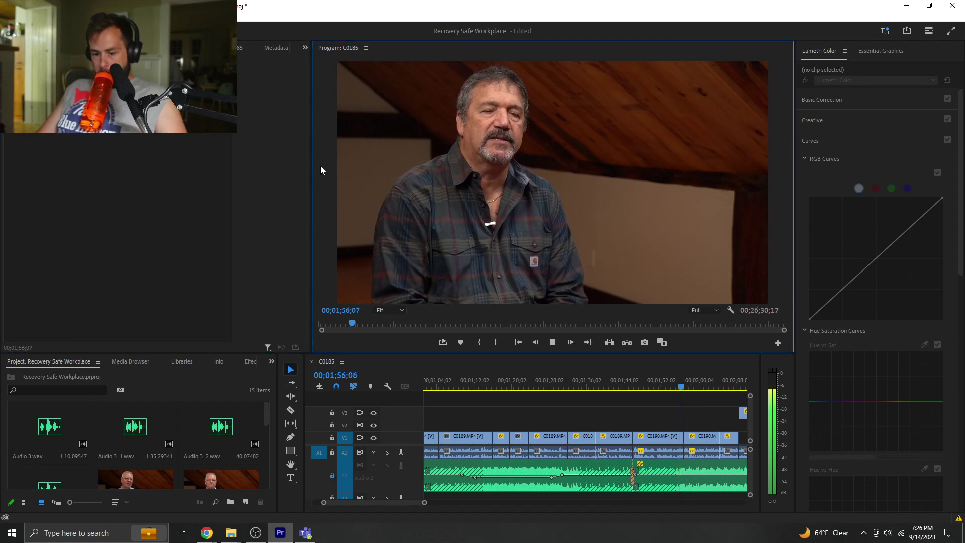
pyautogui.press('`')
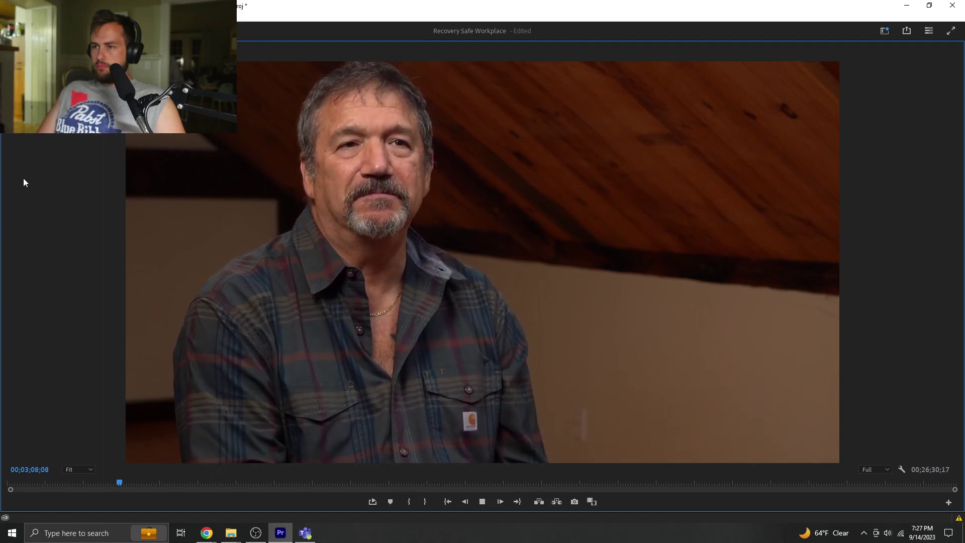
pyautogui.press('`')
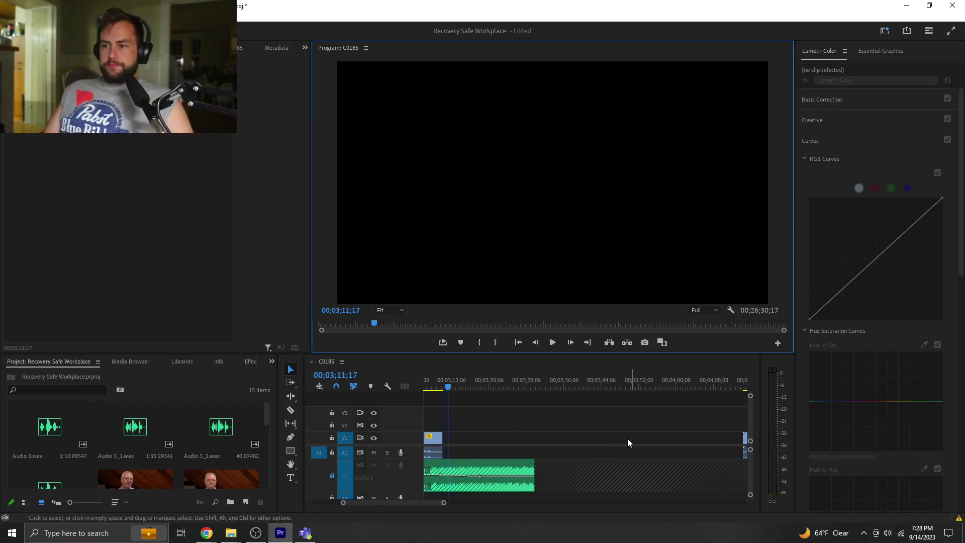
# - Zoom the timeline out to the whole sequence and mark an out point at 00;03;32;07
pyautogui.moveTo(444, 502); pyautogui.dragTo(467, 501)
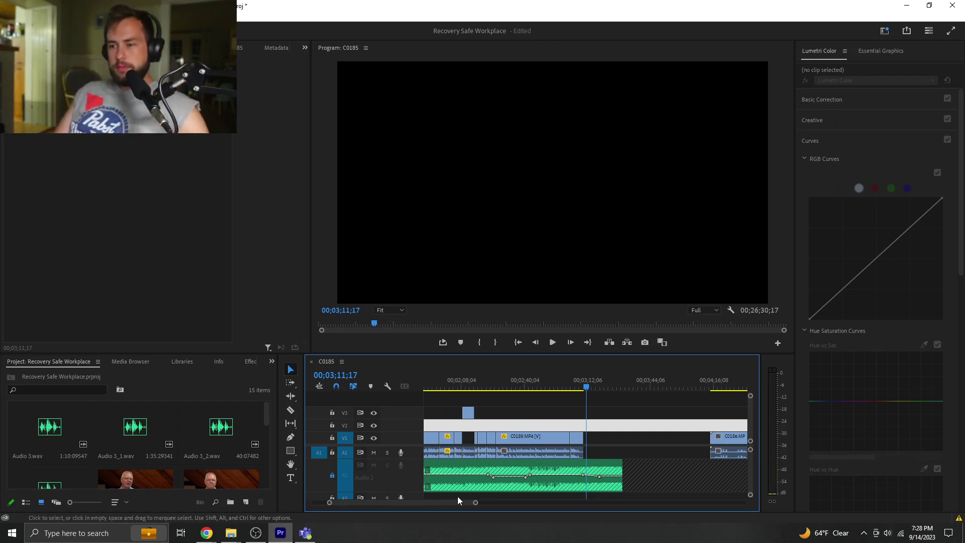
pyautogui.moveTo(475, 502); pyautogui.dragTo(553, 502)
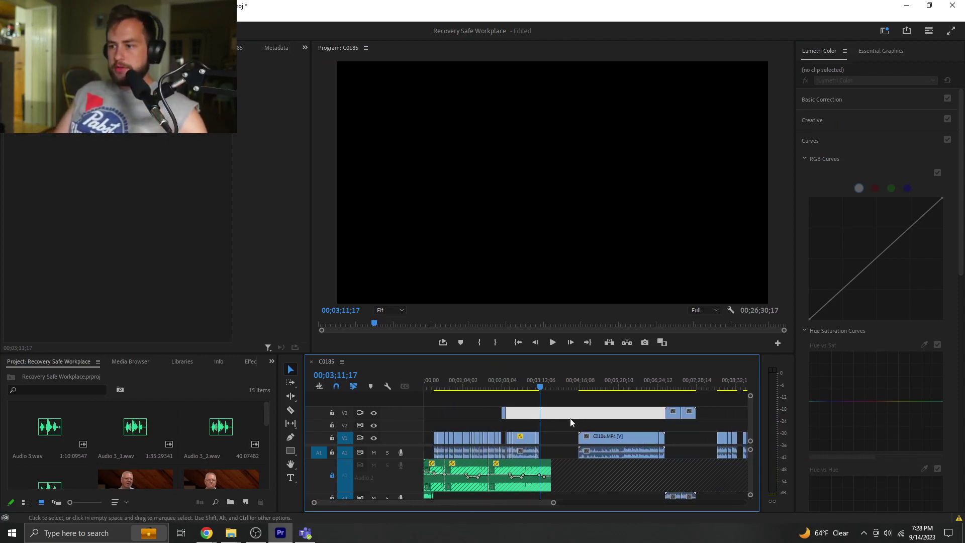
pyautogui.click(554, 387)
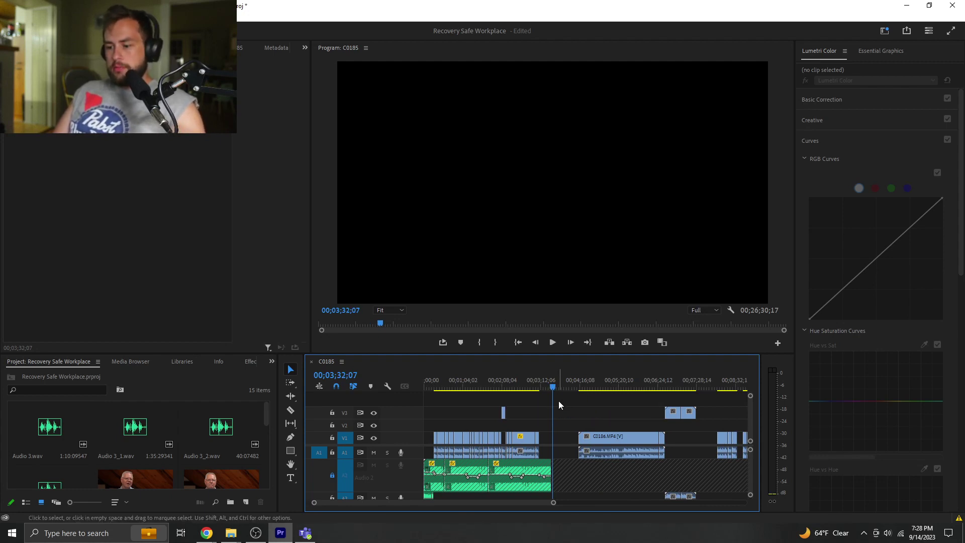
pyautogui.press('o')
# - Move the playhead to 00;00;11;07, deselect Audio 3_3.wav, and zoom back in on the first minute
pyautogui.click(440, 386)
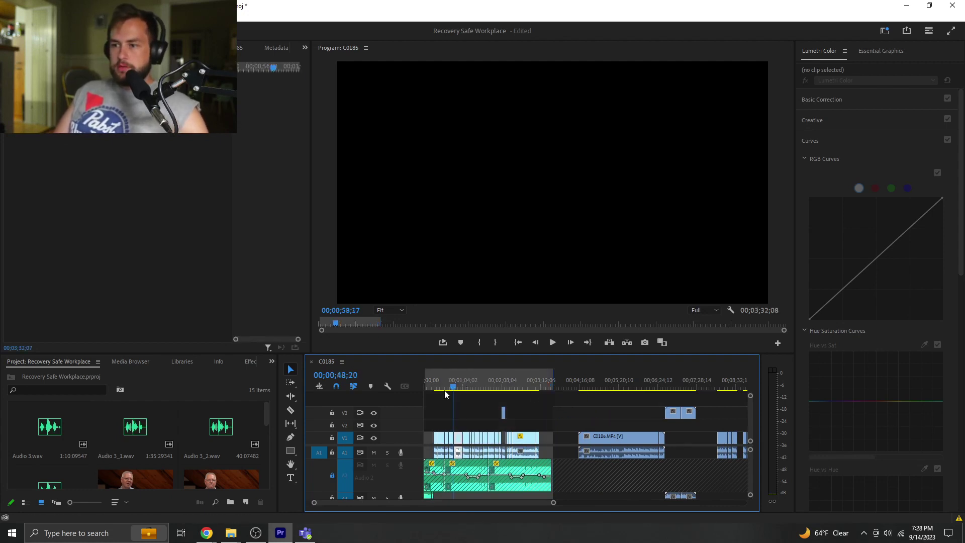
pyautogui.click(464, 409)
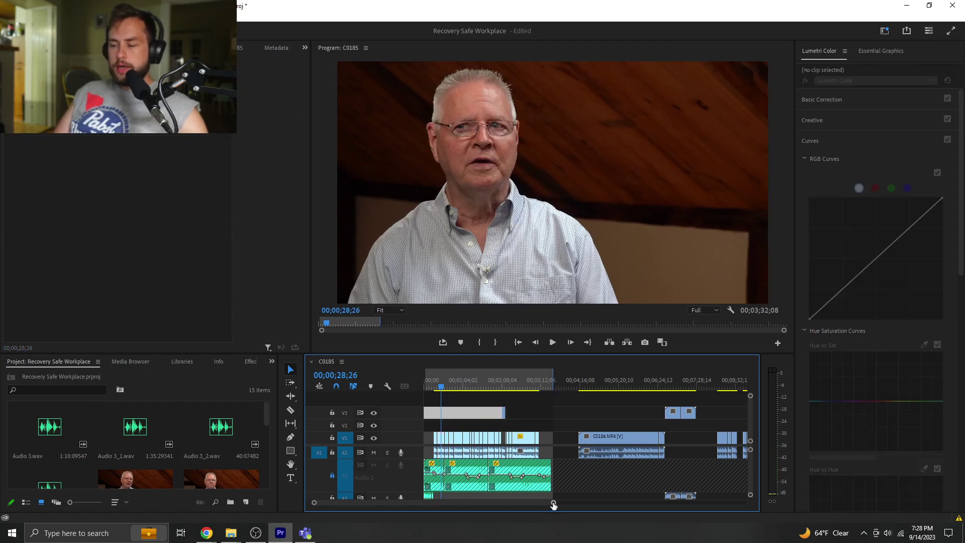
pyautogui.moveTo(553, 503); pyautogui.dragTo(437, 505)
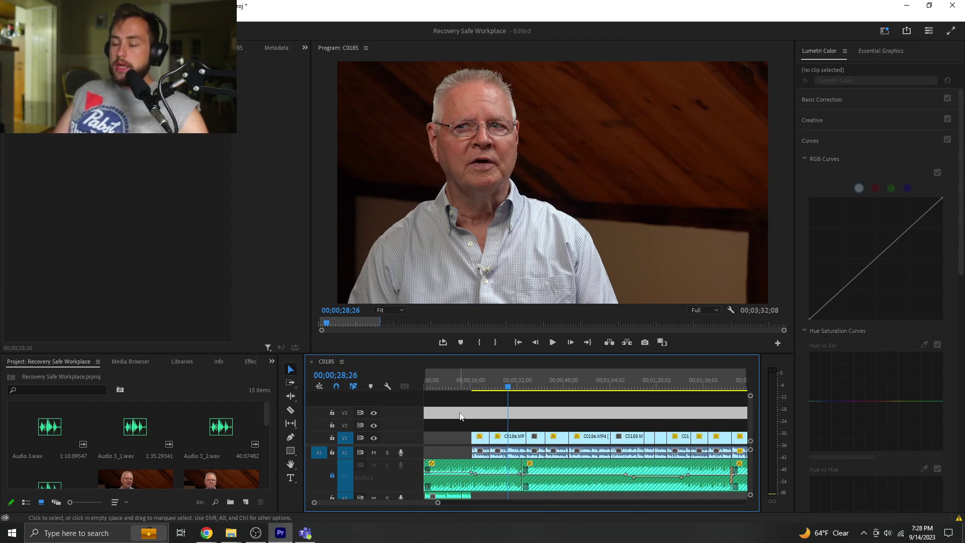
pyautogui.click(457, 385)
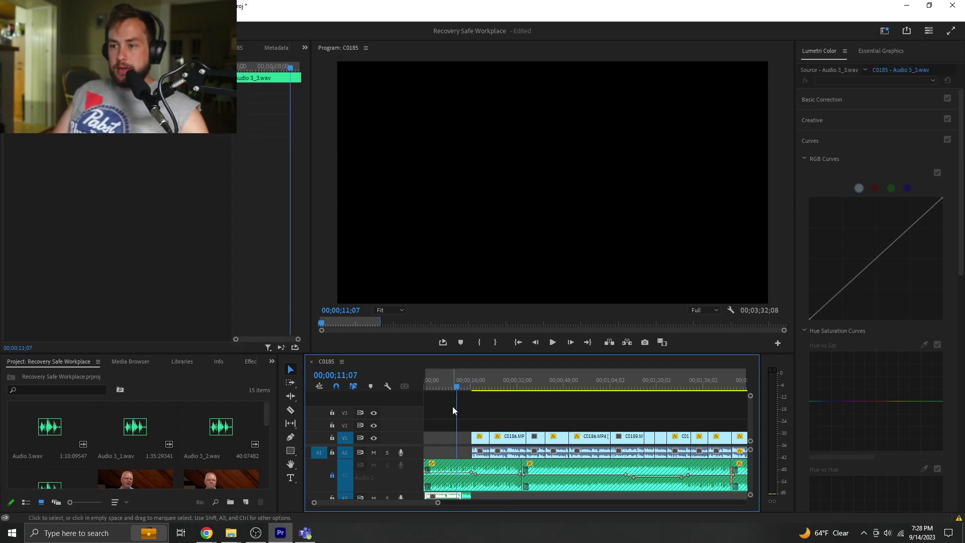
pyautogui.click(439, 395)
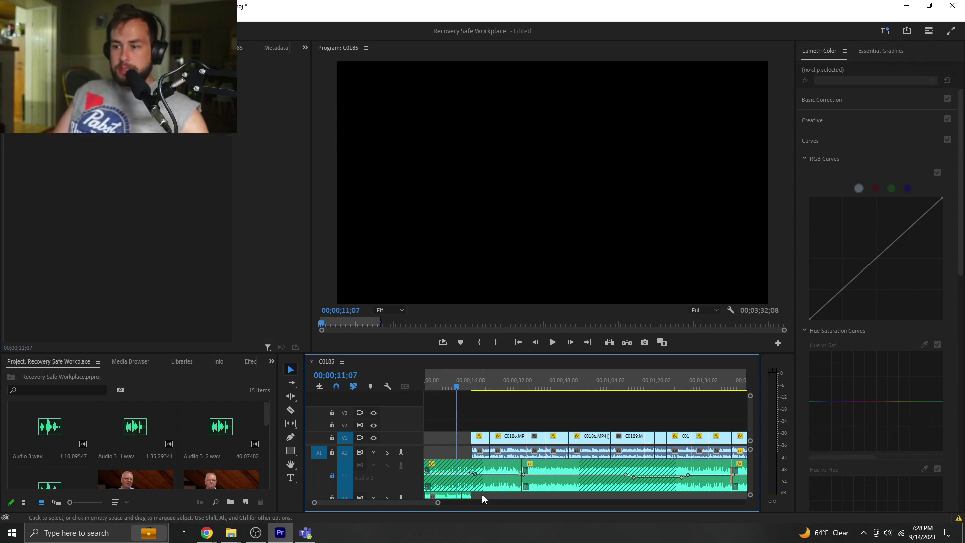
pyautogui.moveTo(439, 503); pyautogui.dragTo(512, 506)
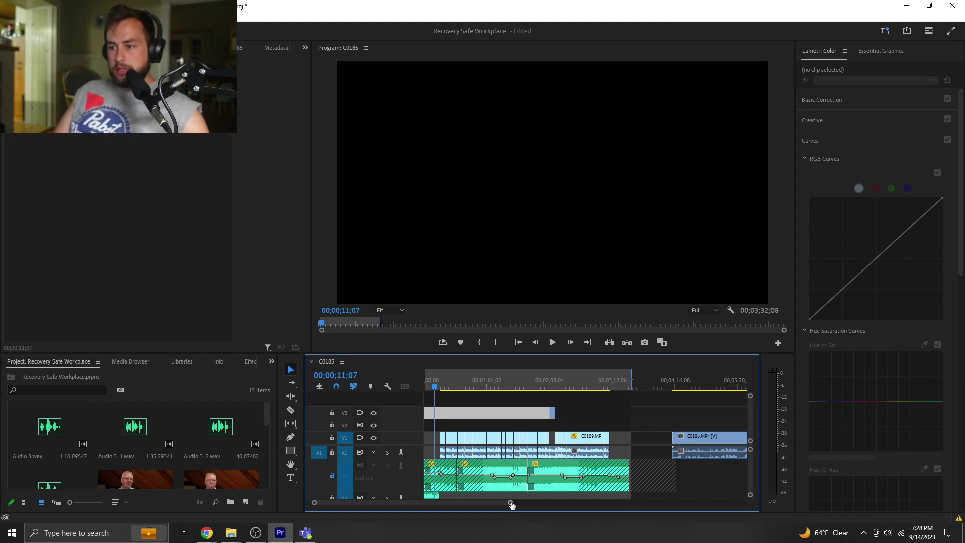
pyautogui.moveTo(511, 504); pyautogui.dragTo(419, 503)
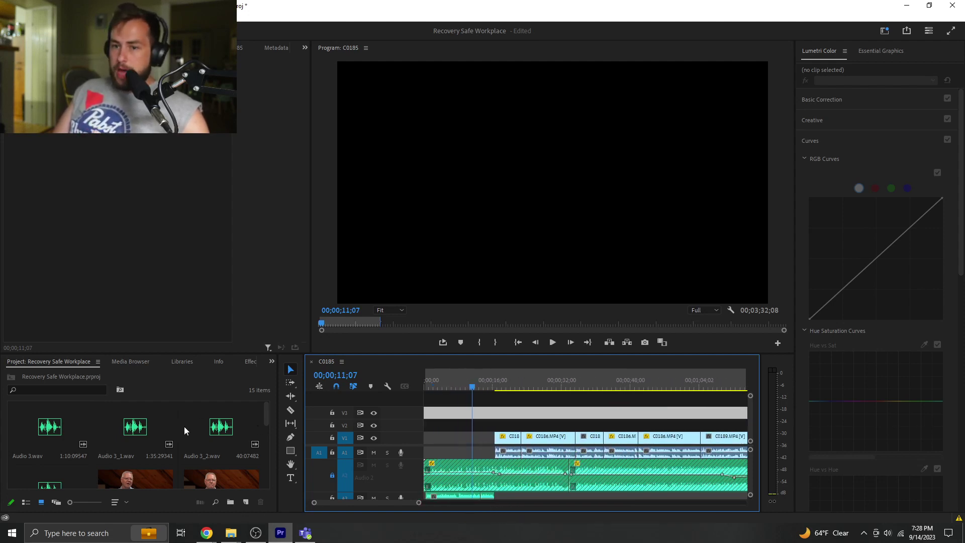
# - Create a new Adjustment Layer in the project with its default settings
pyautogui.scroll(-3, 241, 444)
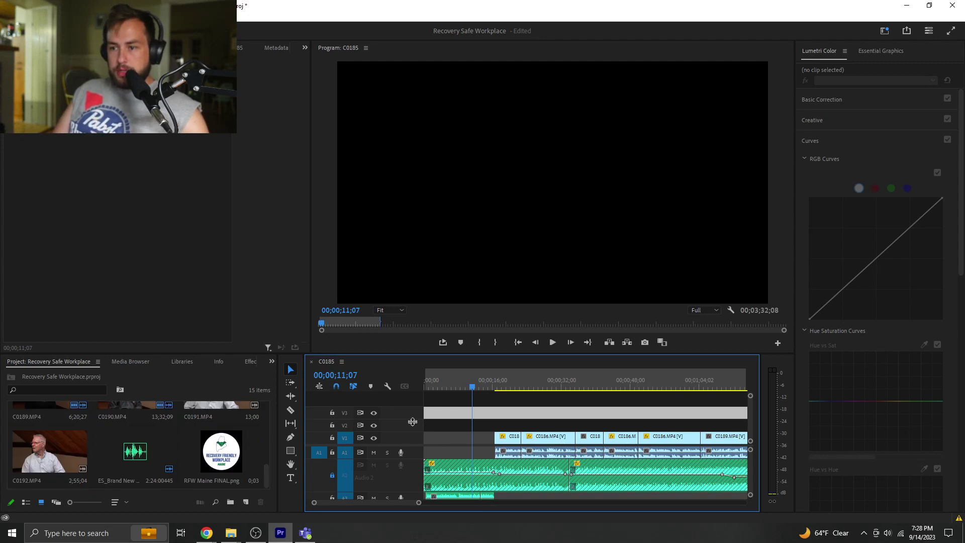
pyautogui.click(510, 387)
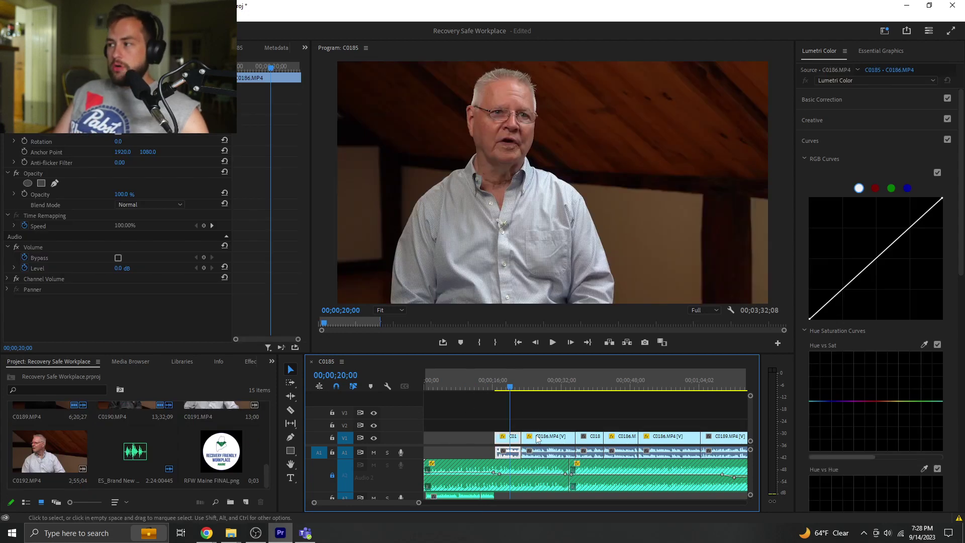
pyautogui.click(539, 422)
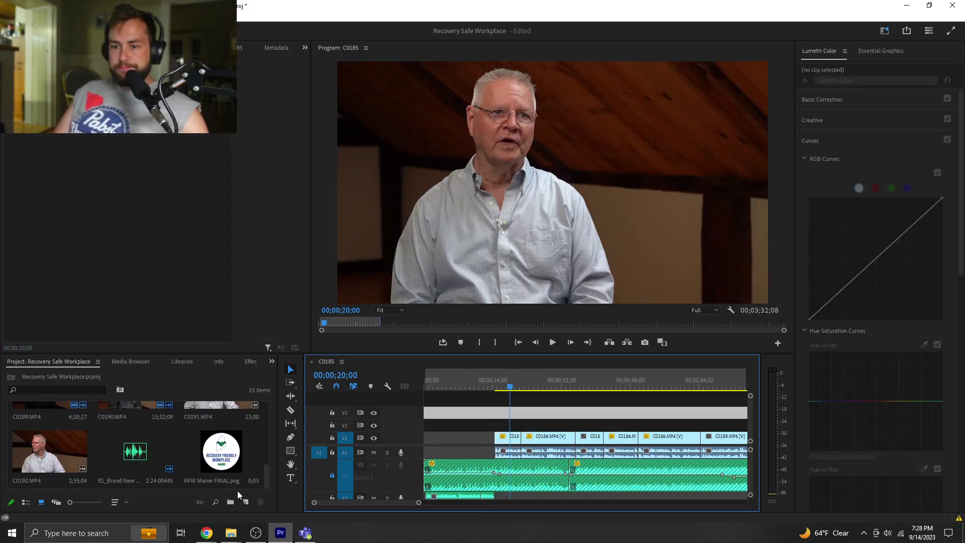
pyautogui.click(246, 502)
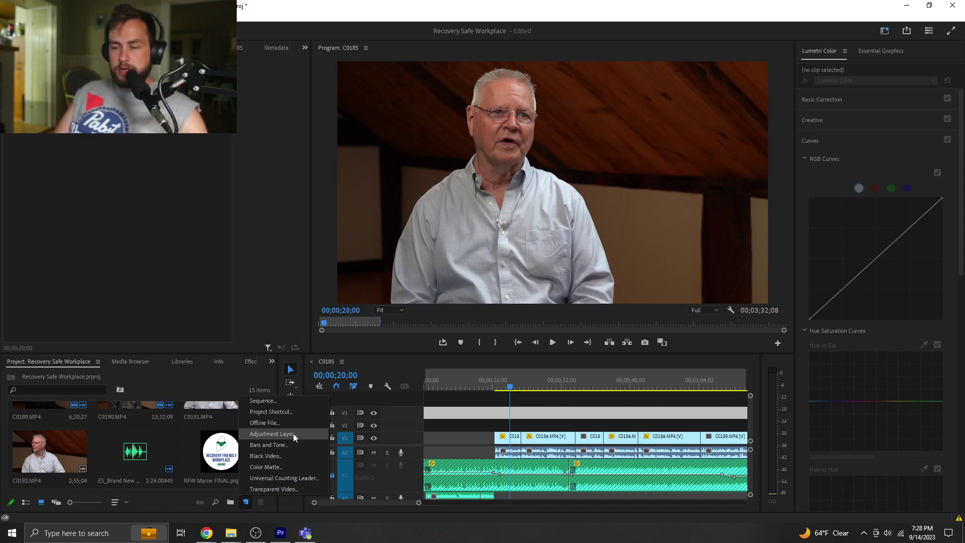
pyautogui.click(294, 433)
pyautogui.click(497, 301)
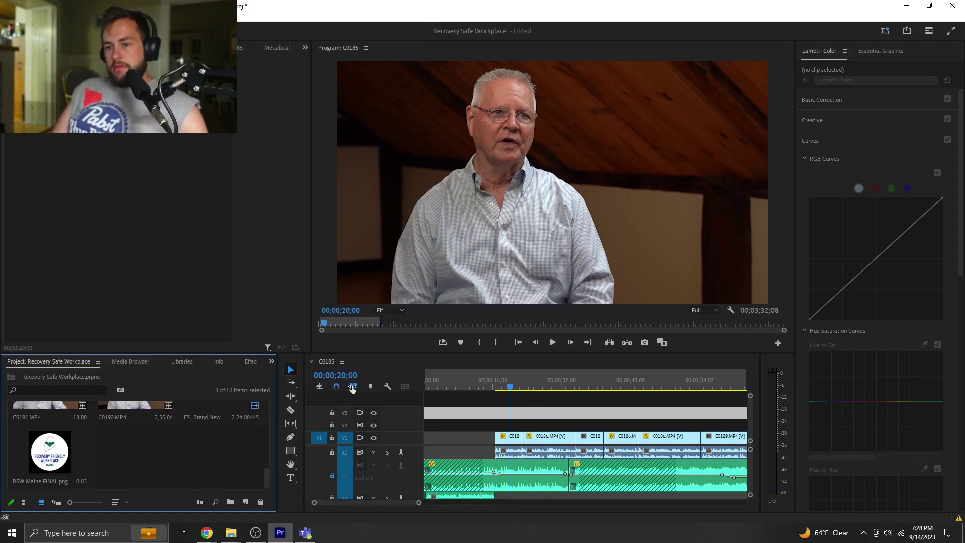
# - Place the Adjustment Layer on V2 above the interview and extend it over more C0186 clips
pyautogui.scroll(5, 141, 471)
pyautogui.moveTo(64, 427); pyautogui.dragTo(513, 425)
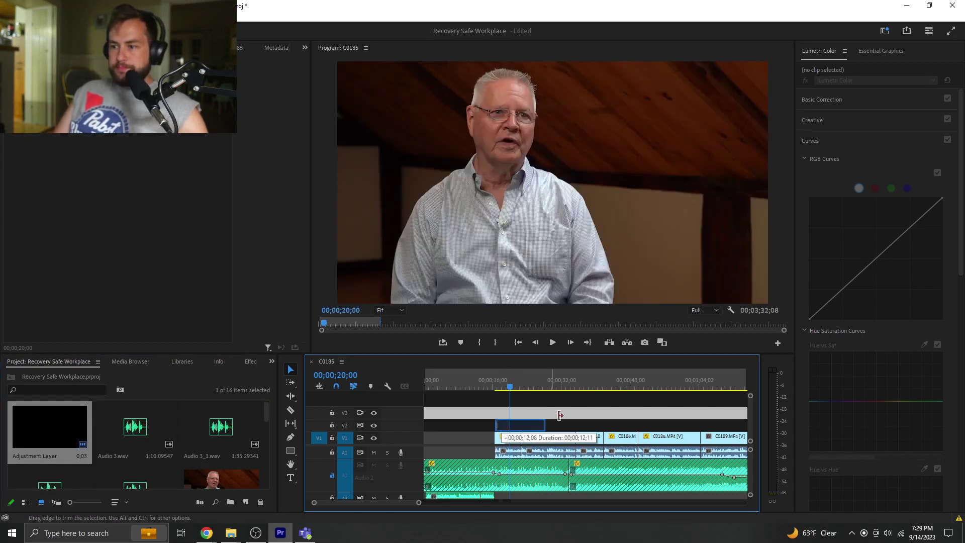
pyautogui.click(520, 427)
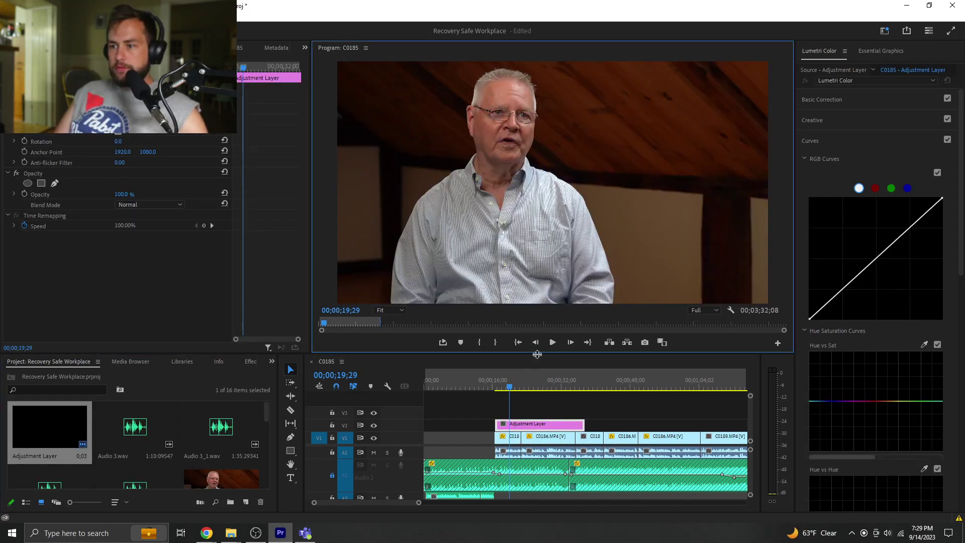
pyautogui.click(539, 387)
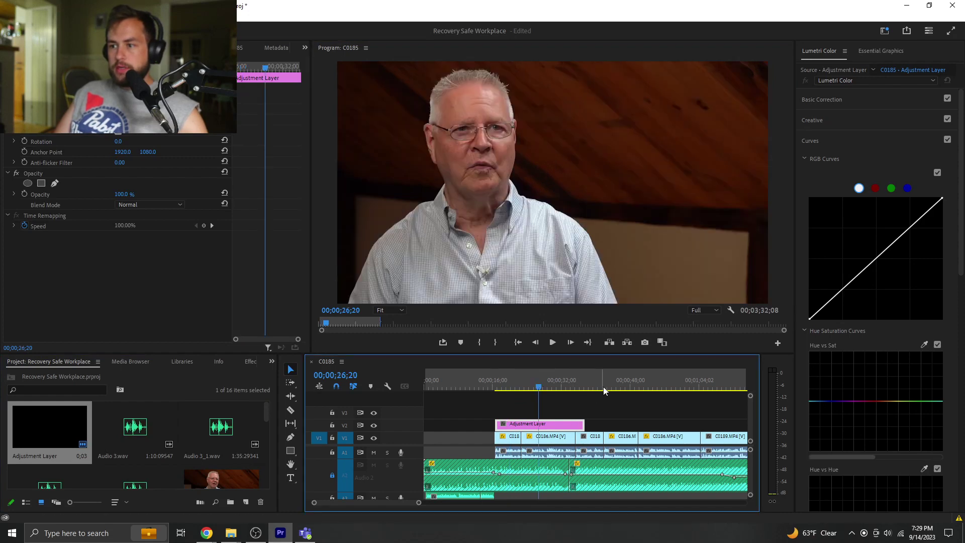
pyautogui.click(589, 388)
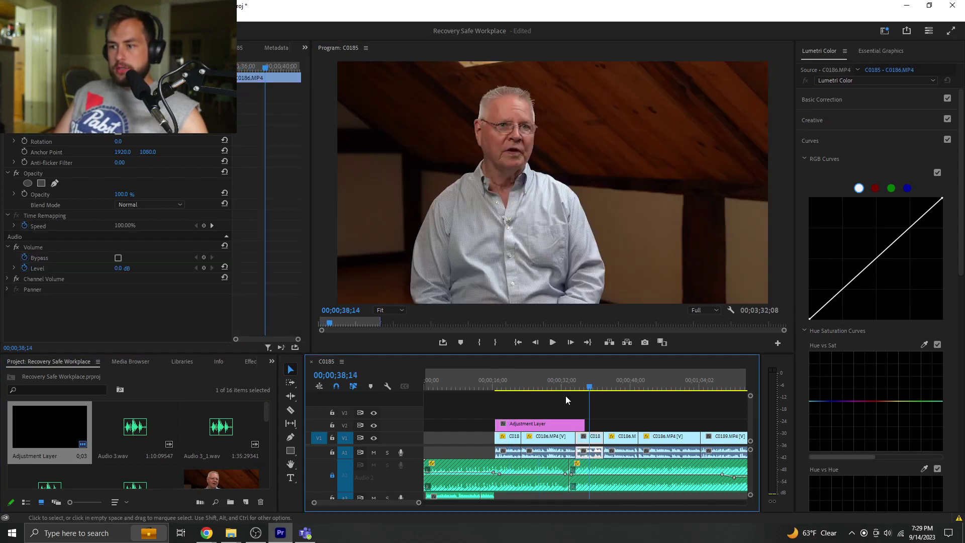
pyautogui.moveTo(585, 425); pyautogui.dragTo(672, 425)
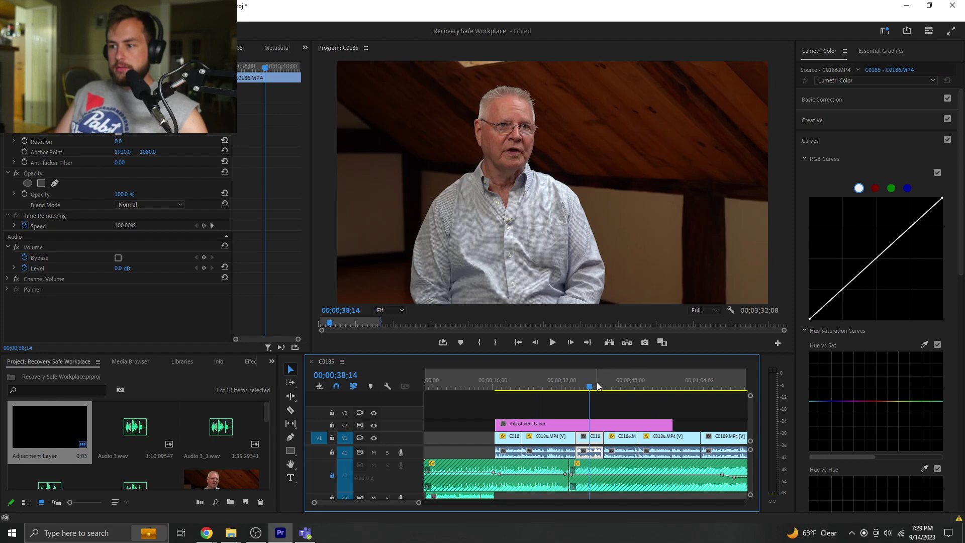
pyautogui.click(557, 387)
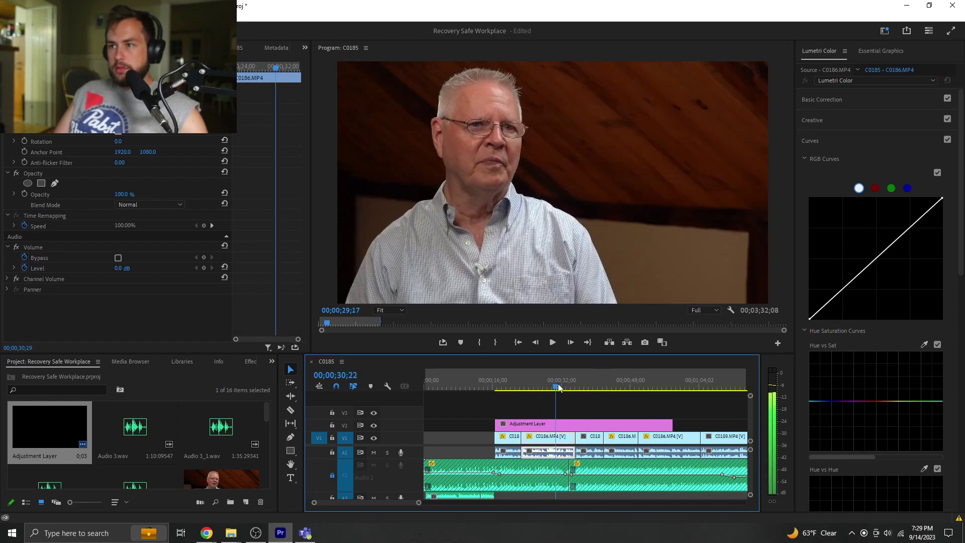
pyautogui.click(549, 425)
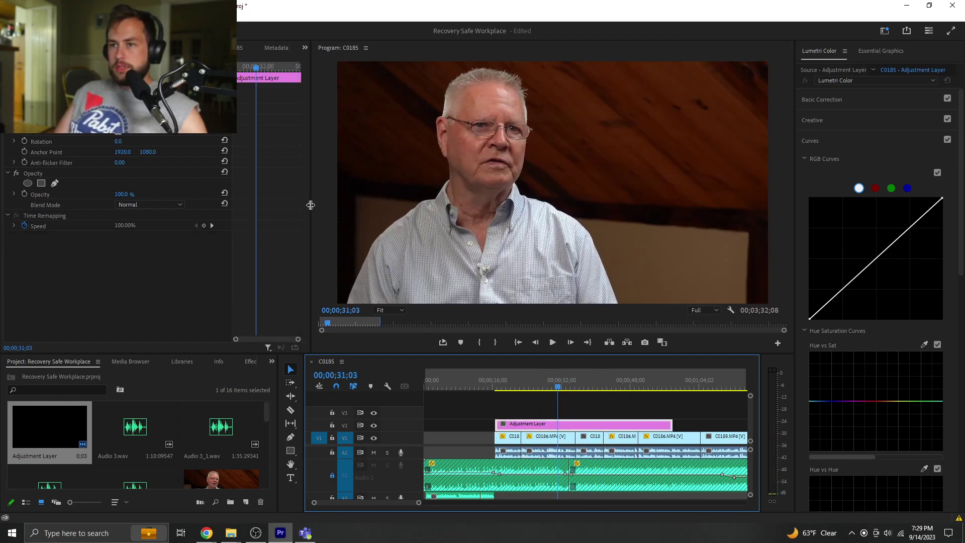
pyautogui.moveTo(311, 204); pyautogui.dragTo(249, 203)
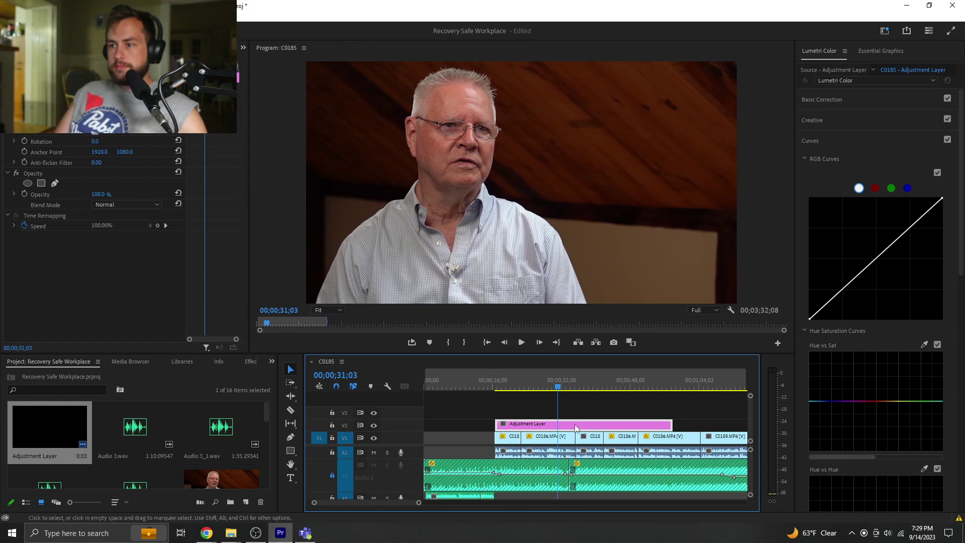
# - Grade the adjustment layer in Basic Correction: Exposure 0.7, Contrast 13.9, Highlights -6.7, Shadows 10.3
pyautogui.click(862, 100)
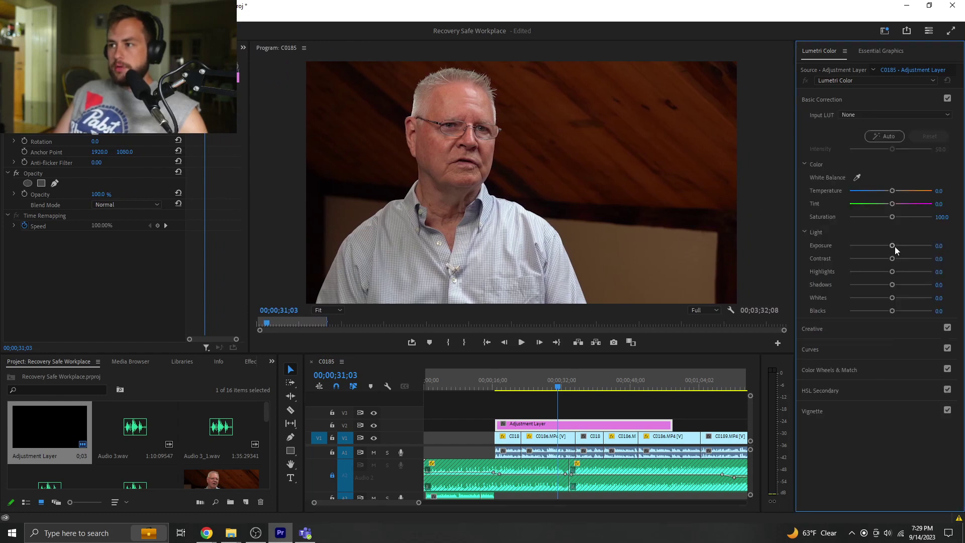
pyautogui.moveTo(894, 249); pyautogui.dragTo(896, 248)
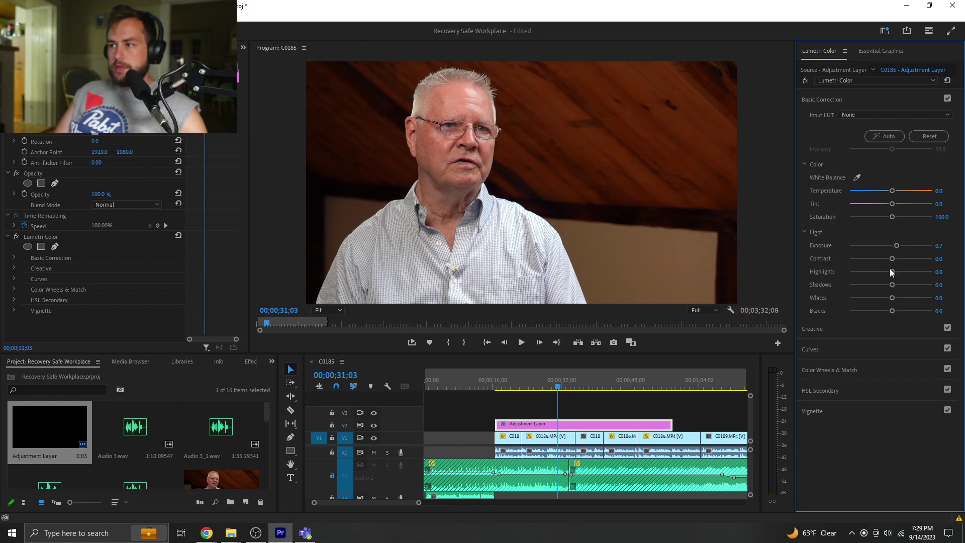
pyautogui.moveTo(892, 272)
pyautogui.mouseDown()
pyautogui.moveTo(897, 285)
pyautogui.moveTo(897, 260)
pyautogui.mouseUp()
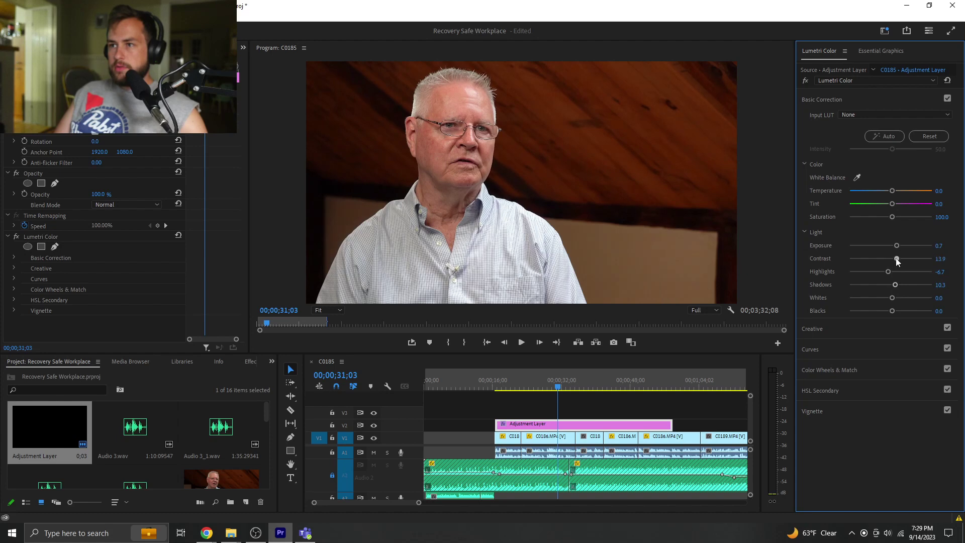
pyautogui.click(851, 328)
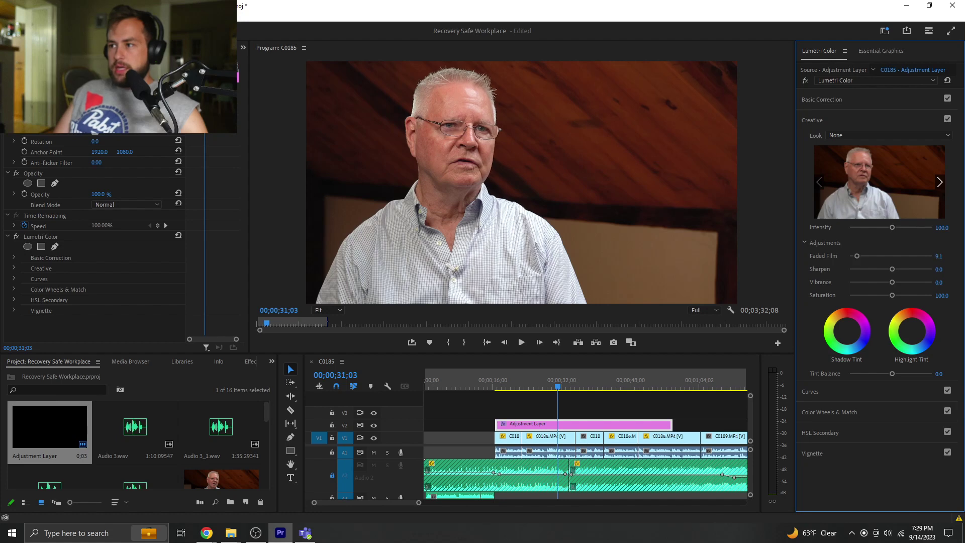
# - Set Faded Film to 5.0 and toggle the Lumetri effect off and on to compare
pyautogui.click(939, 256)
pyautogui.write('5')
pyautogui.press('Return')
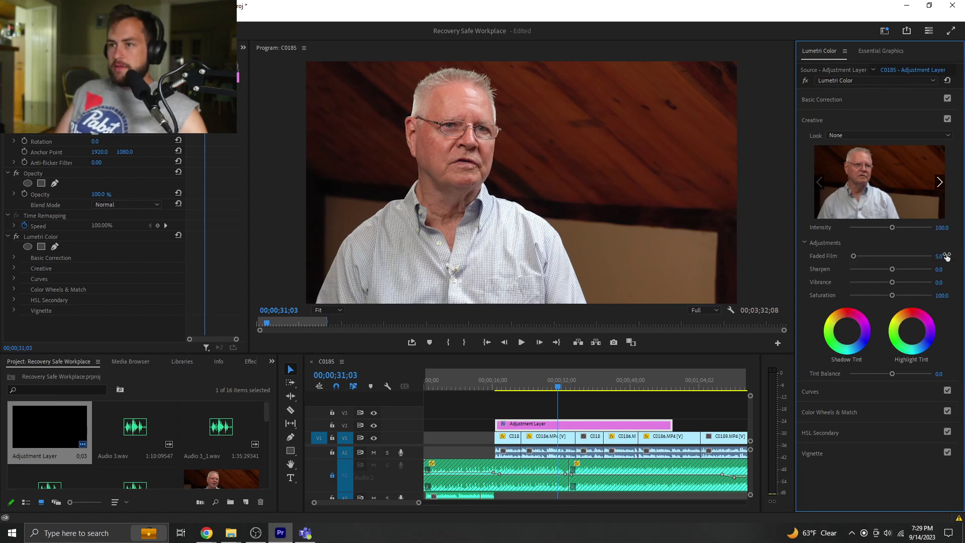
pyautogui.click(805, 80)
pyautogui.click(806, 81)
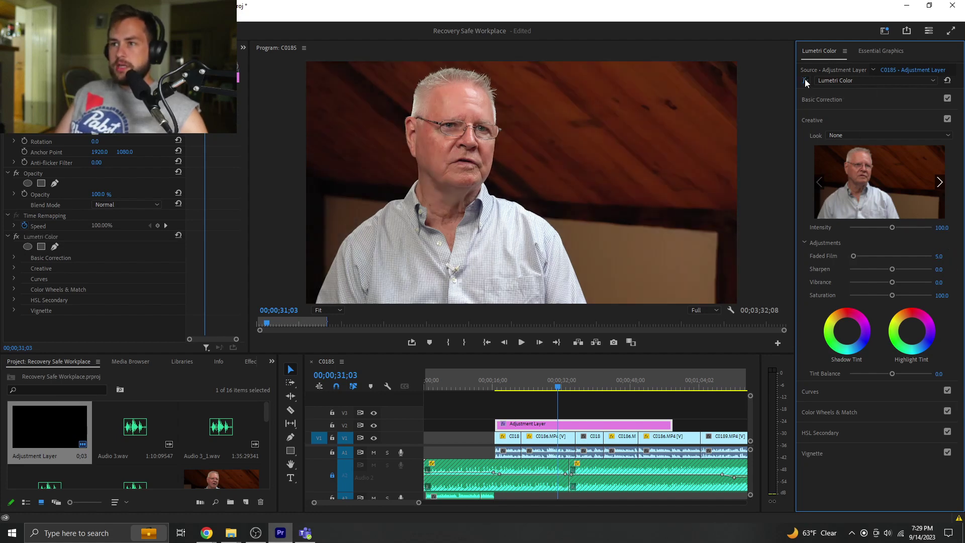
pyautogui.click(805, 80)
pyautogui.click(806, 80)
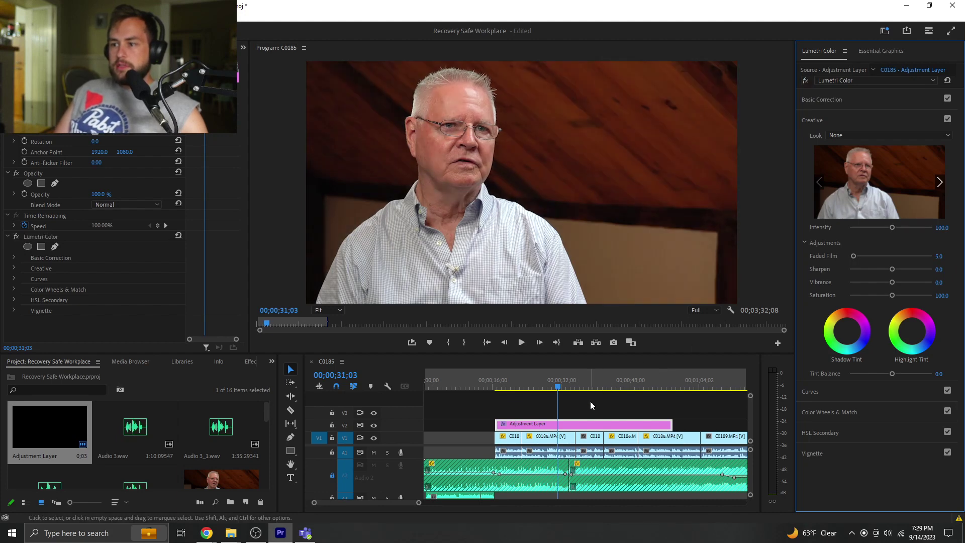
# - Darken the shadows and lift the midtones slightly in Color Wheels, then maximize the Program monitor
pyautogui.click(839, 100)
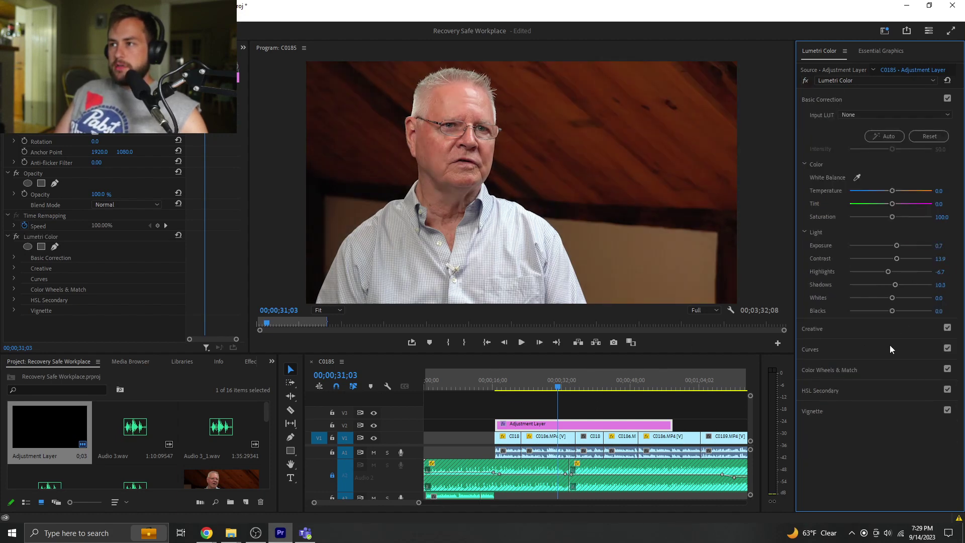
pyautogui.click(837, 372)
pyautogui.moveTo(813, 297); pyautogui.dragTo(812, 300)
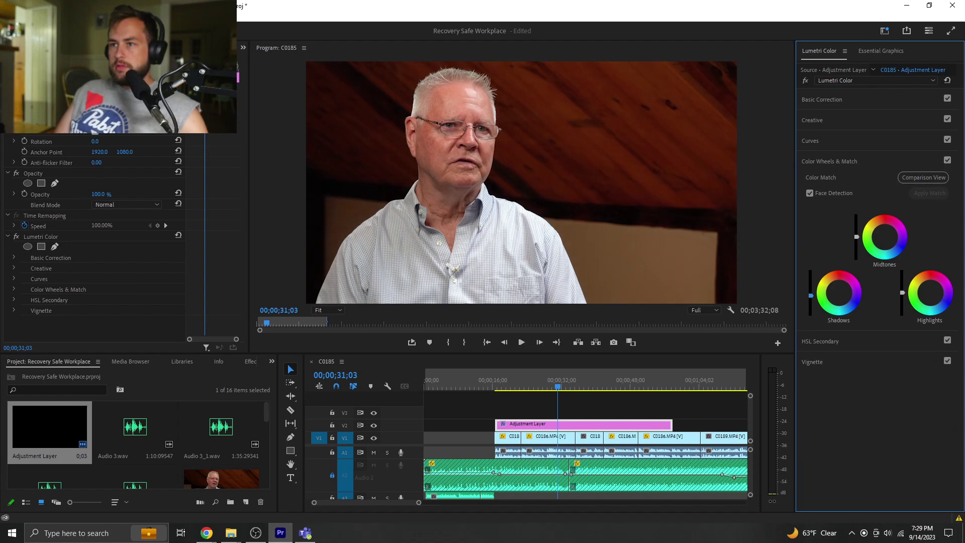
pyautogui.moveTo(857, 236); pyautogui.dragTo(856, 234)
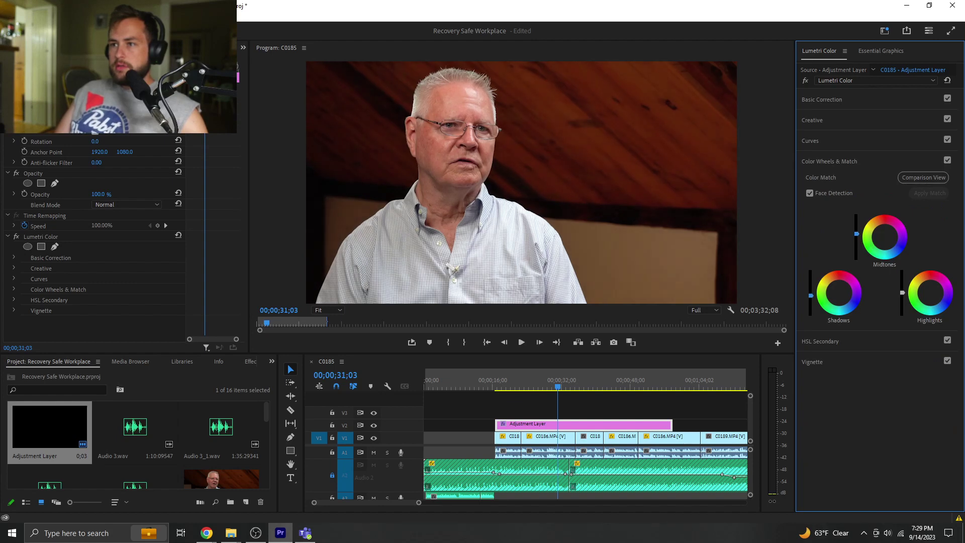
pyautogui.moveTo(810, 298); pyautogui.dragTo(811, 297)
pyautogui.press('`')
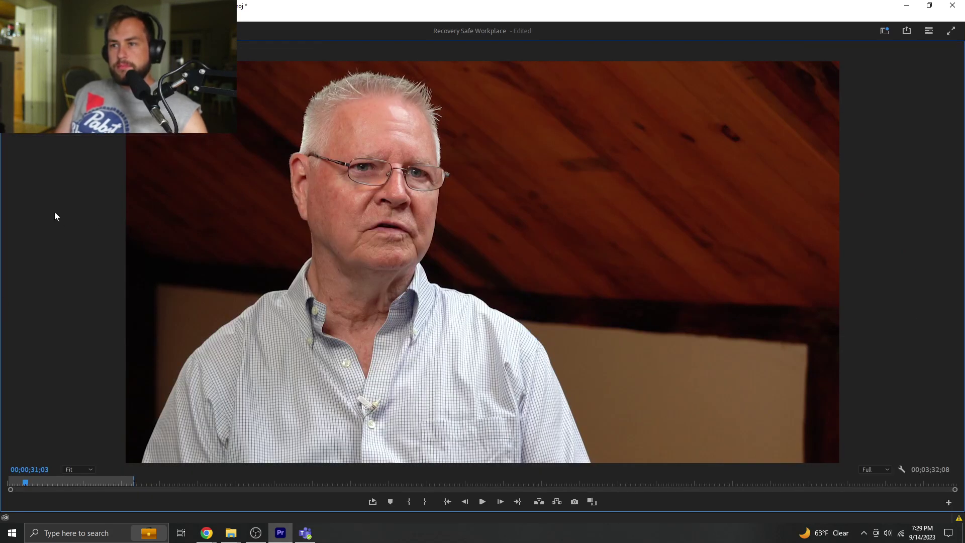
pyautogui.press('`')
pyautogui.press('space')
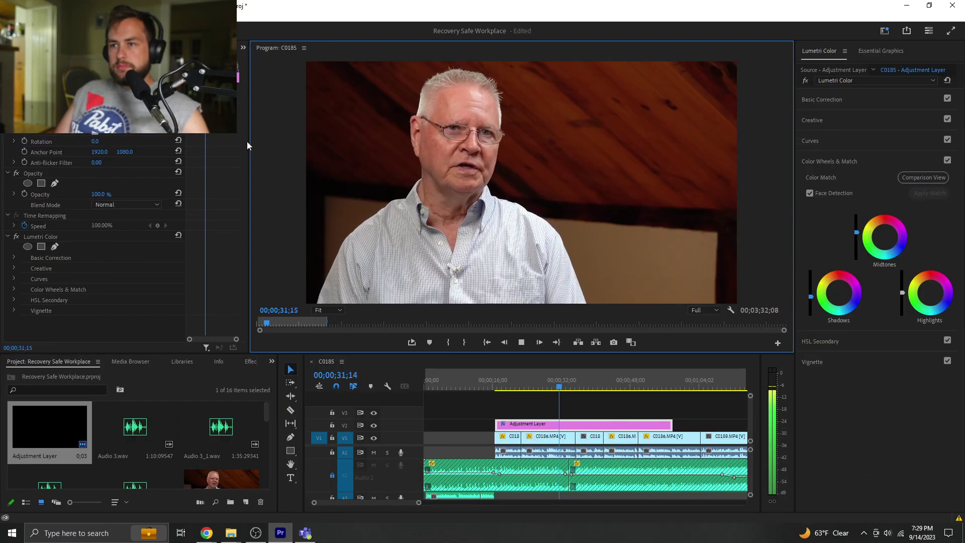
pyautogui.press('`')
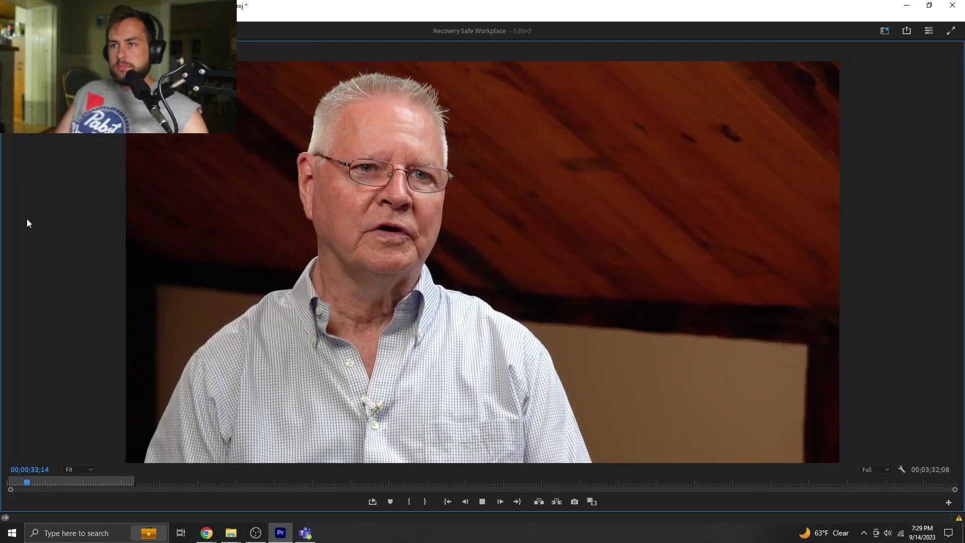
pyautogui.press('`')
pyautogui.click(807, 83)
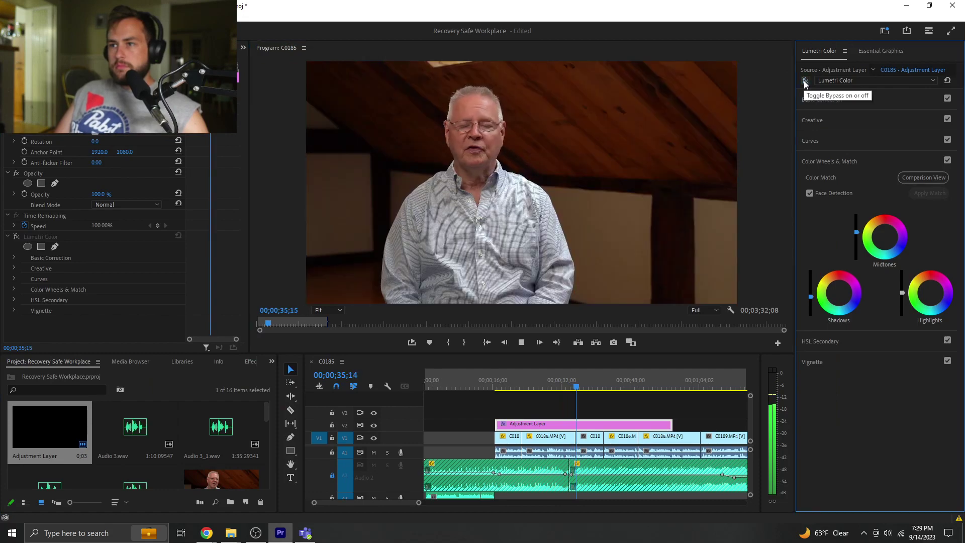
pyautogui.press('`')
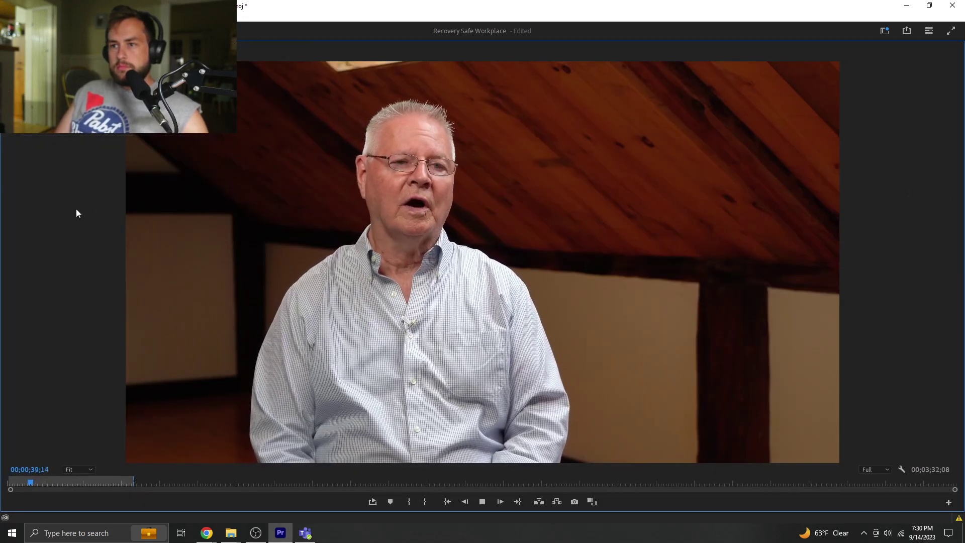
pyautogui.press('`')
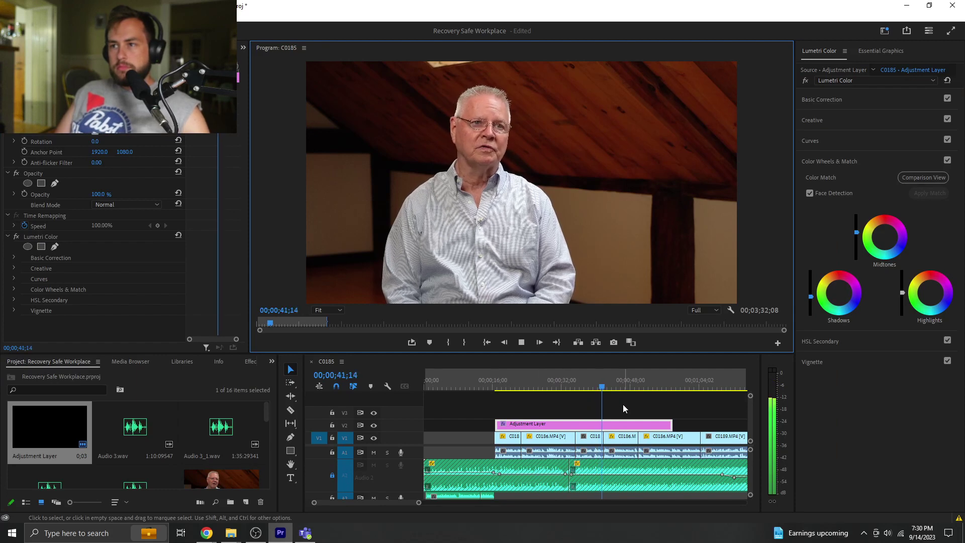
pyautogui.moveTo(598, 386); pyautogui.dragTo(585, 387)
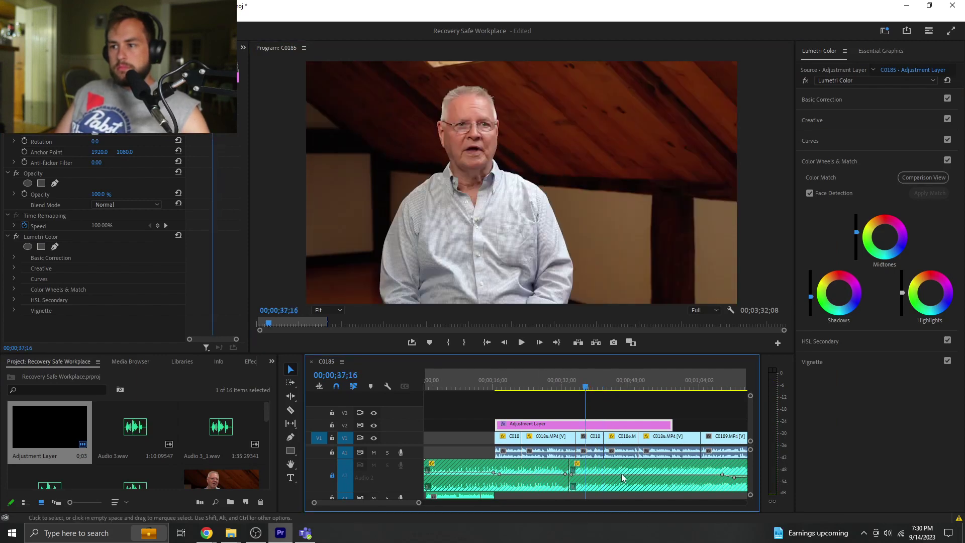
pyautogui.click(590, 451)
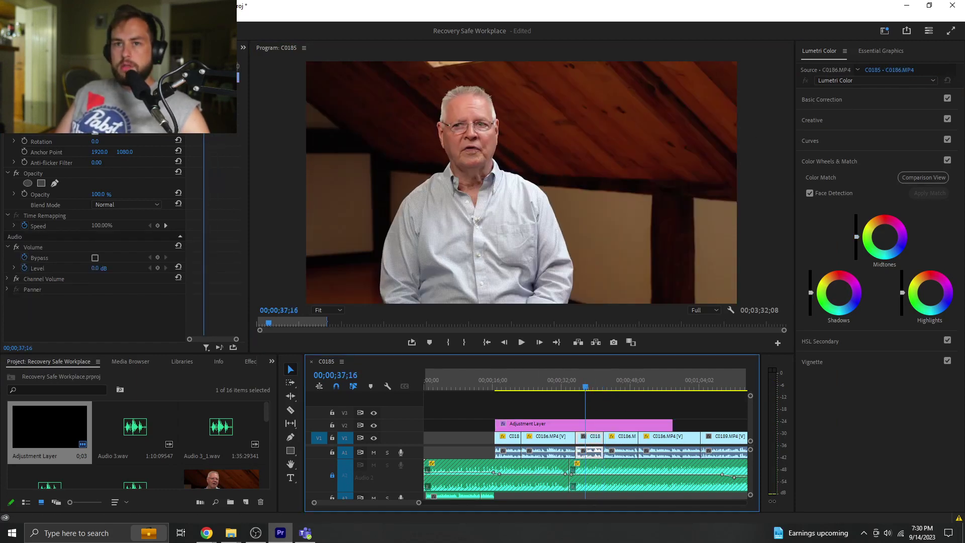
pyautogui.hotkey('shift', '5')
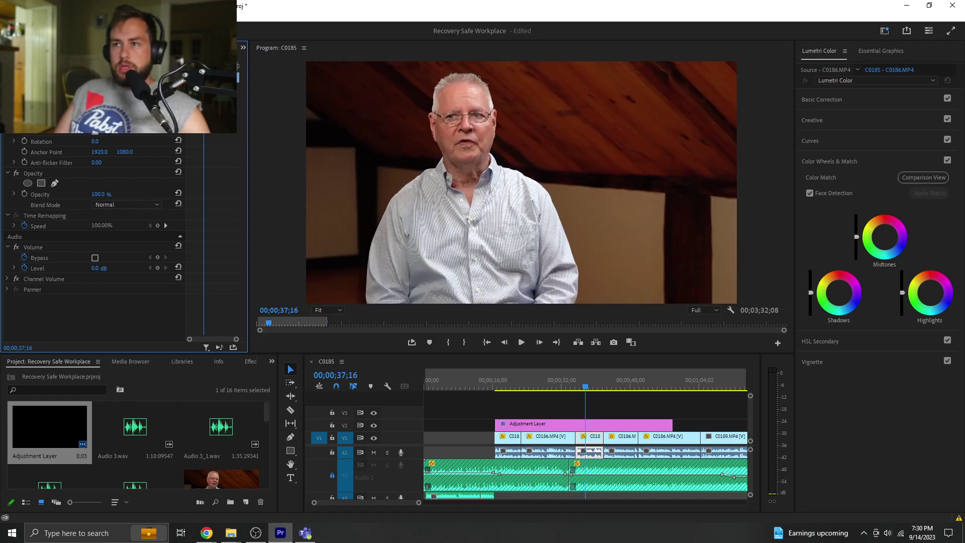
pyautogui.click(577, 397)
pyautogui.press('space')
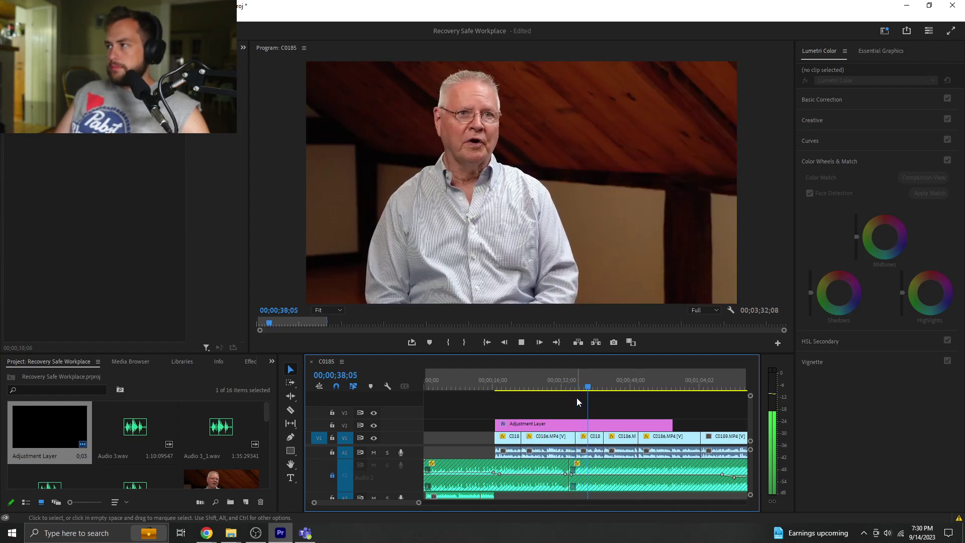
pyautogui.press('space')
pyautogui.hotkey('alt', 'Tab')
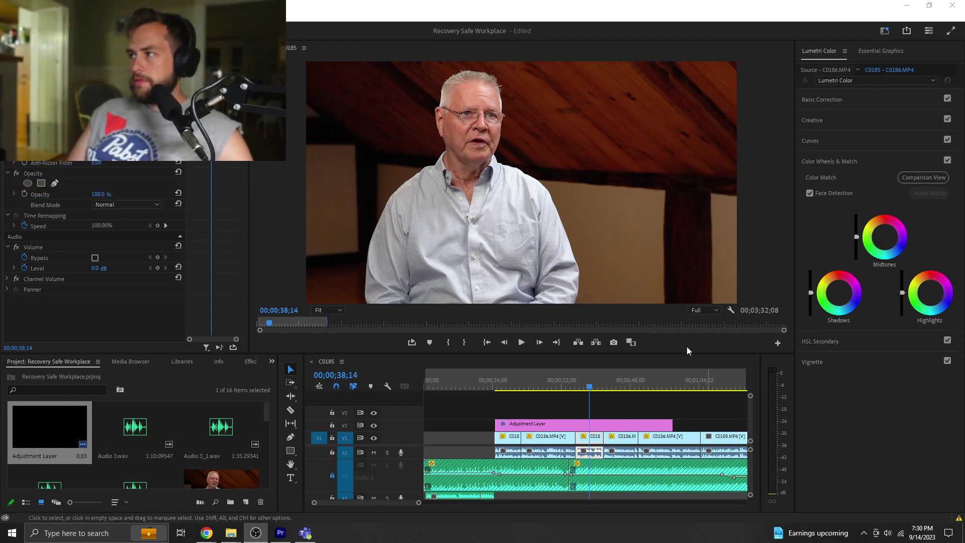
pyautogui.click(608, 406)
pyautogui.click(613, 409)
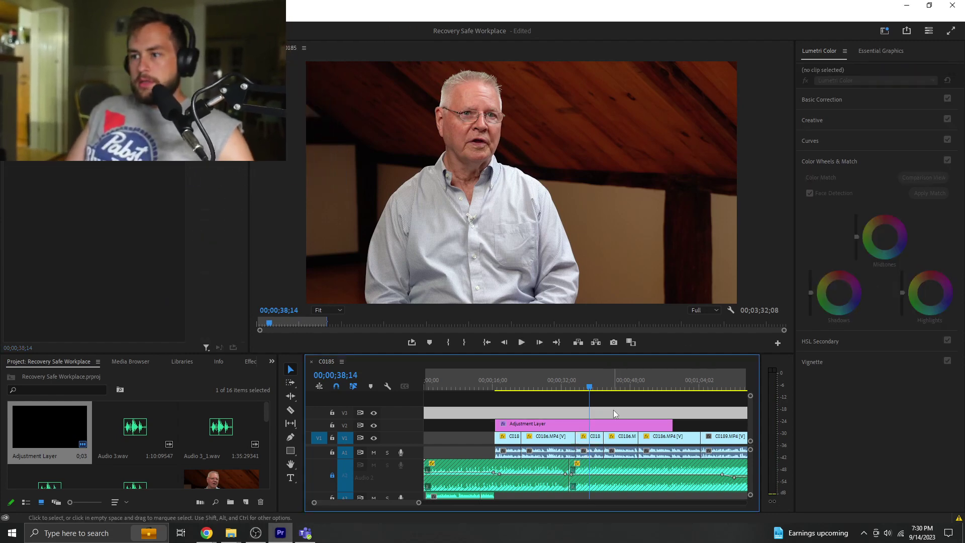
pyautogui.press('space')
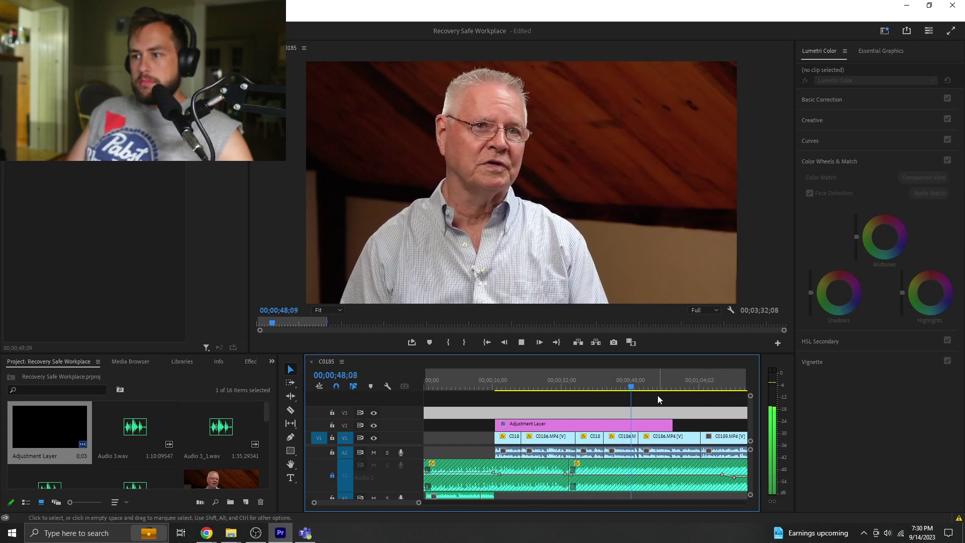
# - Cut the adjustment layer and stretch the short piece, then undo both changes
pyautogui.press('c')
pyautogui.click(639, 425)
pyautogui.press('v')
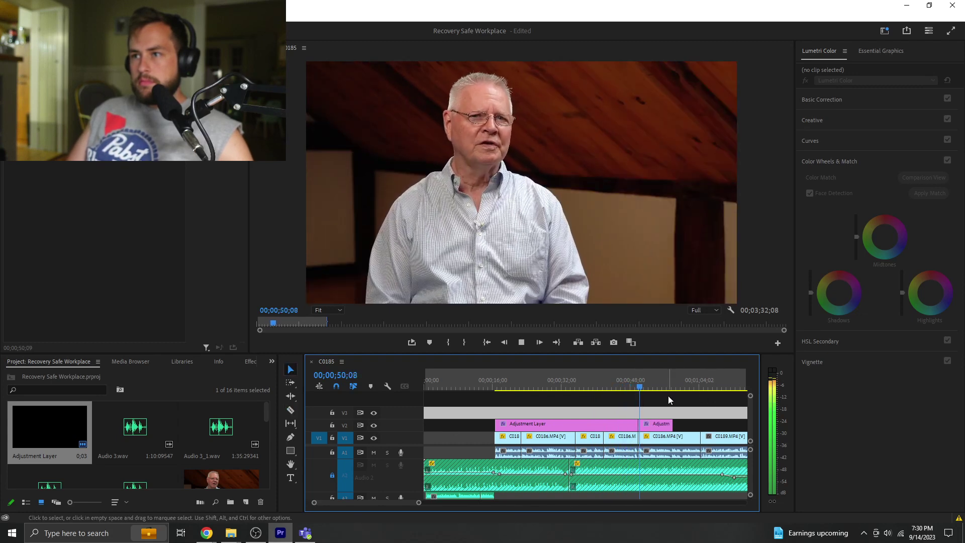
pyautogui.moveTo(672, 424); pyautogui.dragTo(749, 425)
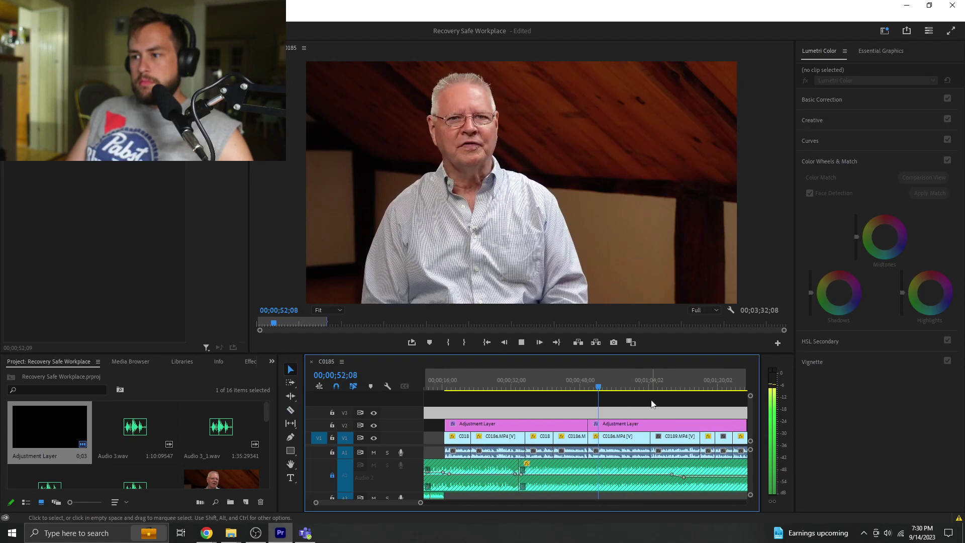
pyautogui.moveTo(638, 424); pyautogui.dragTo(637, 421)
pyautogui.hotkey('ctrl', 'z')
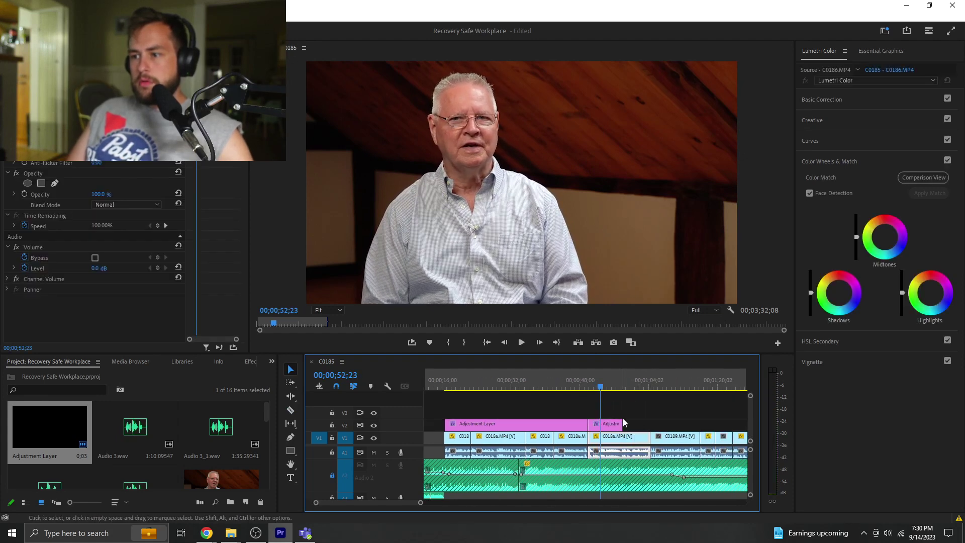
pyautogui.hotkey('ctrl', 'z')
pyautogui.hotkey('ctrl', 'z')
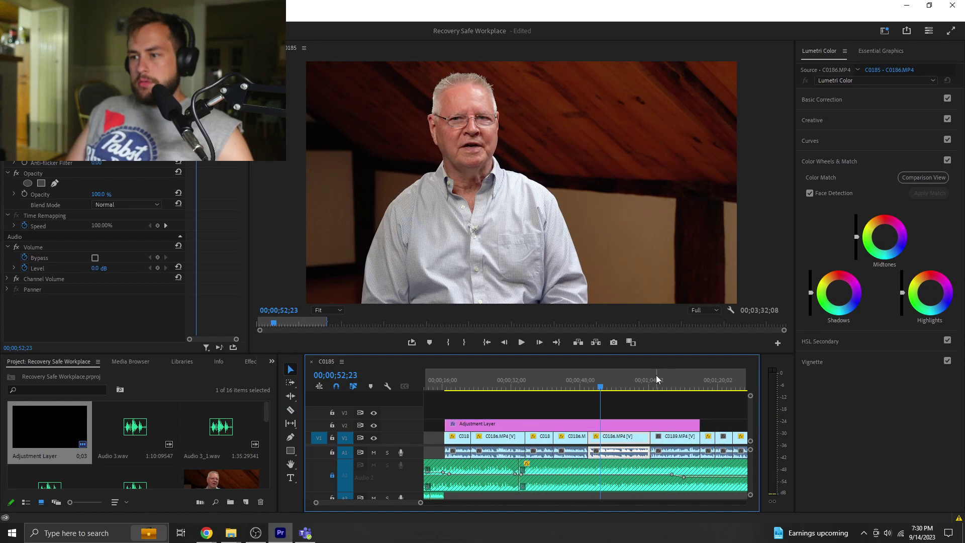
# - Razor the adjustment layer at 00;01;05;02 and delete Lumetri Color from the second piece
pyautogui.click(653, 379)
pyautogui.press('c')
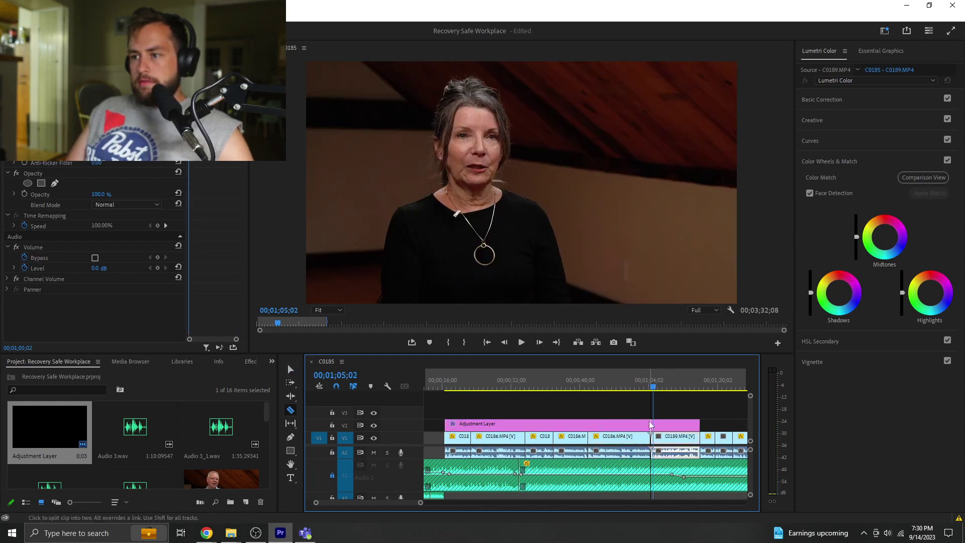
pyautogui.click(651, 424)
pyautogui.press('v')
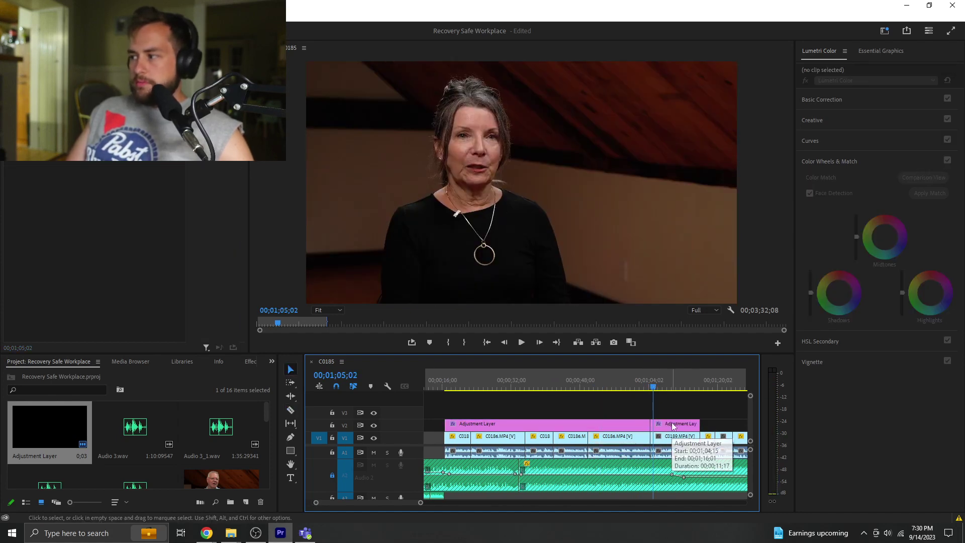
pyautogui.click(673, 426)
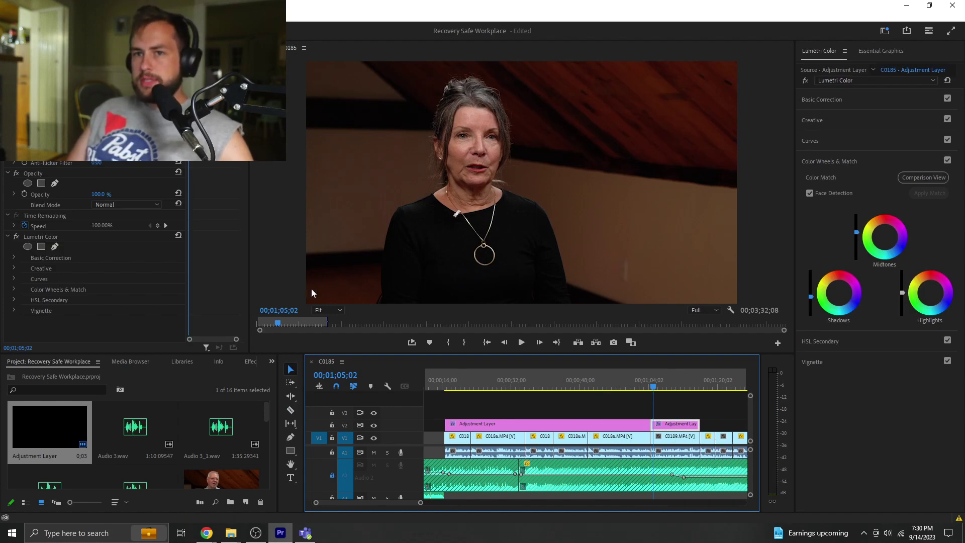
pyautogui.click(40, 237)
pyautogui.press('Delete')
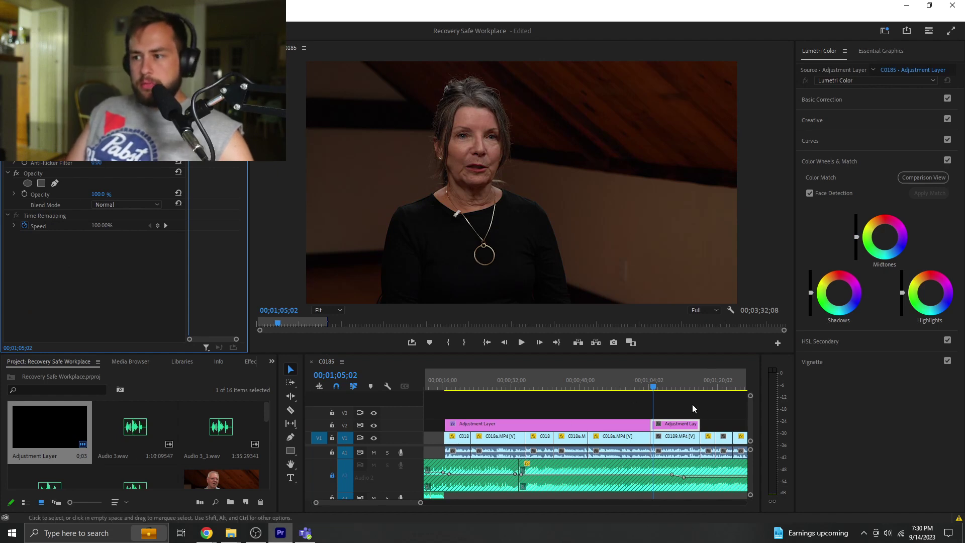
pyautogui.click(666, 379)
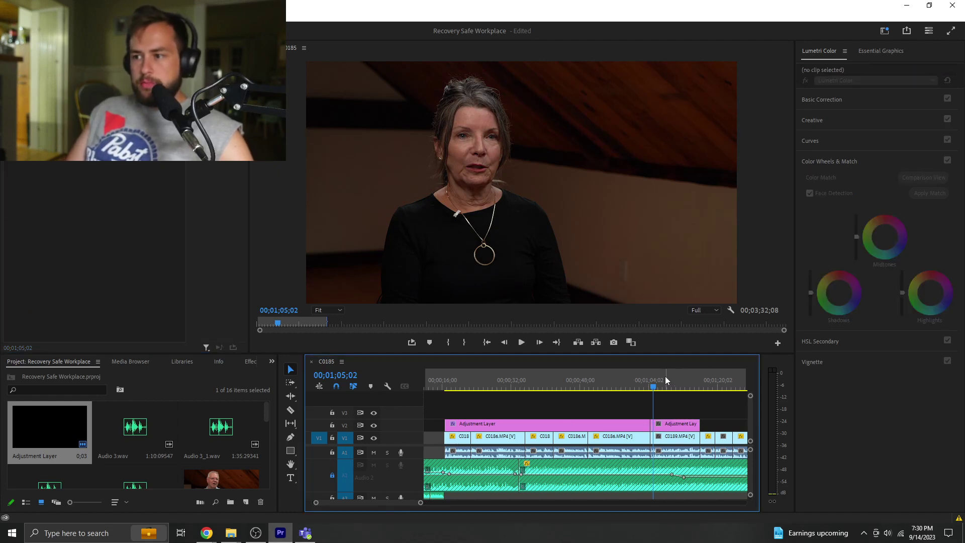
# - Brighten the woman's shot on the second adjustment-layer piece with Exposure 1.8 and Highlights -9.1
pyautogui.click(677, 423)
pyautogui.click(863, 104)
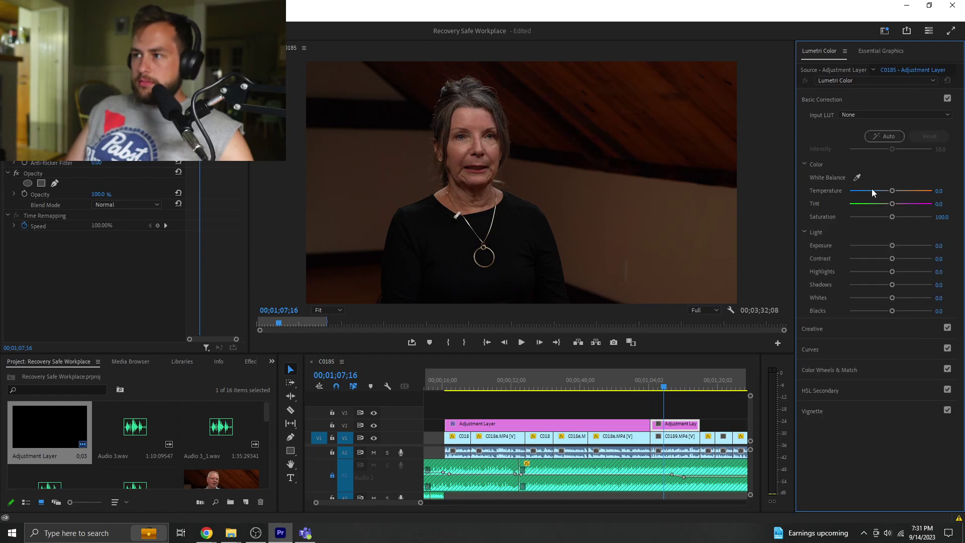
pyautogui.moveTo(893, 245); pyautogui.dragTo(903, 245)
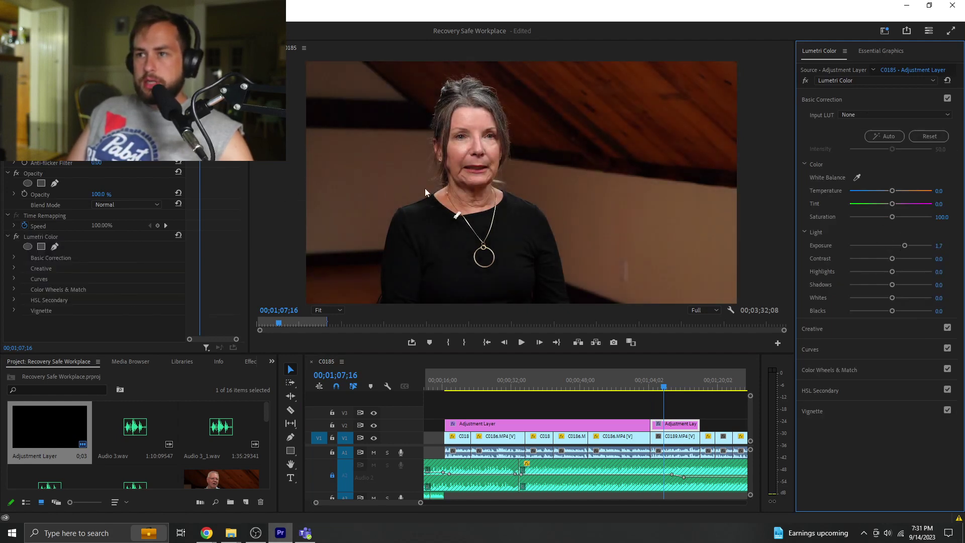
pyautogui.moveTo(907, 248); pyautogui.dragTo(883, 275)
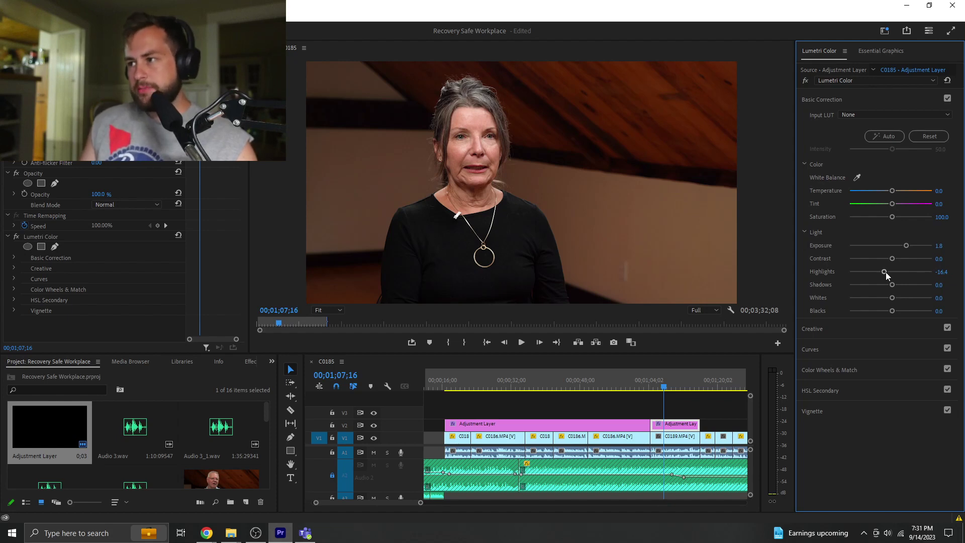
pyautogui.moveTo(886, 273); pyautogui.dragTo(888, 274)
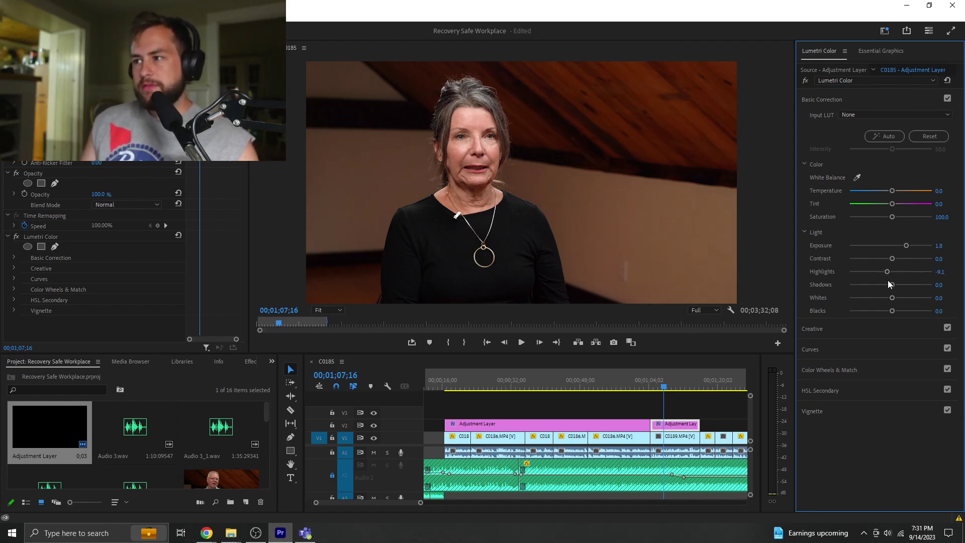
pyautogui.click(852, 369)
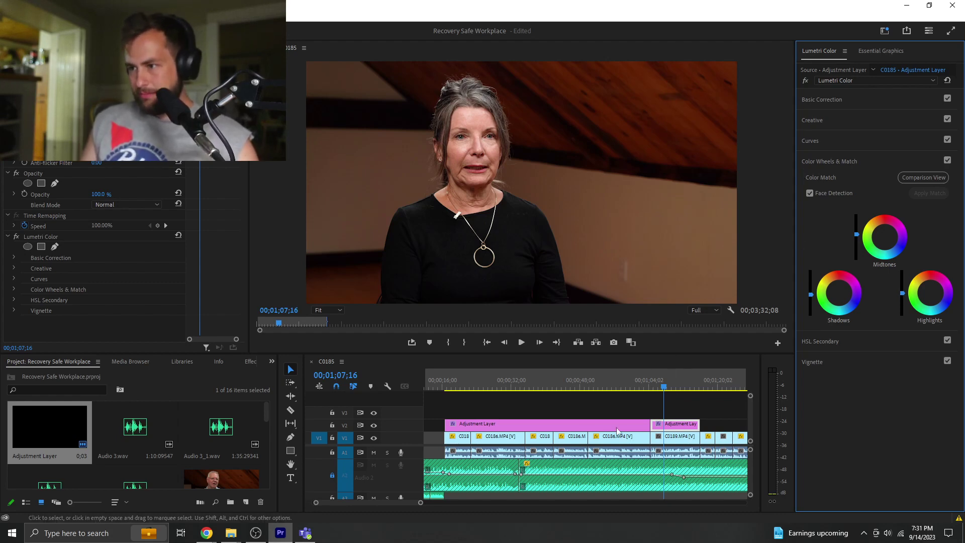
pyautogui.moveTo(418, 504); pyautogui.dragTo(402, 521)
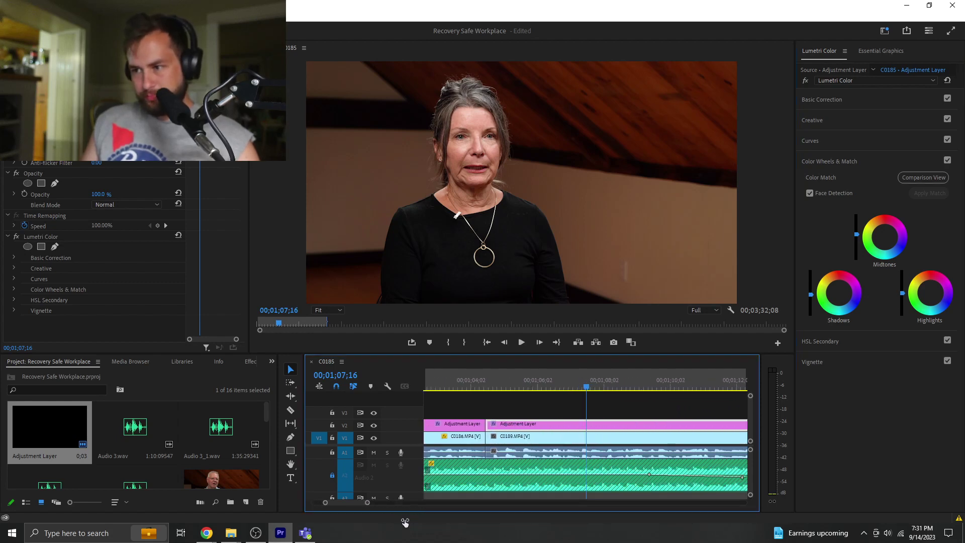
# - Preview the brightened woman's shot with the Program Monitor maximized
pyautogui.click(301, 181)
pyautogui.press('`')
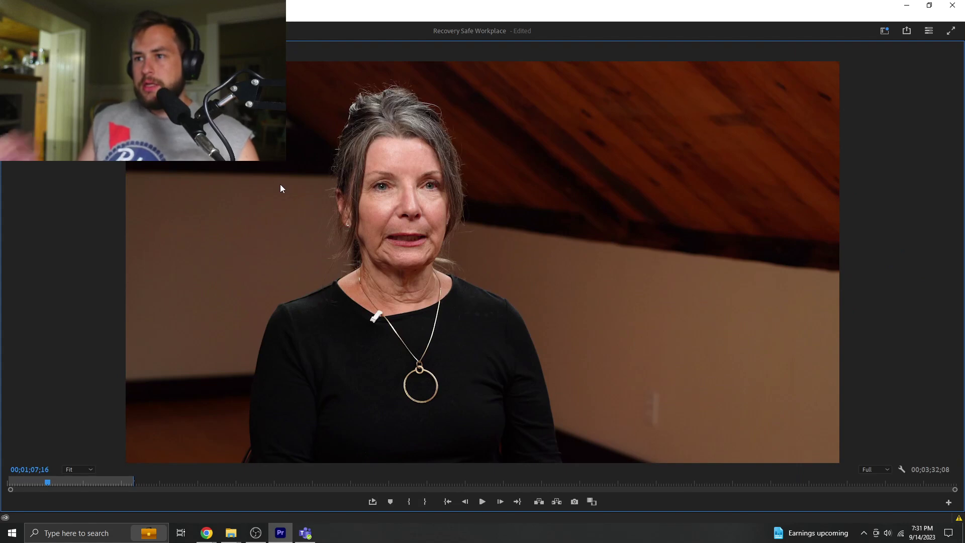
pyautogui.press('space')
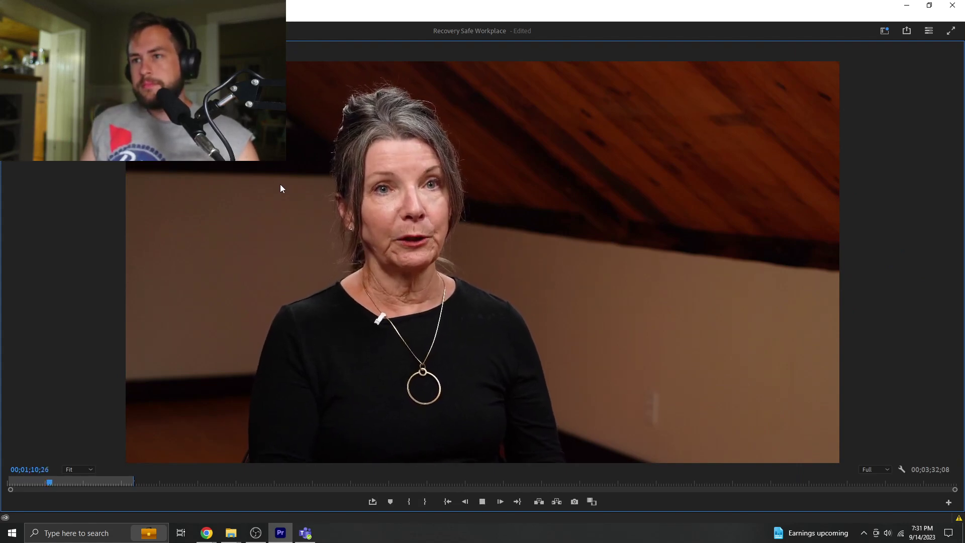
pyautogui.press('`')
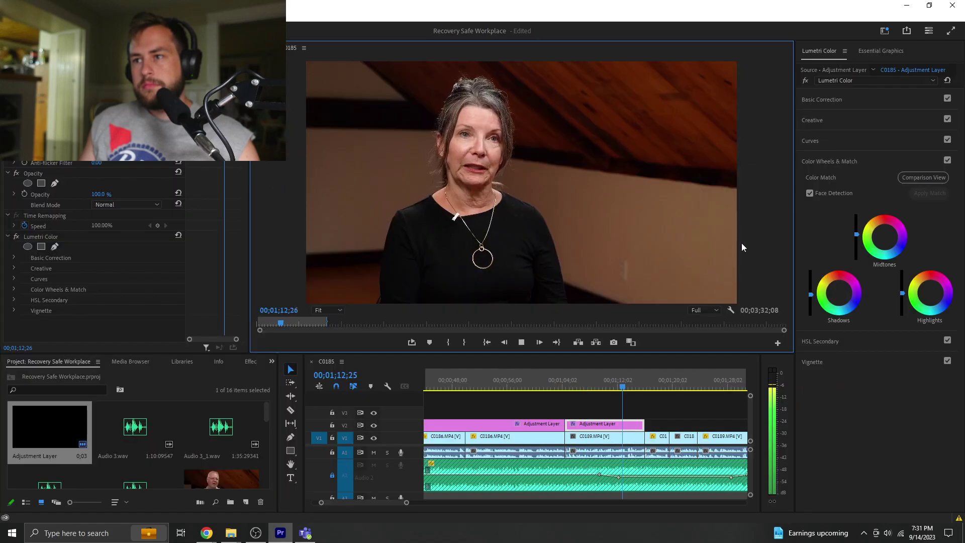
pyautogui.press('space')
# - Lower the adjustment layer's Lumetri Highlights to -23.6 and preview it maximized
pyautogui.click(622, 427)
pyautogui.click(857, 99)
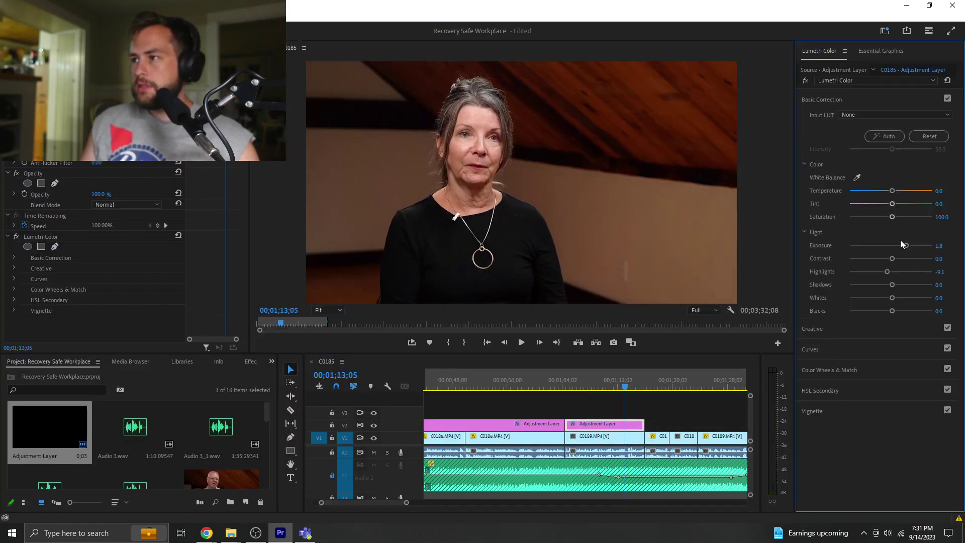
pyautogui.moveTo(888, 271); pyautogui.dragTo(880, 274)
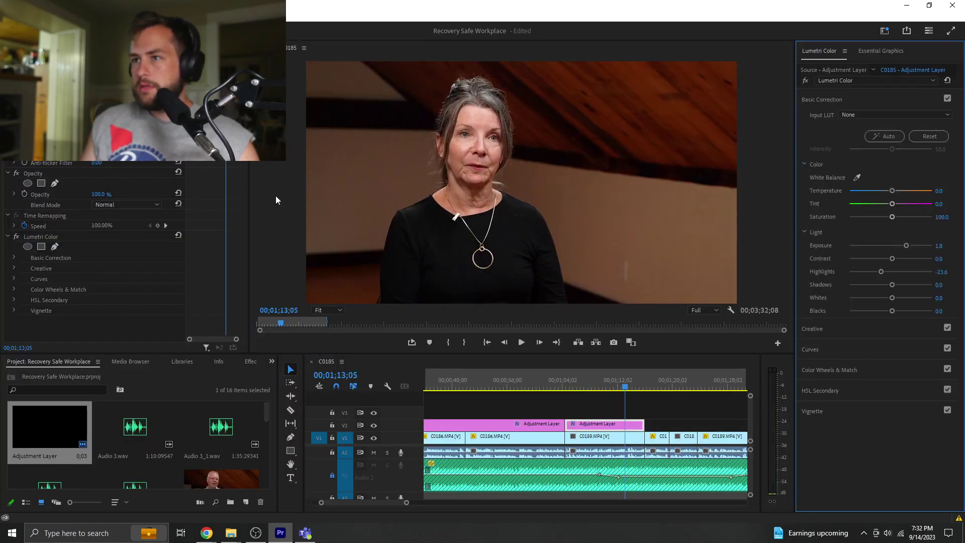
pyautogui.press('`')
pyautogui.press('space')
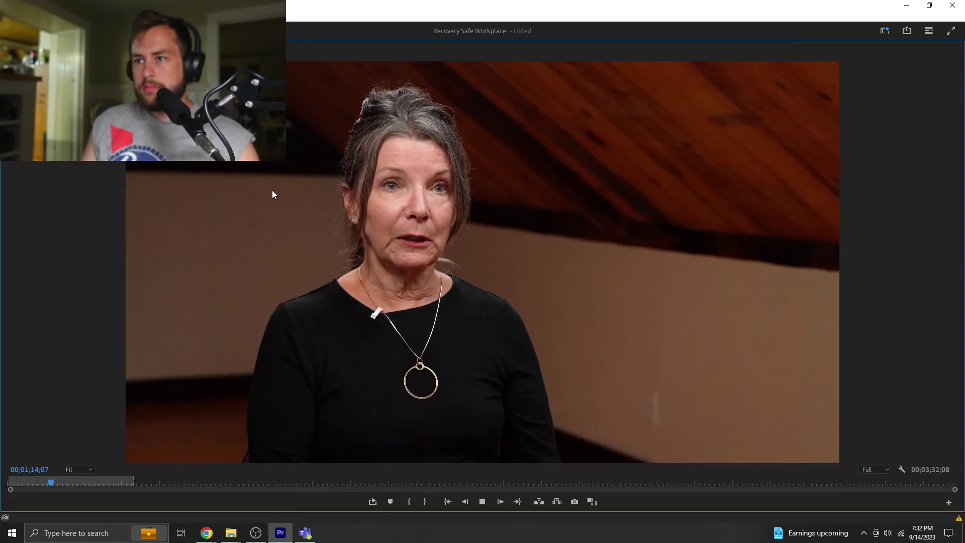
pyautogui.press('`')
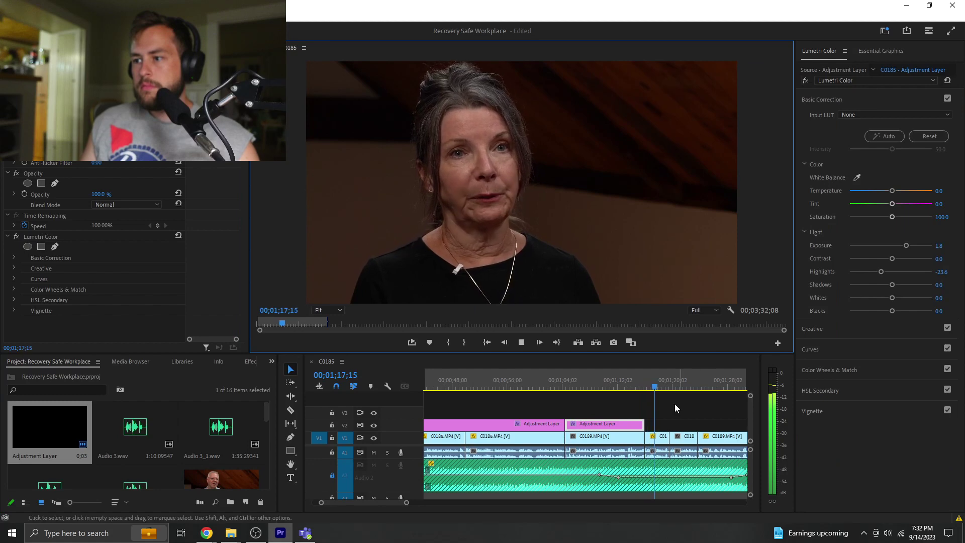
# - Lengthen the second adjustment layer, then set Exposure to 1.5 and Shadows to 23.6
pyautogui.moveTo(644, 425); pyautogui.dragTo(721, 424)
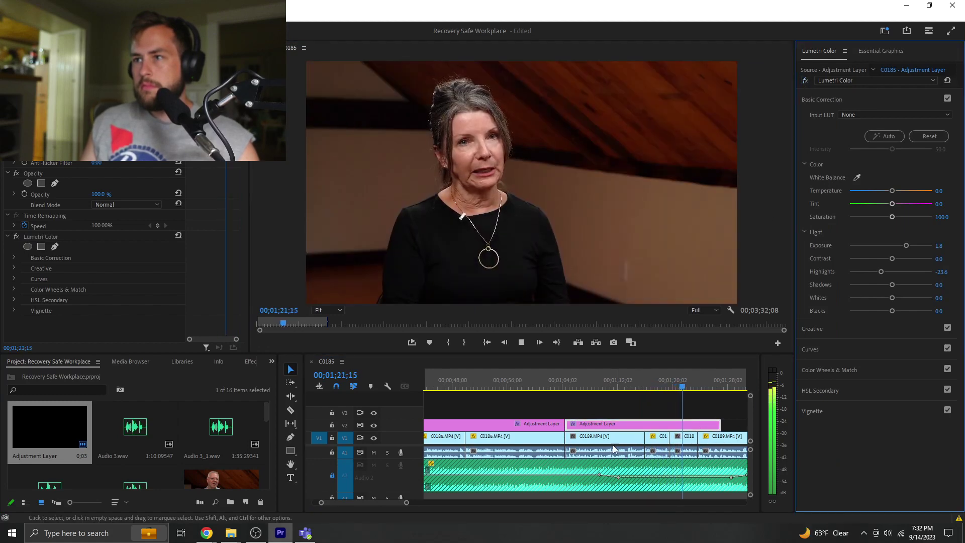
pyautogui.press('space')
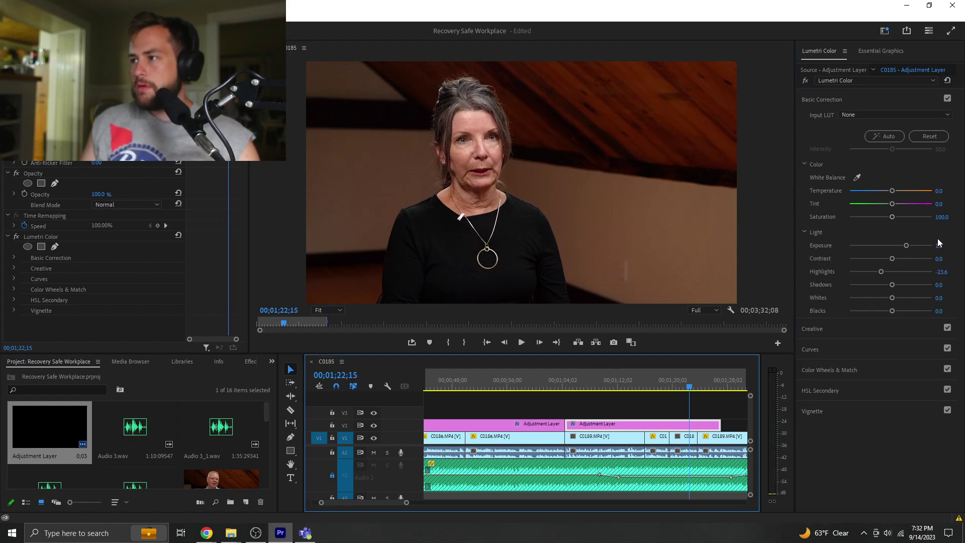
pyautogui.moveTo(939, 246); pyautogui.dragTo(935, 246)
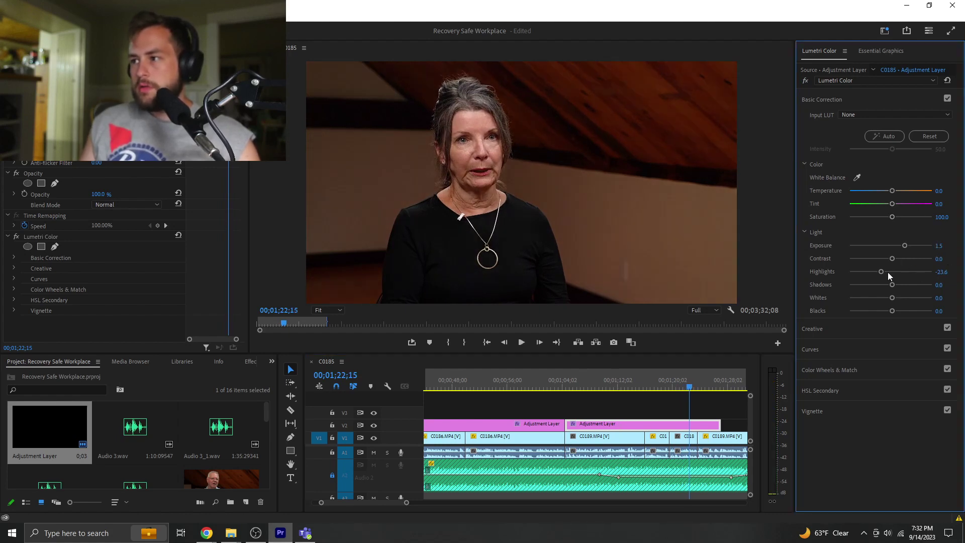
pyautogui.moveTo(894, 283); pyautogui.dragTo(900, 283)
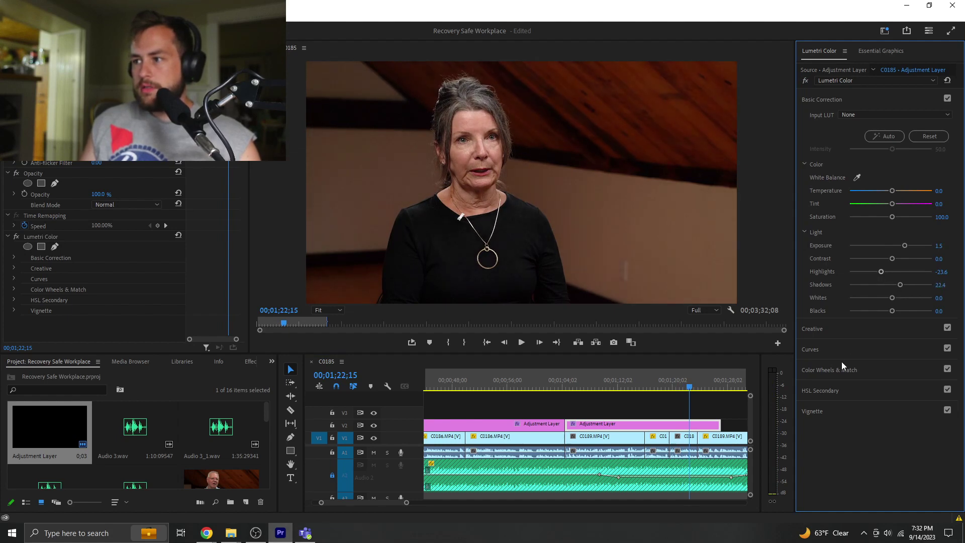
# - Zoom out the timeline and extend the second adjustment layer's end to the right
pyautogui.press('space')
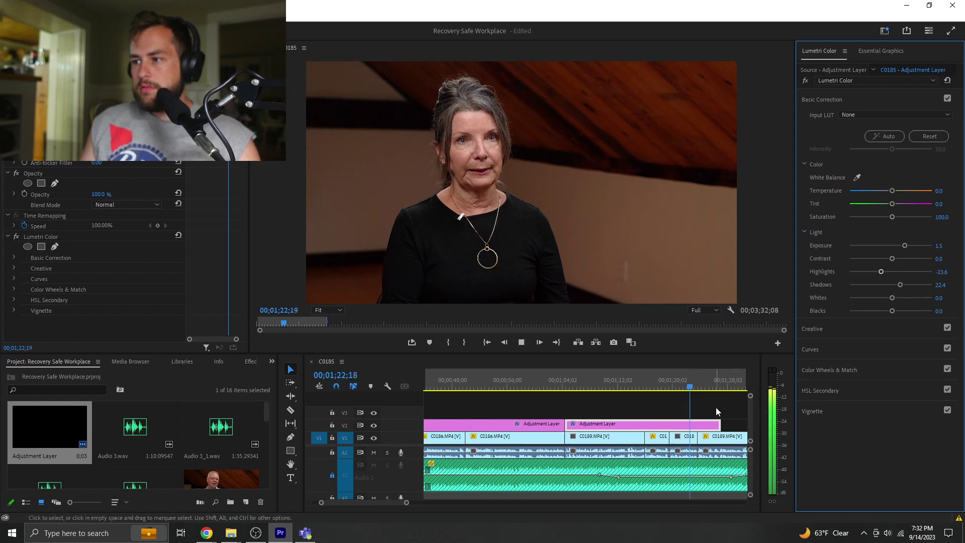
pyautogui.click(716, 410)
pyautogui.moveTo(406, 503); pyautogui.dragTo(471, 502)
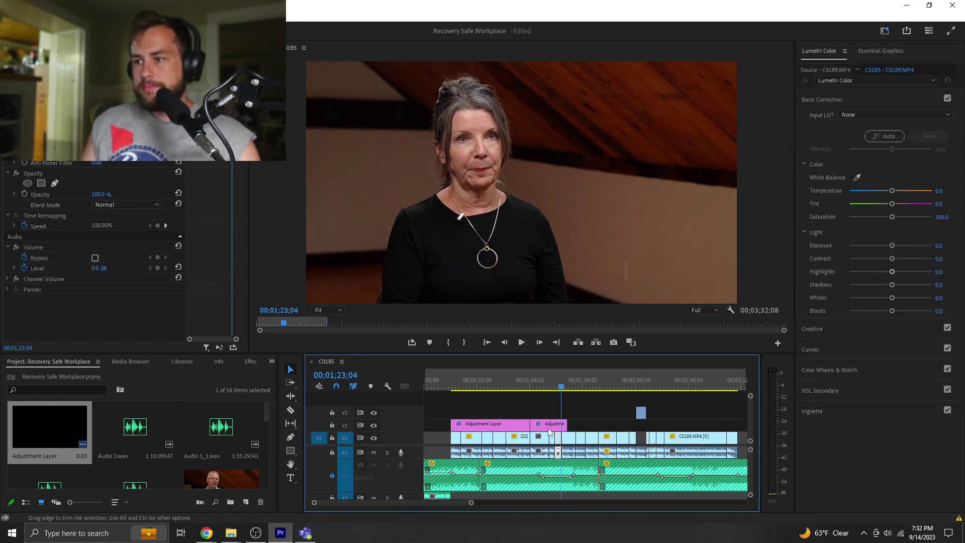
pyautogui.moveTo(563, 426); pyautogui.dragTo(599, 426)
pyautogui.click(608, 387)
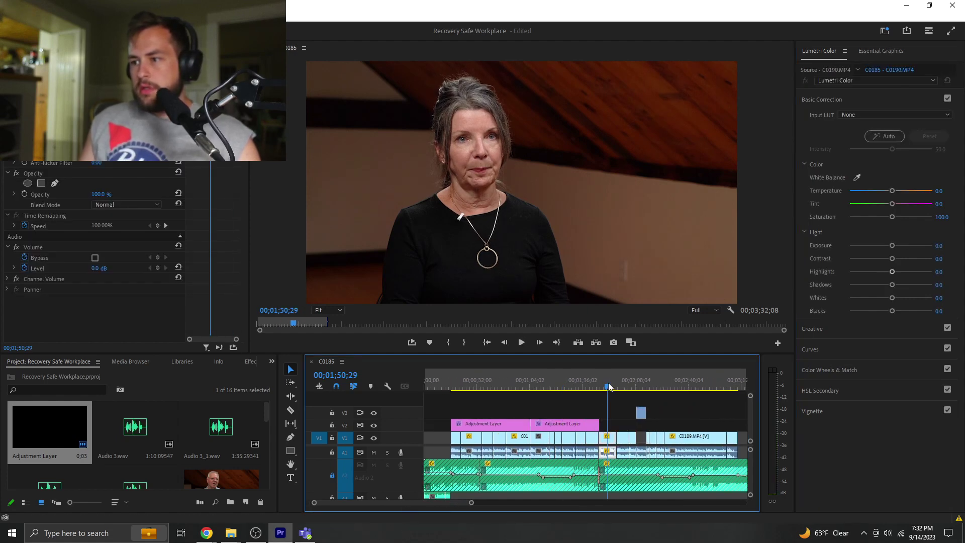
pyautogui.moveTo(609, 386); pyautogui.dragTo(595, 387)
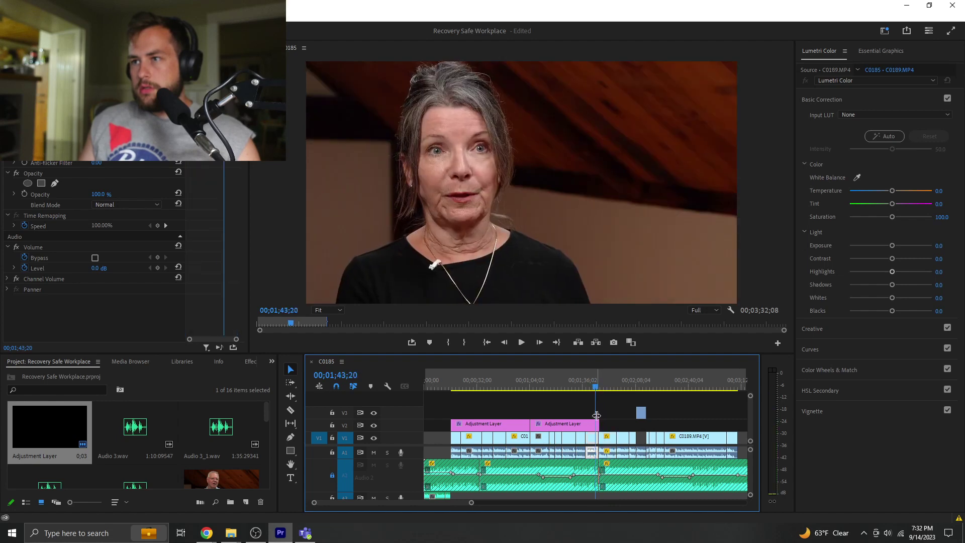
pyautogui.moveTo(593, 426); pyautogui.dragTo(597, 426)
pyautogui.click(584, 387)
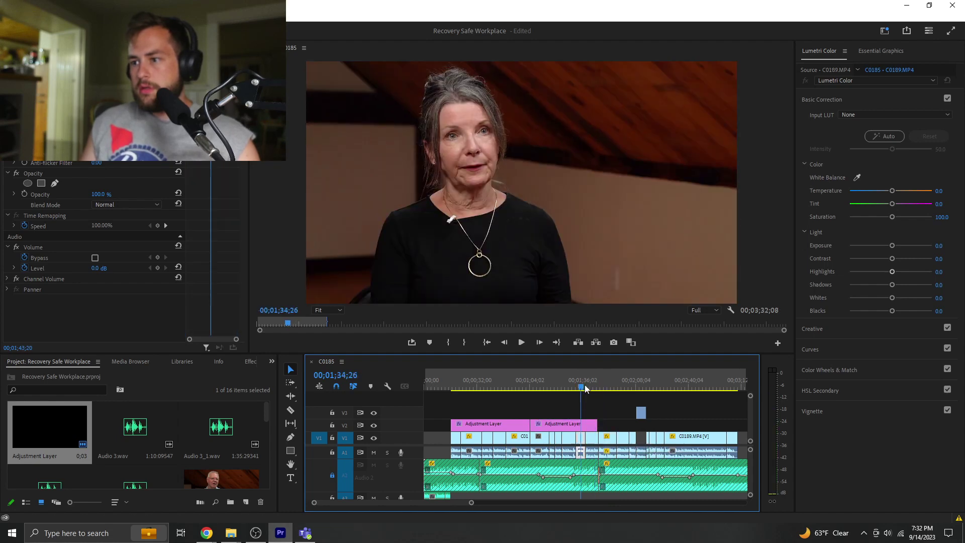
pyautogui.click(607, 386)
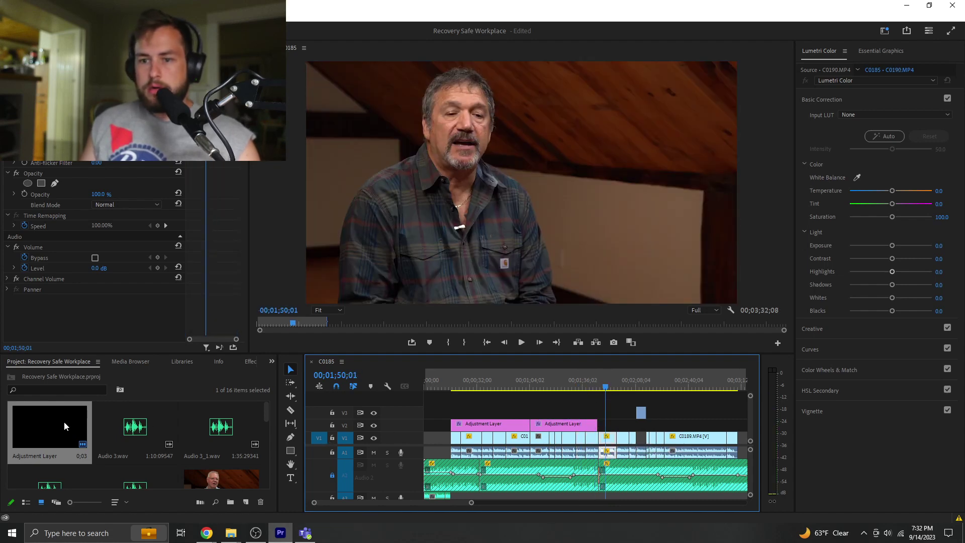
# - Drop a new Adjustment Layer on V2 above the man's clip from 01;51;17
pyautogui.moveTo(65, 424); pyautogui.dragTo(598, 423)
pyautogui.click(646, 387)
pyautogui.click(646, 387)
pyautogui.click(595, 384)
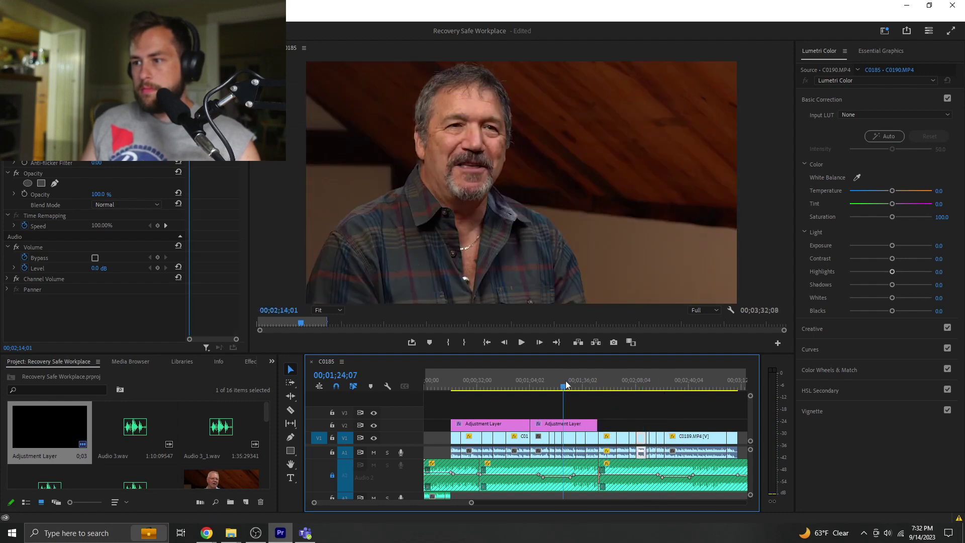
pyautogui.moveTo(597, 385); pyautogui.dragTo(608, 379)
pyautogui.moveTo(50, 427); pyautogui.dragTo(615, 424)
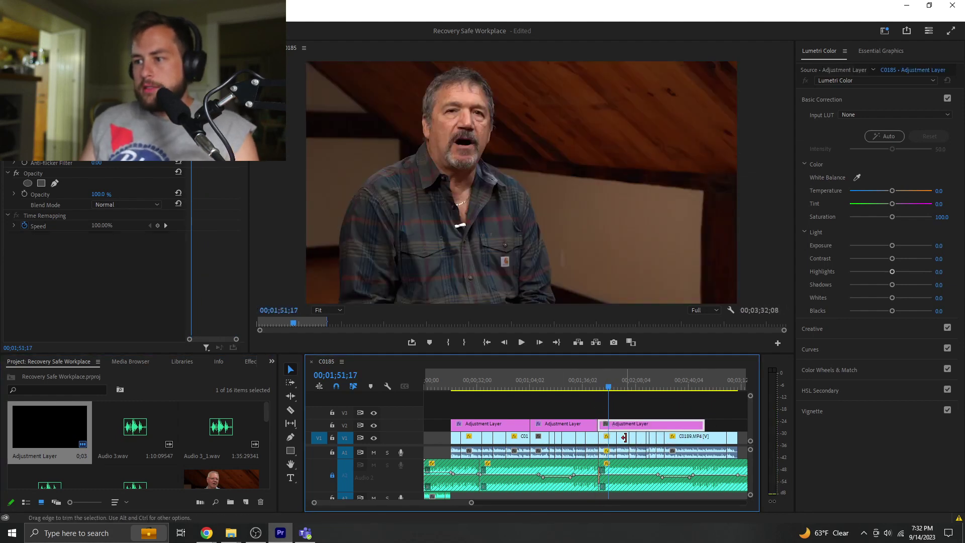
# - Raise Exposure and lower Highlights to -11.5 on the man's adjustment layer, expanding Color Wheels
pyautogui.press('Up')
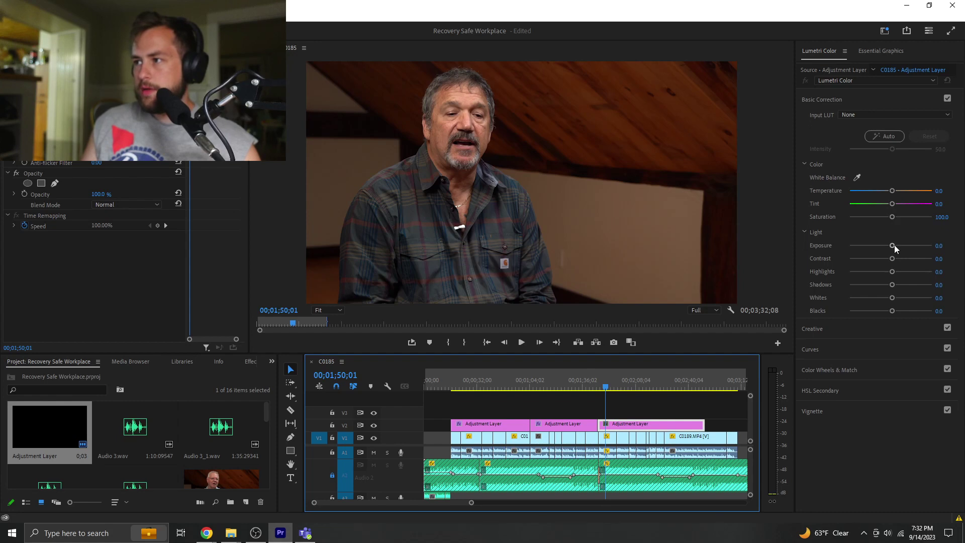
pyautogui.moveTo(893, 247); pyautogui.dragTo(896, 248)
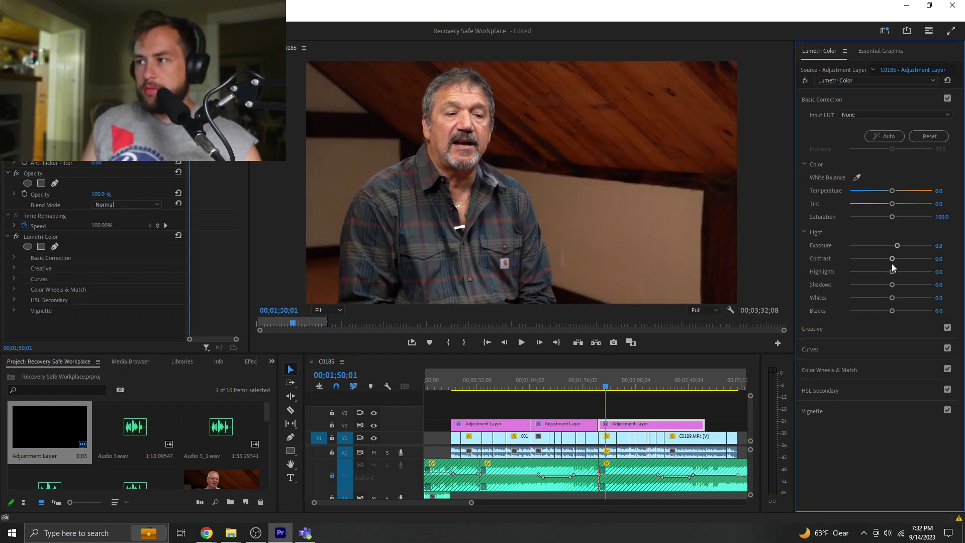
pyautogui.moveTo(892, 270); pyautogui.dragTo(890, 270)
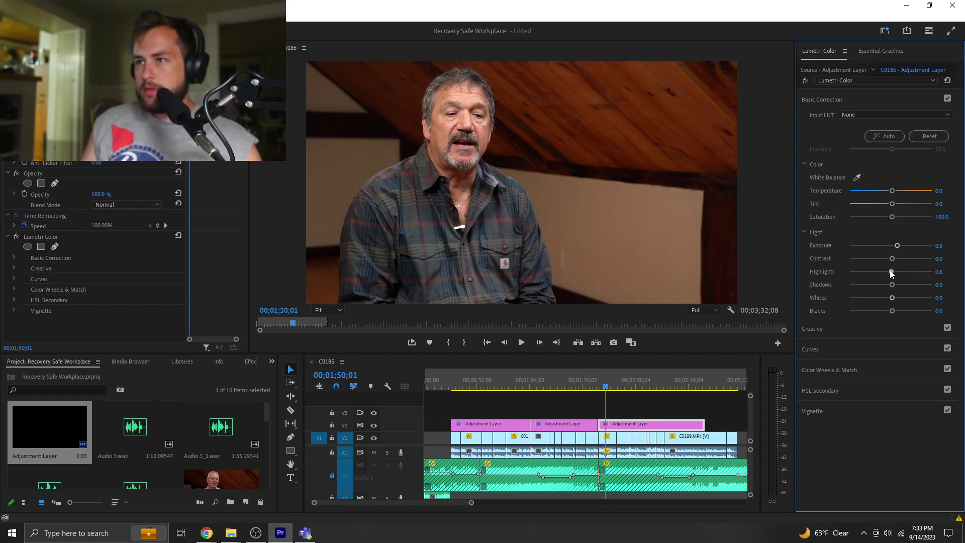
pyautogui.moveTo(891, 270); pyautogui.dragTo(886, 272)
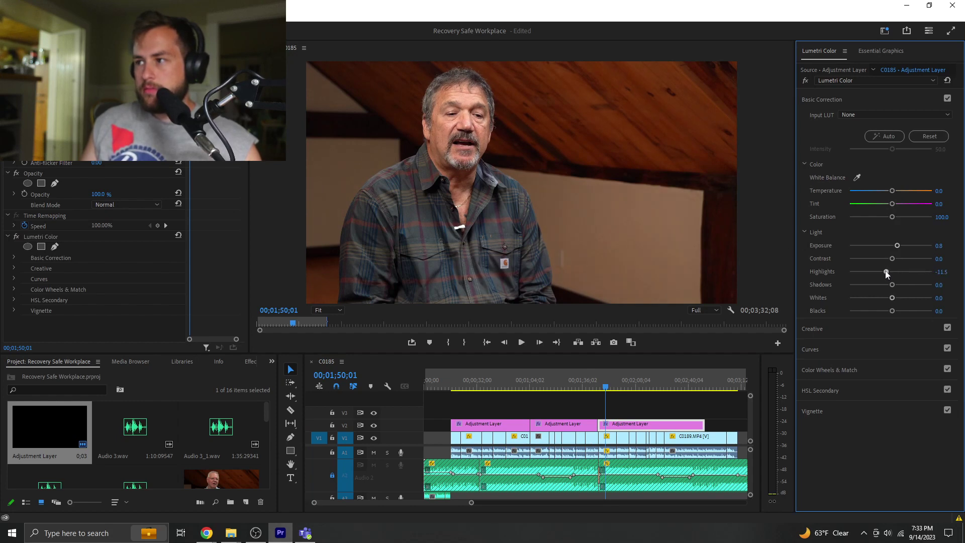
pyautogui.click(853, 375)
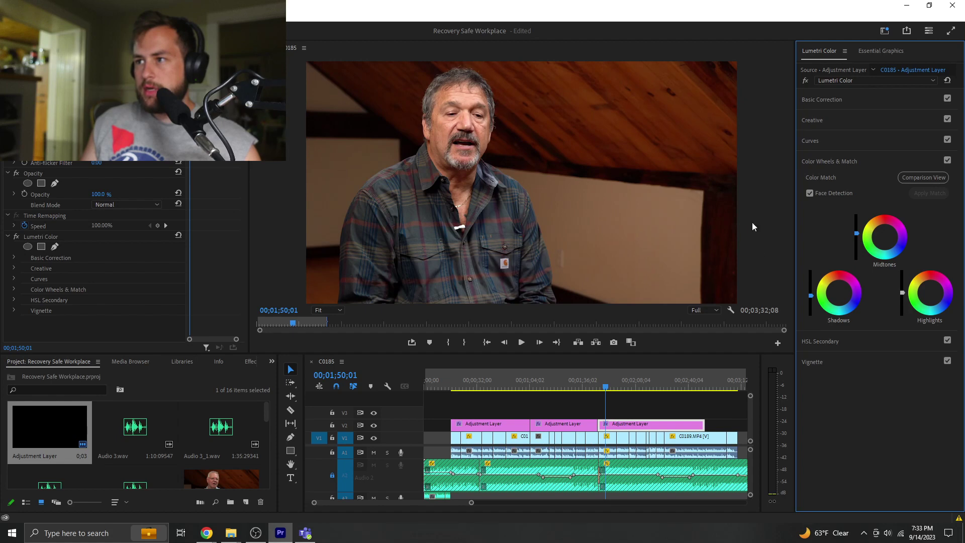
# - Preview the graded man's shot maximized, then park the playhead at 02;23;16
pyautogui.press('`')
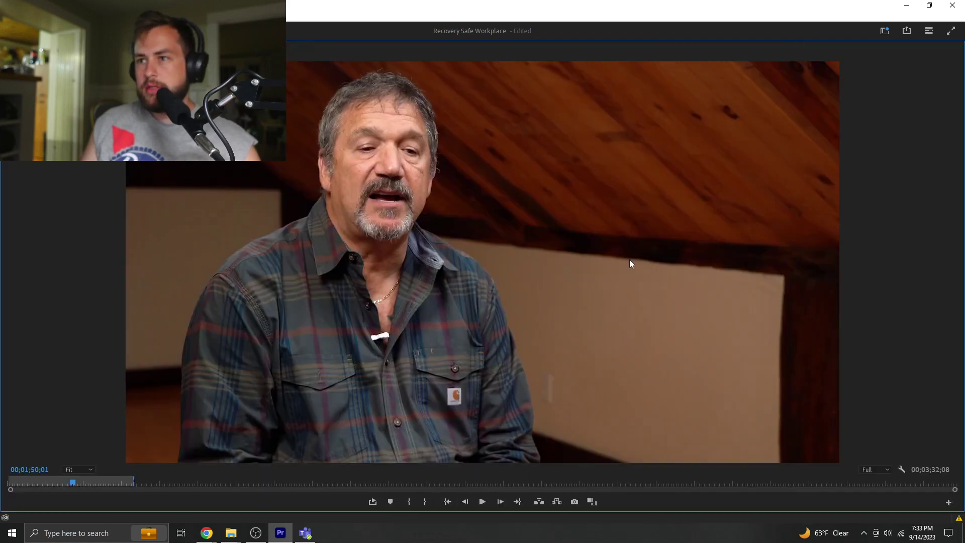
pyautogui.press('space')
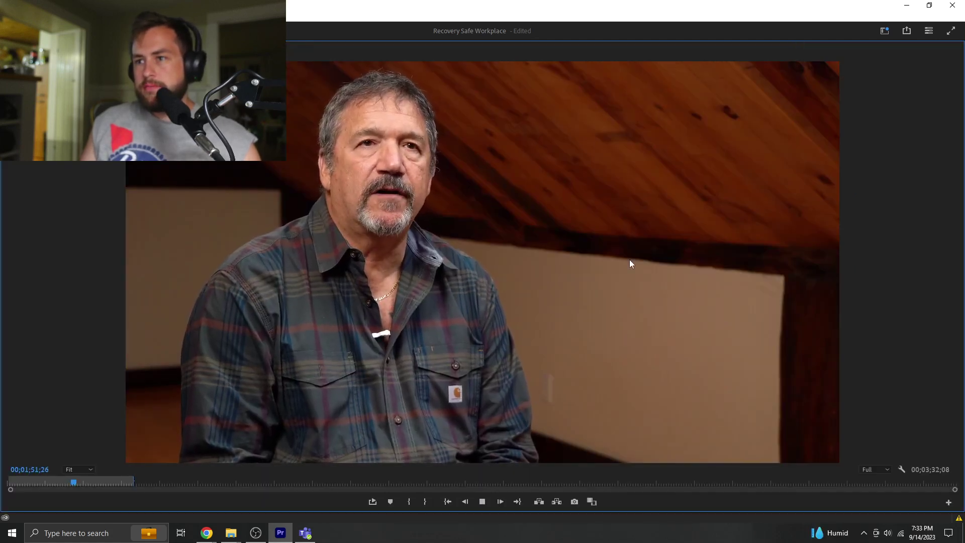
pyautogui.press('`')
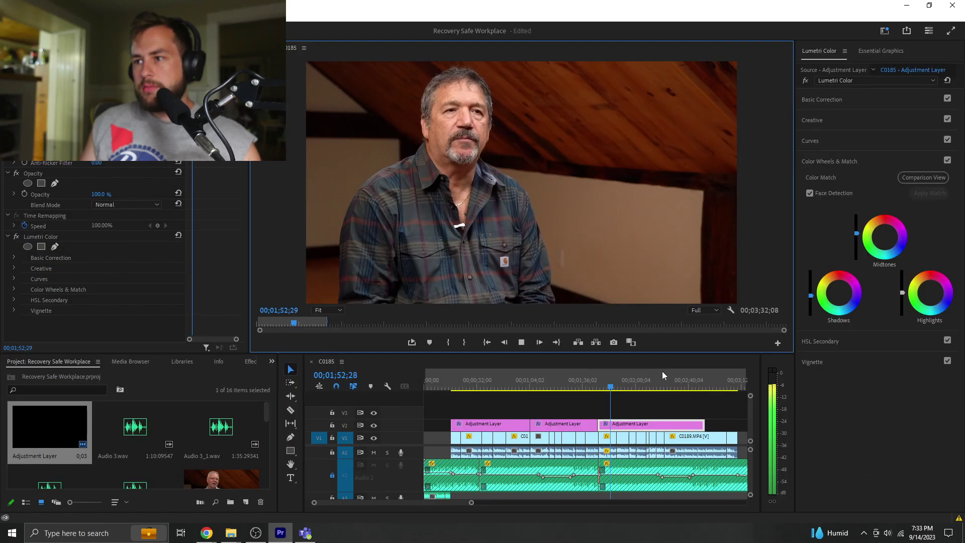
pyautogui.click(661, 384)
# - Razor the third adjustment layer at the playhead and delete its leftover tail
pyautogui.press('c')
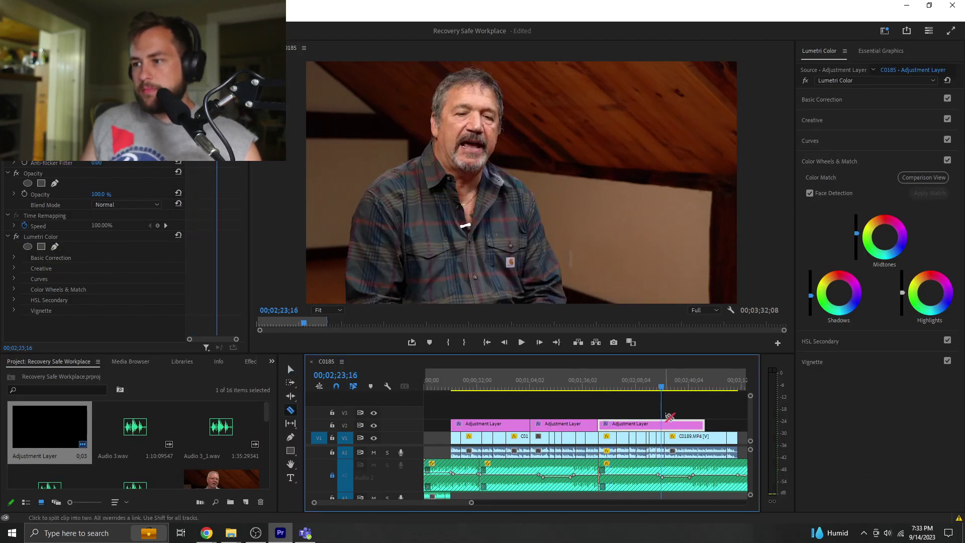
pyautogui.click(662, 425)
pyautogui.press('v')
pyautogui.click(683, 425)
pyautogui.press('Delete')
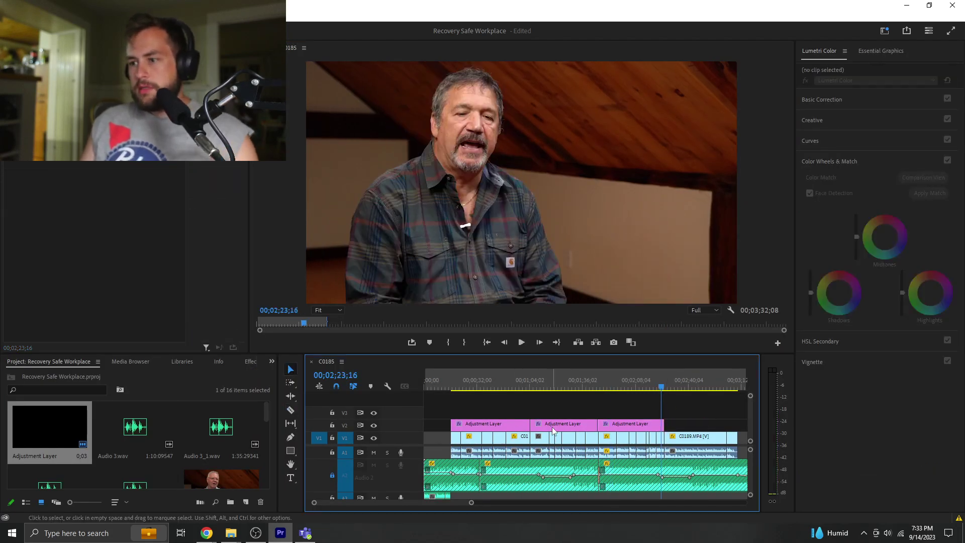
# - Place a copy of the adjustment layer after the last one and shorten it slightly
pyautogui.moveTo(553, 430); pyautogui.dragTo(688, 426)
pyautogui.click(675, 385)
pyautogui.press('space')
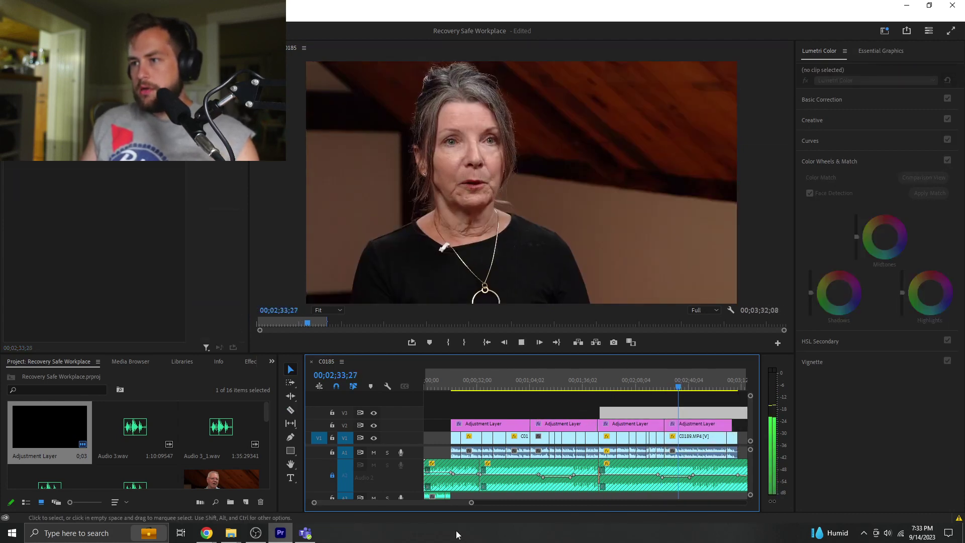
pyautogui.scroll(-3, 389, 502)
pyautogui.click(555, 437)
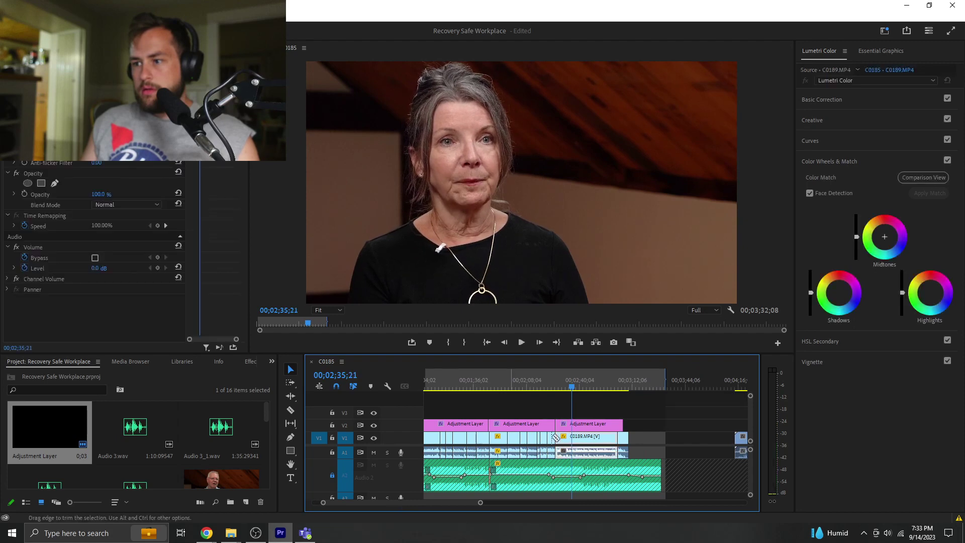
pyautogui.moveTo(622, 425); pyautogui.dragTo(618, 425)
# - Split the second adjustment layer and place a copy of the short piece after the last layer
pyautogui.press('c')
pyautogui.click(527, 427)
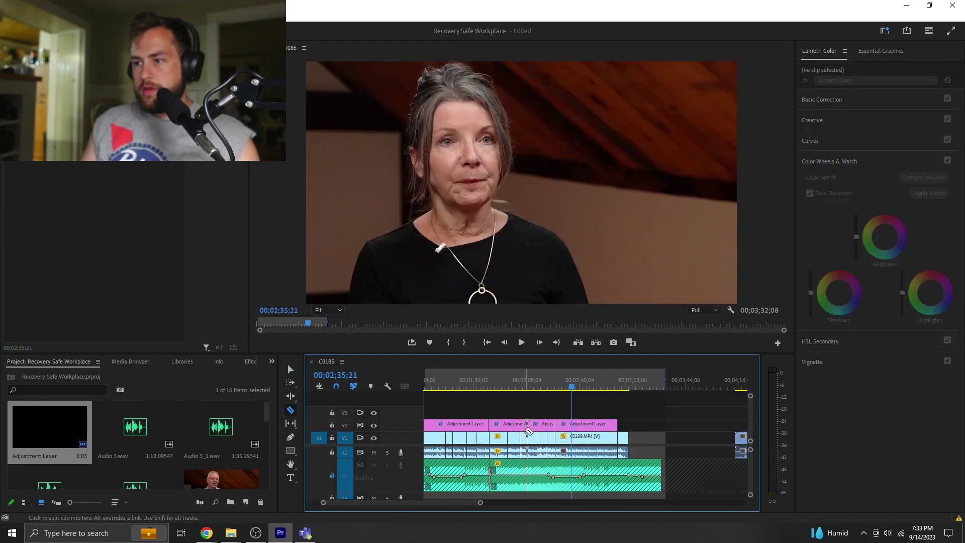
pyautogui.press('v')
pyautogui.click(542, 425)
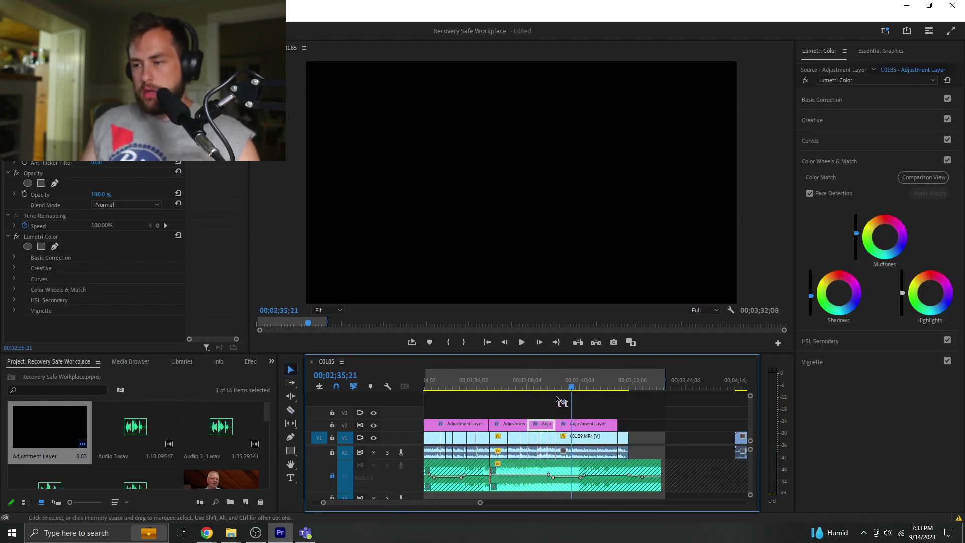
pyautogui.moveTo(561, 402); pyautogui.dragTo(631, 425)
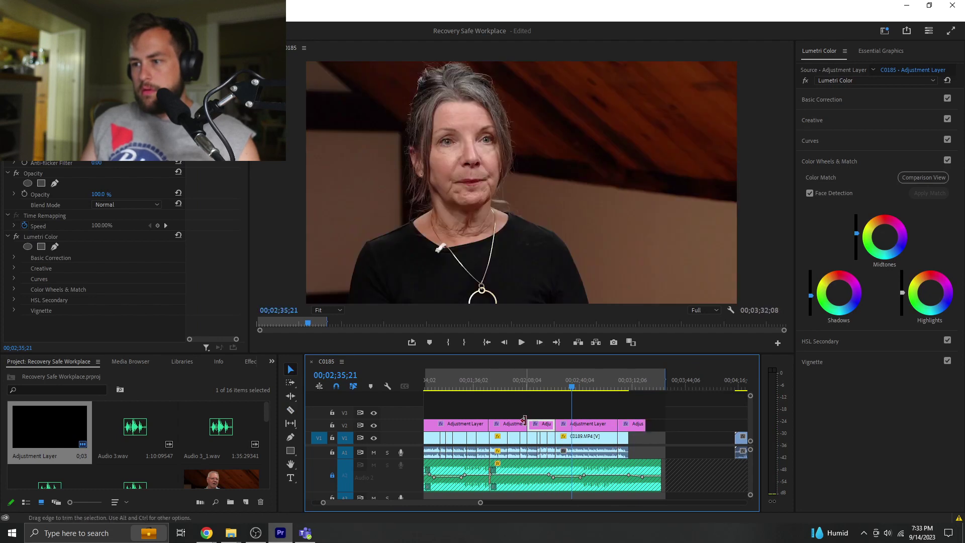
# - Join Through Edits on the cut clips, trim the last adjustment layer, and play from the start
pyautogui.rightClick(526, 423)
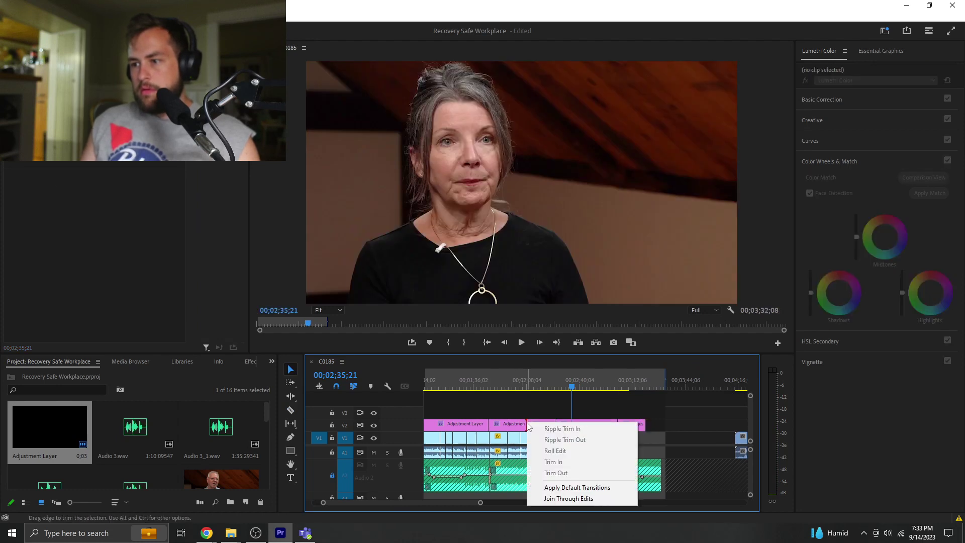
pyautogui.click(583, 499)
pyautogui.moveTo(642, 421); pyautogui.dragTo(633, 420)
pyautogui.press('Home')
pyautogui.press('space')
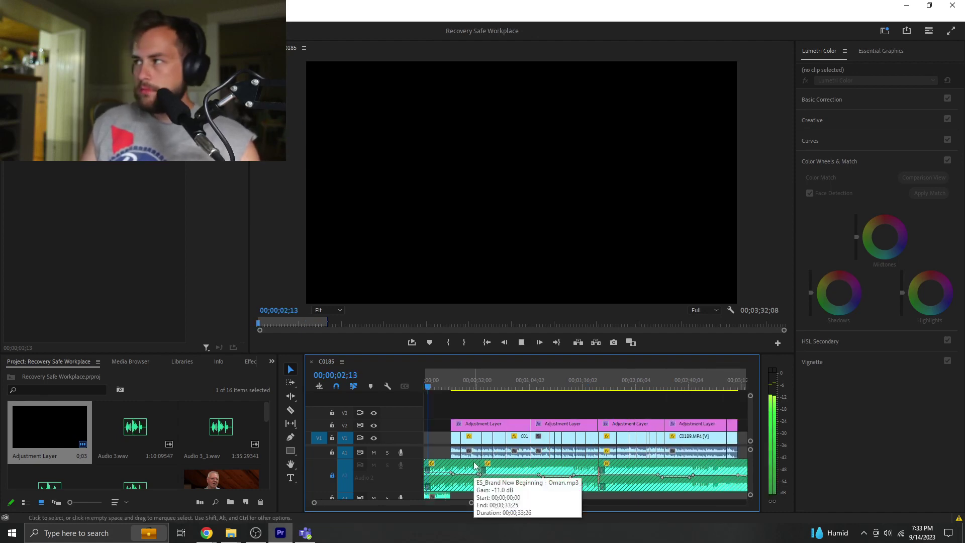
pyautogui.click(452, 416)
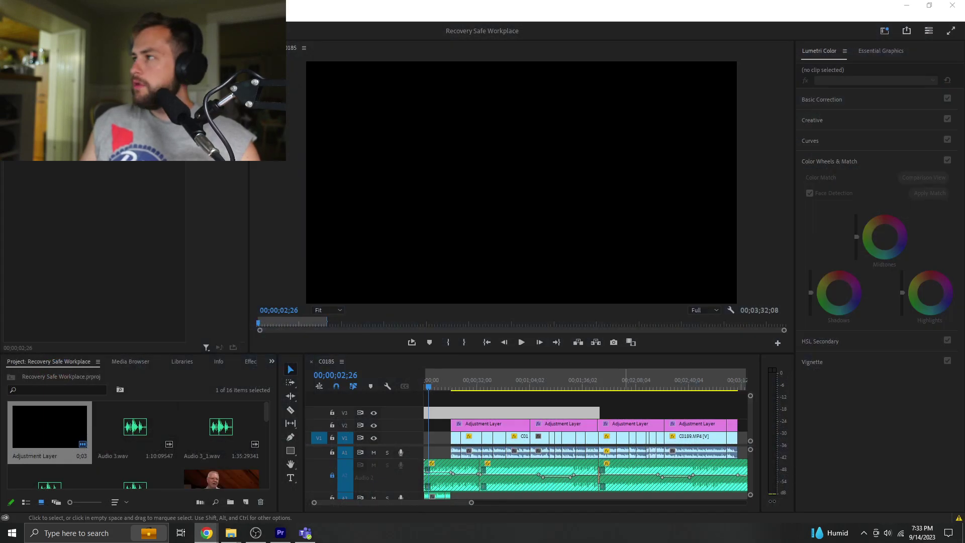
pyautogui.click(207, 533)
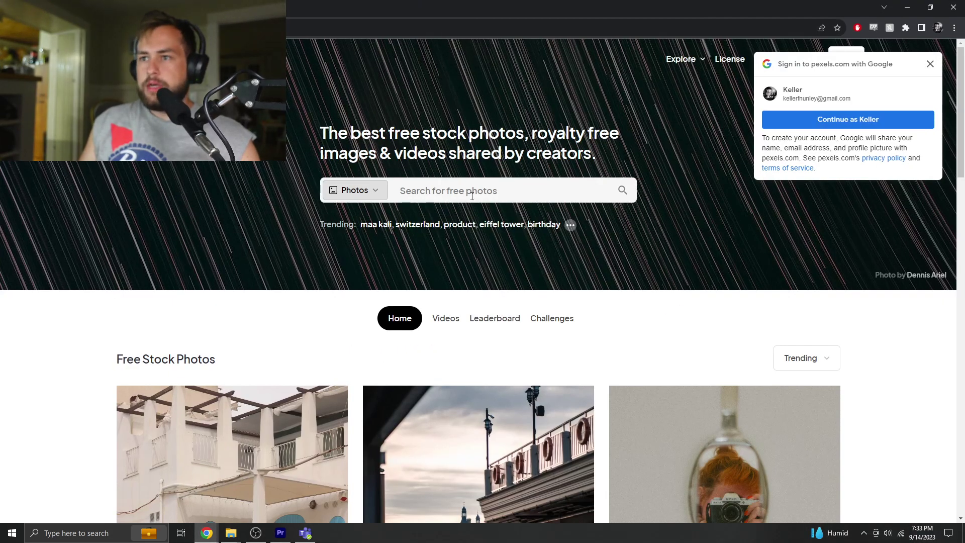
# - Set the Pexels search type to Videos and search for 'Workforce'
pyautogui.click(472, 196)
pyautogui.click(366, 191)
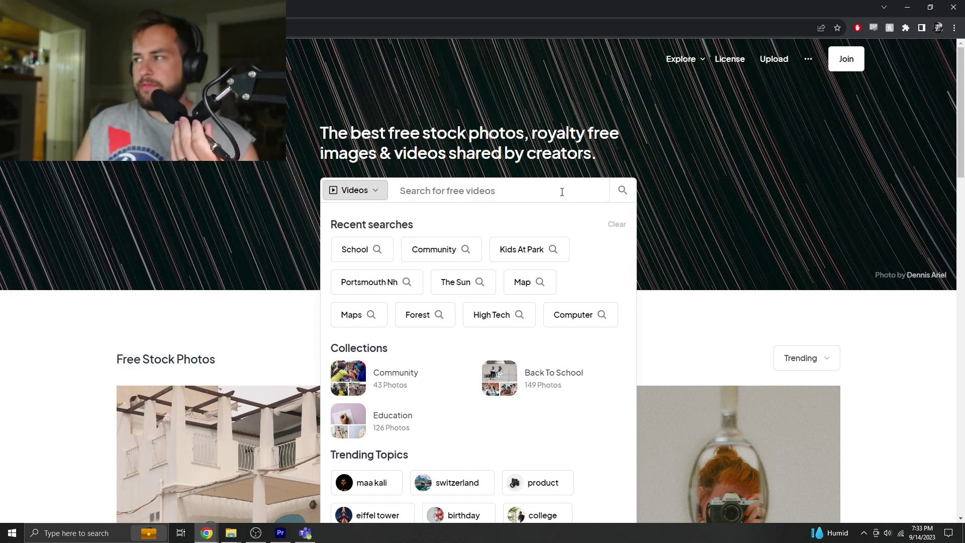
pyautogui.hotkey('alt', 'Tab')
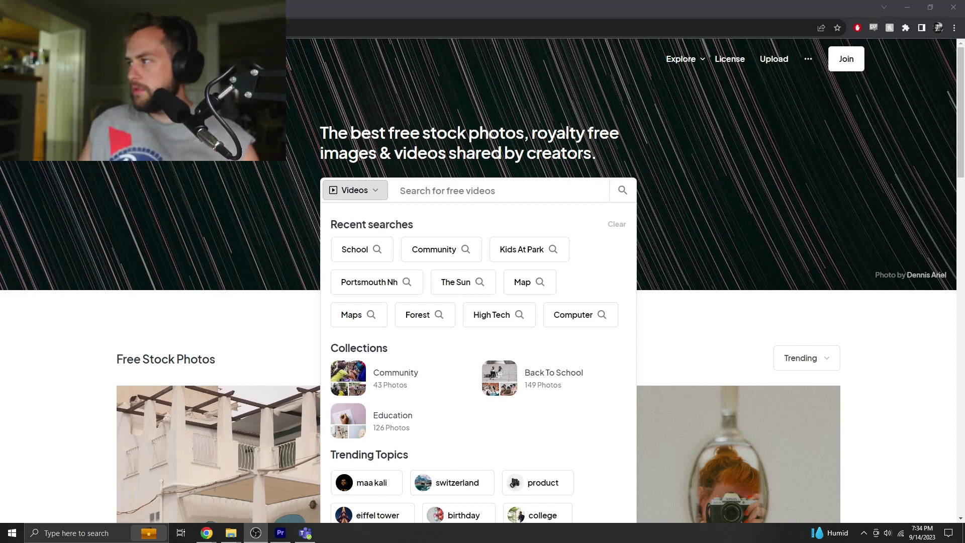
pyautogui.click(455, 189)
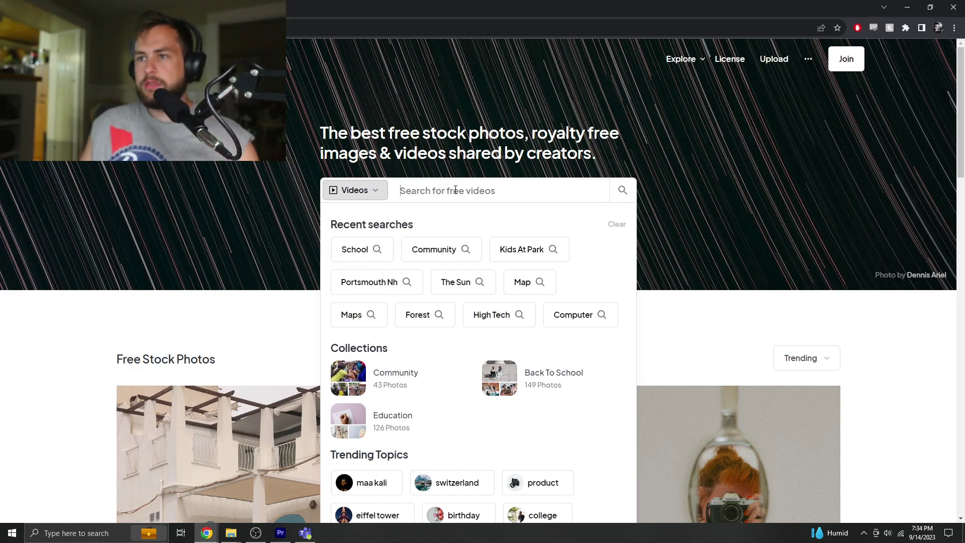
pyautogui.write('Wo')
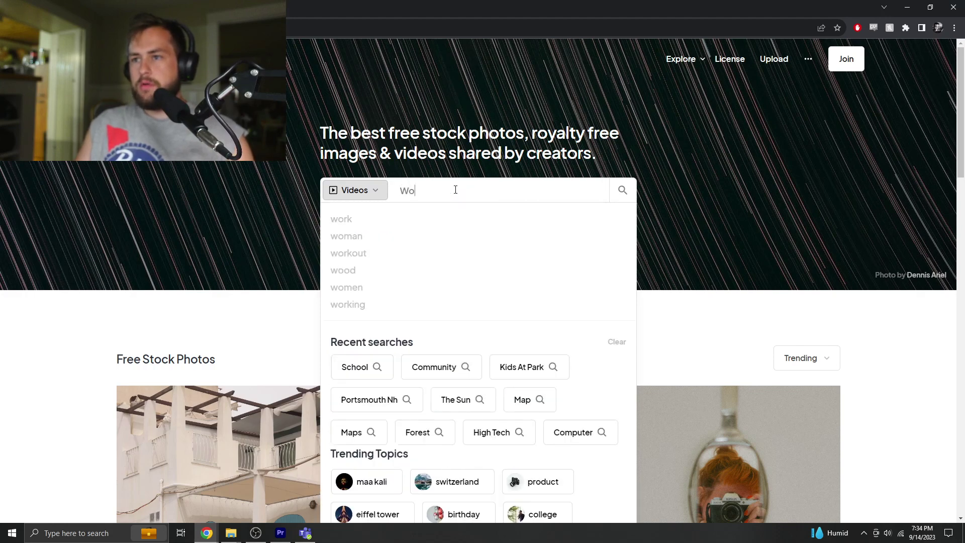
pyautogui.write('rkforce')
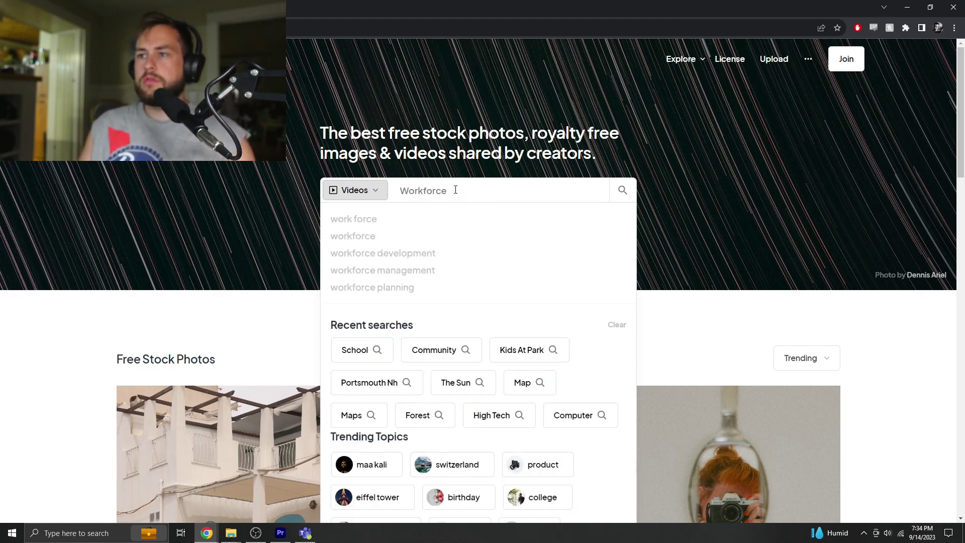
pyautogui.press('Return')
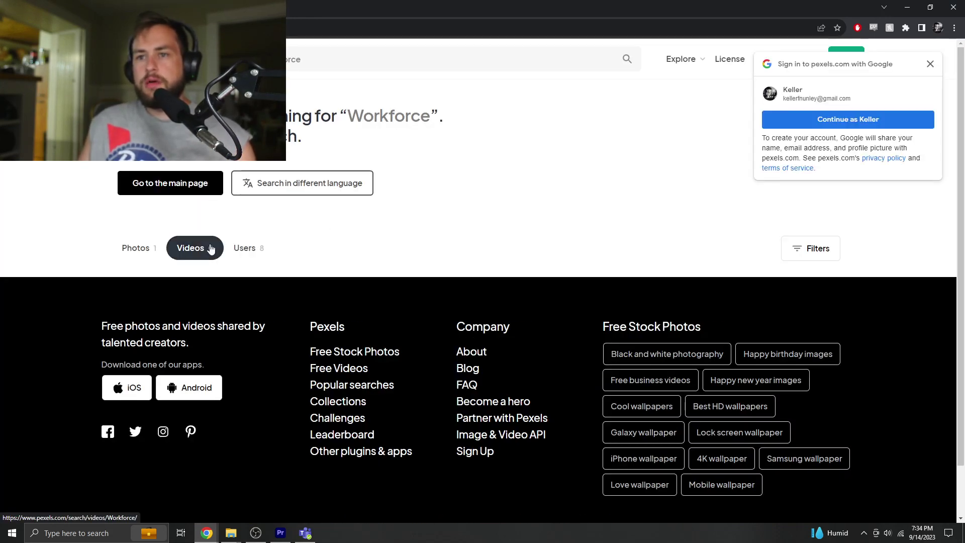
# - Search Pexels videos for 'work place' after Workforce returns no results
pyautogui.scroll(-1, 241, 226)
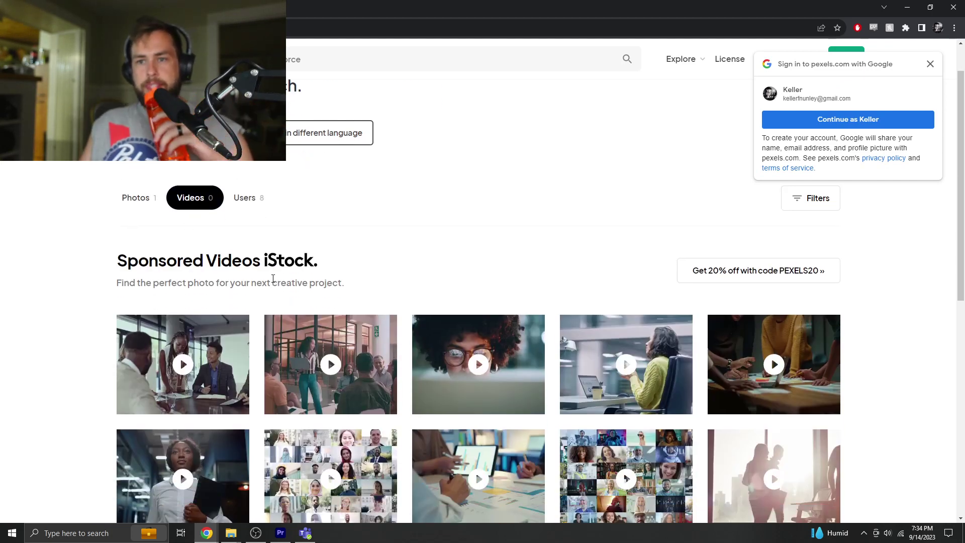
pyautogui.scroll(1, 311, 179)
pyautogui.click(353, 68)
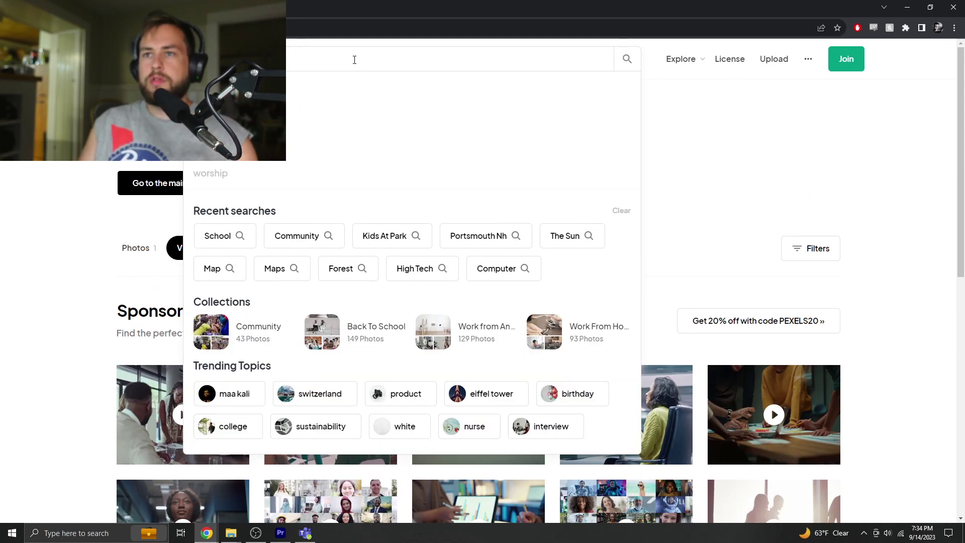
pyautogui.write('work place')
pyautogui.press('Return')
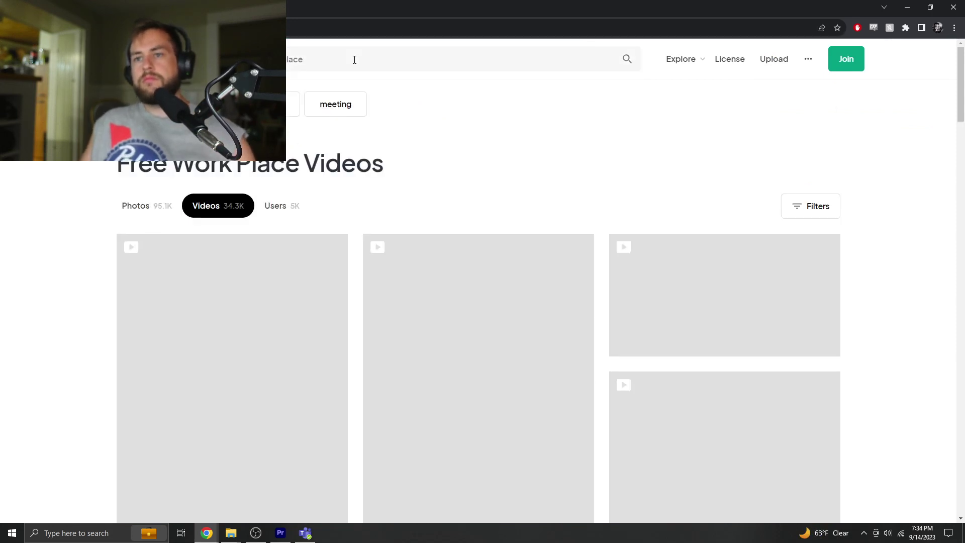
# - Filter the Work Place video results to horizontal orientation
pyautogui.scroll(-3, 374, 215)
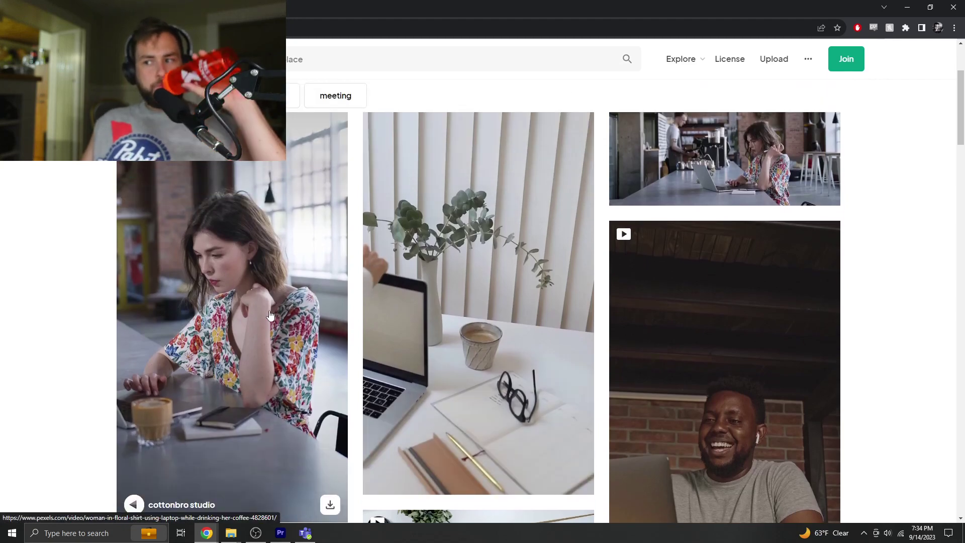
pyautogui.scroll(-4, 270, 316)
pyautogui.scroll(6, 270, 315)
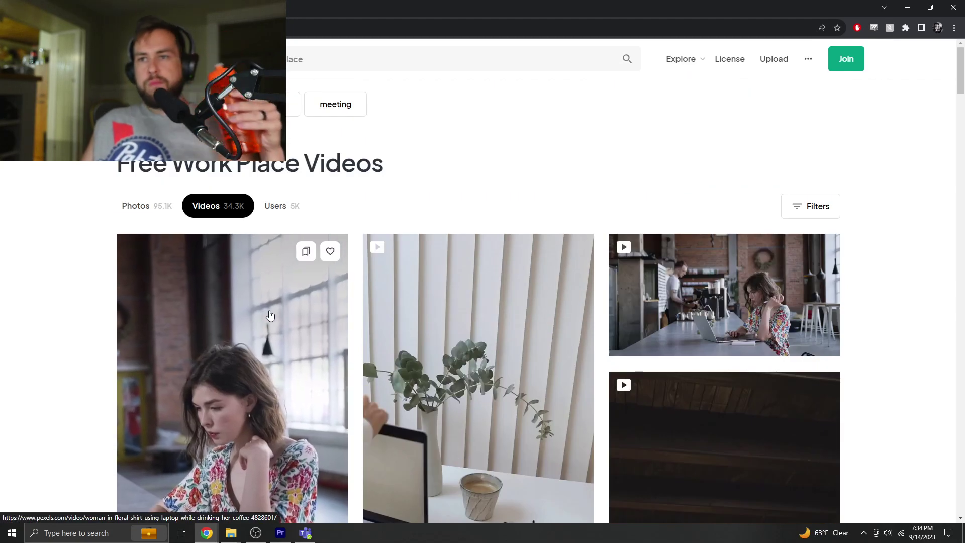
pyautogui.scroll(-7, 270, 316)
pyautogui.scroll(6, 614, 159)
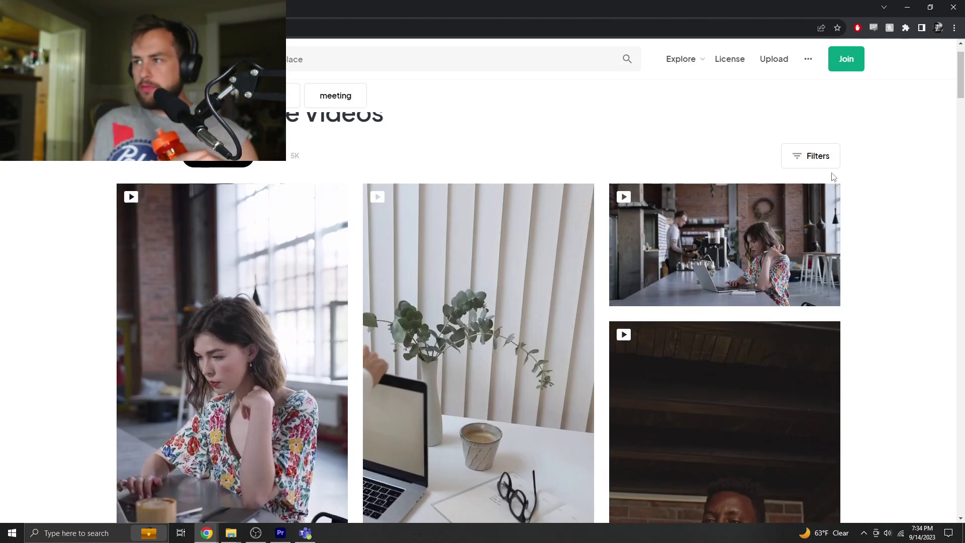
pyautogui.click(828, 166)
pyautogui.click(304, 200)
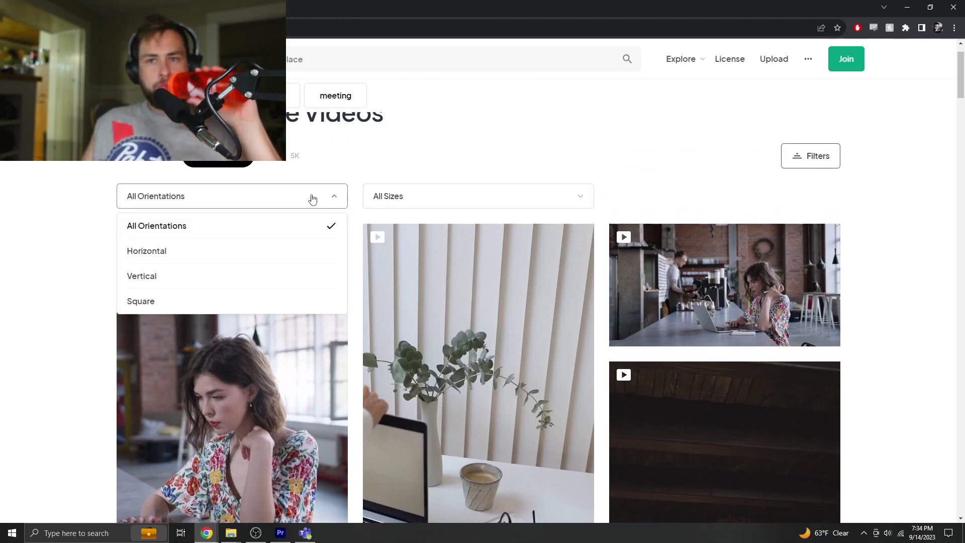
pyautogui.click(224, 251)
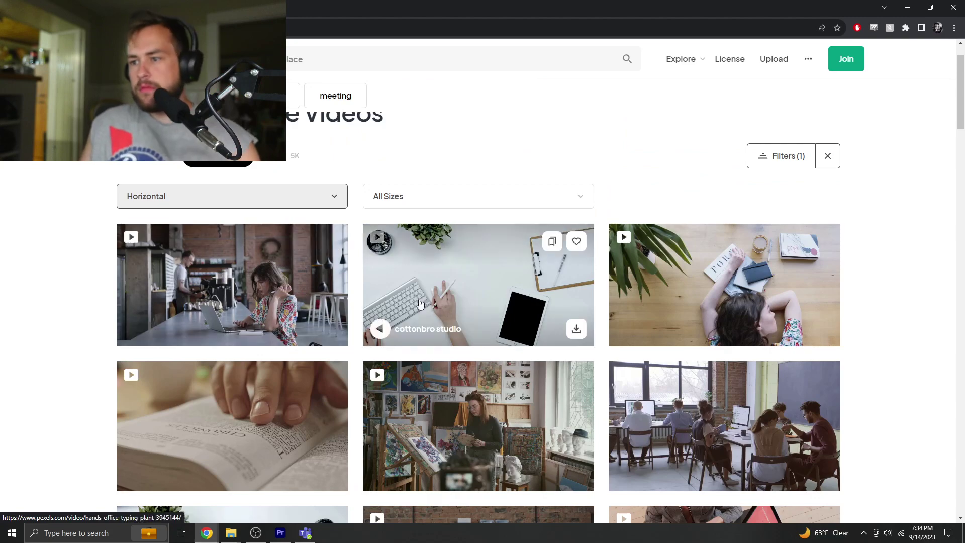
# - Download the team-at-desks and man-at-desk clips, closing each thank-you popup
pyautogui.scroll(-3, 719, 297)
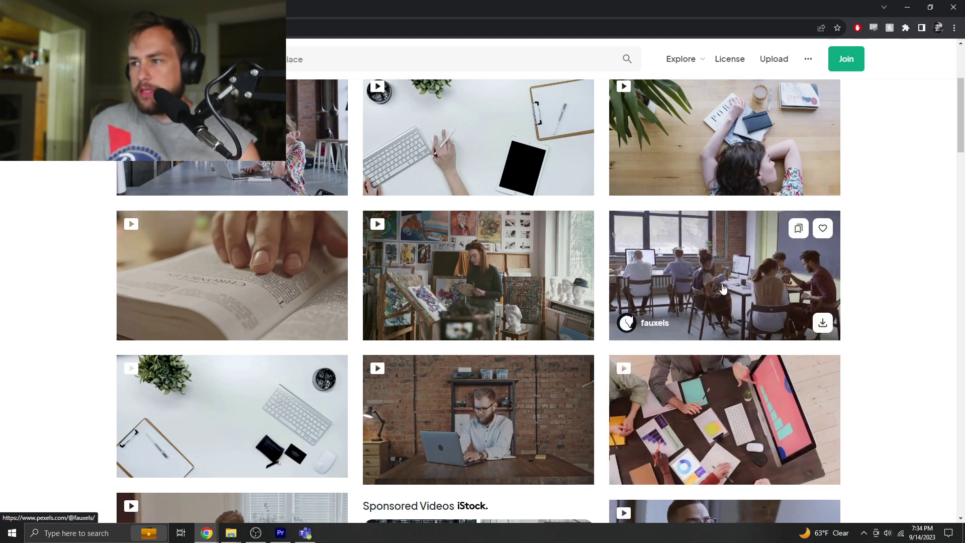
pyautogui.click(823, 325)
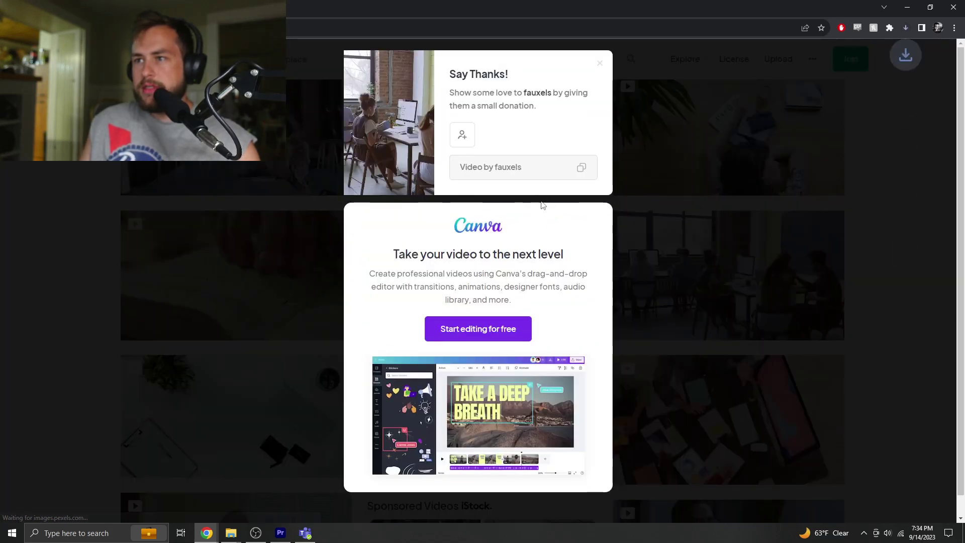
pyautogui.click(947, 118)
pyautogui.scroll(-5, 363, 354)
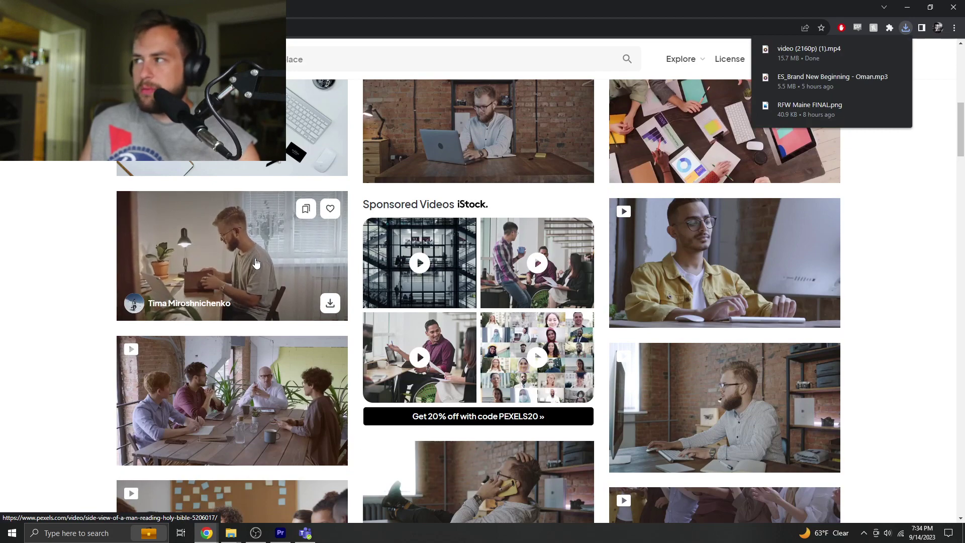
pyautogui.click(330, 303)
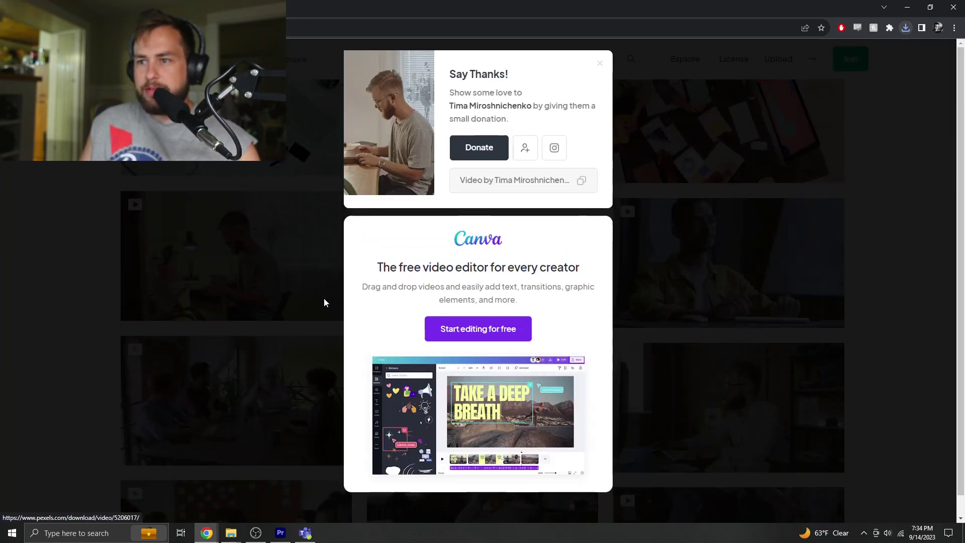
pyautogui.click(895, 207)
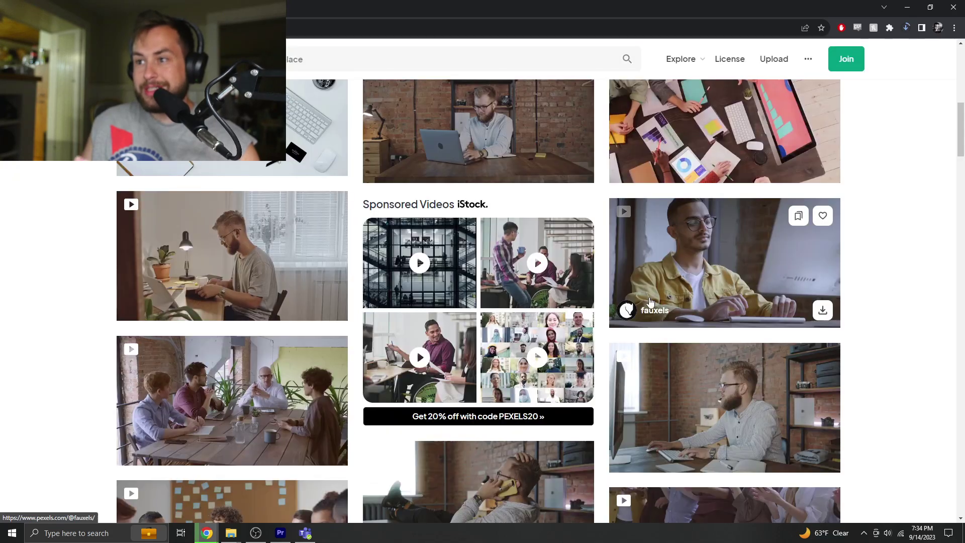
# - Download another workplace clip further down and dismiss the thank-you popup
pyautogui.scroll(-4, 650, 302)
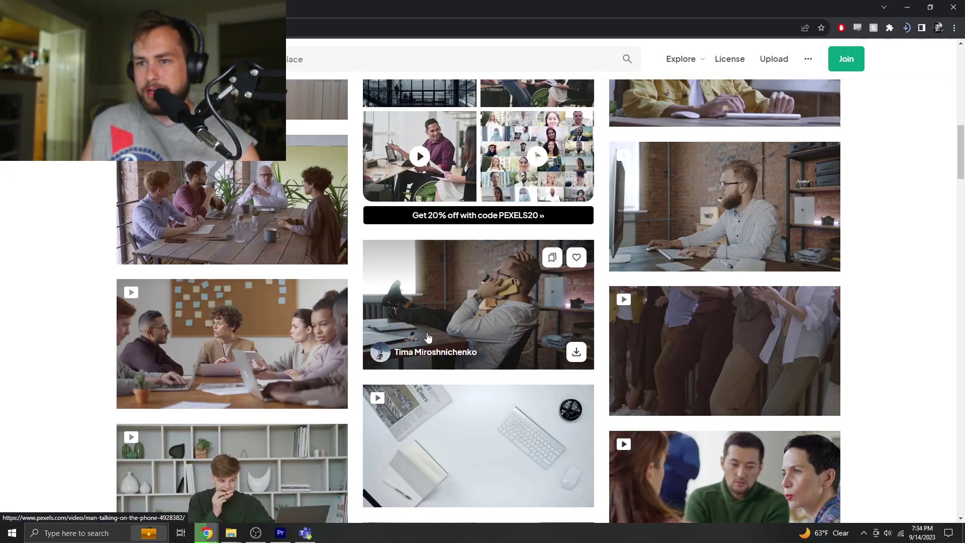
pyautogui.scroll(-2, 323, 357)
pyautogui.scroll(-6, 322, 357)
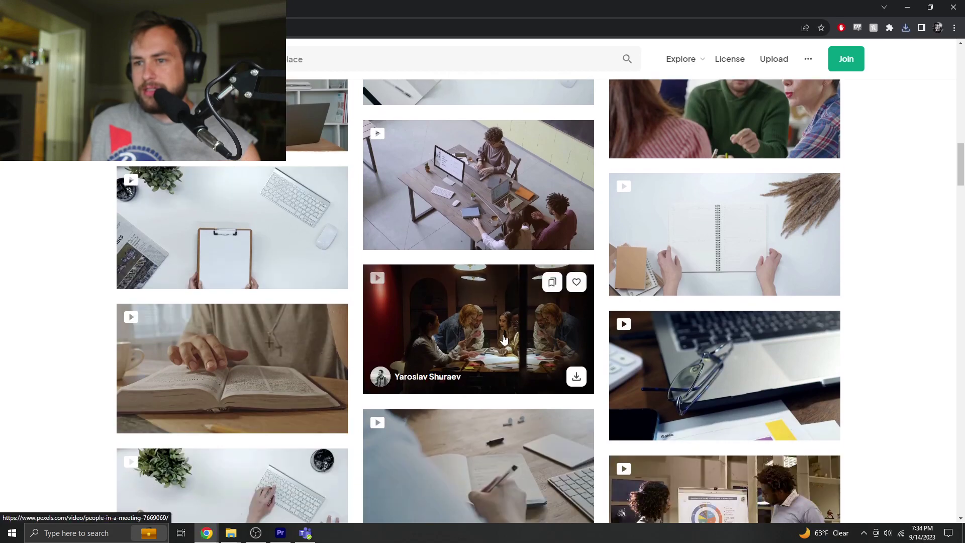
pyautogui.scroll(-9, 504, 340)
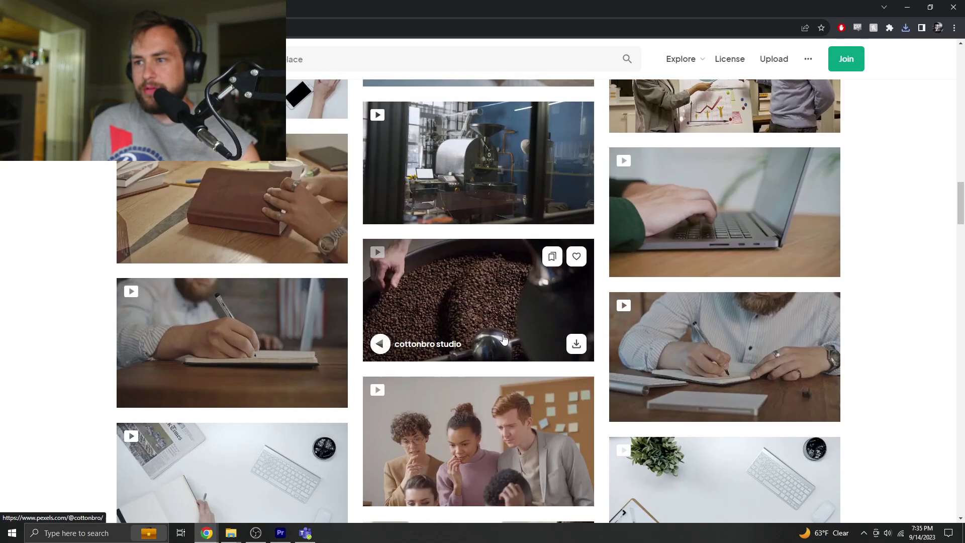
pyautogui.scroll(-3, 504, 340)
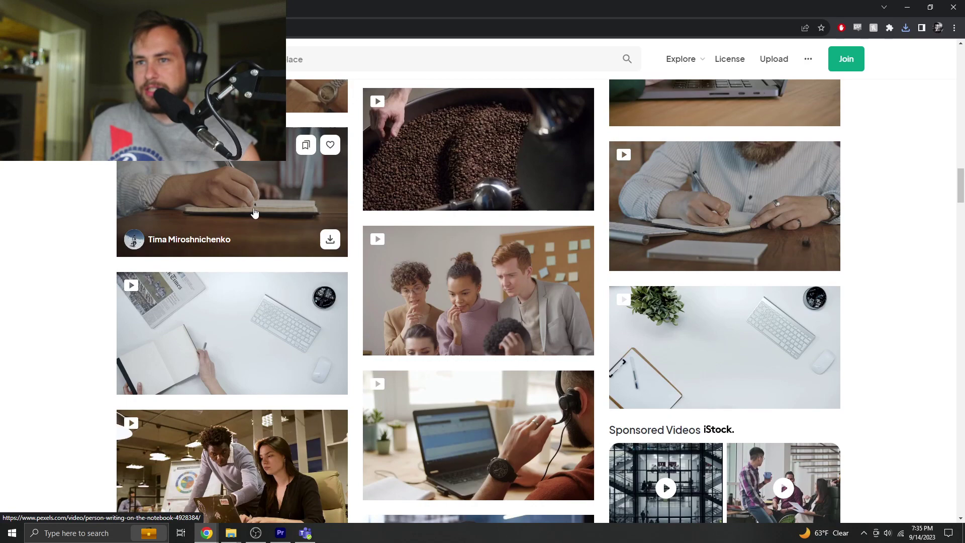
pyautogui.scroll(-3, 536, 284)
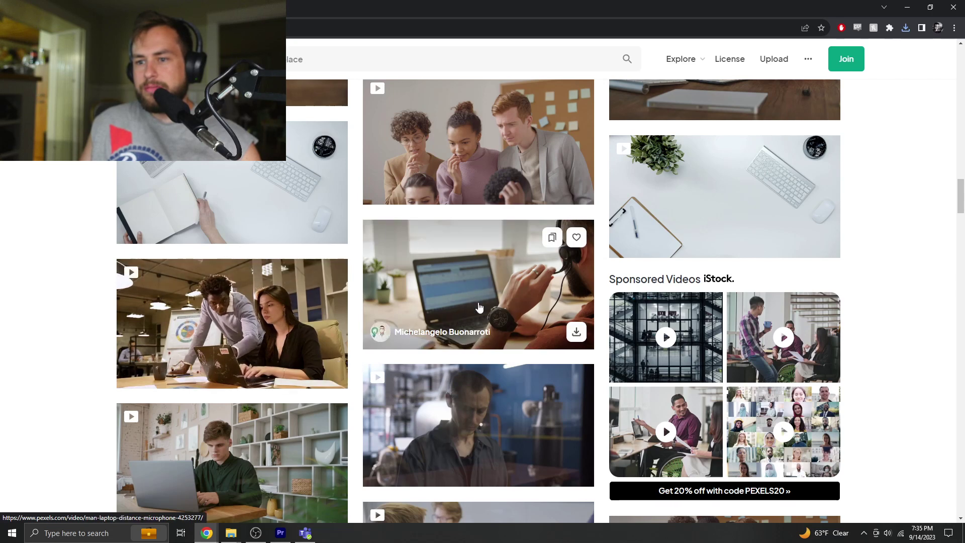
pyautogui.scroll(-2, 487, 434)
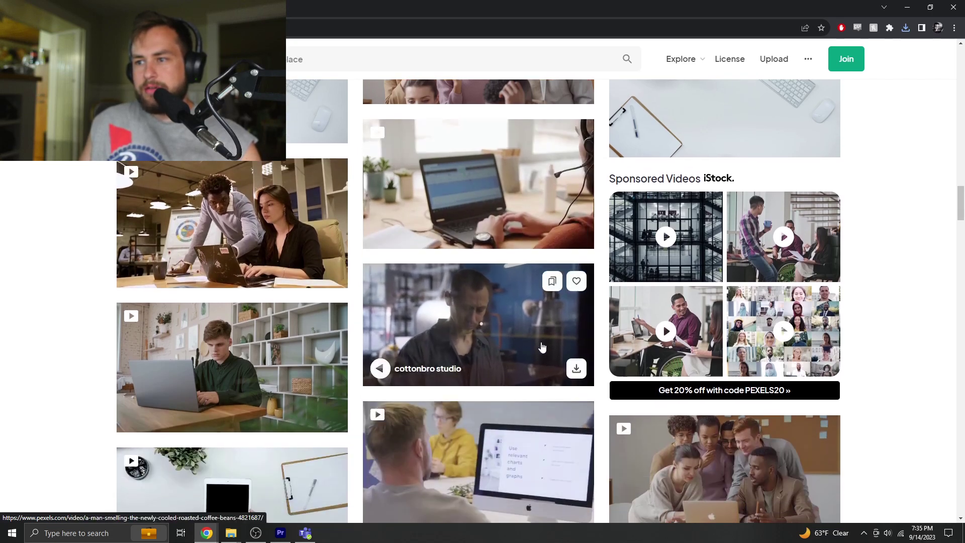
pyautogui.click(576, 368)
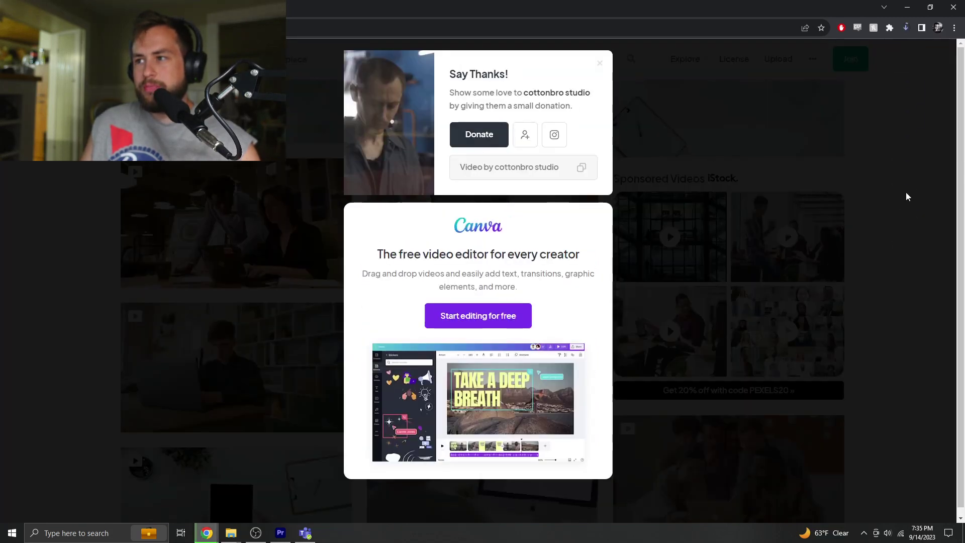
pyautogui.click(906, 192)
# - Download the man welding clip and dismiss the thank-you popup
pyautogui.scroll(-4, 606, 390)
pyautogui.scroll(6, 606, 390)
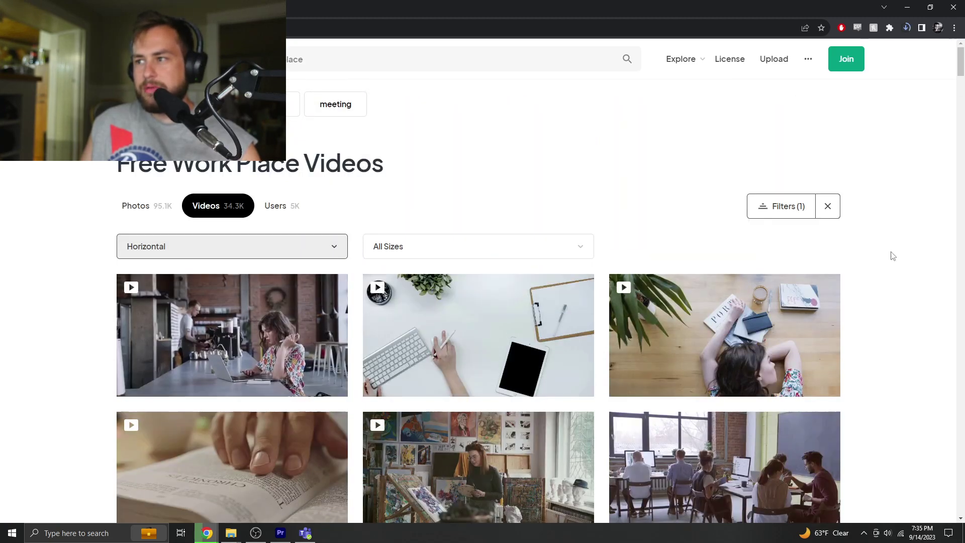
pyautogui.scroll(-10, 873, 286)
pyautogui.scroll(-15, 873, 287)
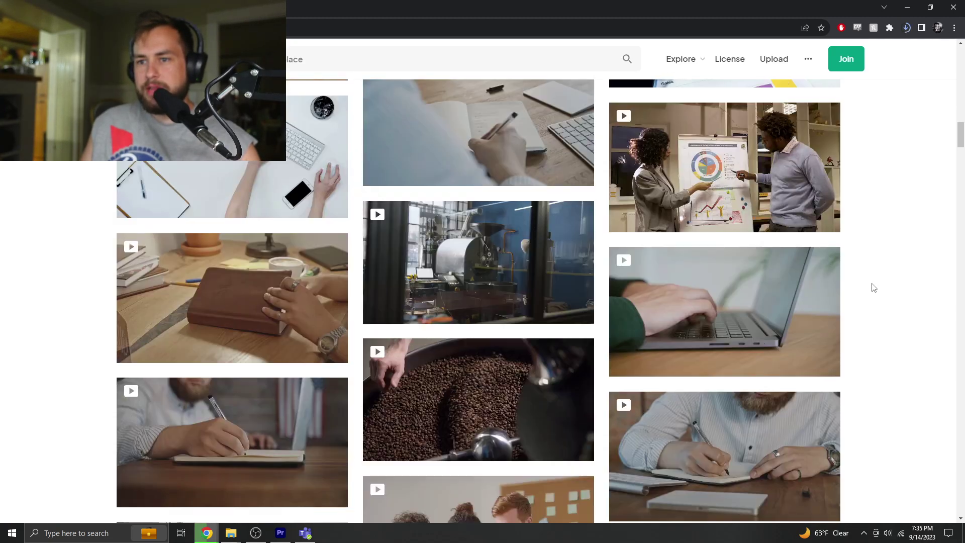
pyautogui.scroll(-10, 874, 287)
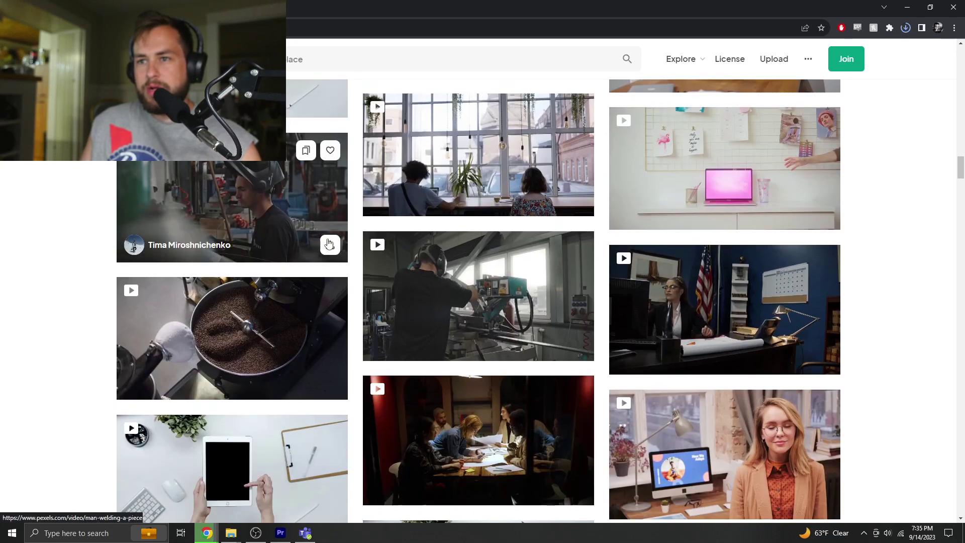
pyautogui.click(330, 245)
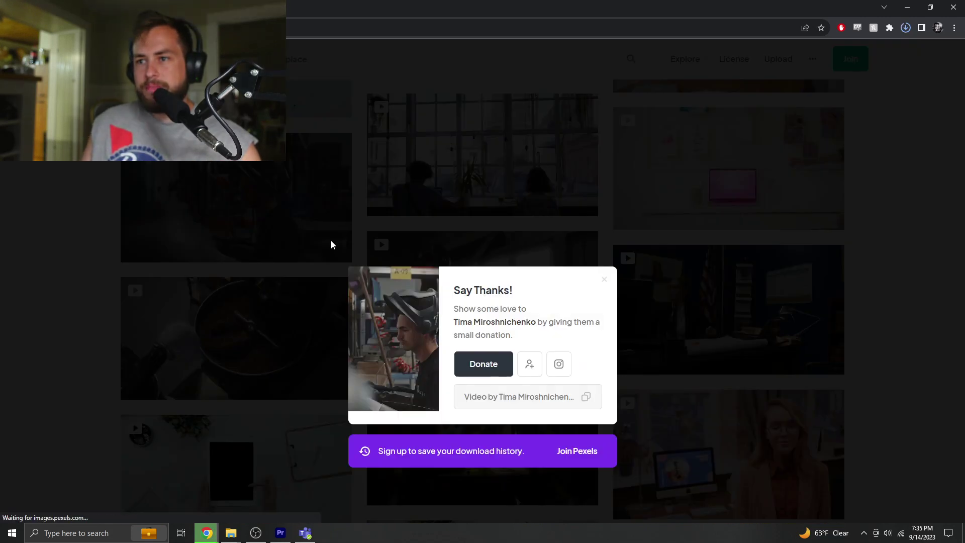
pyautogui.click(902, 213)
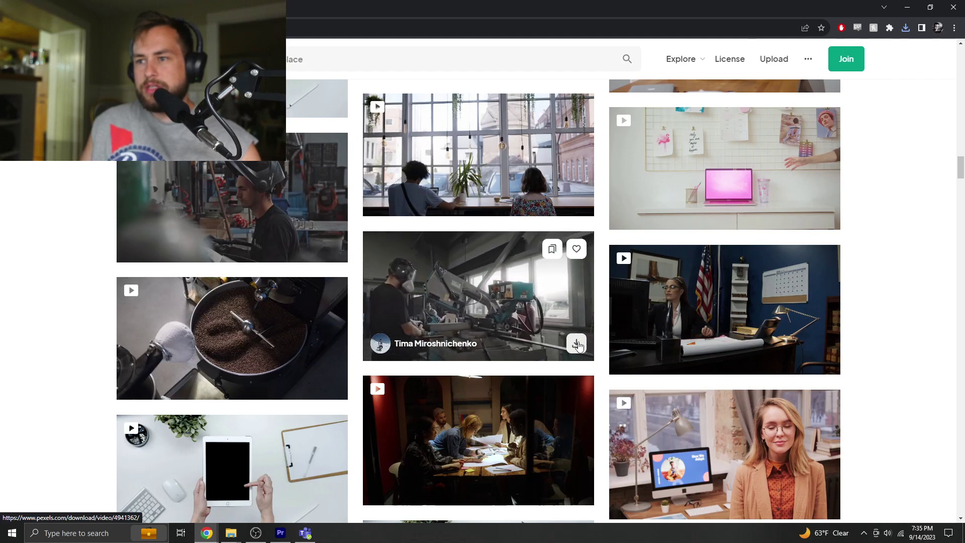
# - Browse further down the Work Place video results
pyautogui.scroll(-7, 386, 355)
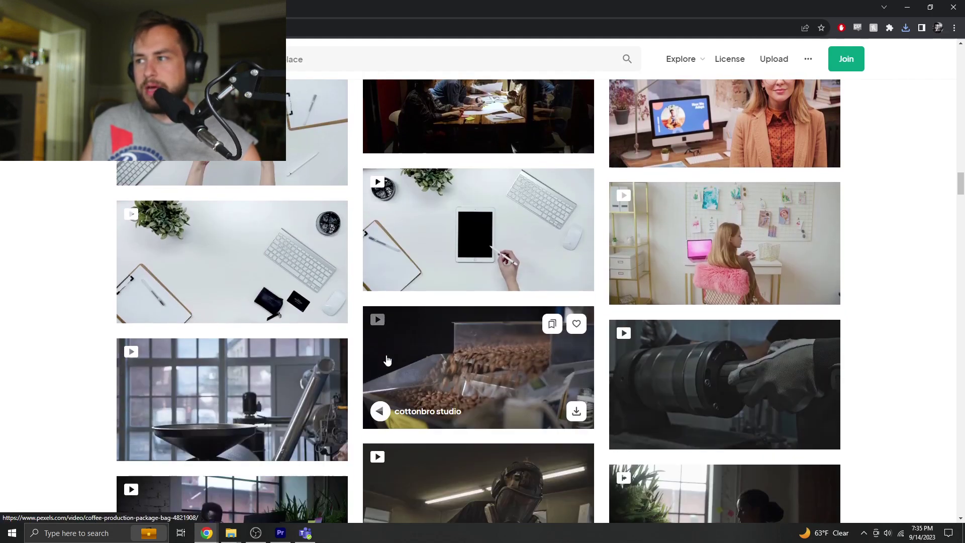
pyautogui.scroll(-4, 397, 352)
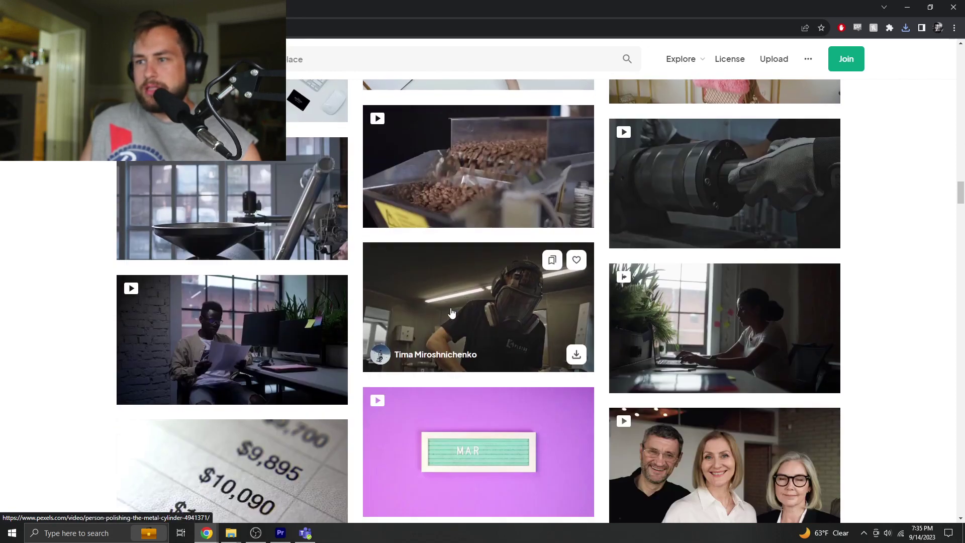
pyautogui.scroll(-2, 452, 313)
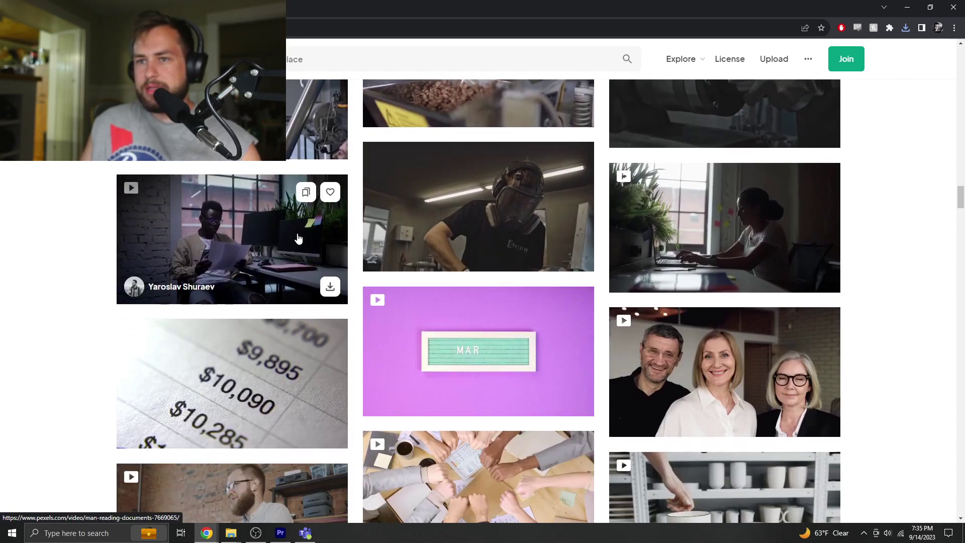
pyautogui.scroll(-4, 281, 282)
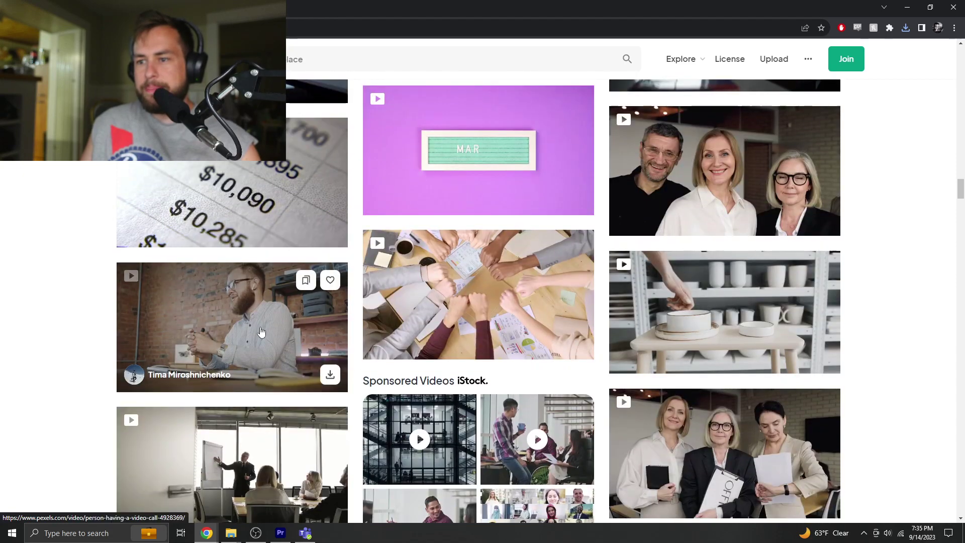
pyautogui.scroll(-4, 261, 327)
pyautogui.scroll(-4, 261, 328)
pyautogui.scroll(-5, 321, 305)
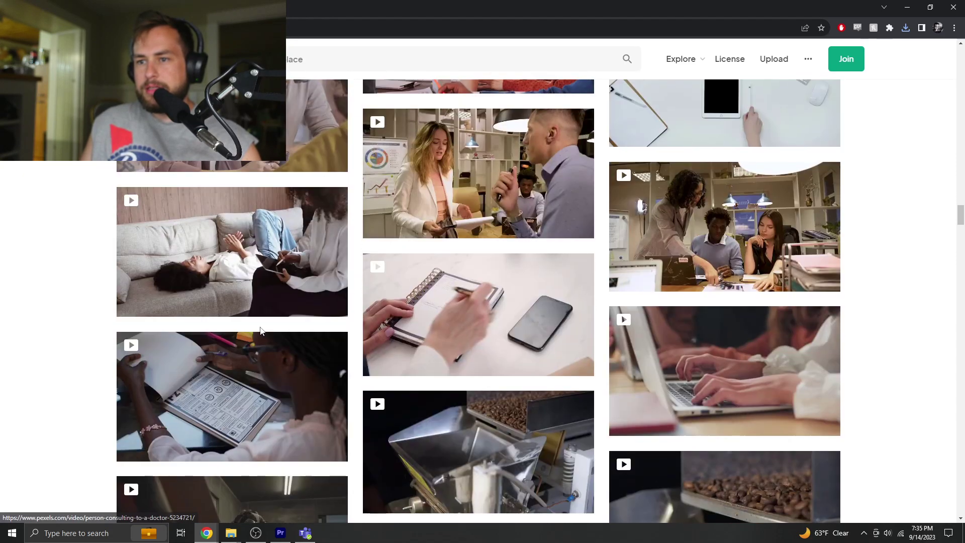
pyautogui.scroll(-7, 320, 306)
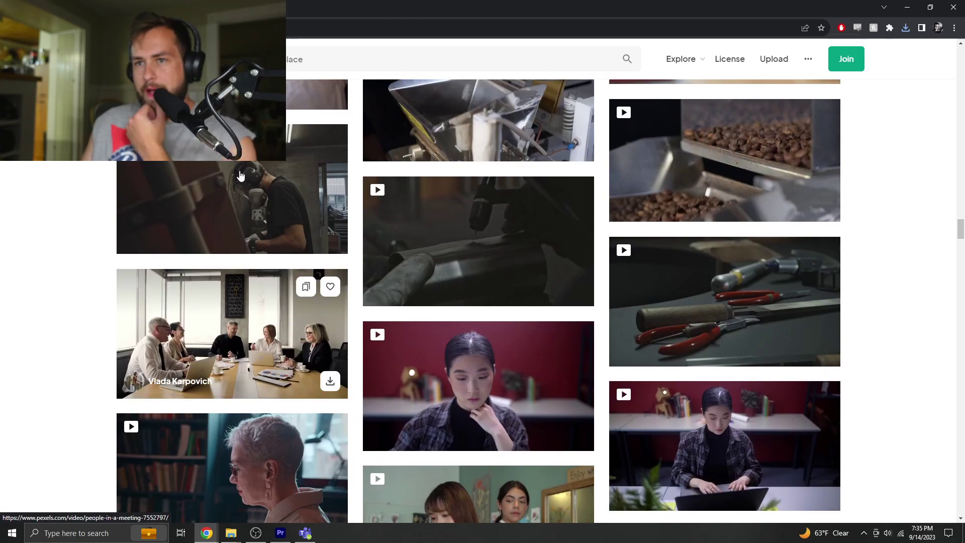
pyautogui.scroll(-4, 257, 190)
pyautogui.scroll(4, 271, 191)
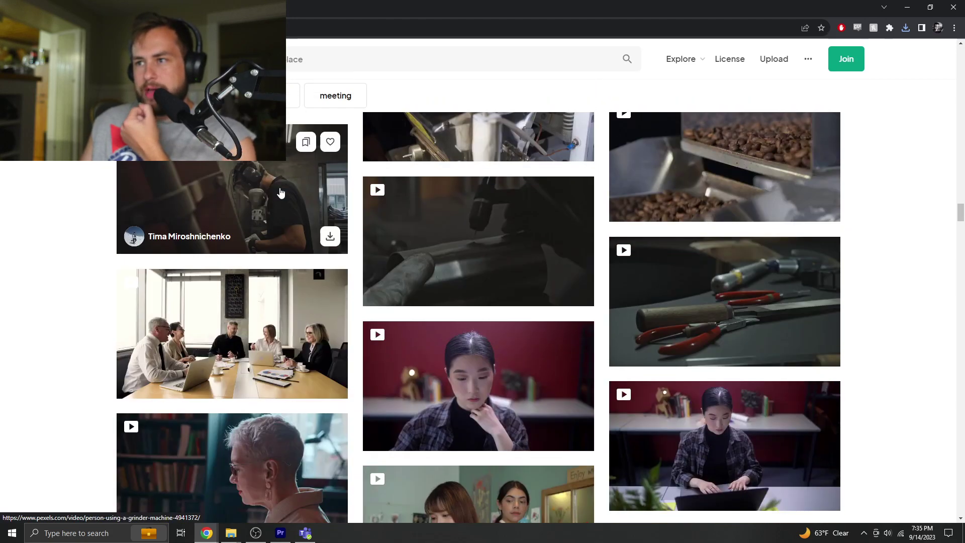
pyautogui.scroll(-3, 280, 193)
pyautogui.scroll(-14, 281, 192)
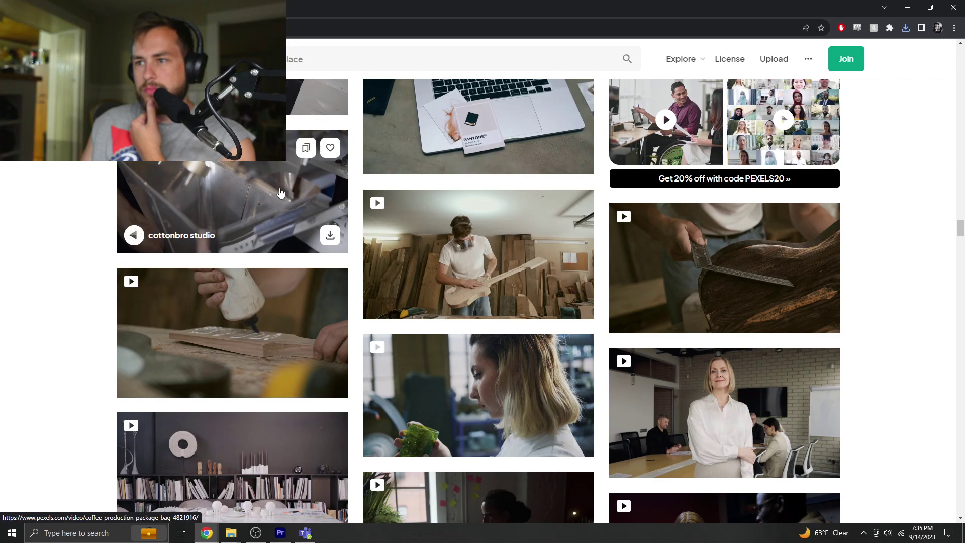
pyautogui.moveTo(506, 246)
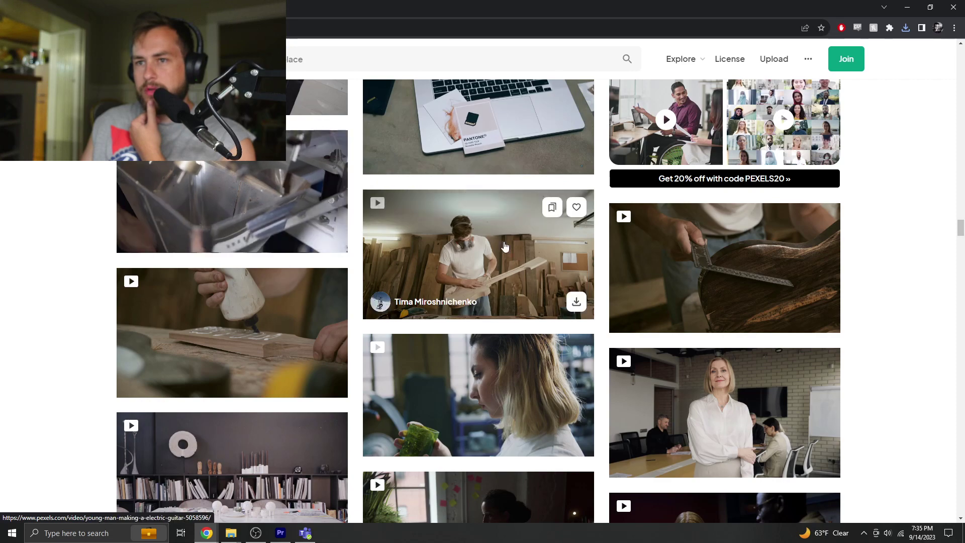
pyautogui.scroll(-7, 254, 312)
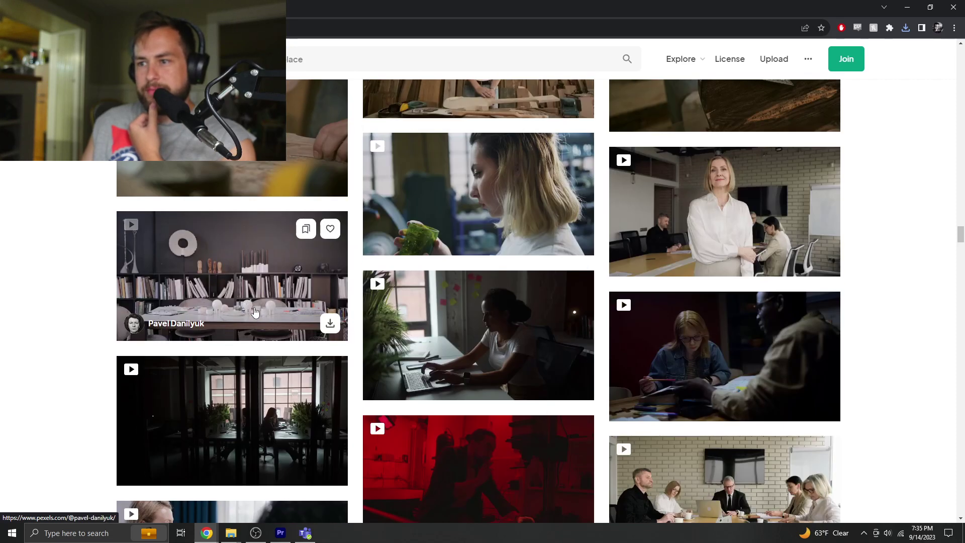
pyautogui.scroll(-10, 254, 312)
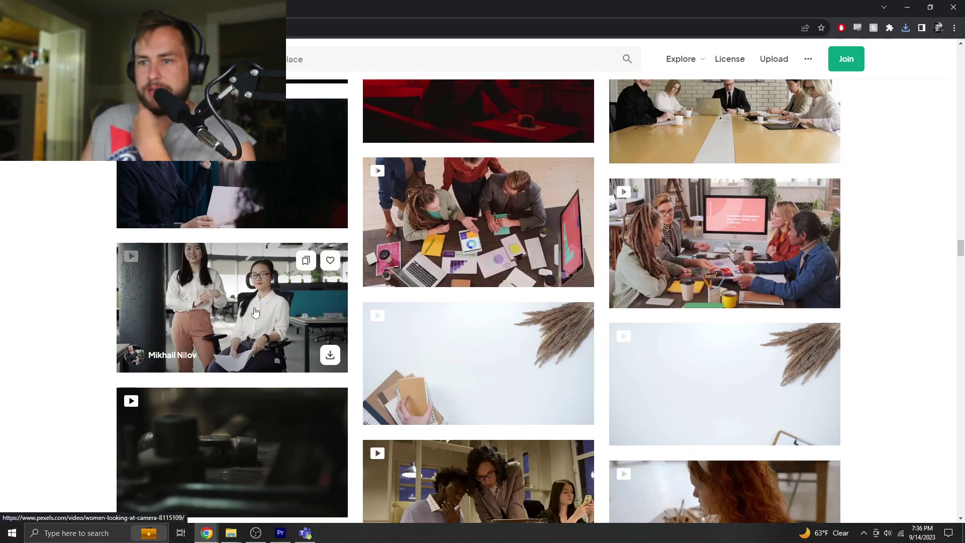
pyautogui.scroll(-4, 255, 313)
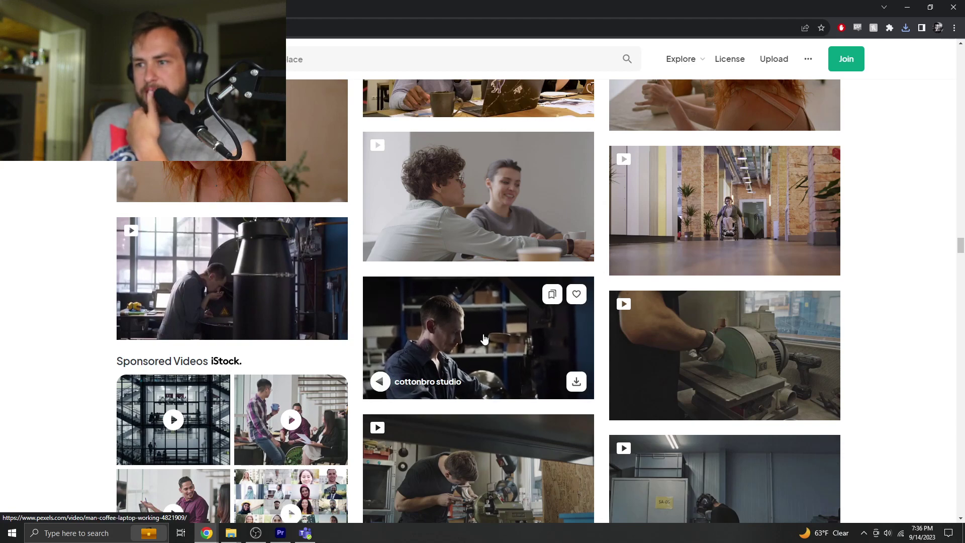
pyautogui.scroll(-4, 484, 339)
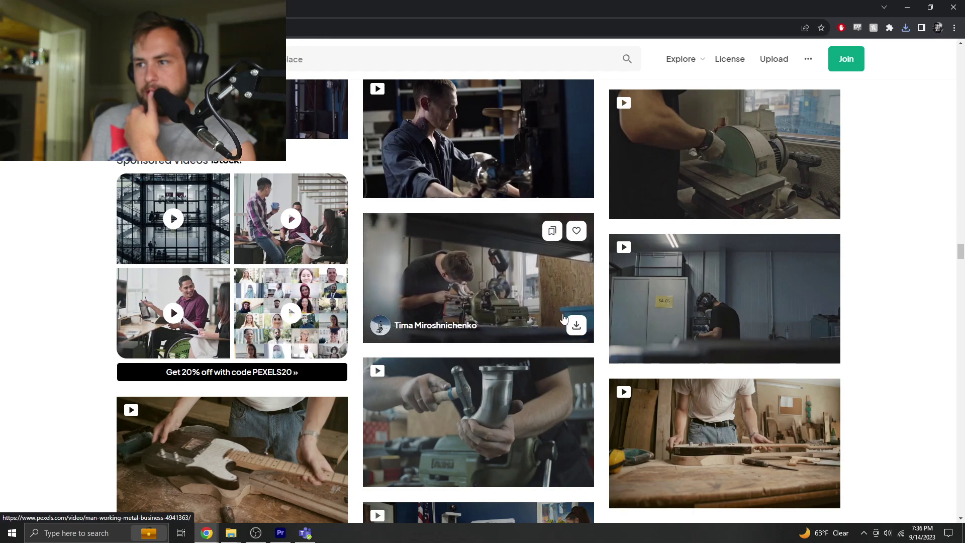
pyautogui.click(577, 326)
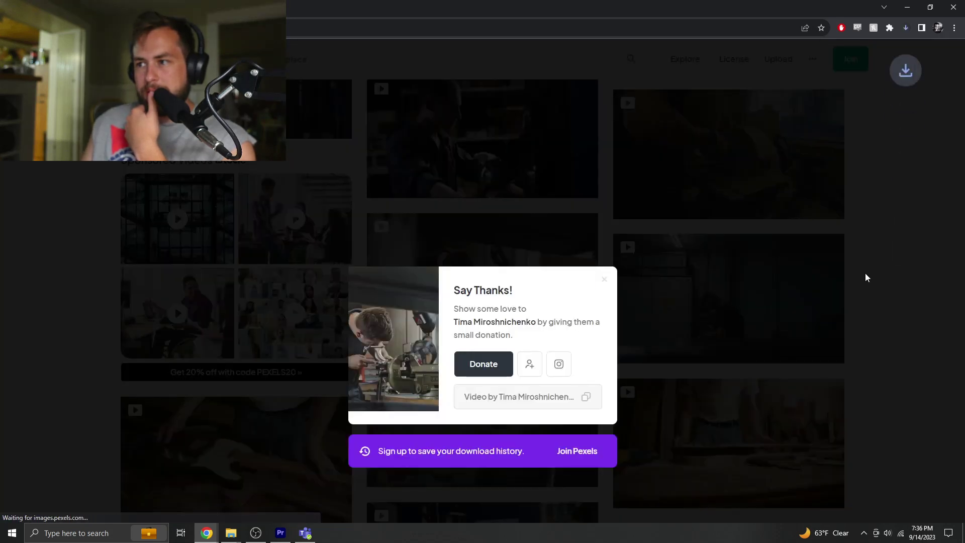
pyautogui.click(890, 281)
pyautogui.scroll(-6, 891, 282)
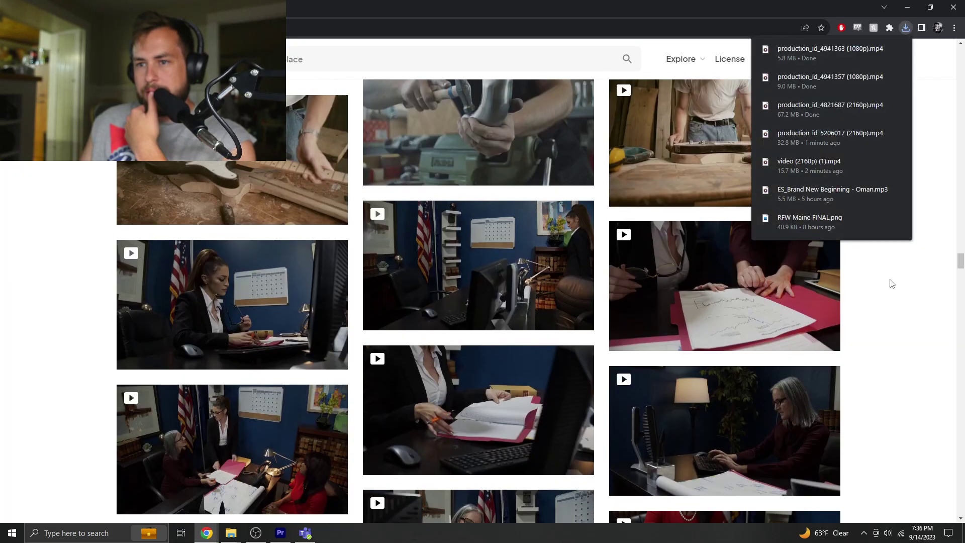
pyautogui.scroll(-3, 892, 283)
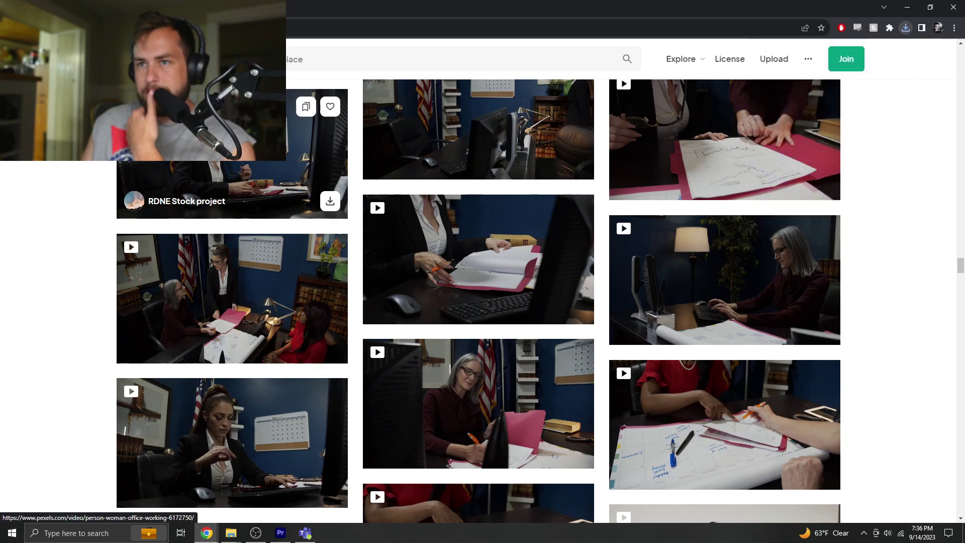
pyautogui.scroll(3, 267, 191)
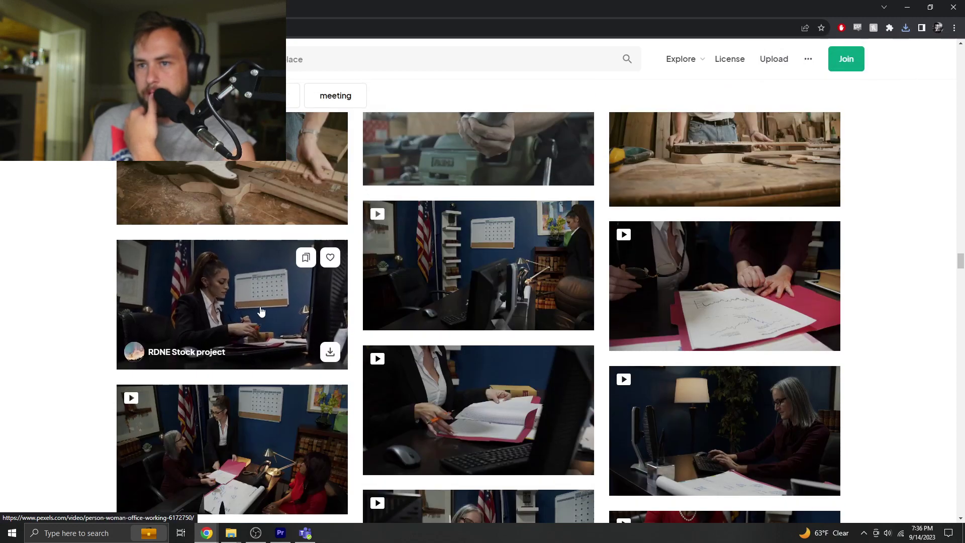
pyautogui.scroll(-7, 261, 312)
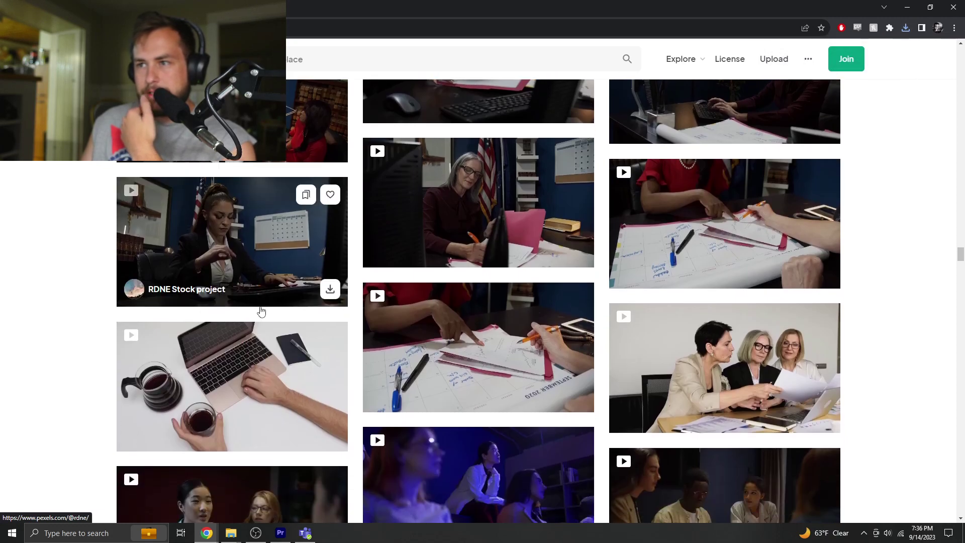
pyautogui.scroll(-8, 261, 312)
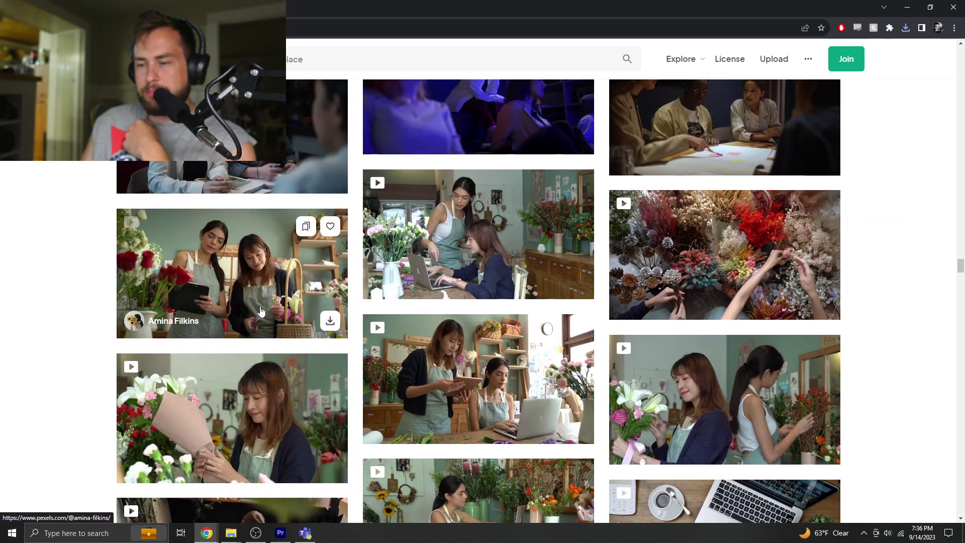
pyautogui.scroll(-10, 261, 312)
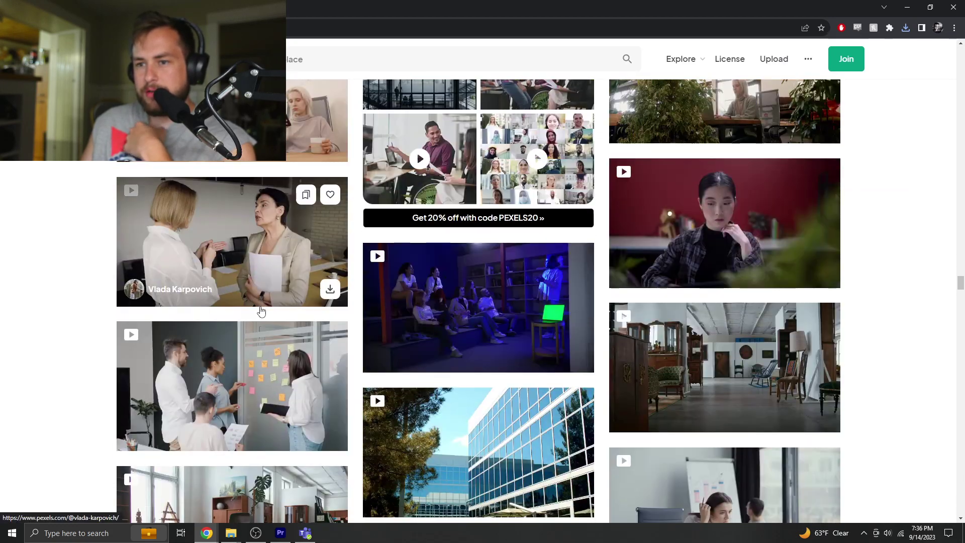
pyautogui.scroll(-5, 261, 312)
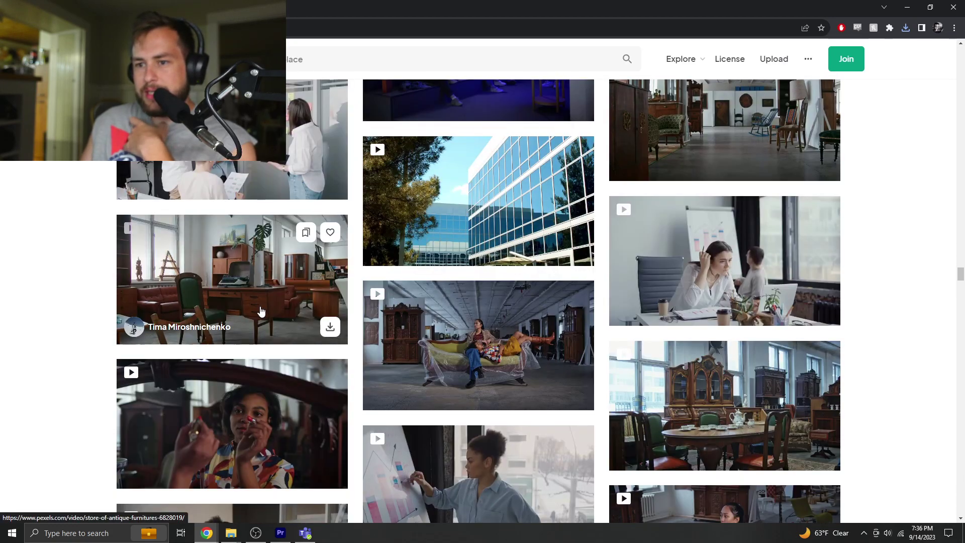
pyautogui.scroll(-5, 261, 312)
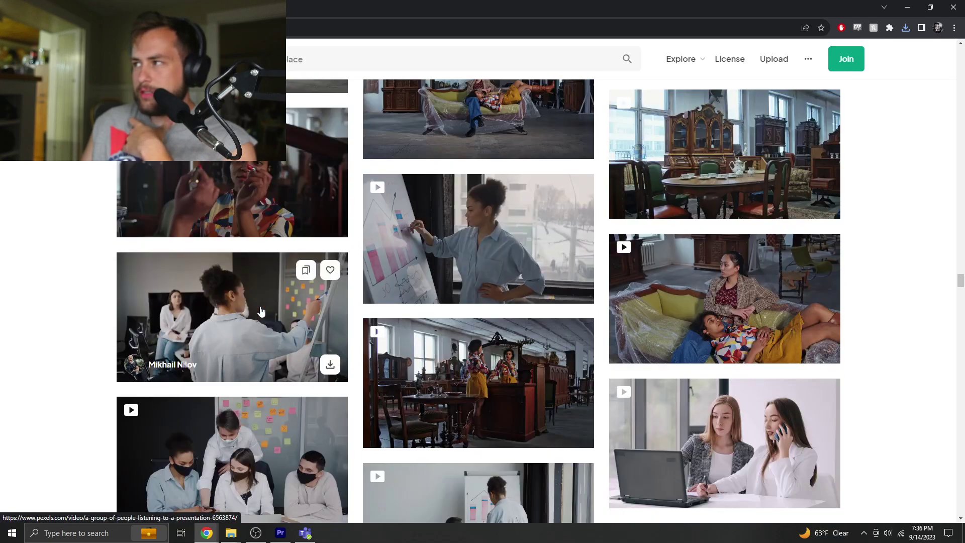
pyautogui.scroll(-9, 261, 312)
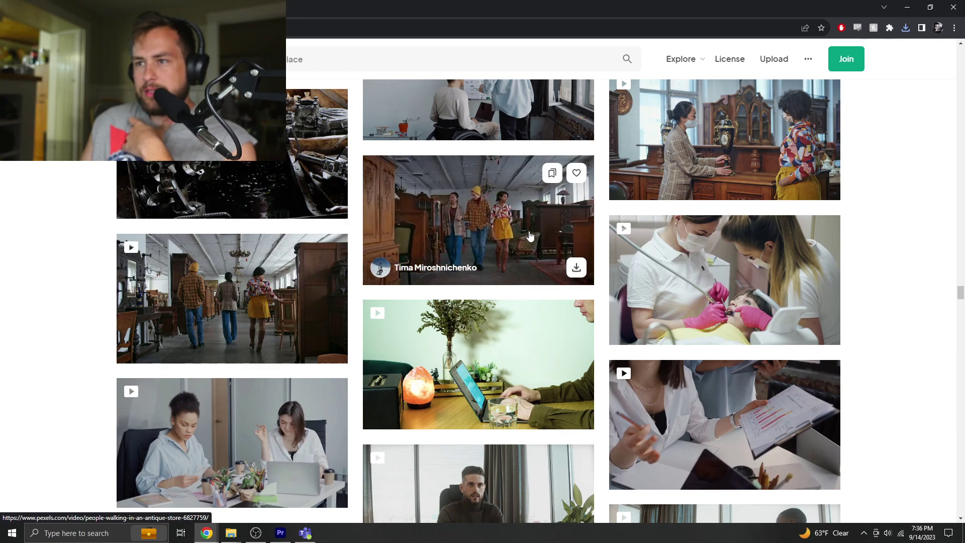
pyautogui.scroll(-9, 530, 235)
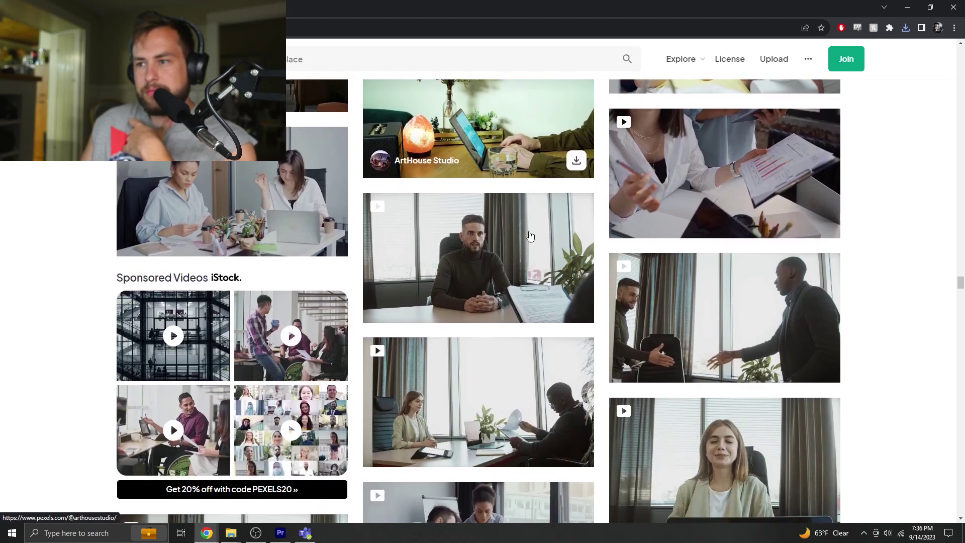
pyautogui.scroll(-3, 530, 235)
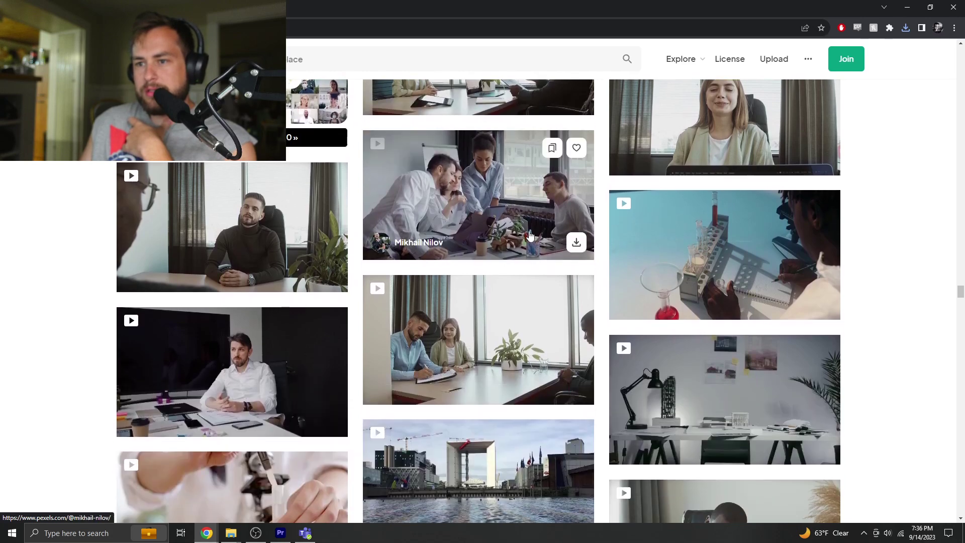
pyautogui.scroll(-4, 531, 235)
pyautogui.moveTo(238, 173)
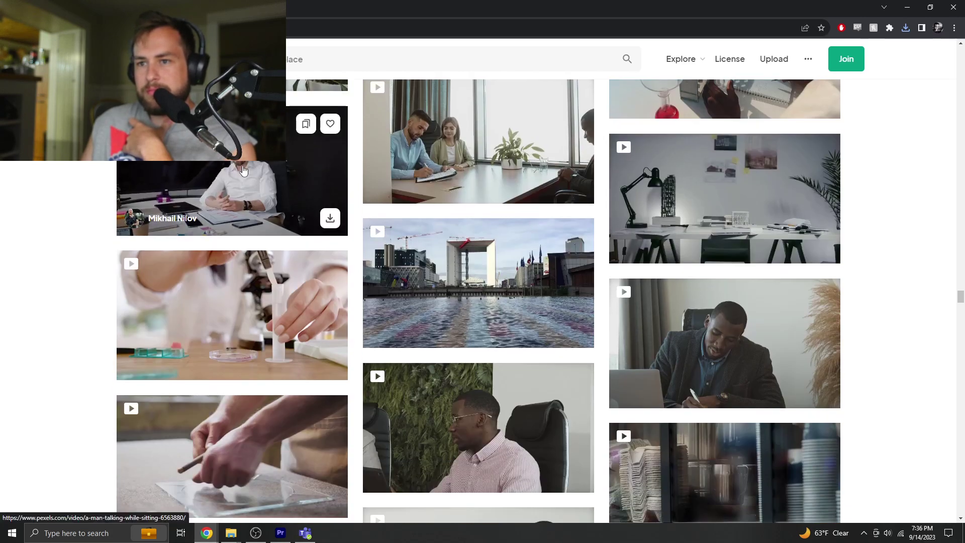
pyautogui.moveTo(519, 143)
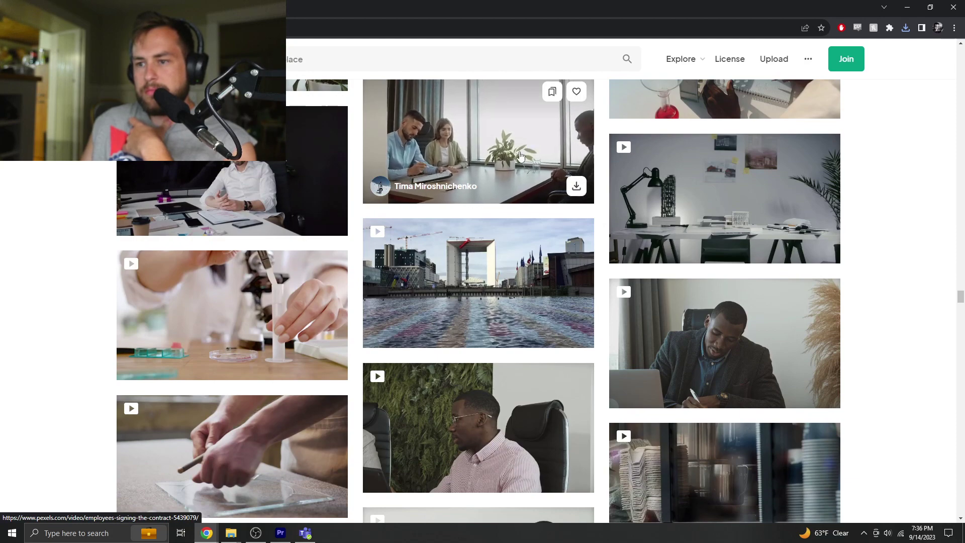
pyautogui.scroll(-5, 531, 142)
pyautogui.scroll(-10, 510, 172)
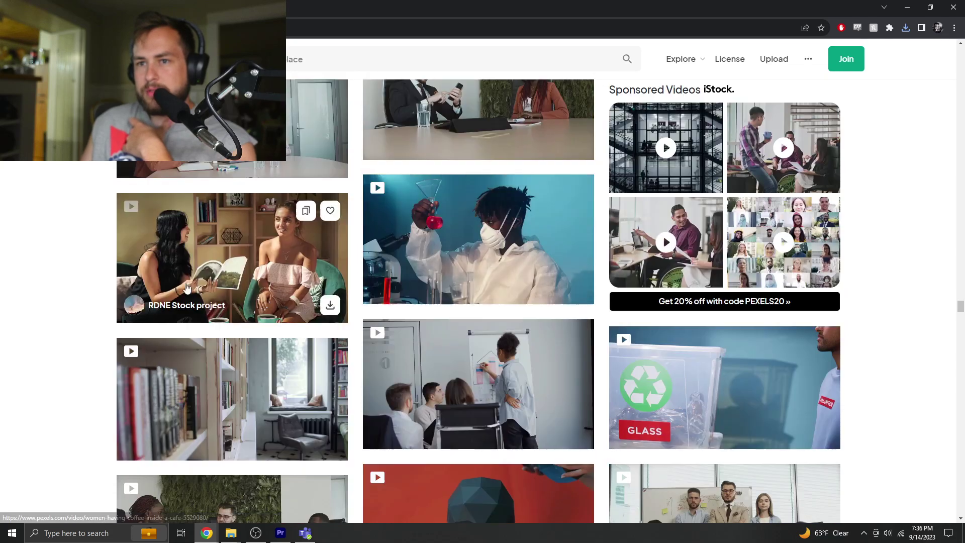
pyautogui.scroll(-6, 186, 284)
pyautogui.scroll(-4, 186, 285)
pyautogui.scroll(-9, 186, 288)
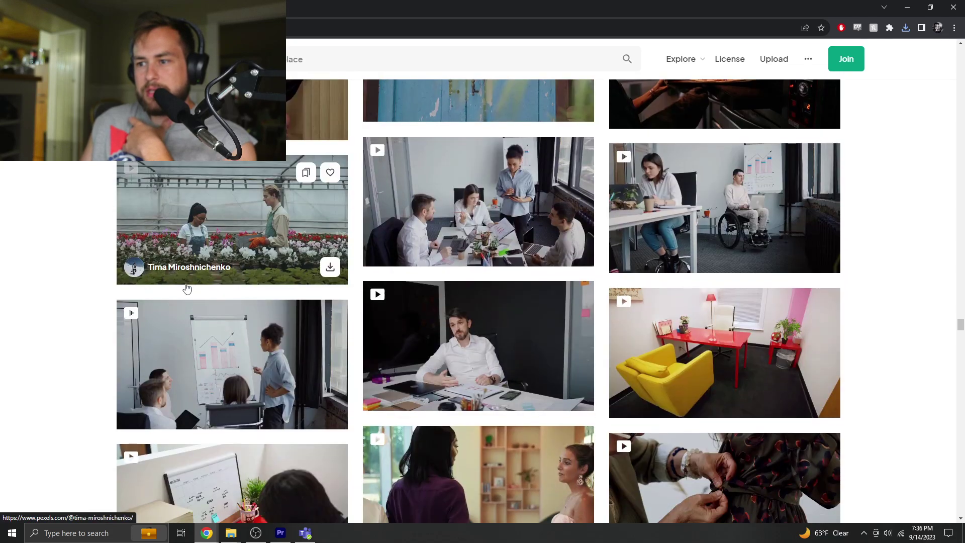
pyautogui.scroll(-5, 186, 287)
pyautogui.scroll(-6, 186, 287)
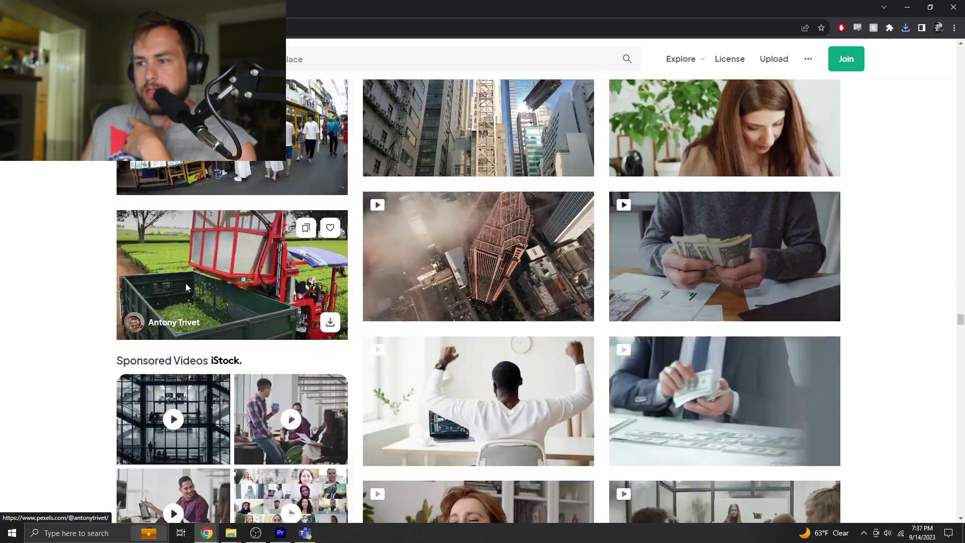
pyautogui.scroll(-5, 186, 287)
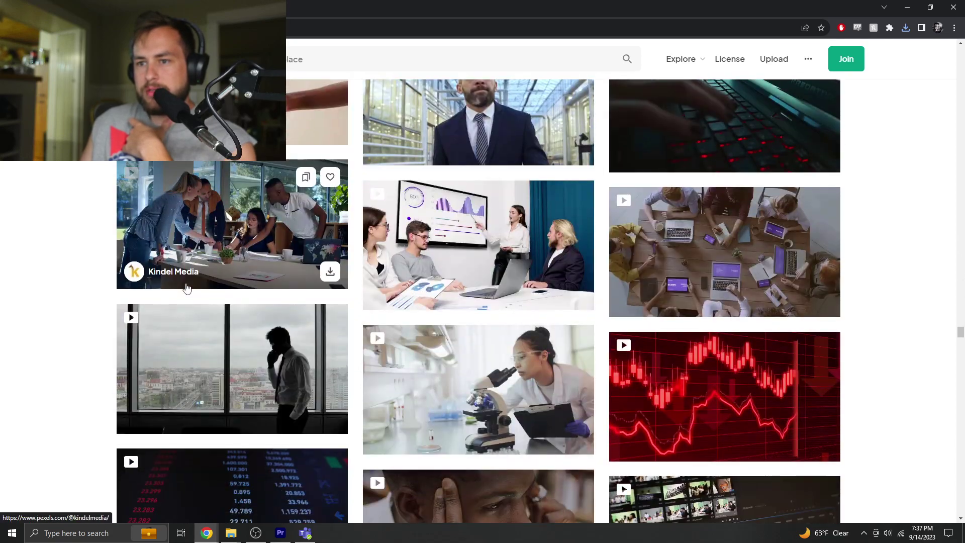
pyautogui.scroll(20, 186, 287)
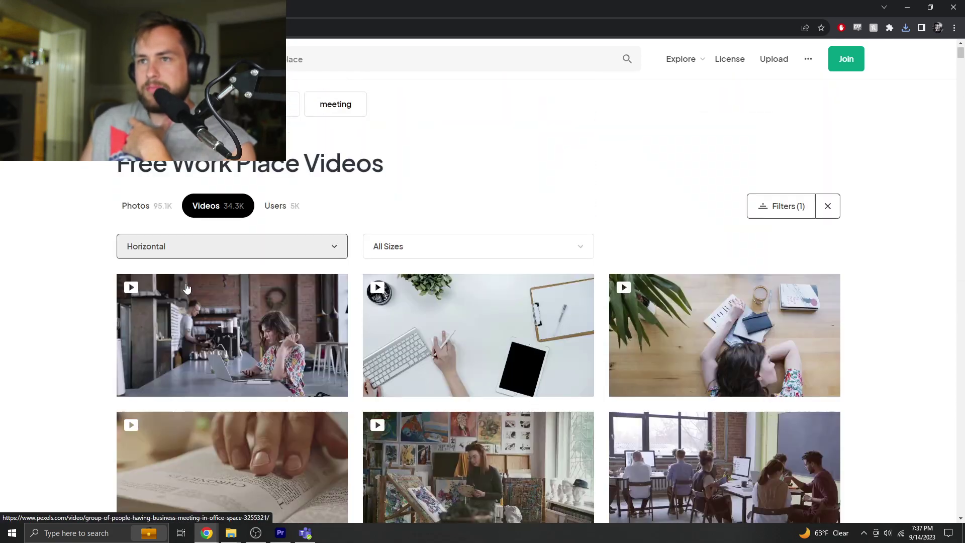
# - Search Pexels videos for 'manual labor' and download the 1080p clip of the man at a workbench
pyautogui.click(332, 57)
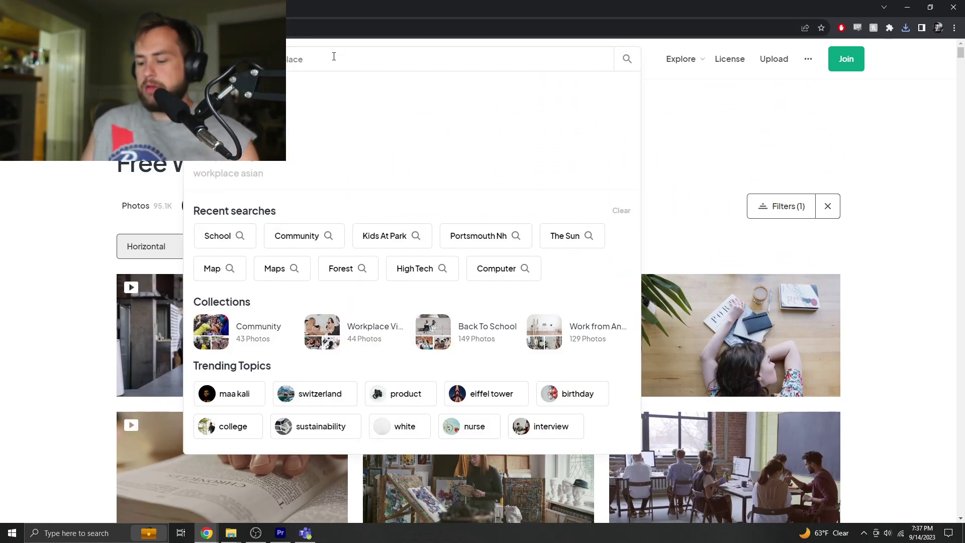
pyautogui.hotkey('ctrl', 'a')
pyautogui.press('BackSpace')
pyautogui.write('man')
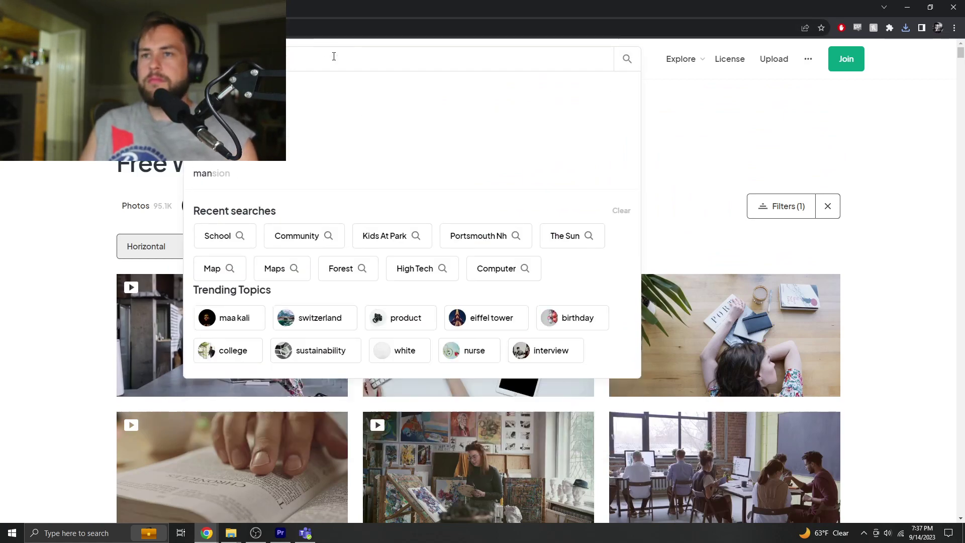
pyautogui.write('ual labor')
pyautogui.press('Return')
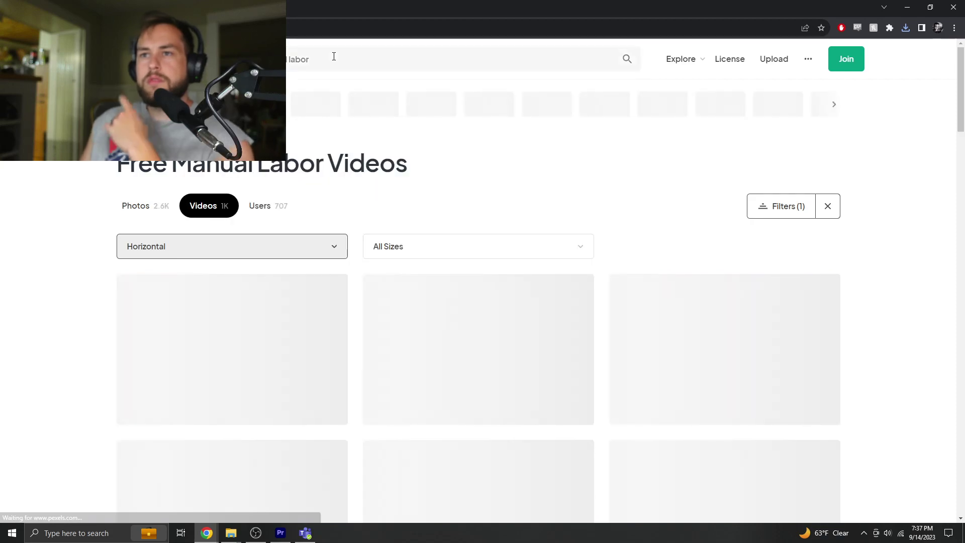
pyautogui.scroll(-4, 439, 211)
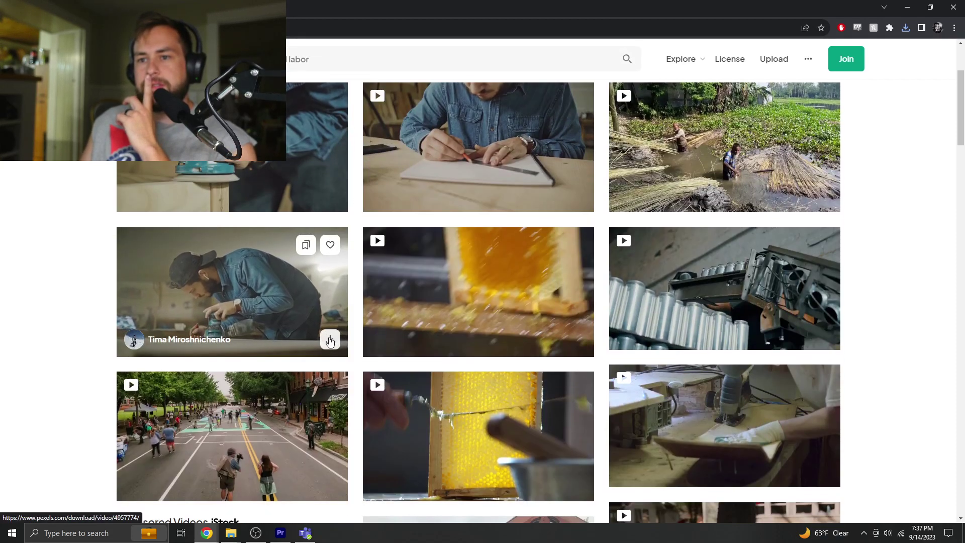
pyautogui.click(330, 340)
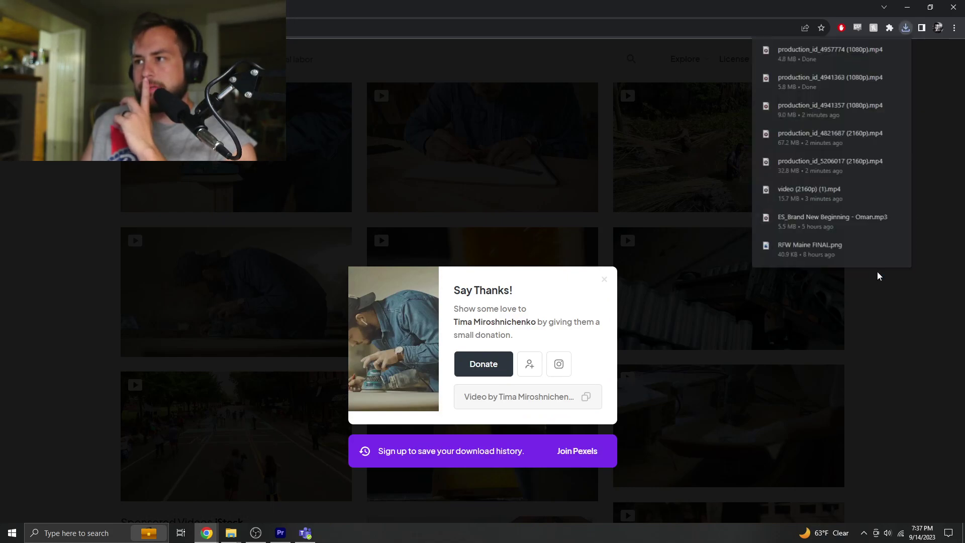
pyautogui.click(876, 272)
# - Scroll through the labor results, browsing mural painting, woodworking and metal-craft clips
pyautogui.scroll(-4, 873, 278)
pyautogui.moveTo(704, 207)
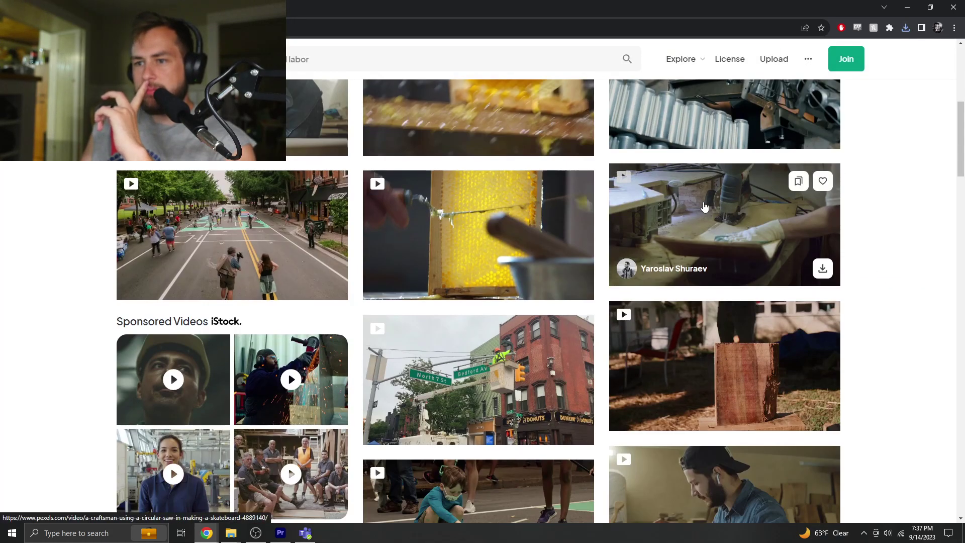
pyautogui.scroll(-3, 704, 207)
pyautogui.scroll(-1, 704, 206)
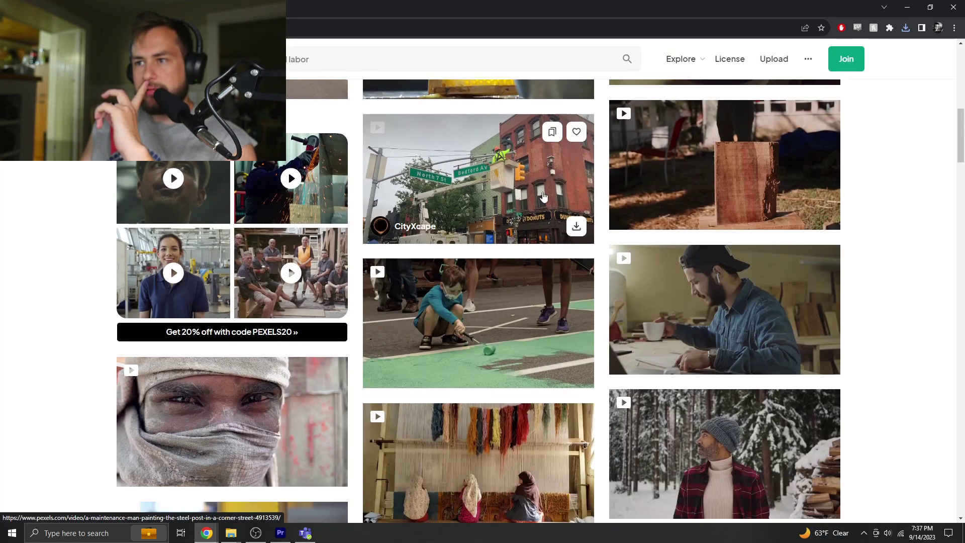
pyautogui.scroll(-8, 513, 185)
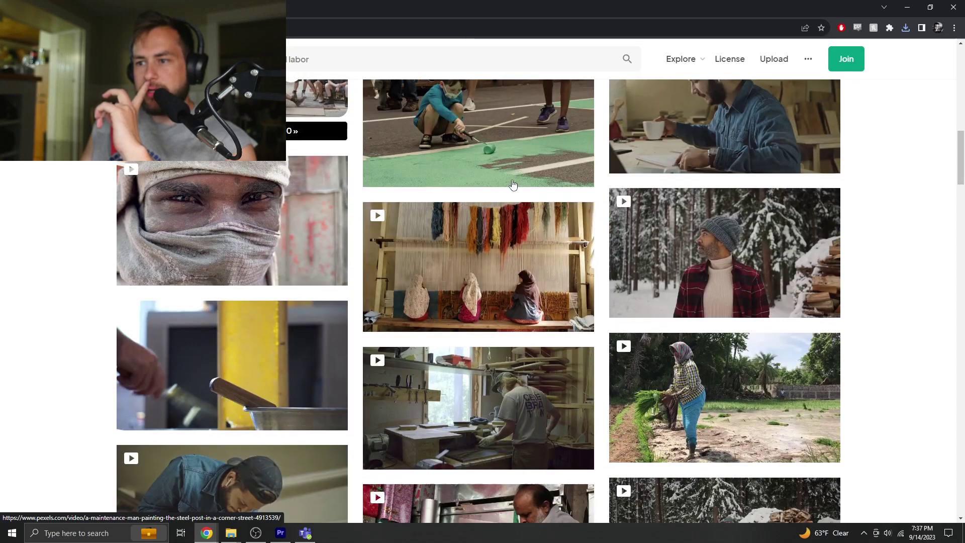
pyautogui.scroll(-4, 513, 185)
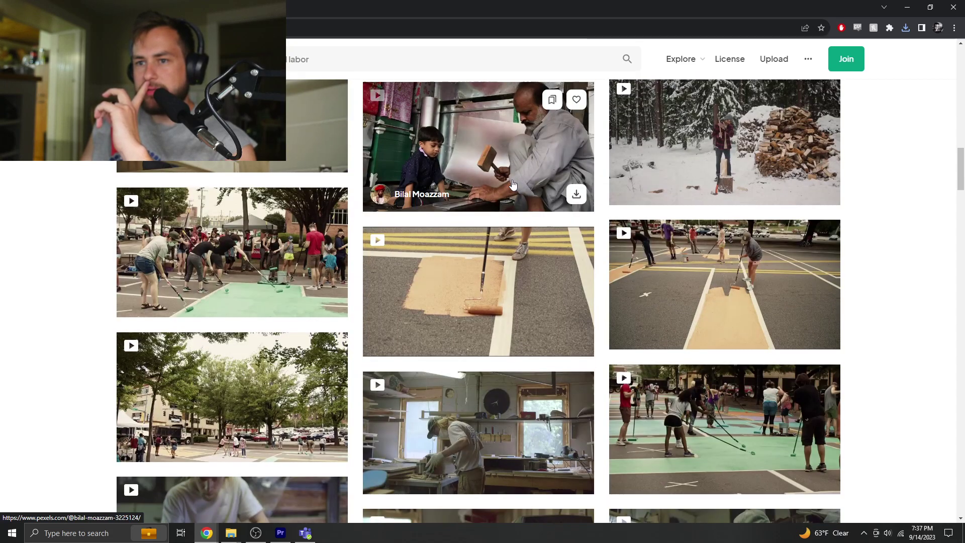
pyautogui.scroll(-4, 513, 185)
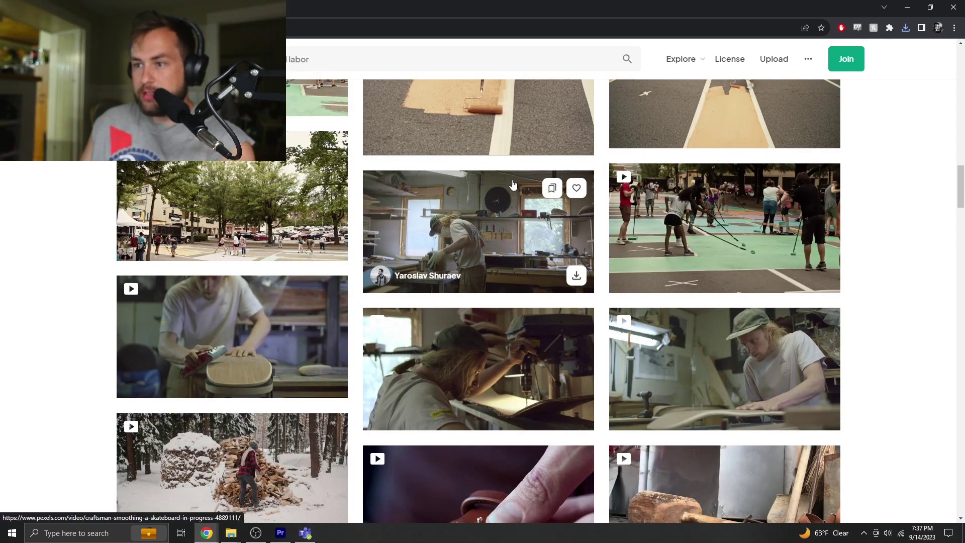
pyautogui.scroll(-8, 513, 185)
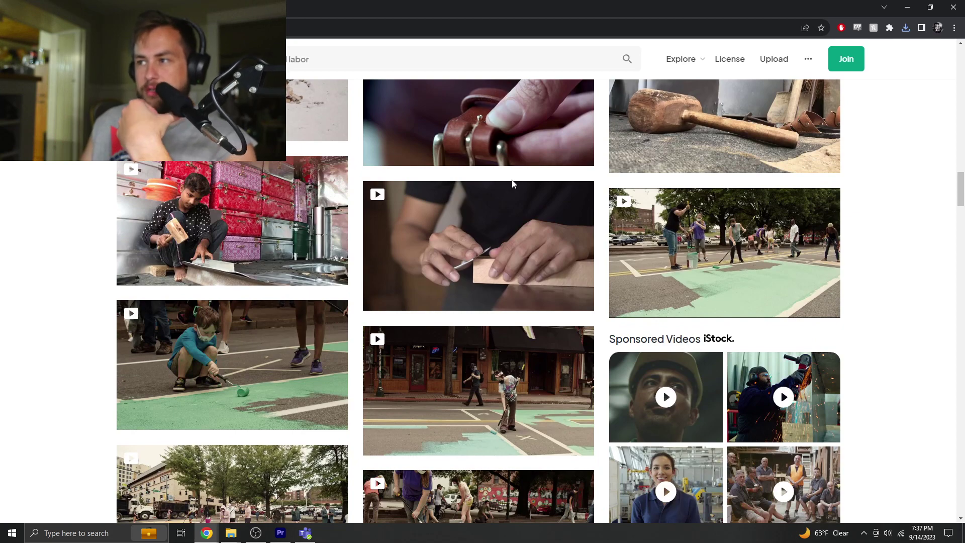
pyautogui.scroll(-3, 513, 184)
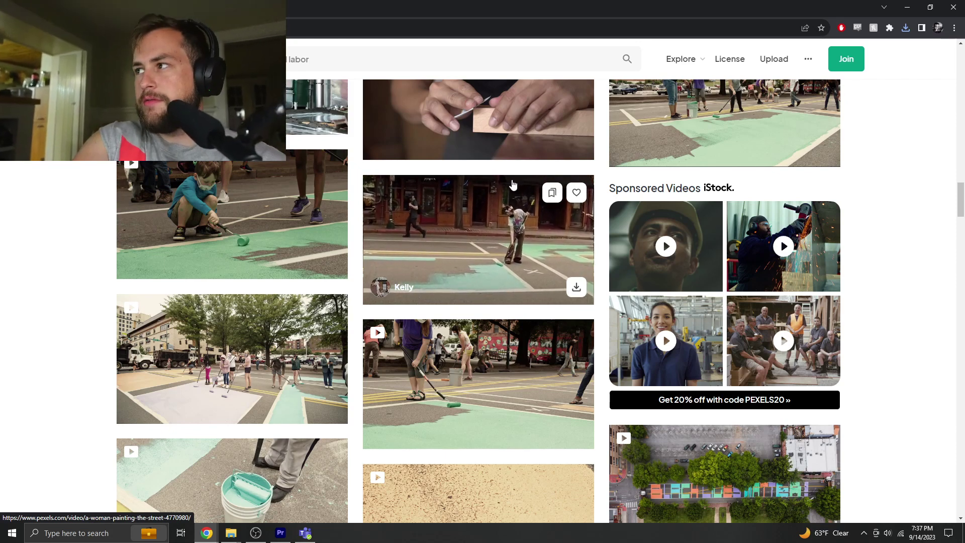
pyautogui.scroll(-8, 520, 256)
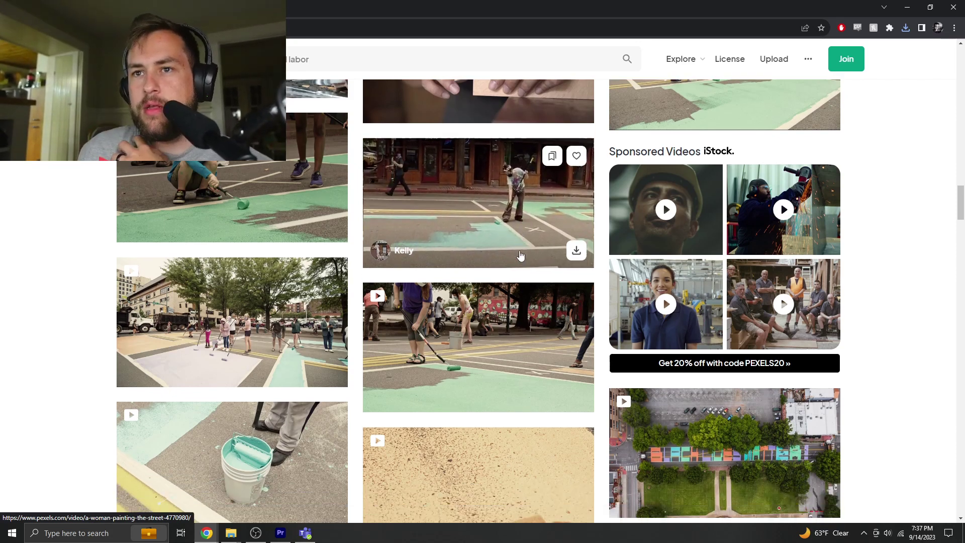
pyautogui.scroll(-6, 520, 256)
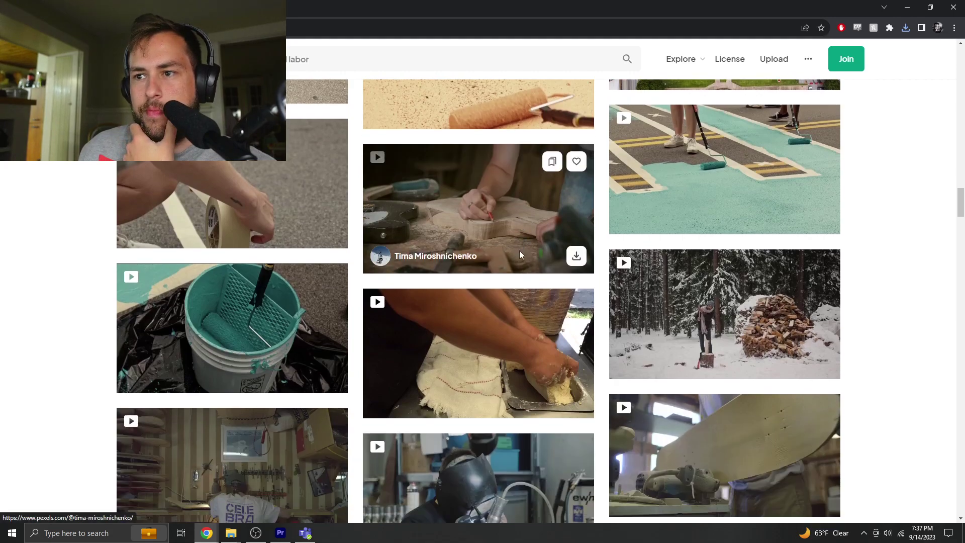
pyautogui.scroll(-12, 521, 256)
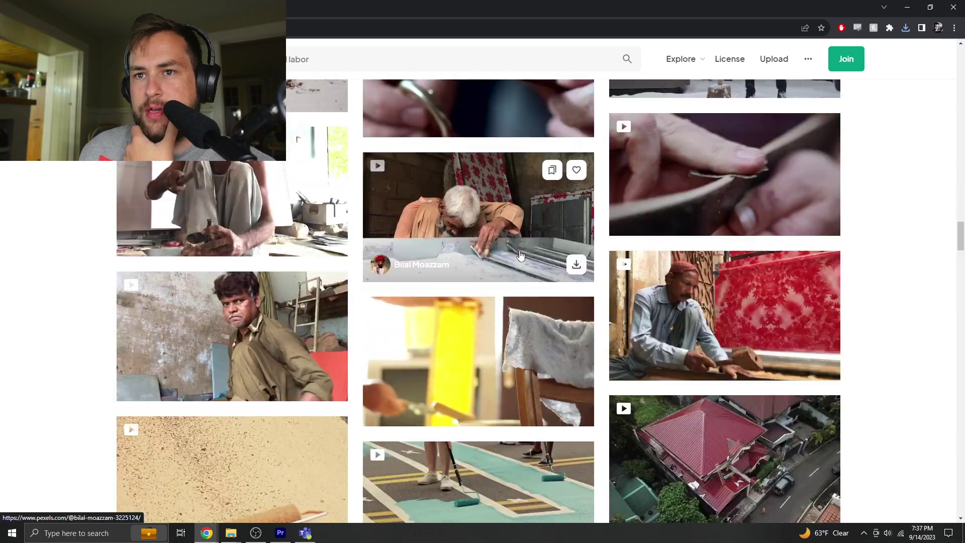
pyautogui.scroll(-8, 520, 256)
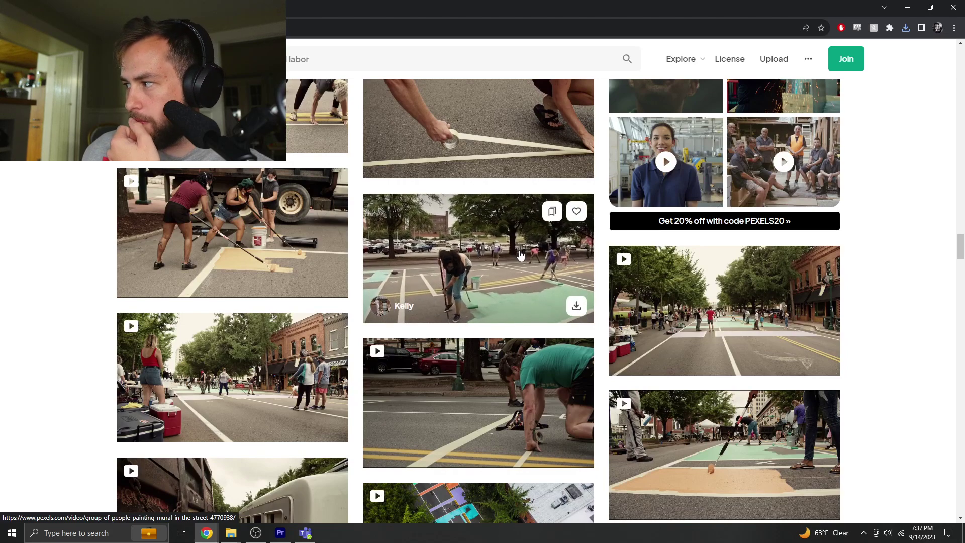
pyautogui.scroll(-4, 523, 255)
pyautogui.scroll(-16, 557, 251)
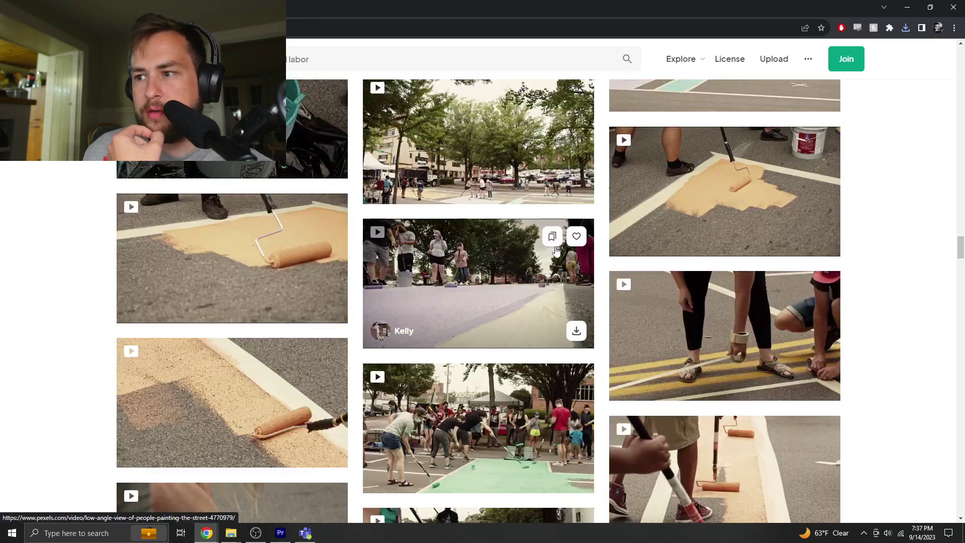
pyautogui.scroll(5, 556, 251)
pyautogui.scroll(-5, 557, 252)
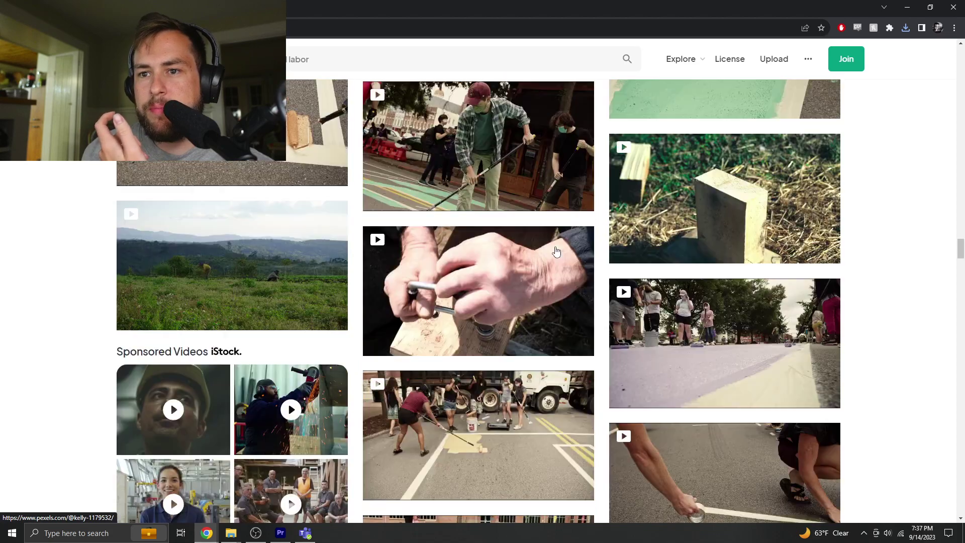
pyautogui.scroll(20, 556, 251)
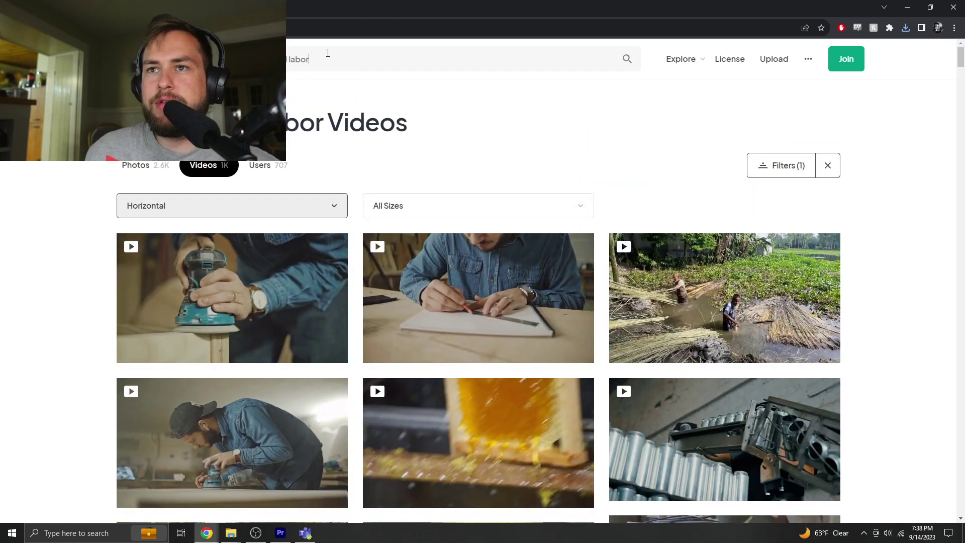
# - Search 'industrial work' and download the clip of three workers carrying boxes through a warehouse
pyautogui.click(328, 53)
pyautogui.write('ind')
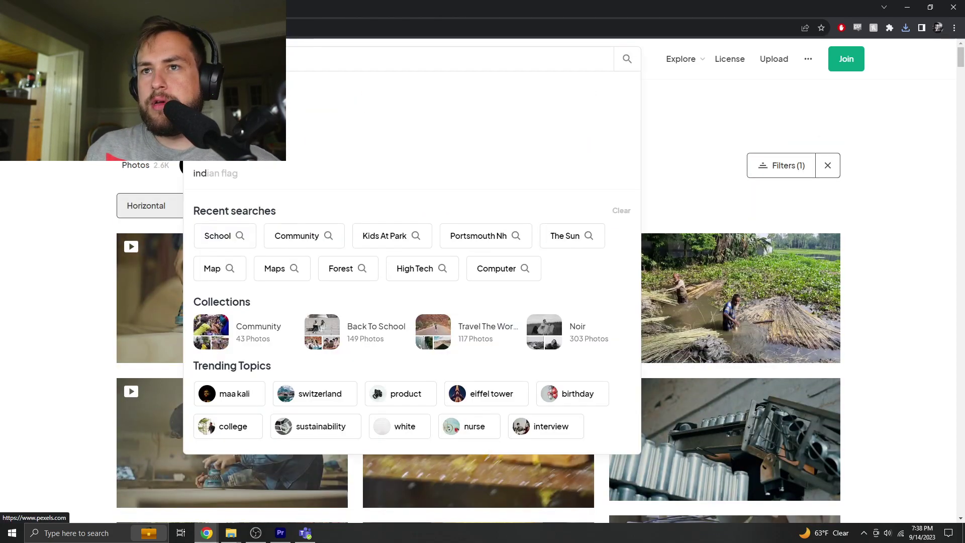
pyautogui.write('ustrial work')
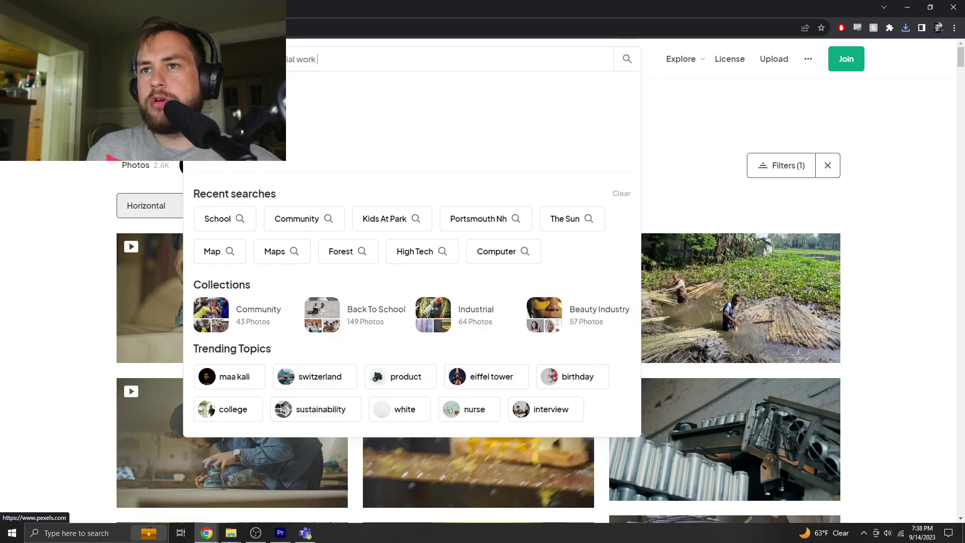
pyautogui.press('Return')
pyautogui.scroll(-6, 315, 220)
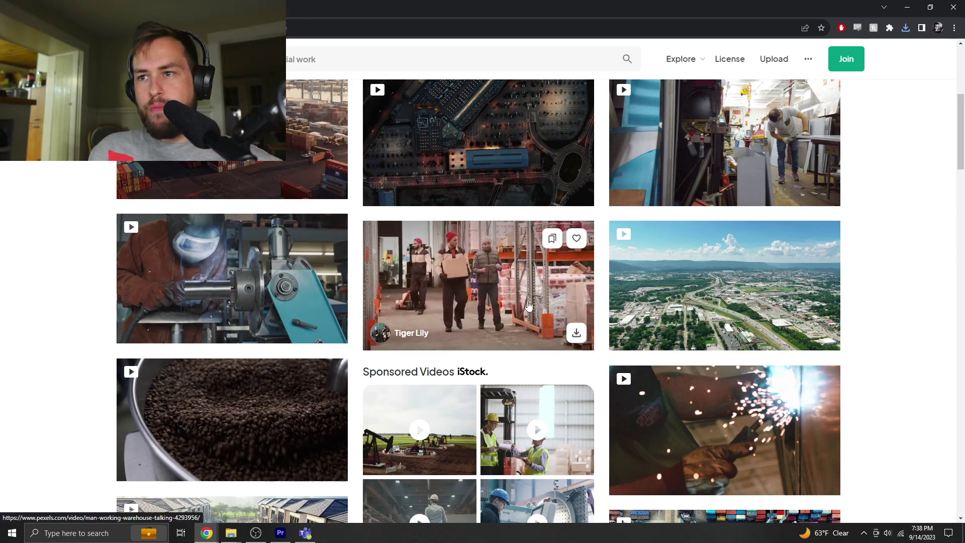
pyautogui.click(575, 332)
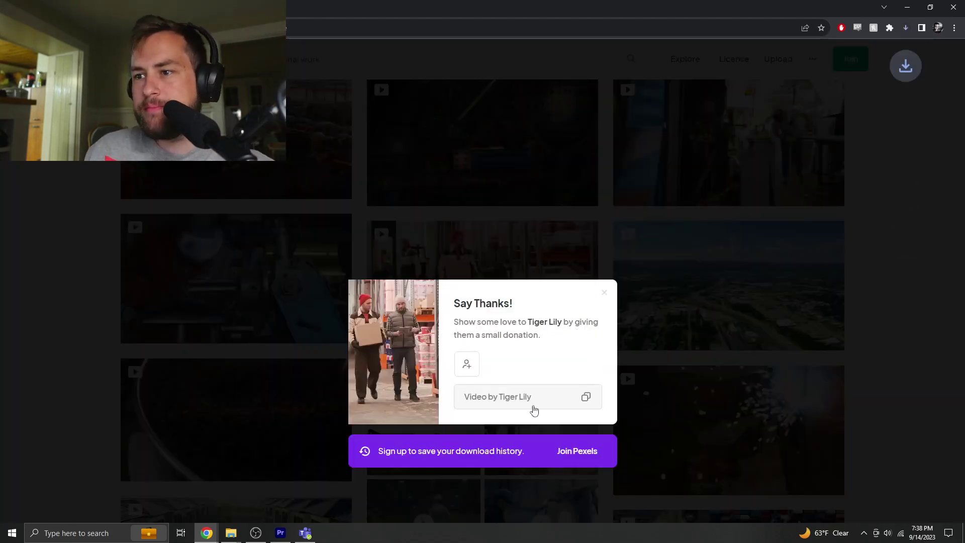
pyautogui.click(861, 283)
pyautogui.scroll(-5, 872, 274)
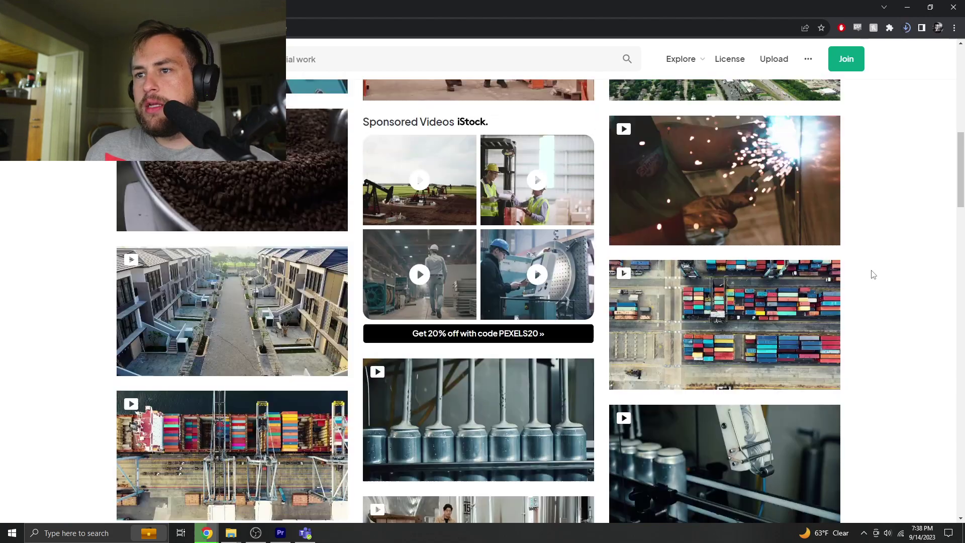
pyautogui.scroll(5, 872, 274)
pyautogui.moveTo(698, 295)
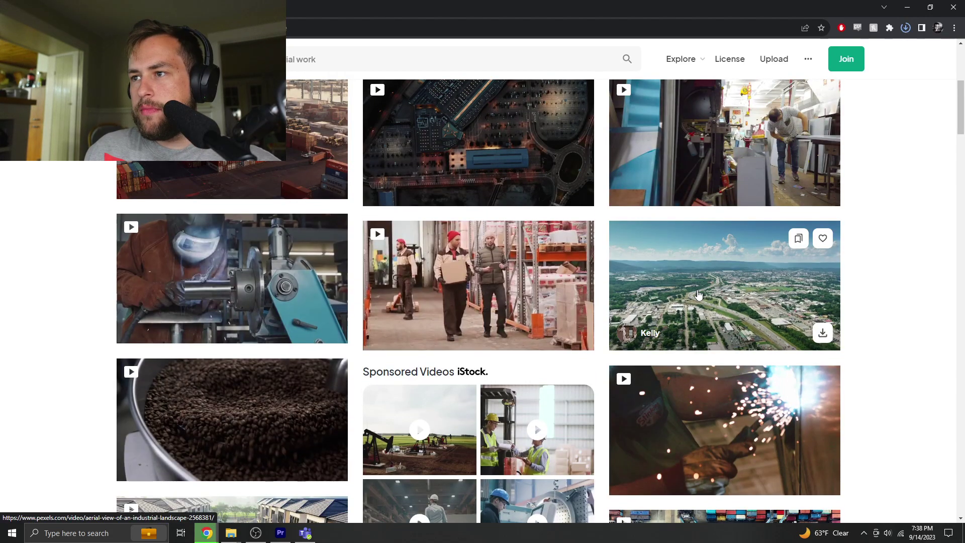
pyautogui.scroll(6, 698, 295)
# - Search Pexels videos for 'new hampshire', then for 'maine'
pyautogui.click(347, 61)
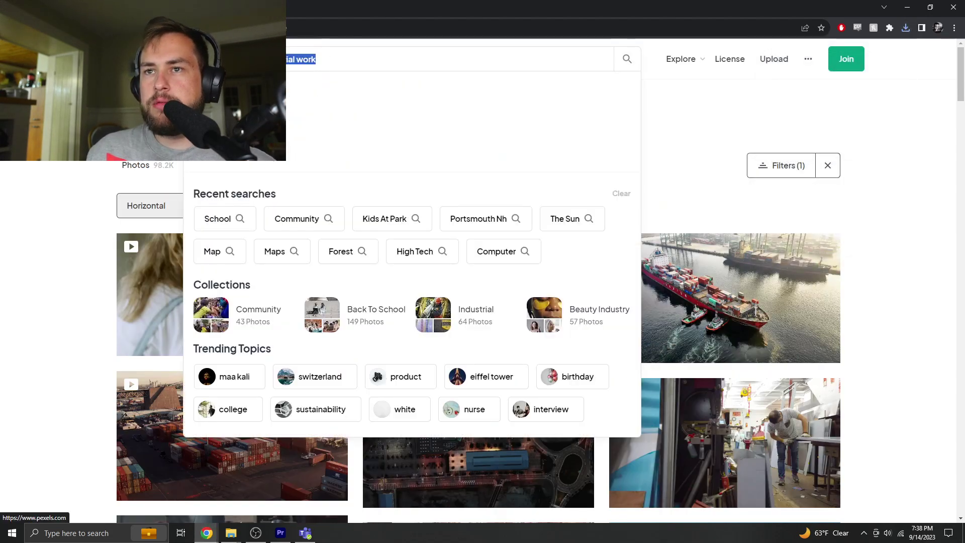
pyautogui.write('new hampshirke')
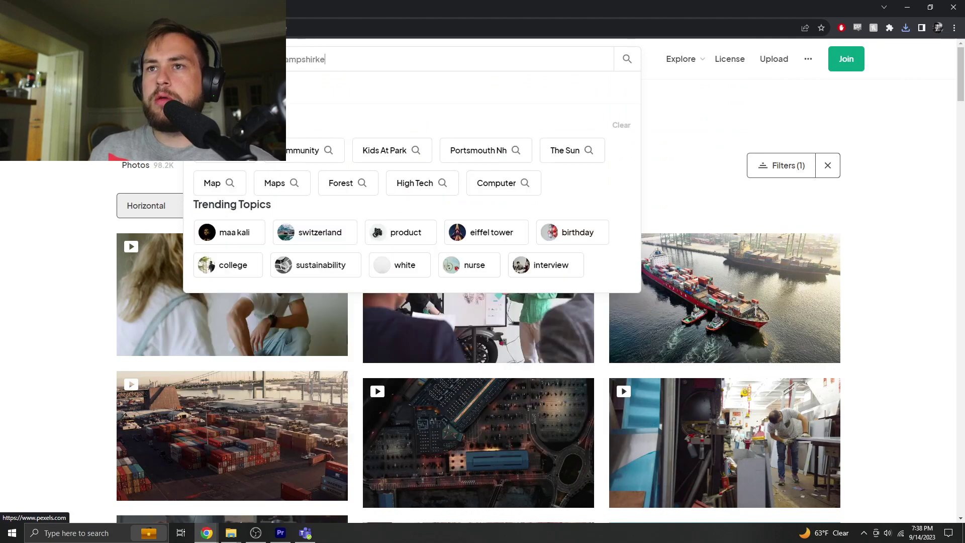
pyautogui.press('BackSpace')
pyautogui.press('BackSpace')
pyautogui.press('BackSpace')
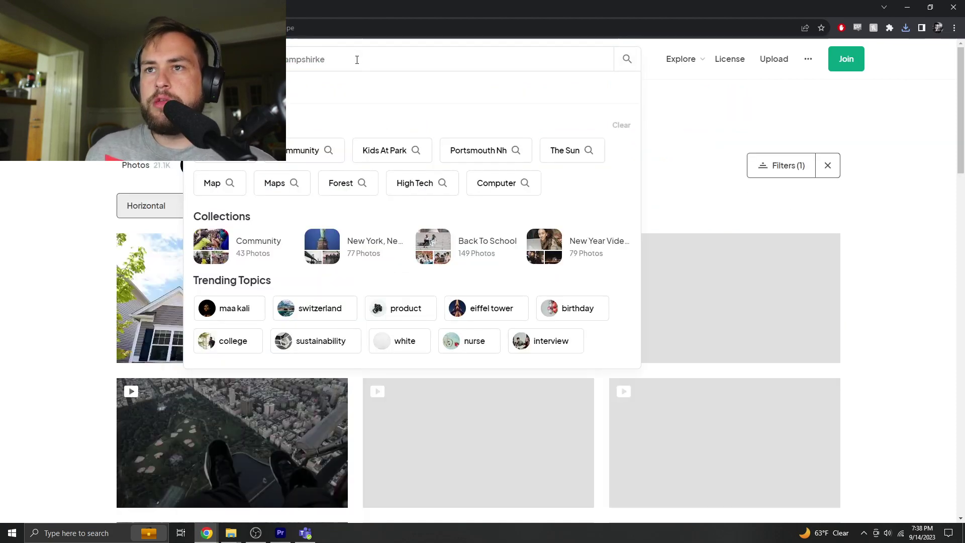
pyautogui.write('re')
pyautogui.press('Return')
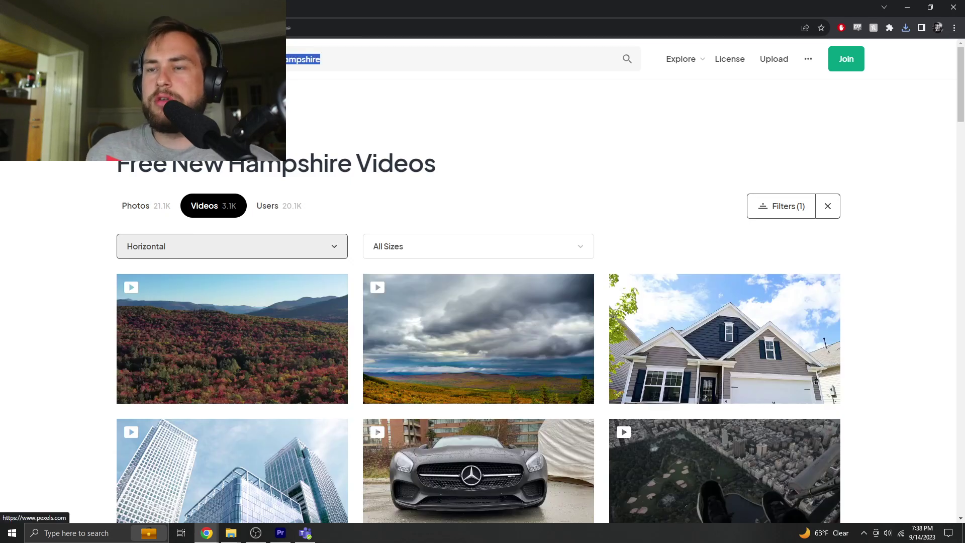
pyautogui.write('maine')
pyautogui.press('Return')
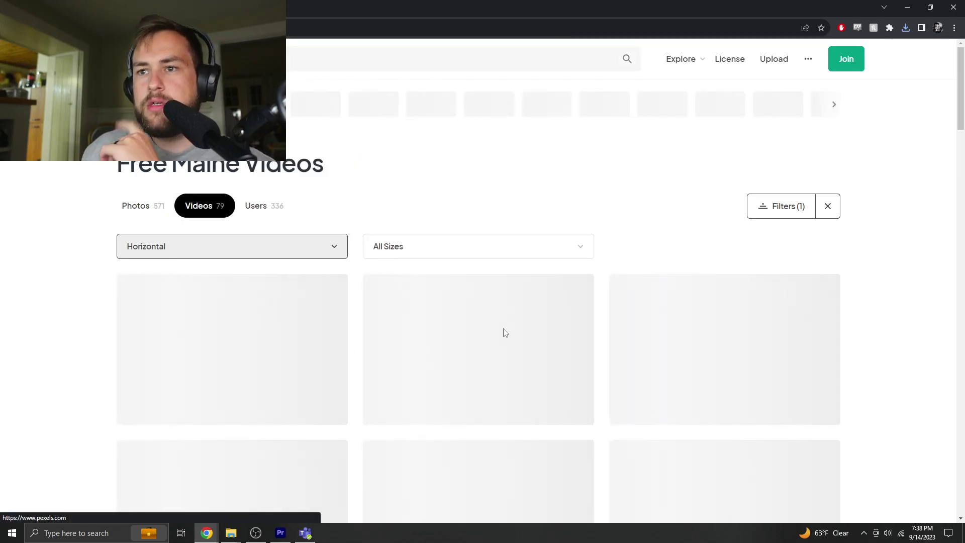
# - Download the aerial clip of a road through autumn forest, then minimize the browser
pyautogui.scroll(-2, 506, 334)
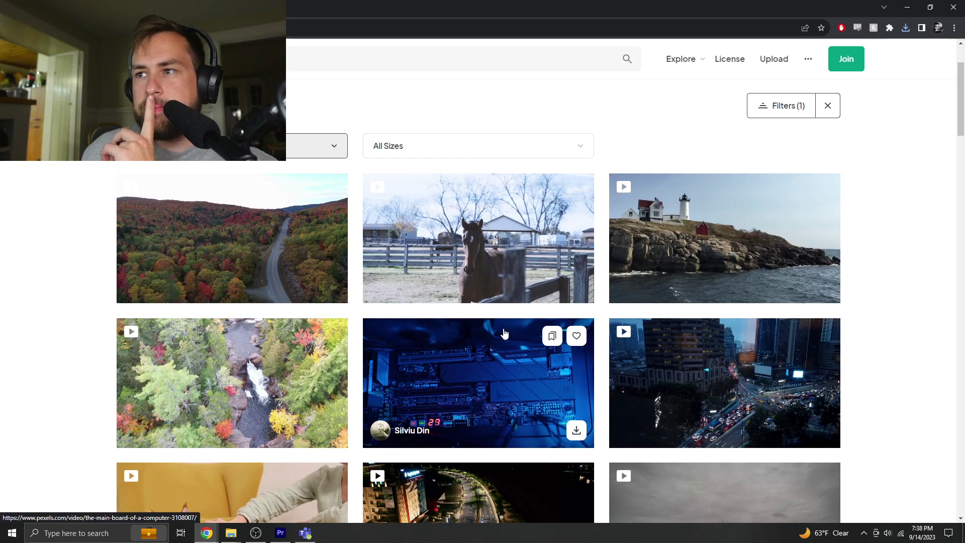
pyautogui.scroll(-6, 505, 334)
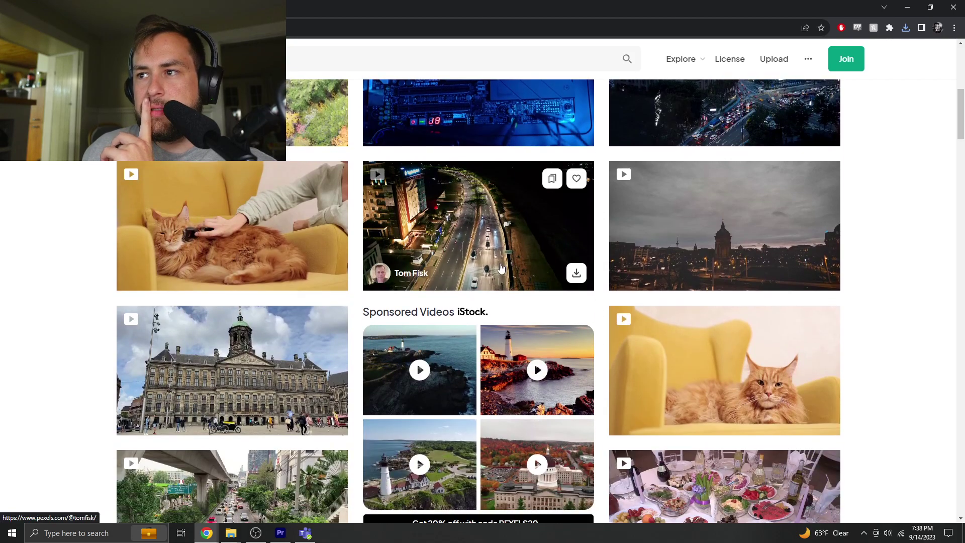
pyautogui.scroll(-4, 719, 250)
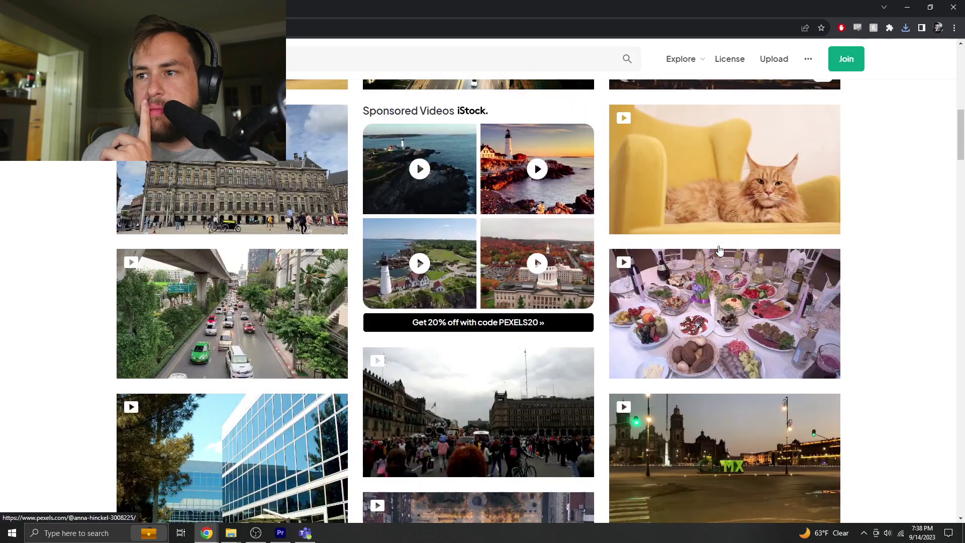
pyautogui.scroll(5, 724, 254)
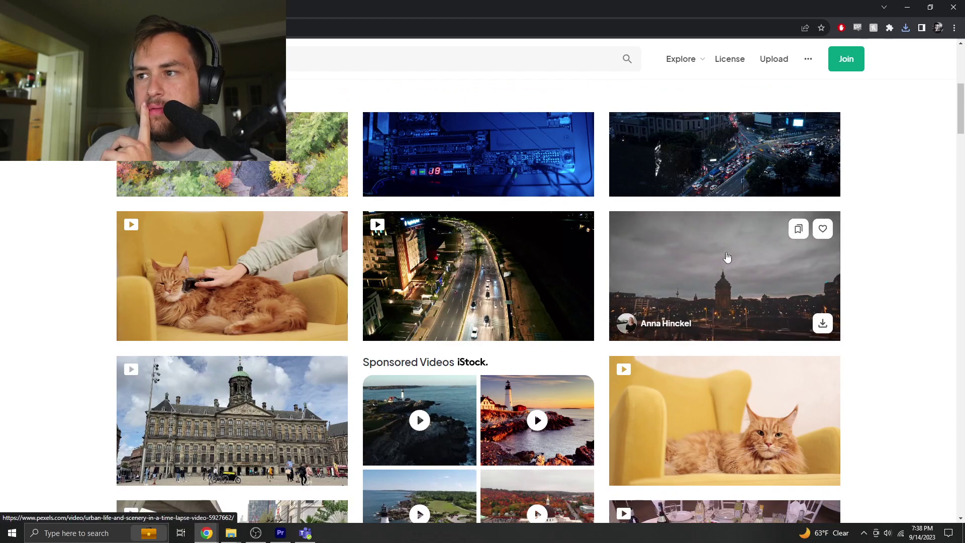
pyautogui.scroll(-9, 260, 353)
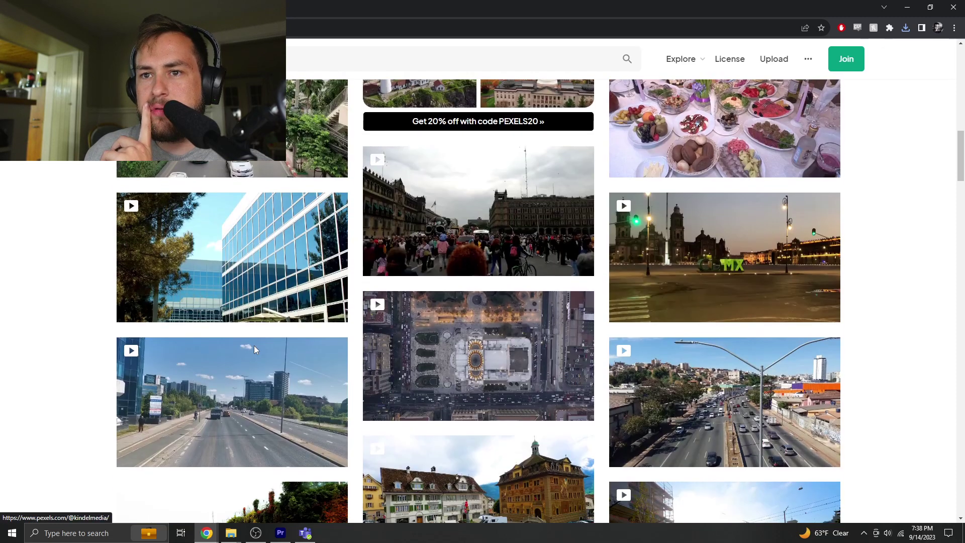
pyautogui.scroll(-3, 259, 317)
pyautogui.scroll(-5, 266, 272)
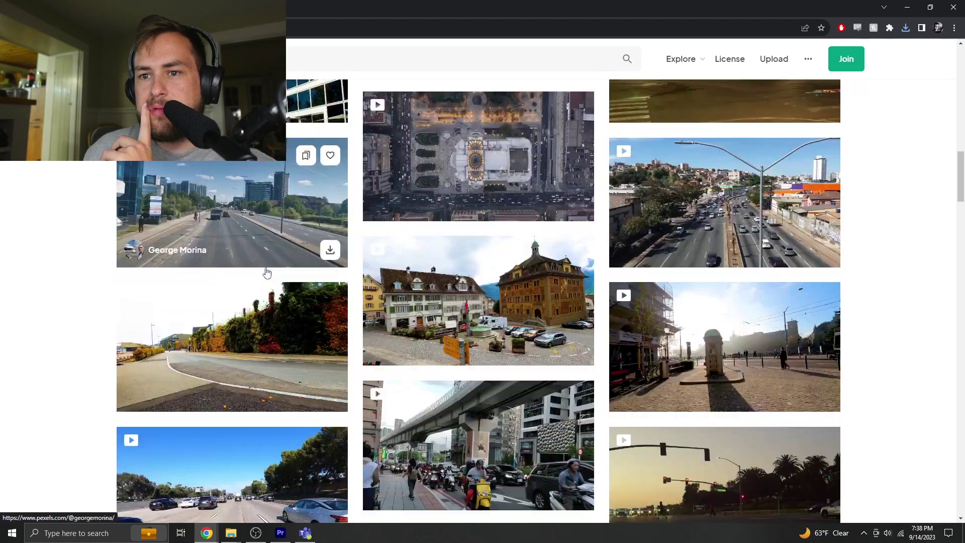
pyautogui.scroll(20, 266, 272)
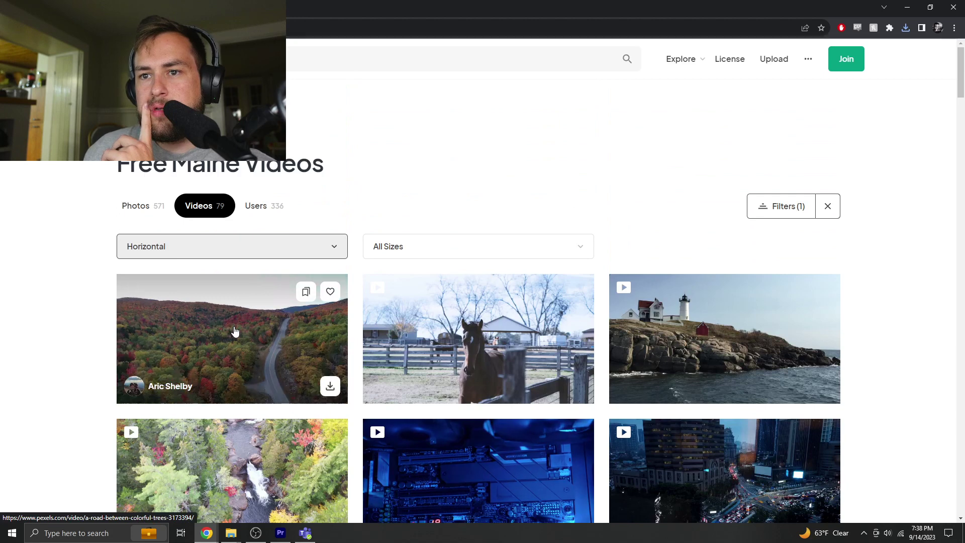
pyautogui.click(330, 386)
pyautogui.click(860, 297)
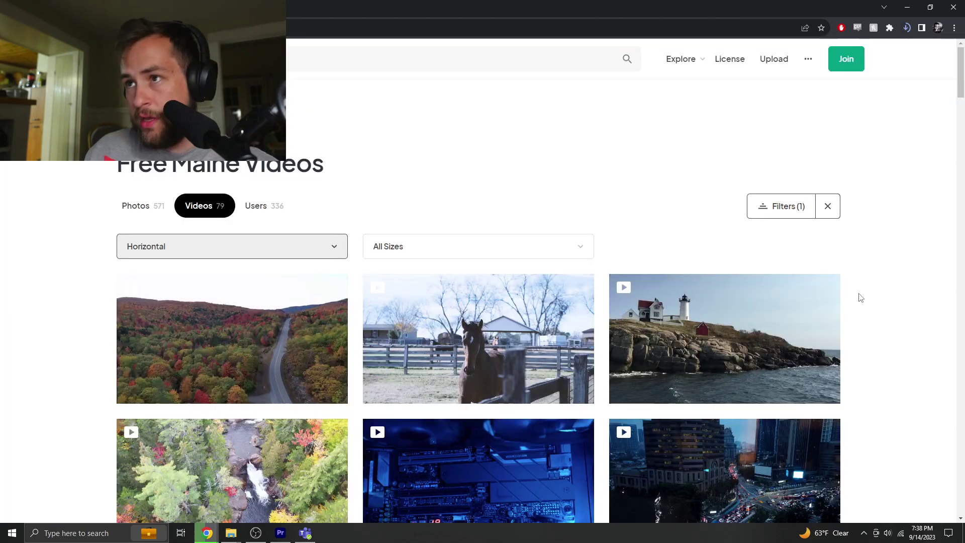
pyautogui.click(907, 7)
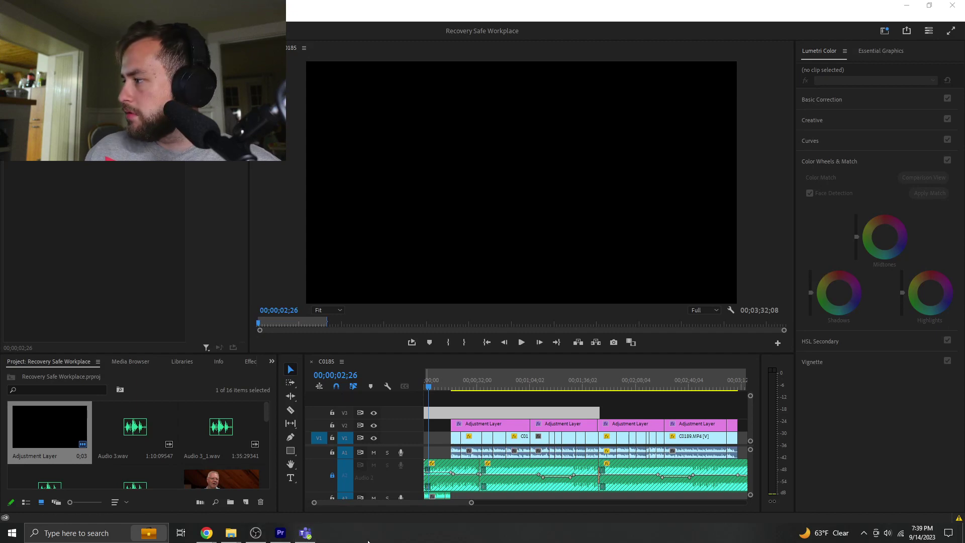
# - Bring the PineTree Institute File Explorer window in front of Premiere Pro
pyautogui.moveTo(238, 537)
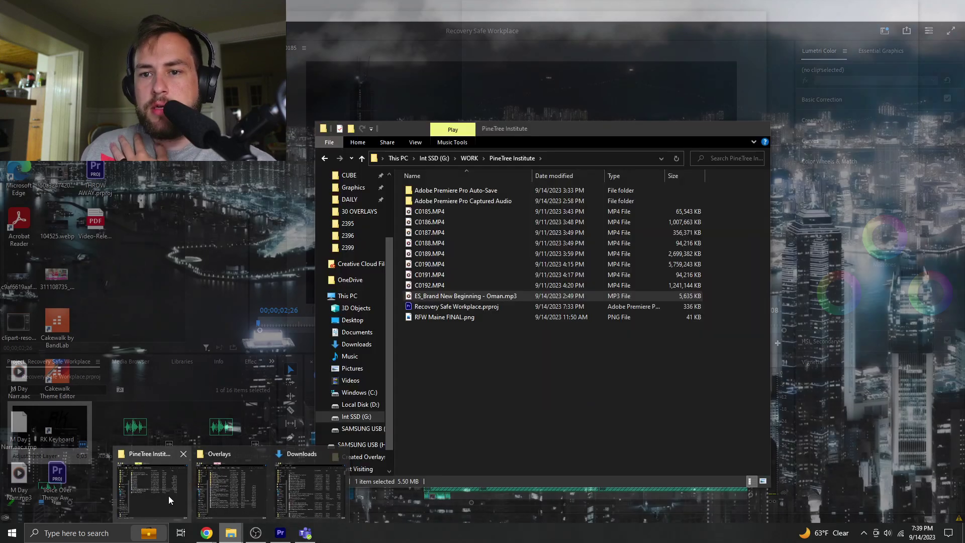
pyautogui.click(168, 496)
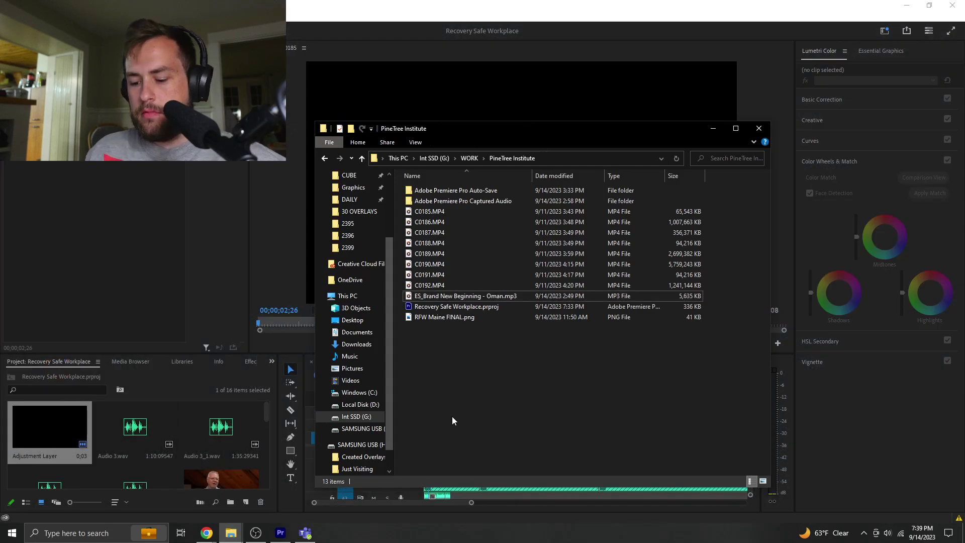
# - Create a 'Stock Footage' folder inside PineTree Institute and open it
pyautogui.hotkey('ctrl', 'shift', 'n')
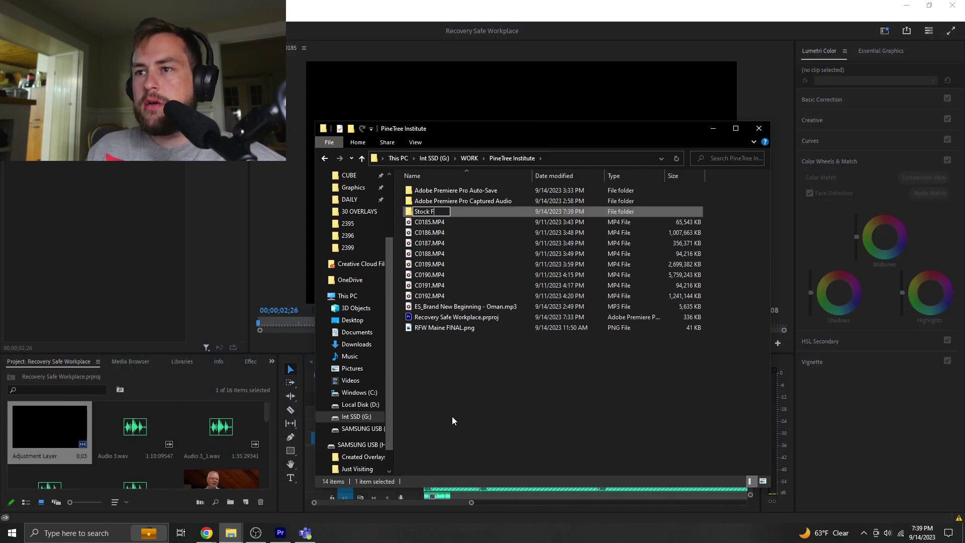
pyautogui.write('Stock Footage')
pyautogui.press('Return')
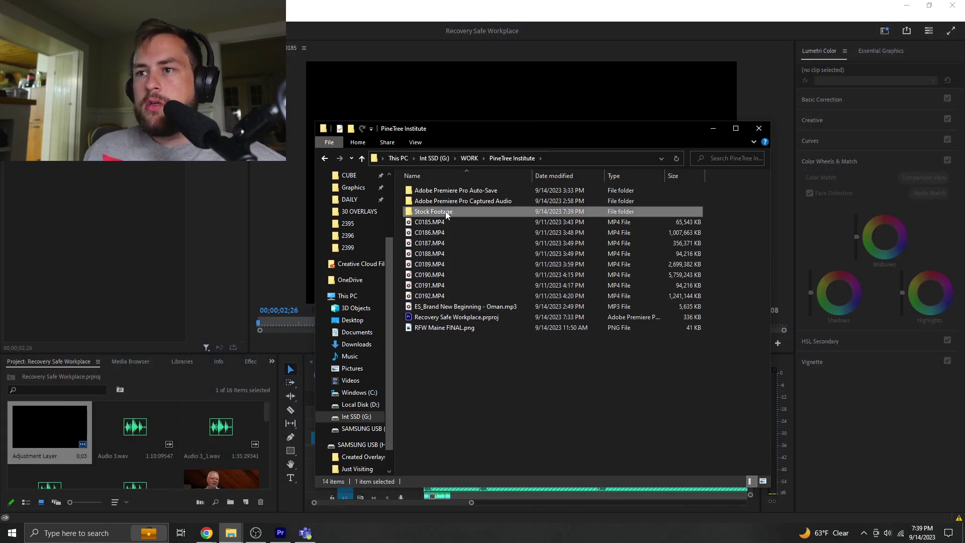
pyautogui.press('Return')
# - Copy today's downloads, excluding RFW Maine FINAL.png, from Downloads into Stock Footage
pyautogui.moveTo(228, 538)
pyautogui.click(310, 482)
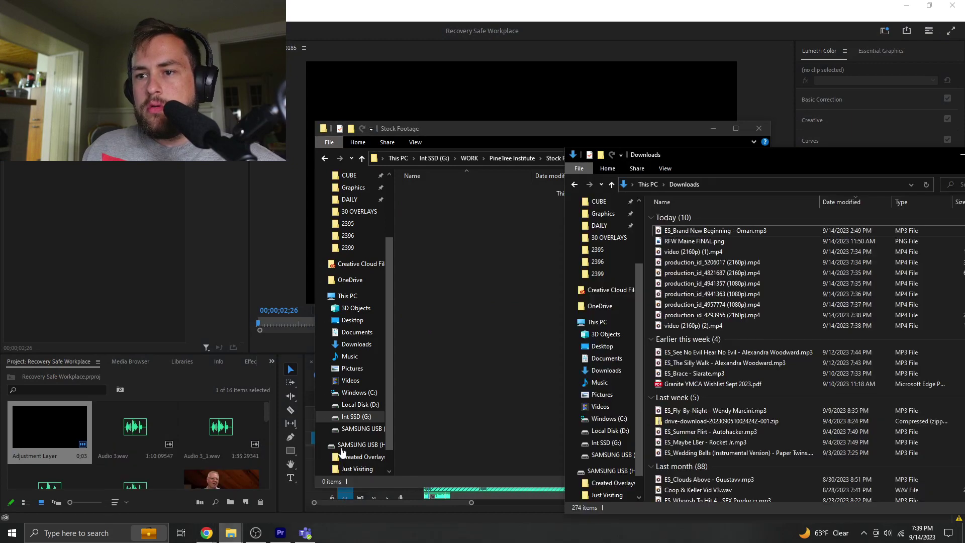
pyautogui.click(738, 230)
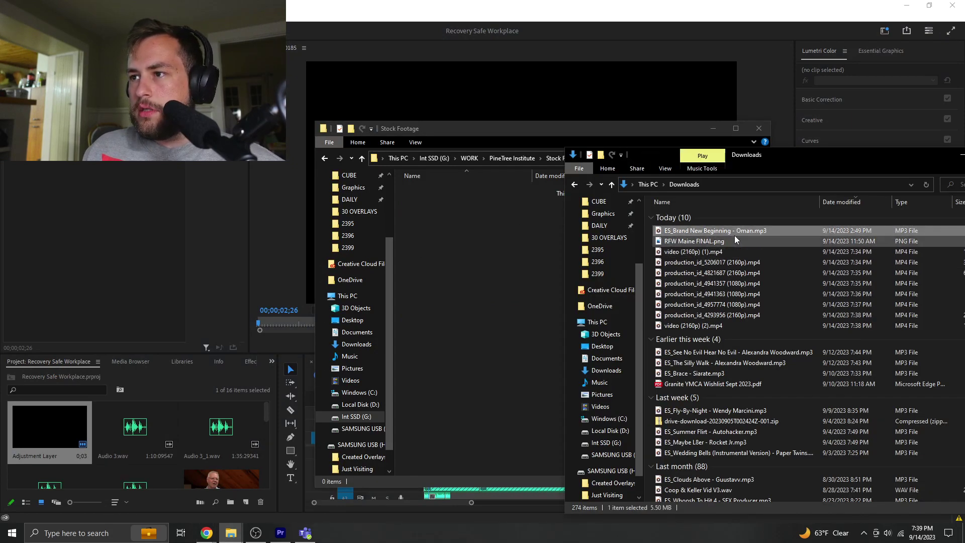
pyautogui.keyDown('shift'); pyautogui.click(714, 328); pyautogui.keyUp('shift')
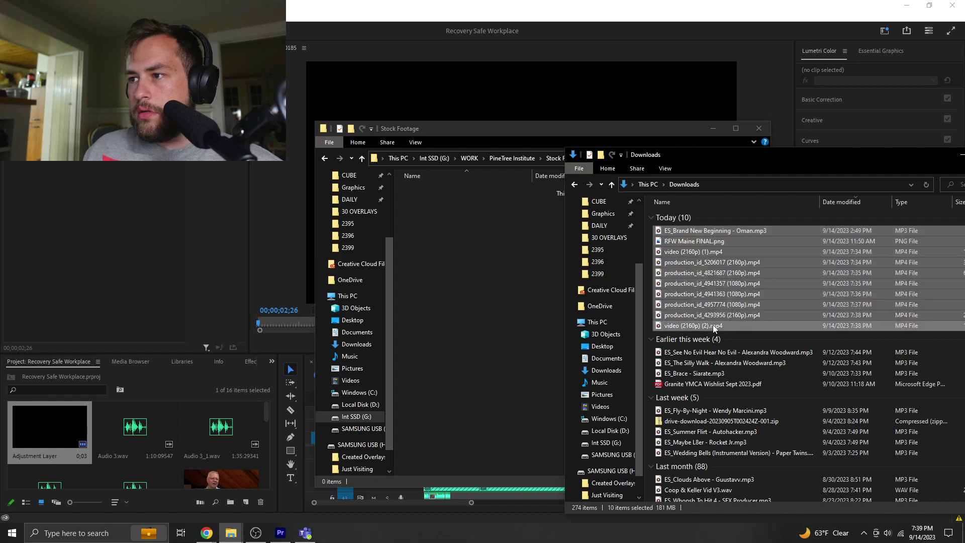
pyautogui.keyDown('ctrl'); pyautogui.click(724, 243); pyautogui.keyUp('ctrl')
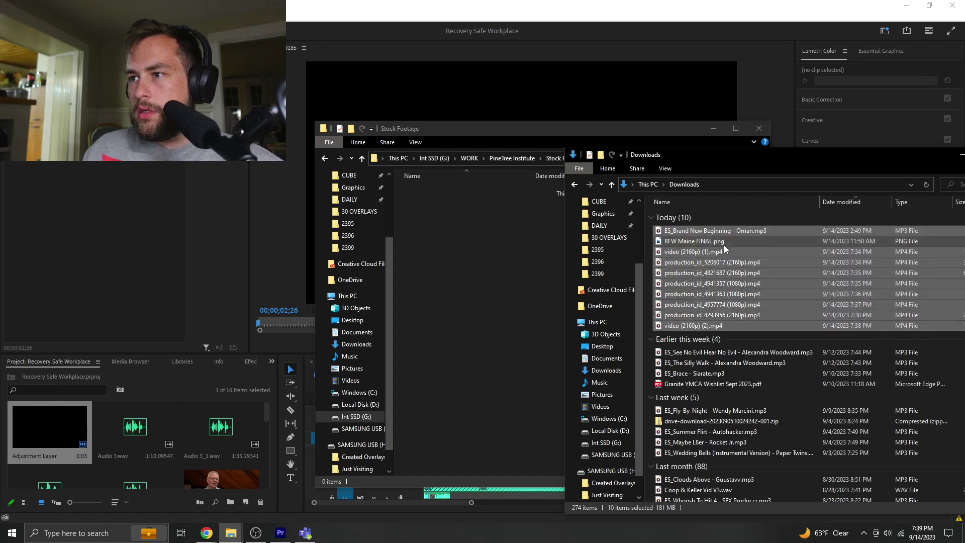
pyautogui.moveTo(735, 263); pyautogui.dragTo(448, 266)
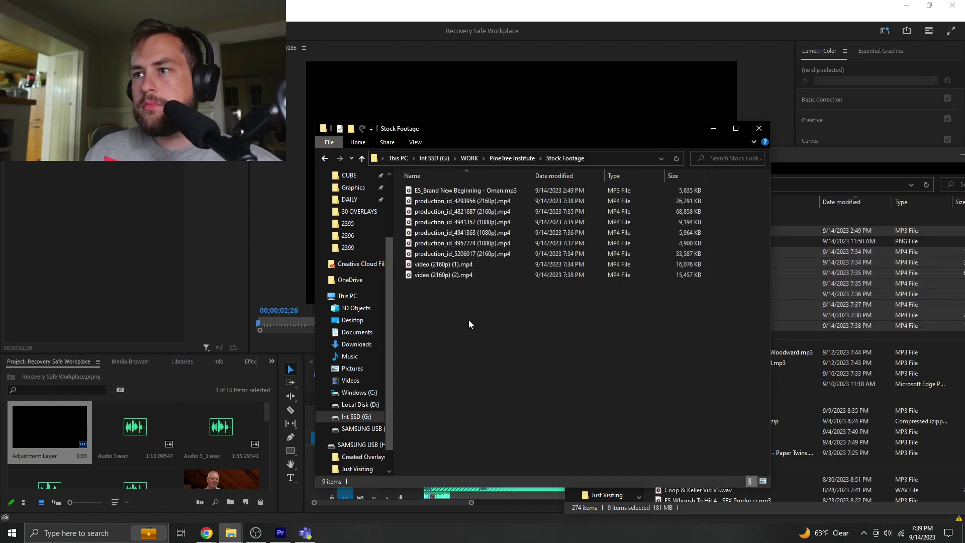
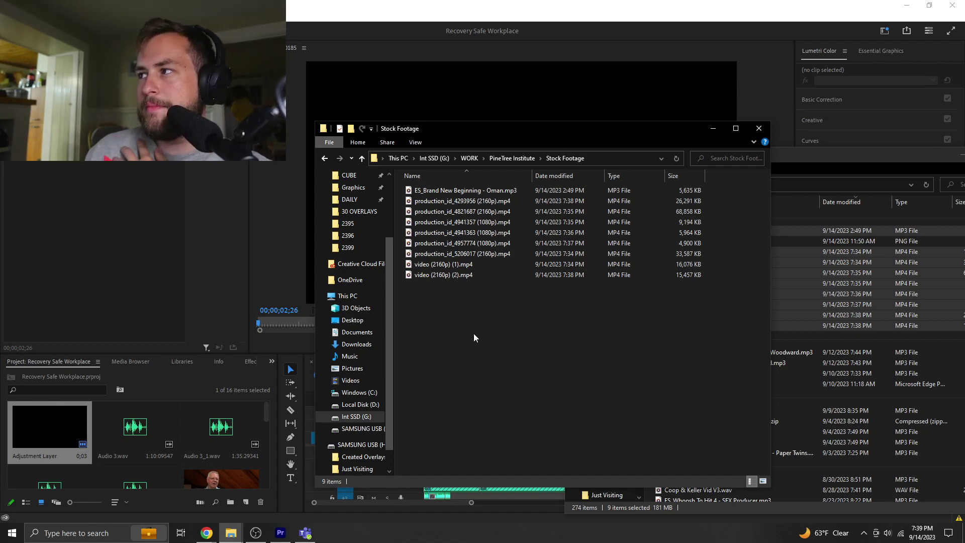
# - Go up to PineTree Institute and drag the Stock Footage folder into Premiere as a 9-item bin
pyautogui.moveTo(467, 309); pyautogui.dragTo(422, 186)
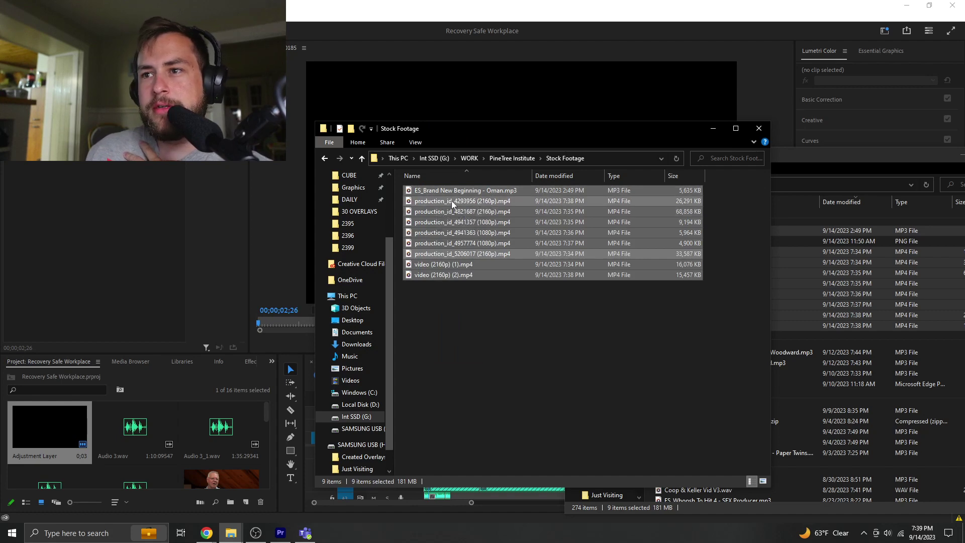
pyautogui.moveTo(452, 215); pyautogui.dragTo(438, 303)
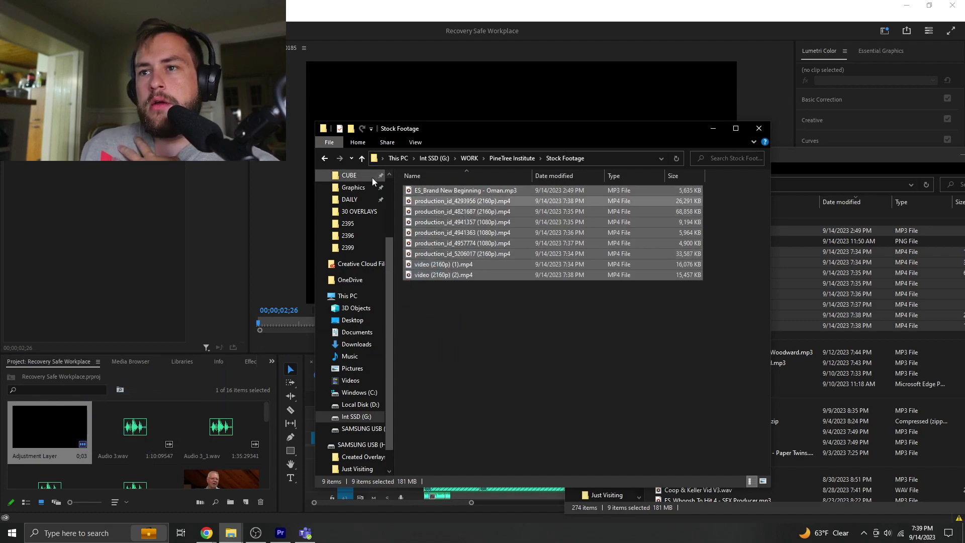
pyautogui.click(362, 159)
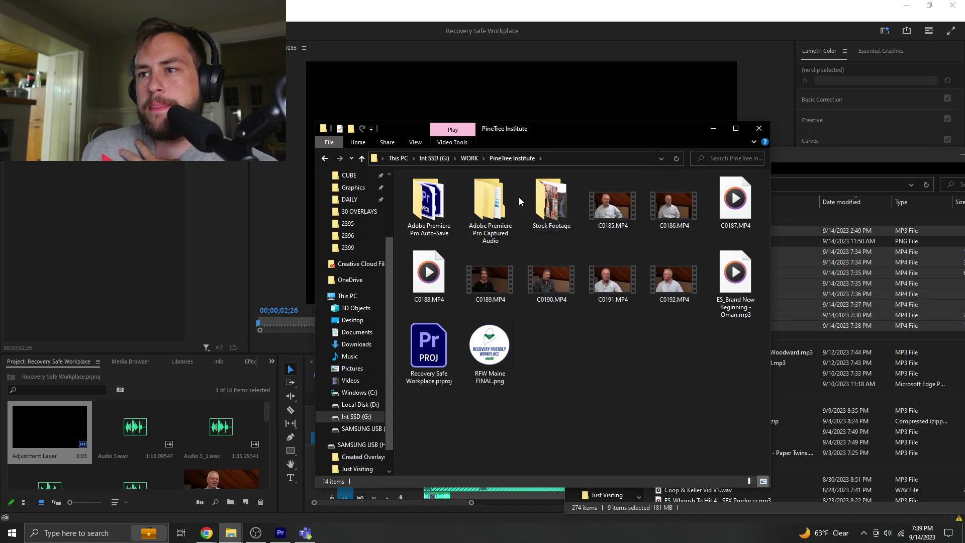
pyautogui.moveTo(550, 200); pyautogui.dragTo(136, 448)
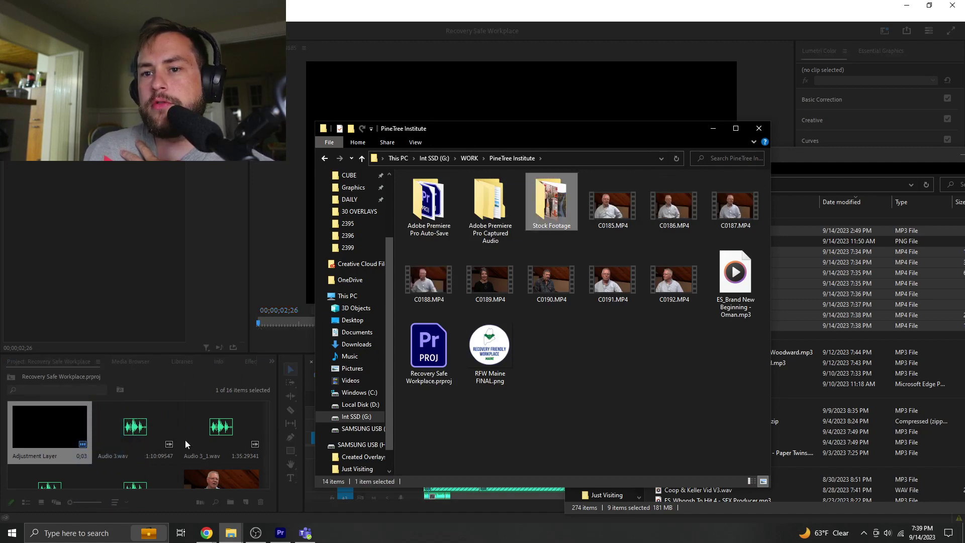
# - Open the Stock Footage bin, save the project, and play the opening 14 seconds
pyautogui.click(198, 458)
pyautogui.doubleClick(126, 452)
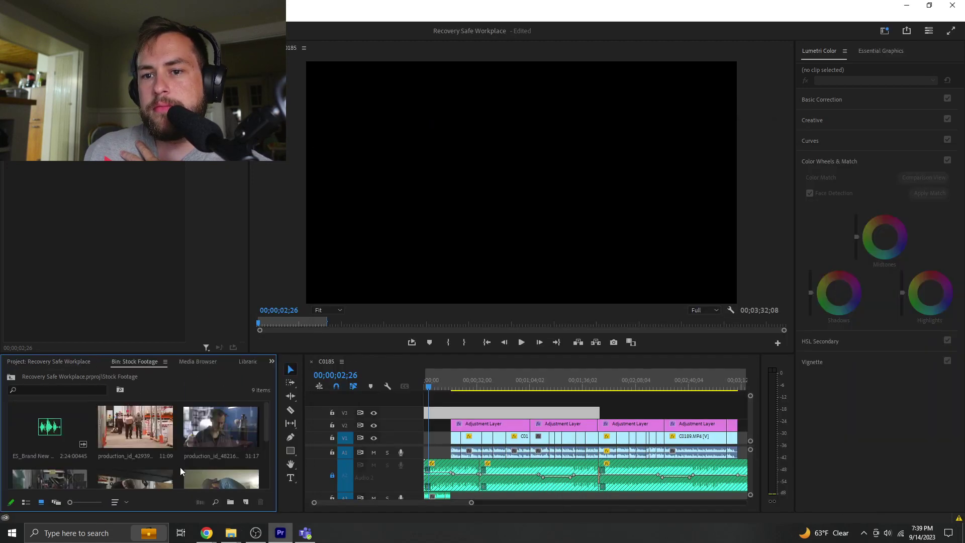
pyautogui.click(421, 376)
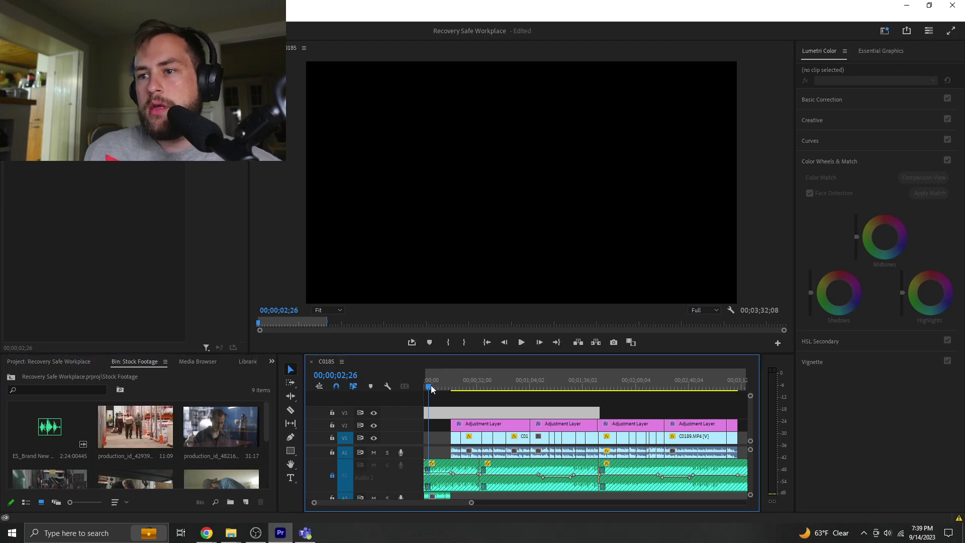
pyautogui.hotkey('ctrl', 's')
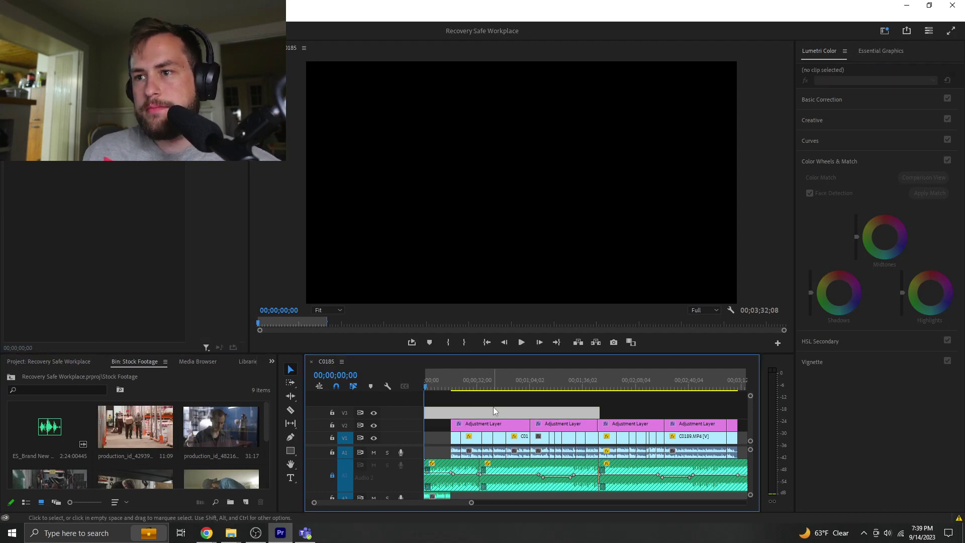
pyautogui.press('space')
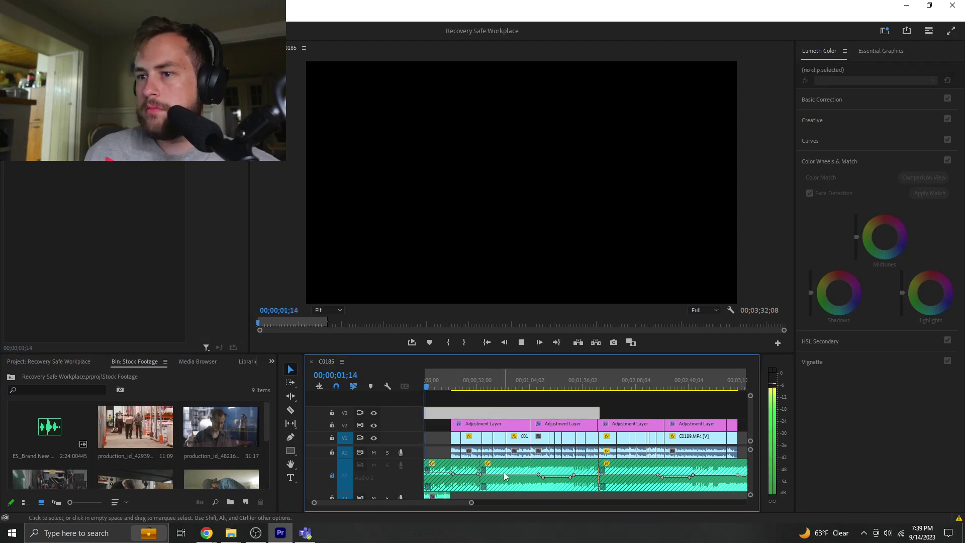
pyautogui.moveTo(466, 502); pyautogui.dragTo(420, 504)
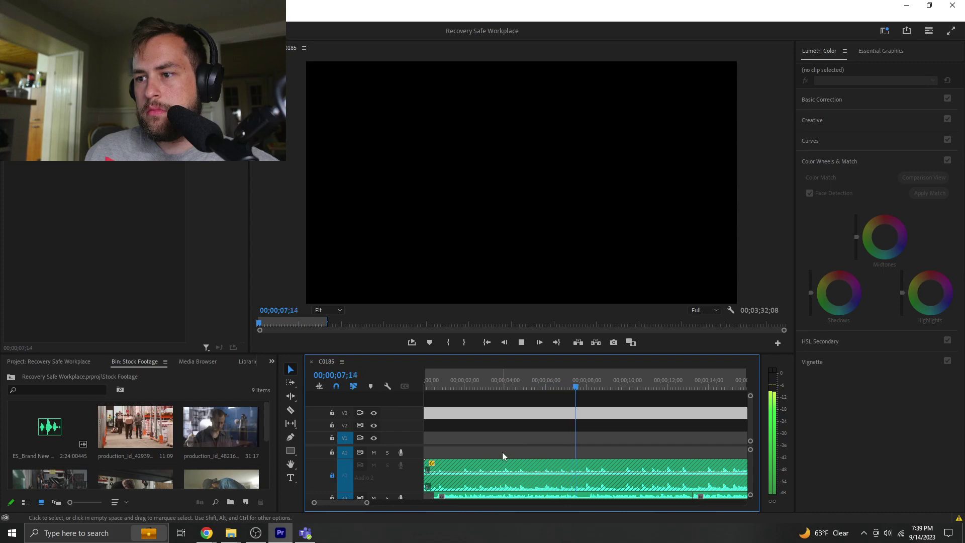
pyautogui.press('space')
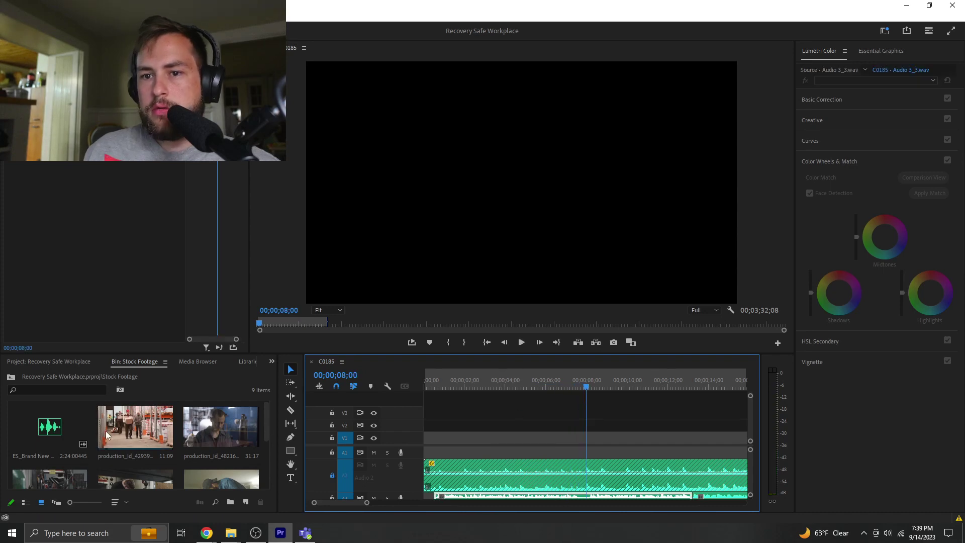
pyautogui.scroll(-2, 115, 437)
# - Set the road clip's In point 10 frames in and place it at the start of V1
pyautogui.doubleClick(213, 438)
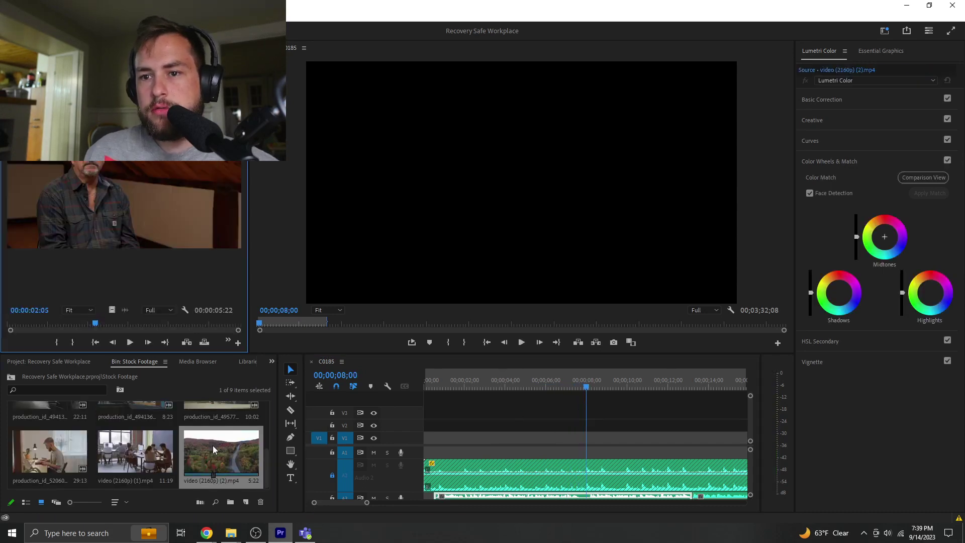
pyautogui.click(41, 325)
pyautogui.moveTo(41, 325); pyautogui.dragTo(22, 327)
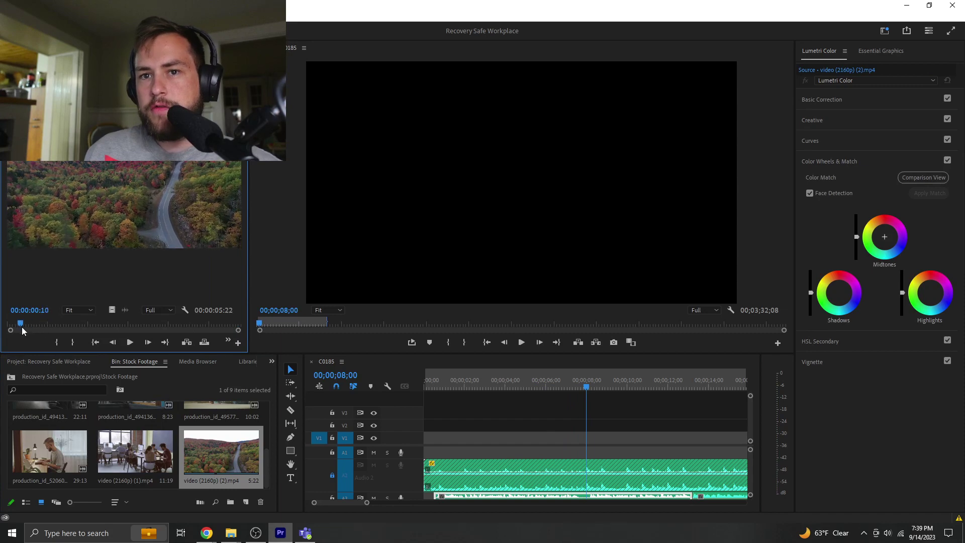
pyautogui.press('i')
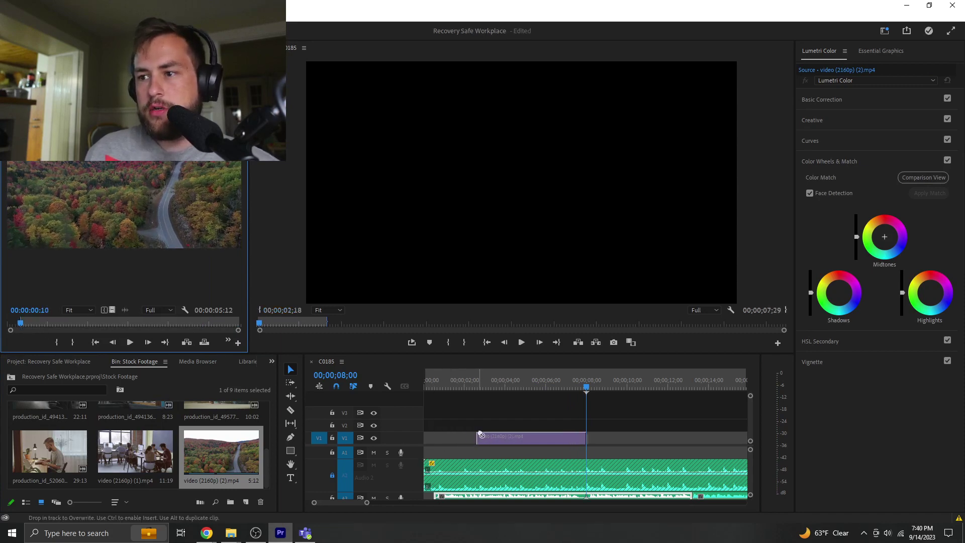
pyautogui.moveTo(480, 433); pyautogui.dragTo(442, 439)
# - Play the sequence from the start to review the road clip opening
pyautogui.press('Home')
pyautogui.click(532, 406)
pyautogui.press('space')
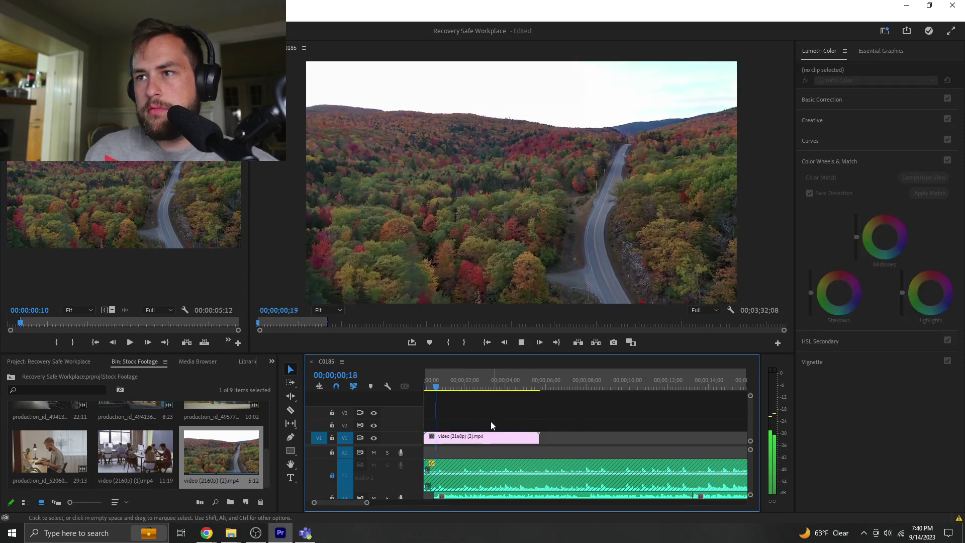
pyautogui.click(488, 419)
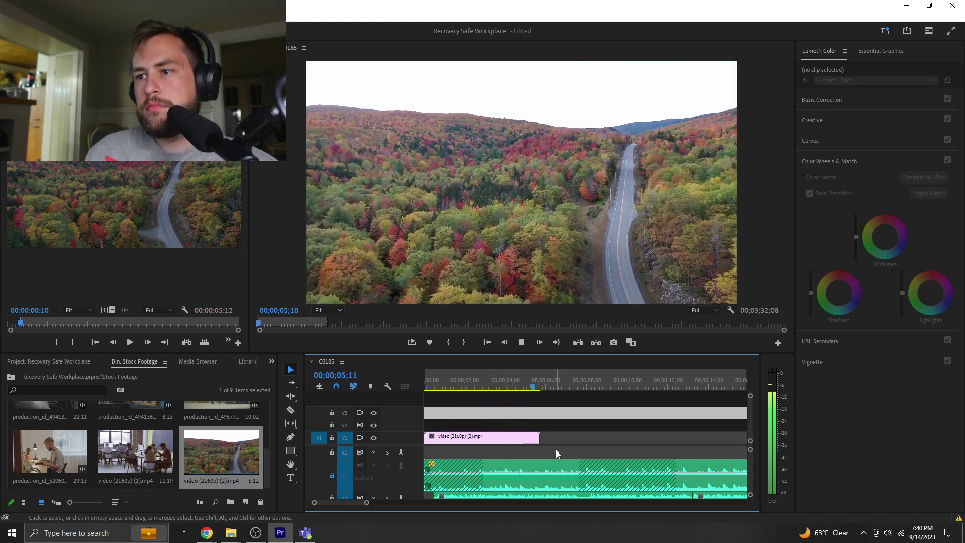
pyautogui.press('space')
# - Mark the office meeting clip's In at 1:07, add it to V1, and review
pyautogui.doubleClick(127, 444)
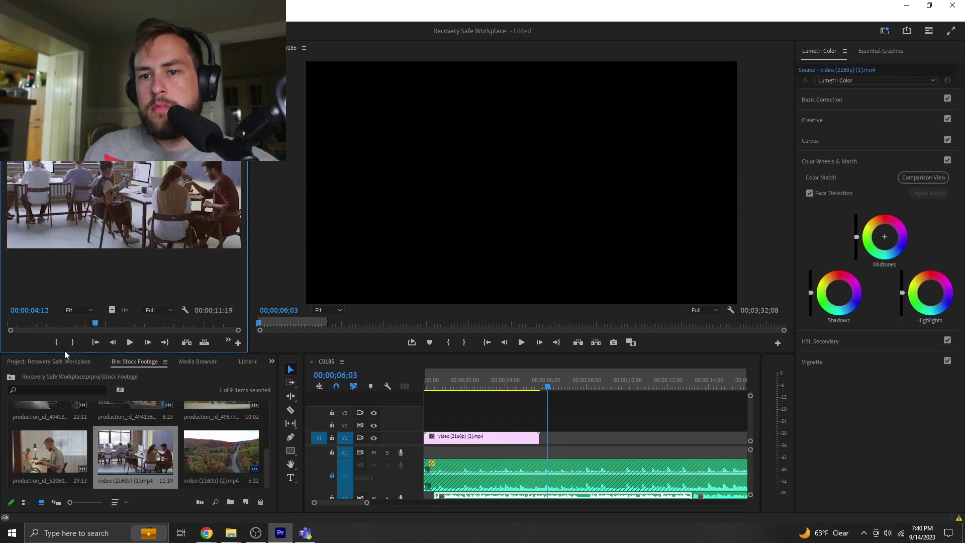
pyautogui.click(45, 325)
pyautogui.moveTo(37, 328); pyautogui.dragTo(35, 328)
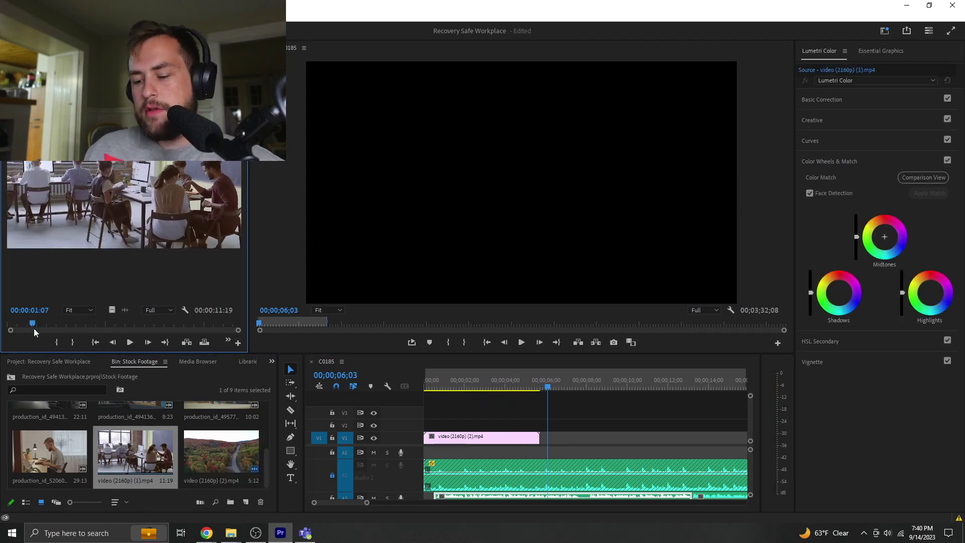
pyautogui.press('i')
pyautogui.moveTo(110, 309); pyautogui.dragTo(542, 437)
pyautogui.press('Home')
pyautogui.press('space')
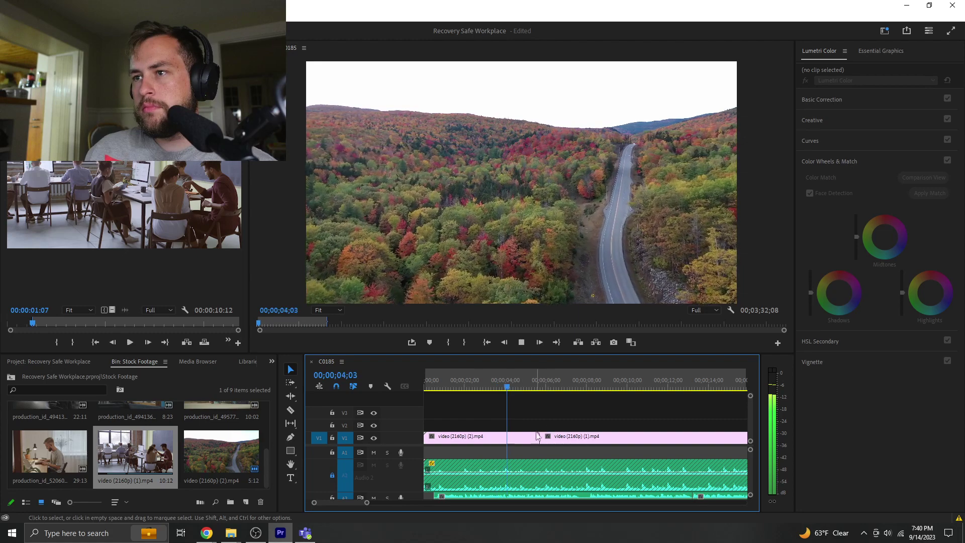
pyautogui.press('space')
# - Trim the road clip to the playhead and cut the meeting clip off at 00;00;07;26
pyautogui.moveTo(532, 440); pyautogui.dragTo(532, 439)
pyautogui.press('space')
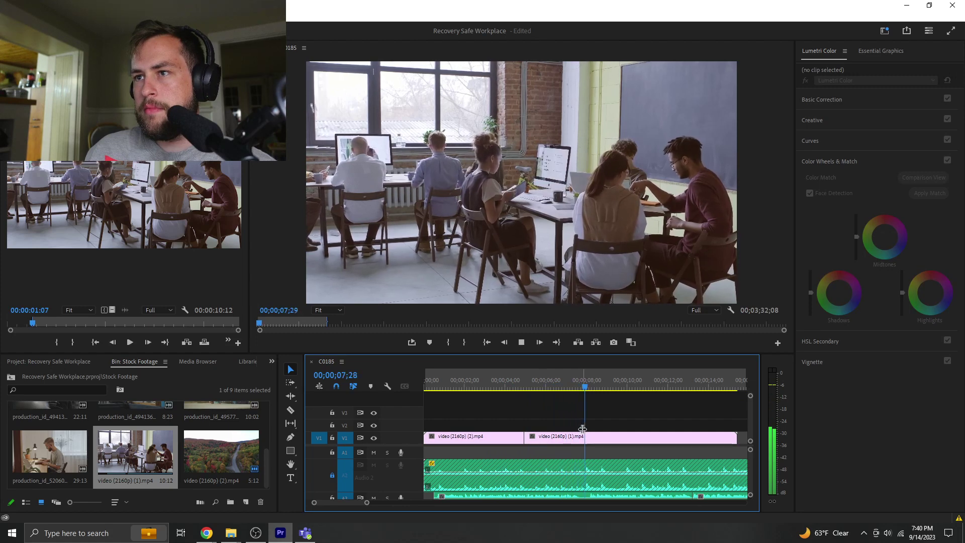
pyautogui.press('space')
pyautogui.click(584, 387)
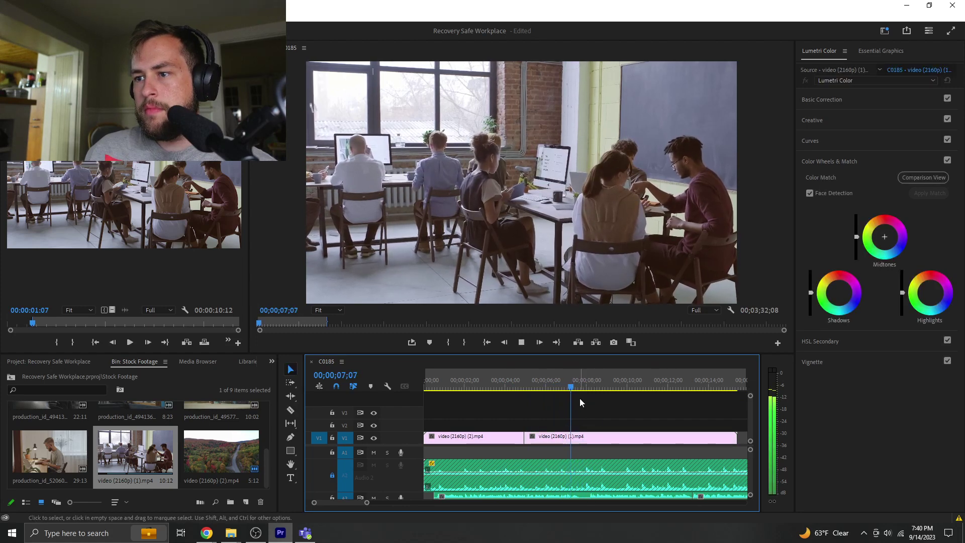
pyautogui.click(584, 437)
pyautogui.press('v')
pyautogui.press('Delete')
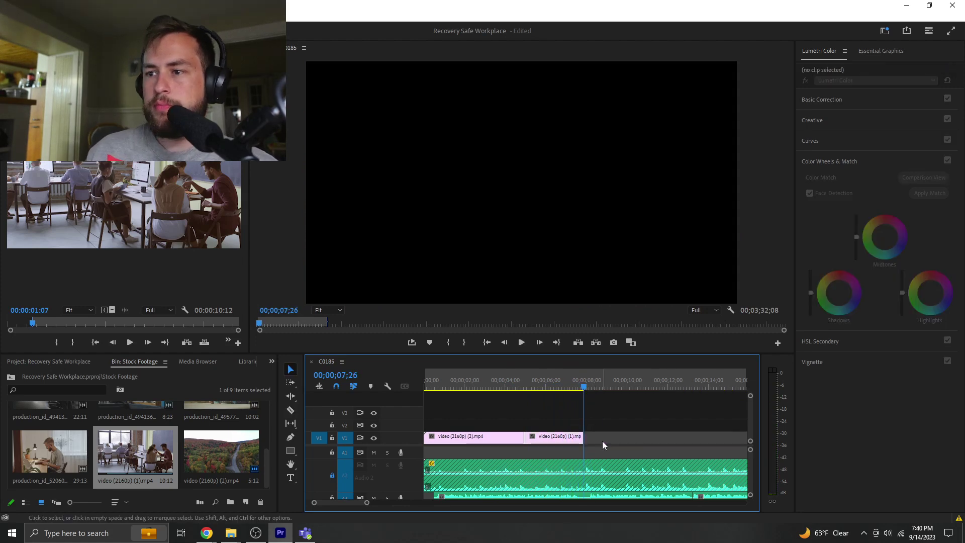
# - Add the warehouse clip, In 1:14 to Out 4:11, after the meeting clip and review it
pyautogui.scroll(3, 58, 445)
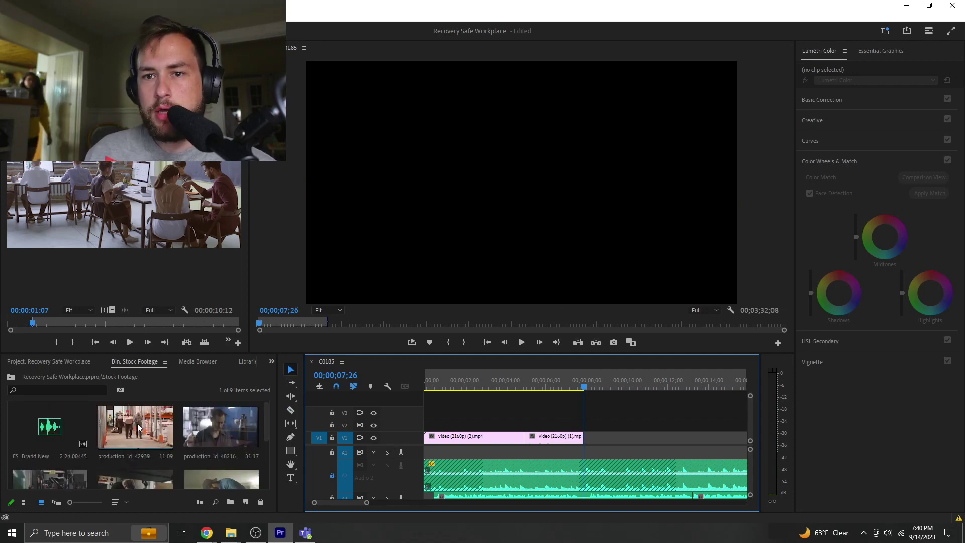
pyautogui.doubleClick(138, 424)
pyautogui.moveTo(56, 321); pyautogui.dragTo(41, 330)
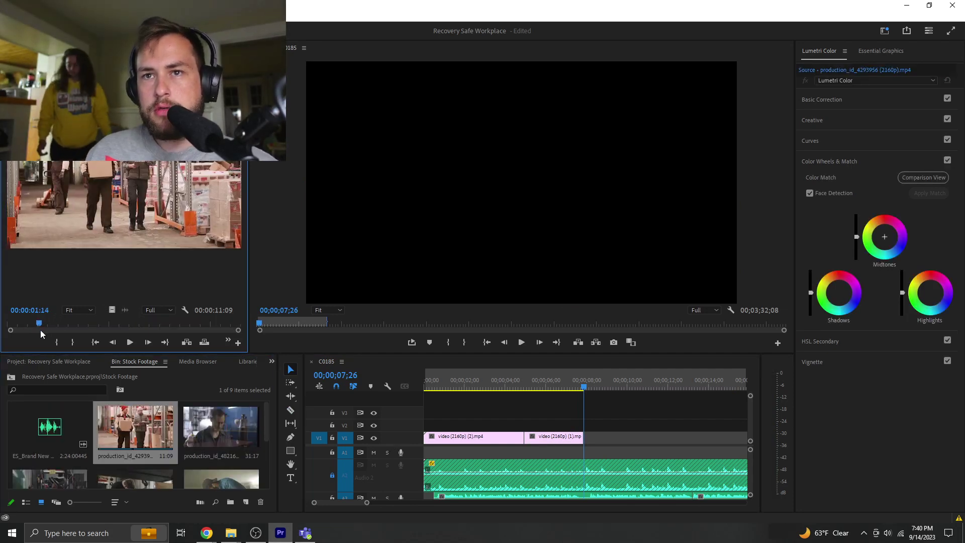
pyautogui.press('i')
pyautogui.press('space')
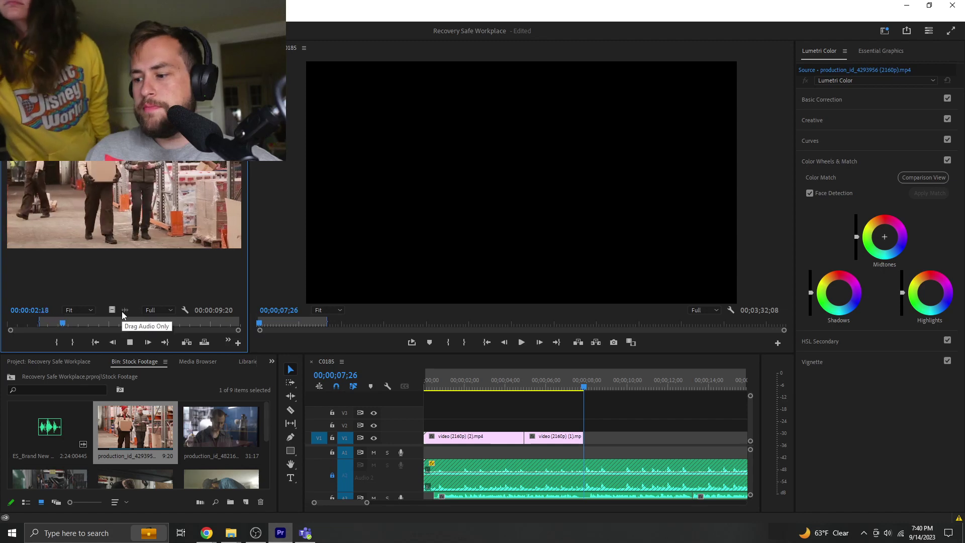
pyautogui.press('space')
pyautogui.press('o')
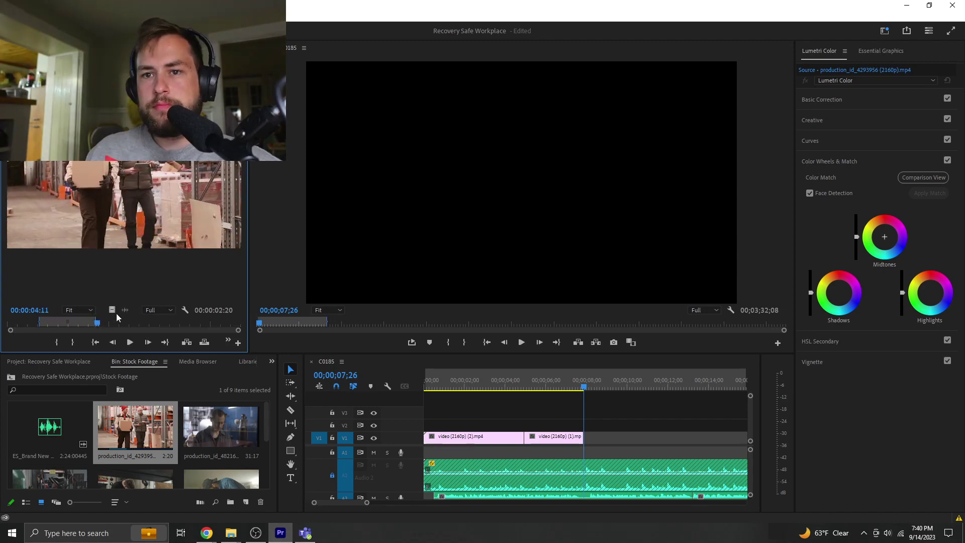
pyautogui.moveTo(113, 311); pyautogui.dragTo(597, 440)
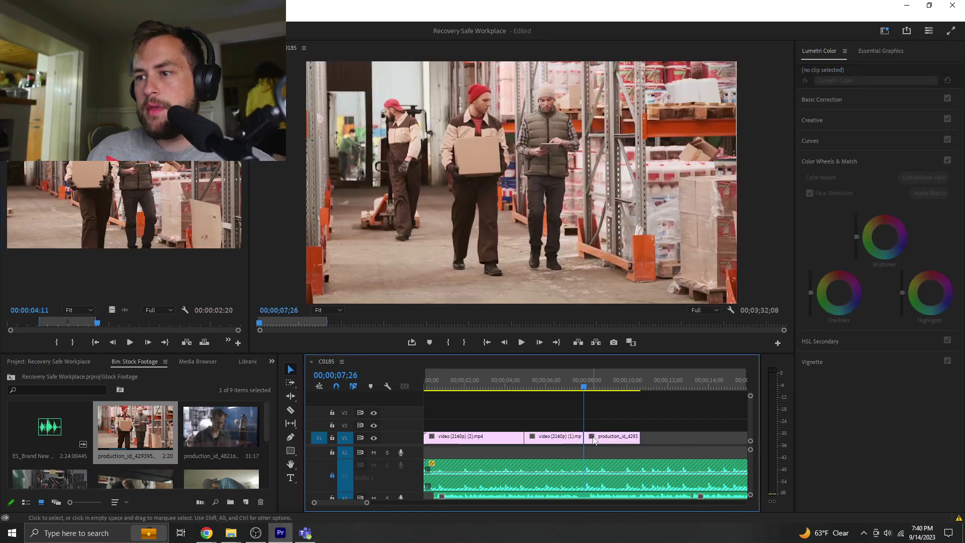
pyautogui.click(563, 389)
pyautogui.press('space')
pyautogui.click(598, 413)
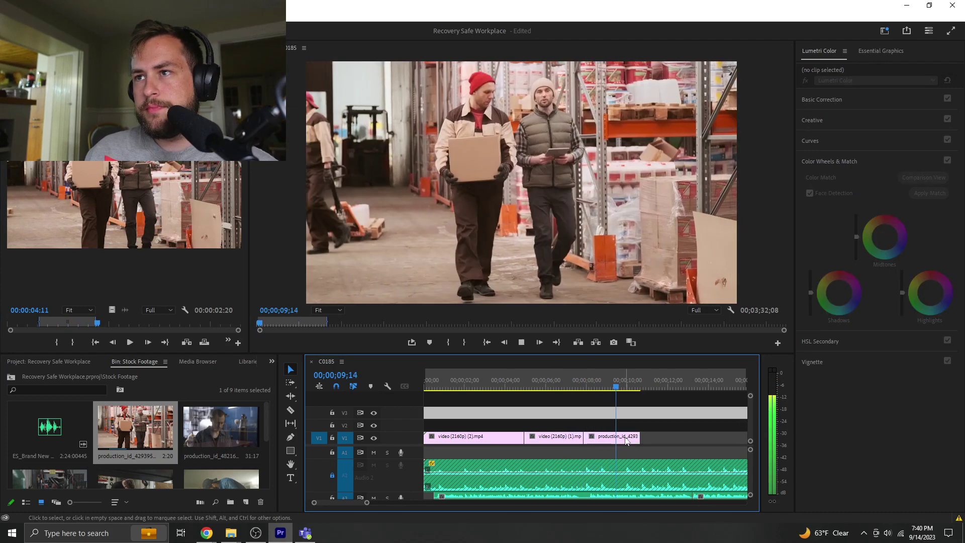
pyautogui.press('space')
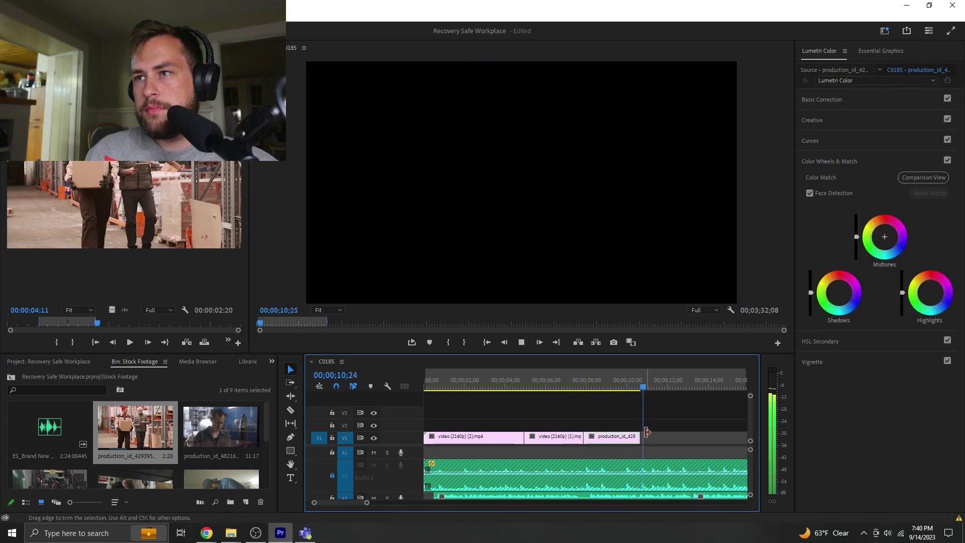
# - Load production_id_4821687 in the source monitor and play it from the beginning
pyautogui.click(216, 428)
pyautogui.moveTo(54, 324); pyautogui.dragTo(17, 336)
pyautogui.press('space')
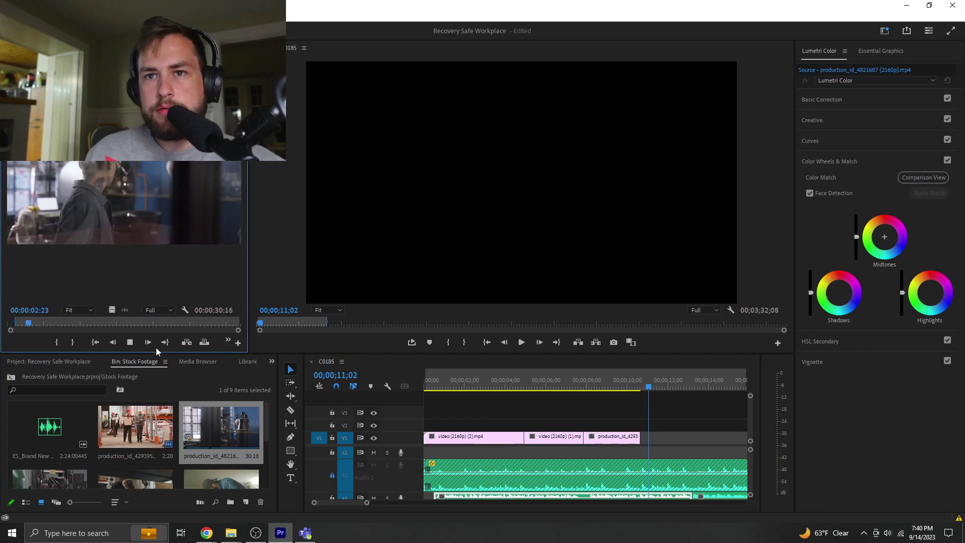
# - Mark the source clip's Out at 3:16, place it at the end of V1, and review
pyautogui.press('o')
pyautogui.press('space')
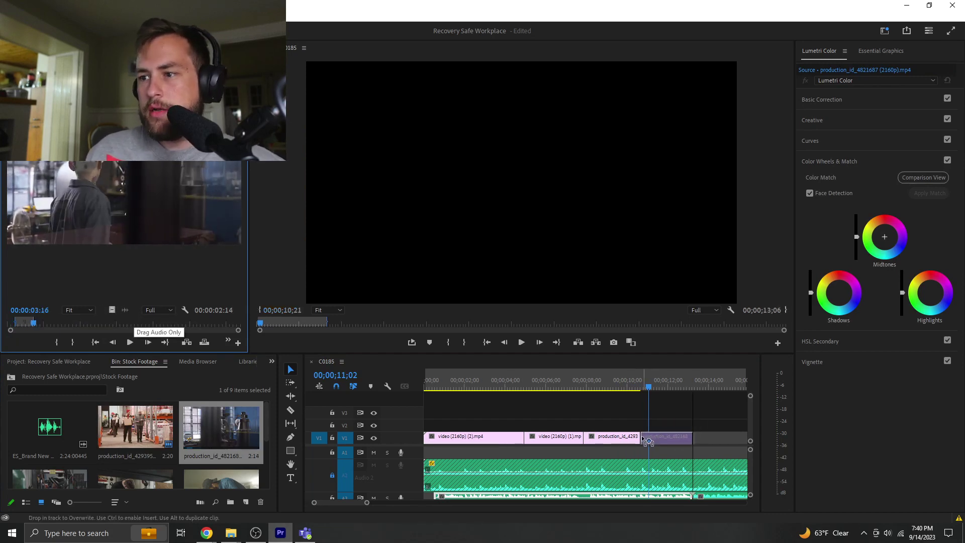
pyautogui.moveTo(648, 443); pyautogui.dragTo(647, 442)
pyautogui.press('space')
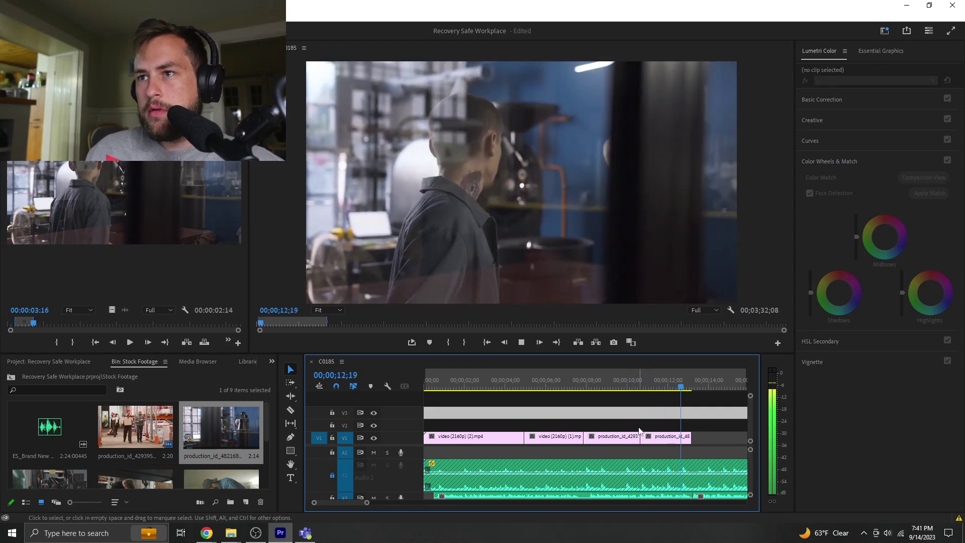
pyautogui.press('space')
# - Overwrite the last V1 clip with production_id_4941357, marked from about 7 seconds to 11:07
pyautogui.scroll(-2, 216, 448)
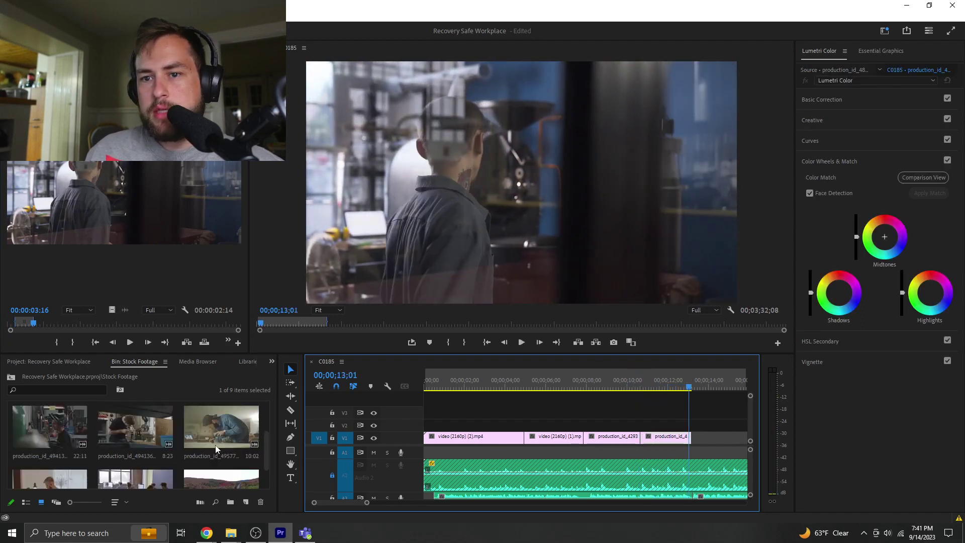
pyautogui.doubleClick(36, 429)
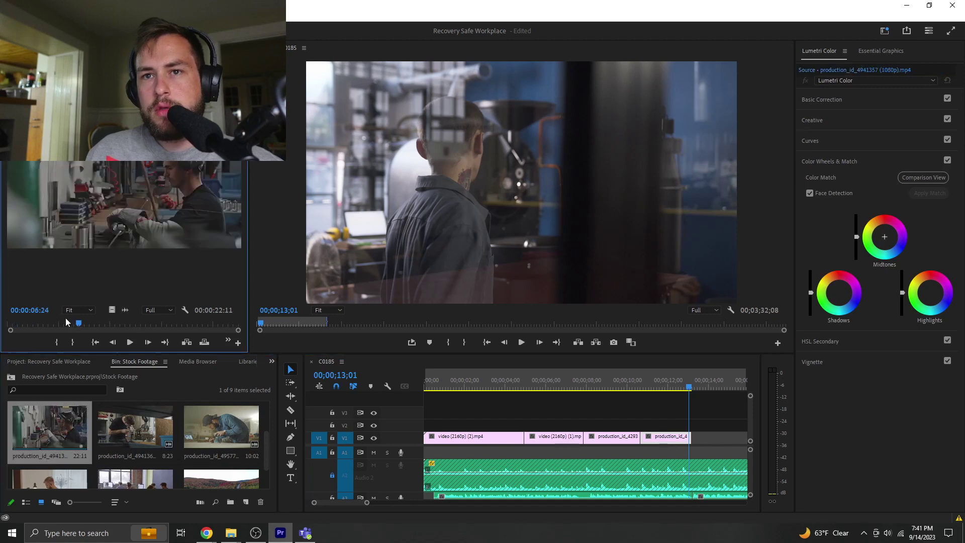
pyautogui.click(74, 324)
pyautogui.press('i')
pyautogui.press('space')
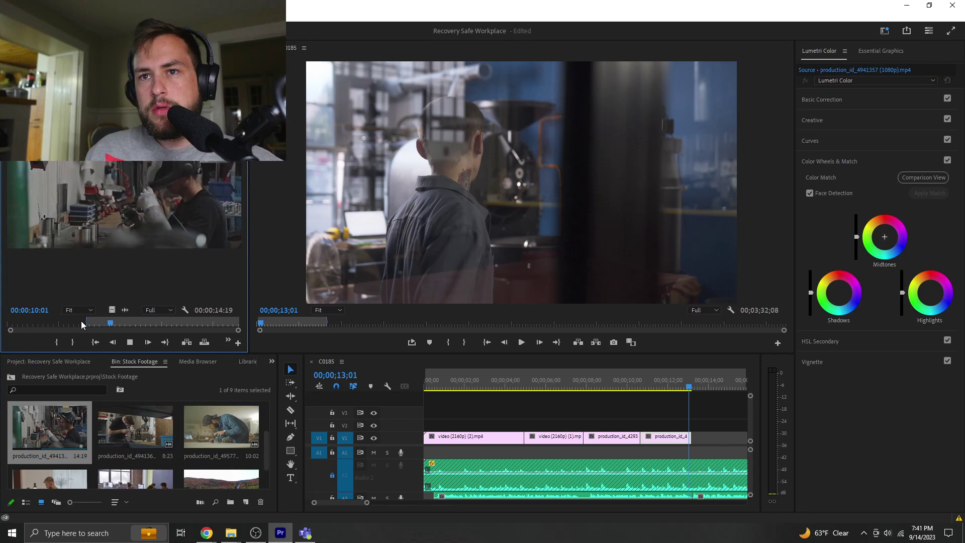
pyautogui.press('o')
pyautogui.press('space')
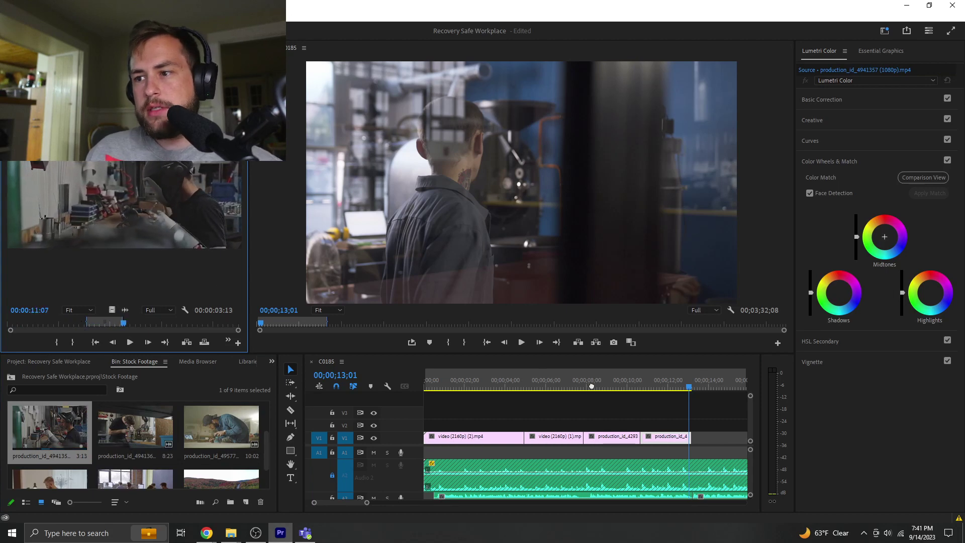
pyautogui.moveTo(592, 386); pyautogui.dragTo(673, 436)
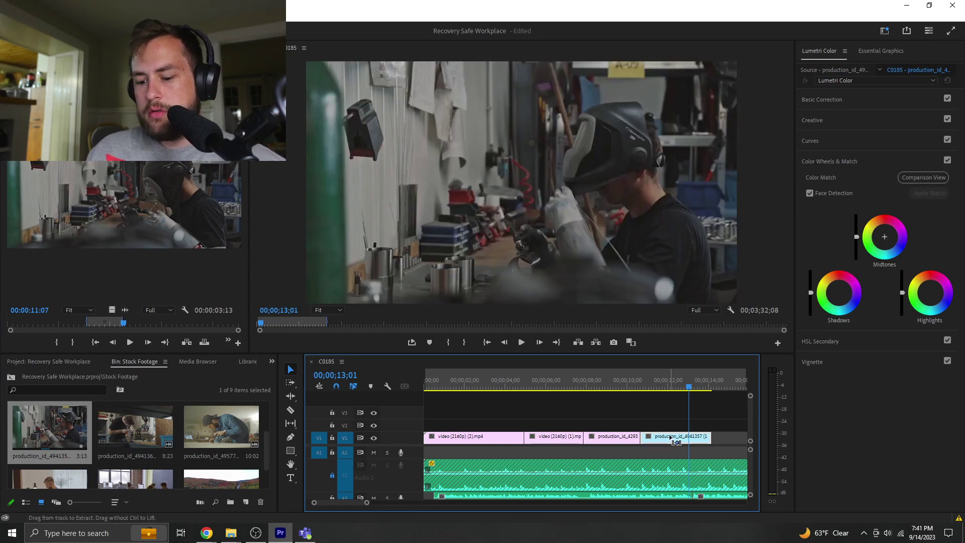
# - Speed the welding clip up to 150% and play back to check it
pyautogui.hotkey('ctrl', 'r')
pyautogui.write('150')
pyautogui.press('Return')
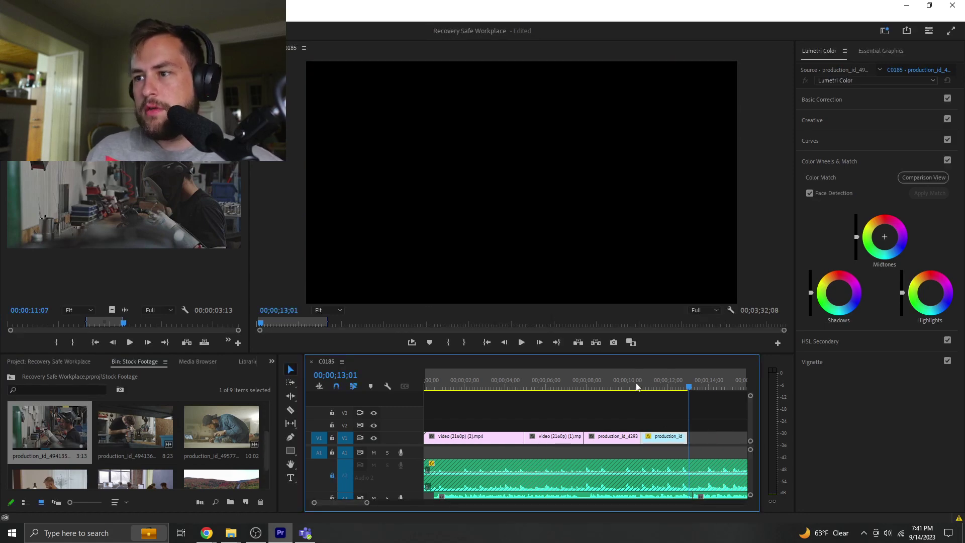
pyautogui.click(623, 387)
pyautogui.press('space')
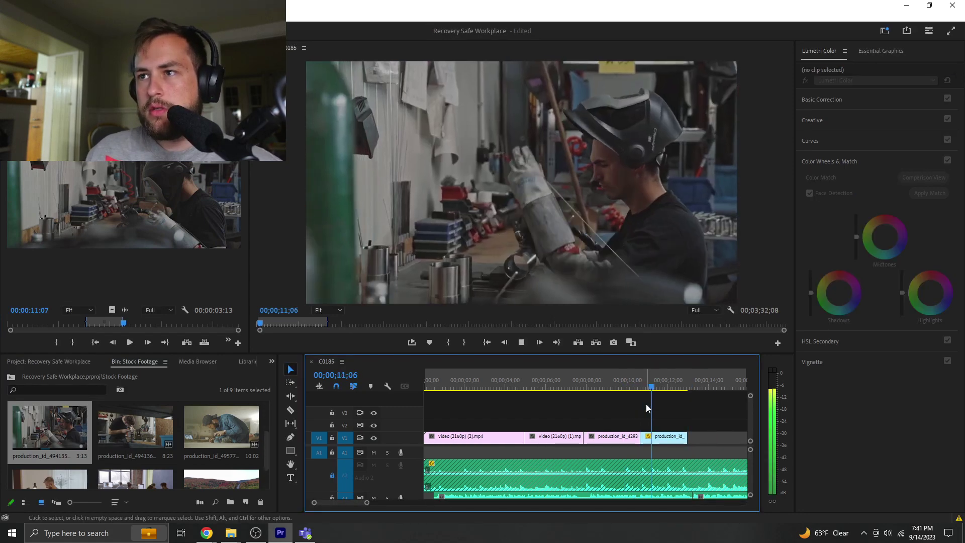
pyautogui.press('space')
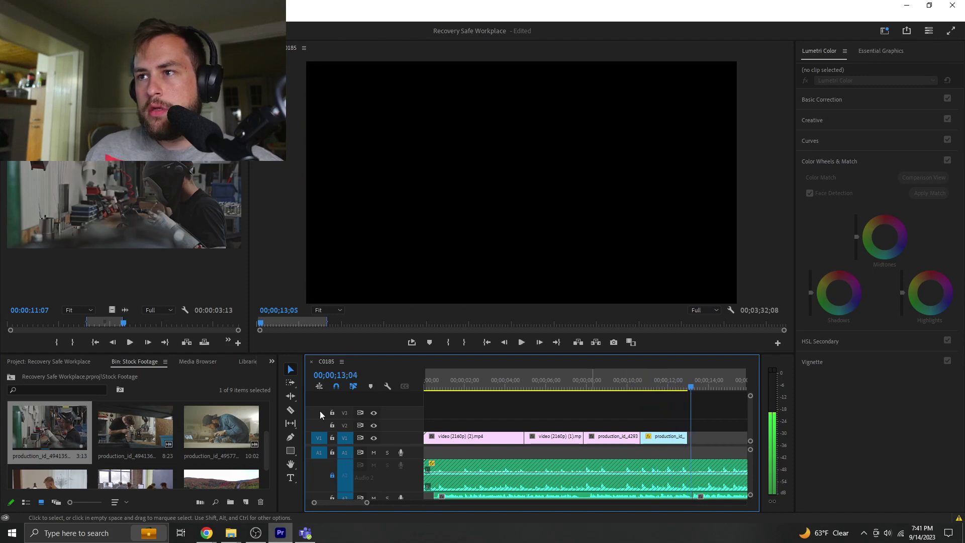
# - Preview other bin clips, including production_id_4957774 around 1:12
pyautogui.doubleClick(132, 424)
pyautogui.click(49, 323)
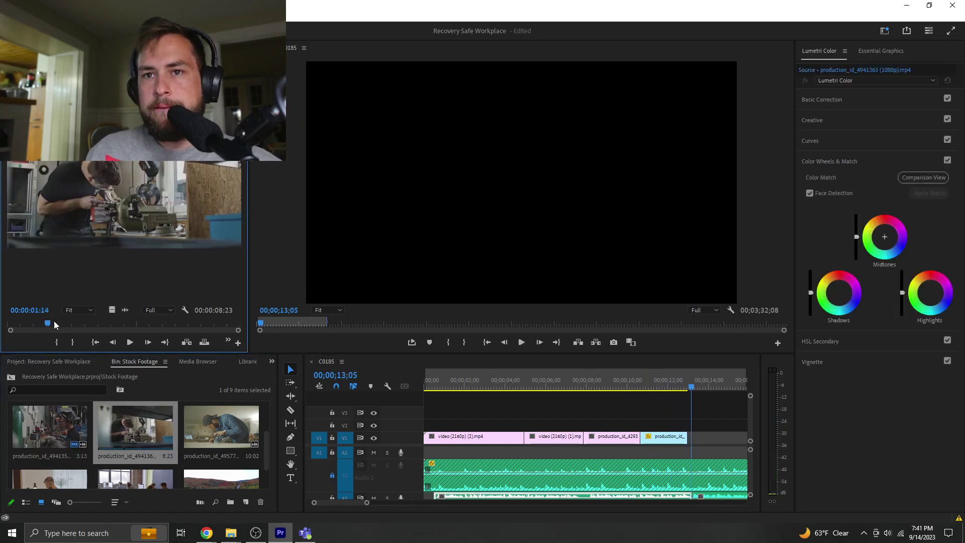
pyautogui.doubleClick(214, 428)
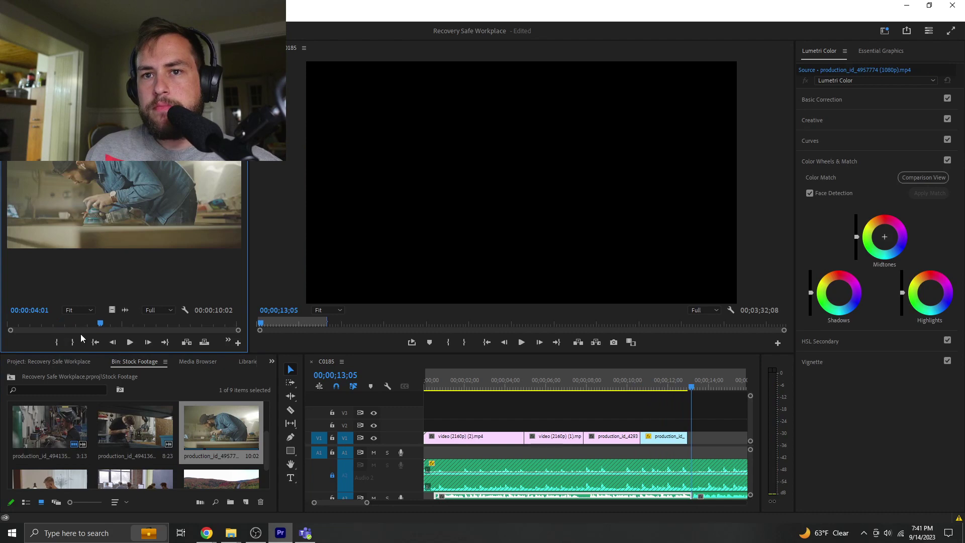
pyautogui.click(42, 325)
pyautogui.scroll(-1, 182, 463)
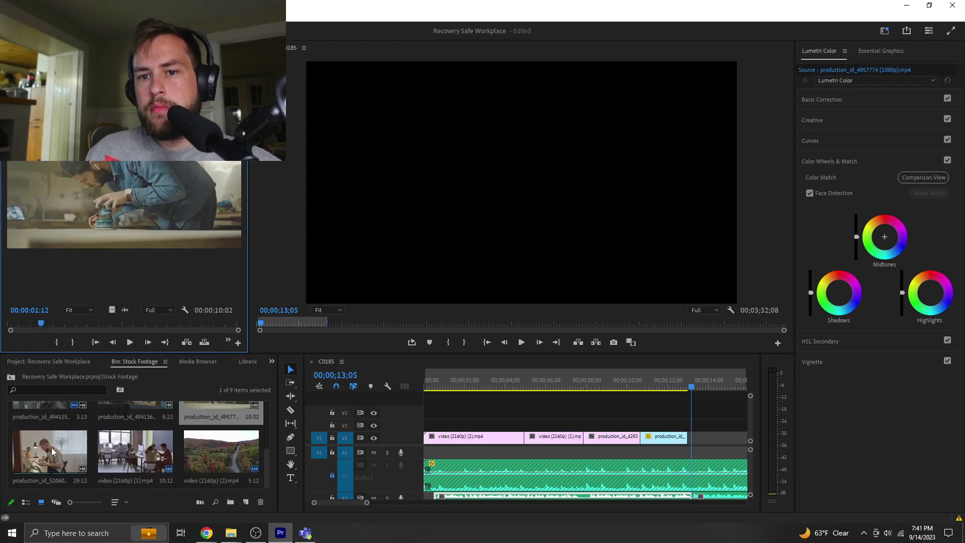
# - Add the production_id_5206017 desk clip after the welding shot and delete the short trailing leftover
pyautogui.doubleClick(38, 445)
pyautogui.press('space')
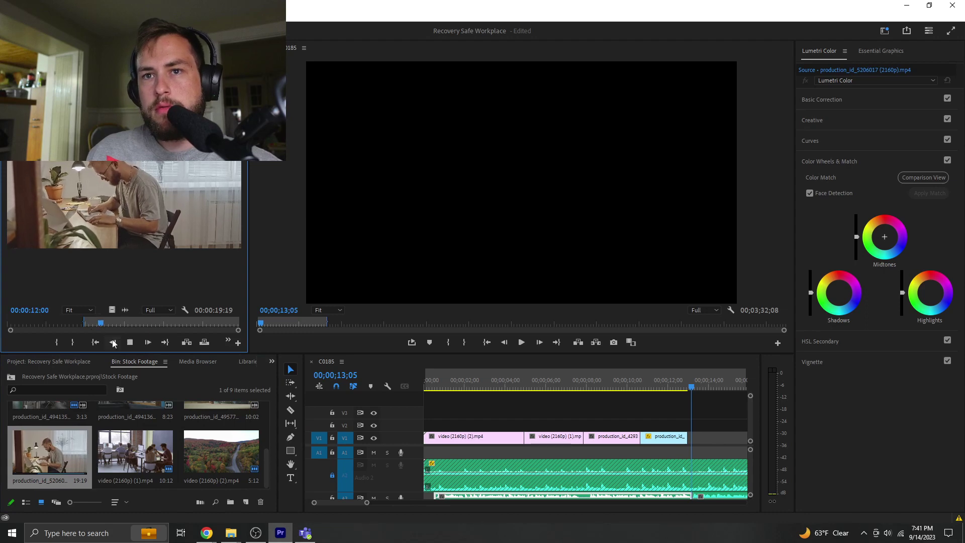
pyautogui.moveTo(673, 437); pyautogui.dragTo(695, 436)
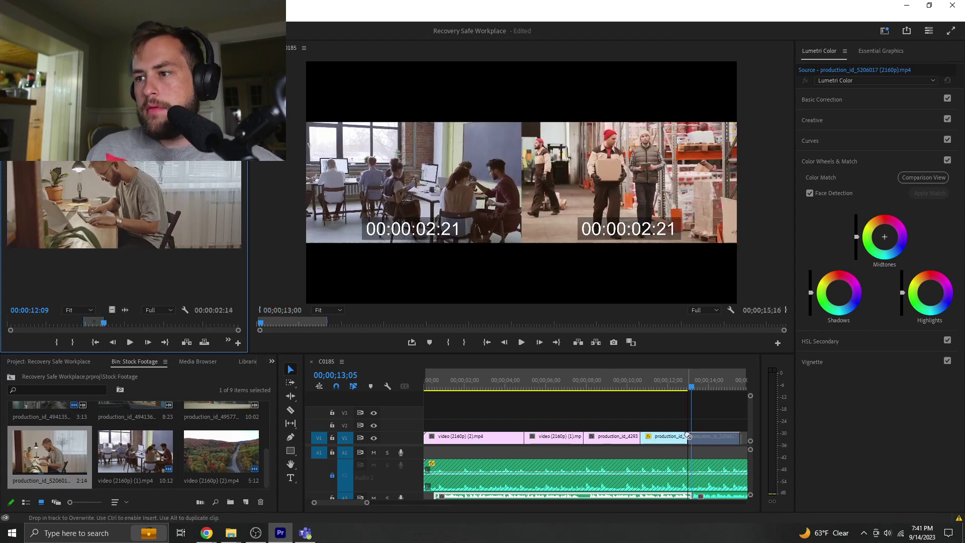
pyautogui.press('space')
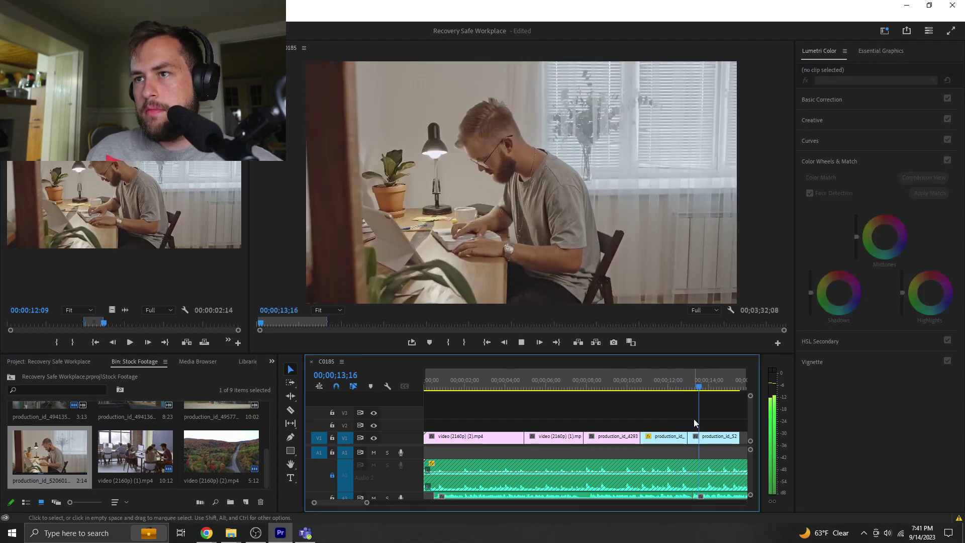
pyautogui.press('space')
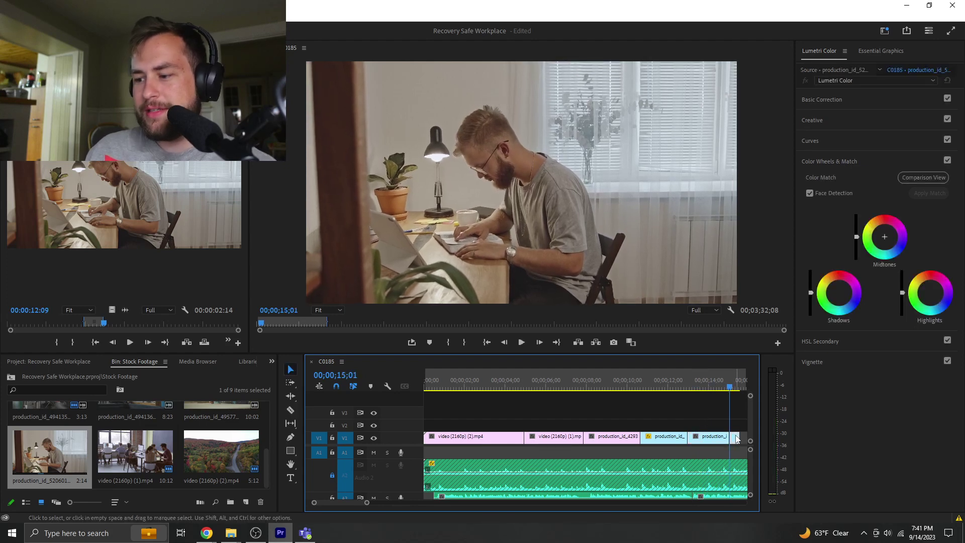
pyautogui.press('Delete')
pyautogui.scroll(1, 159, 448)
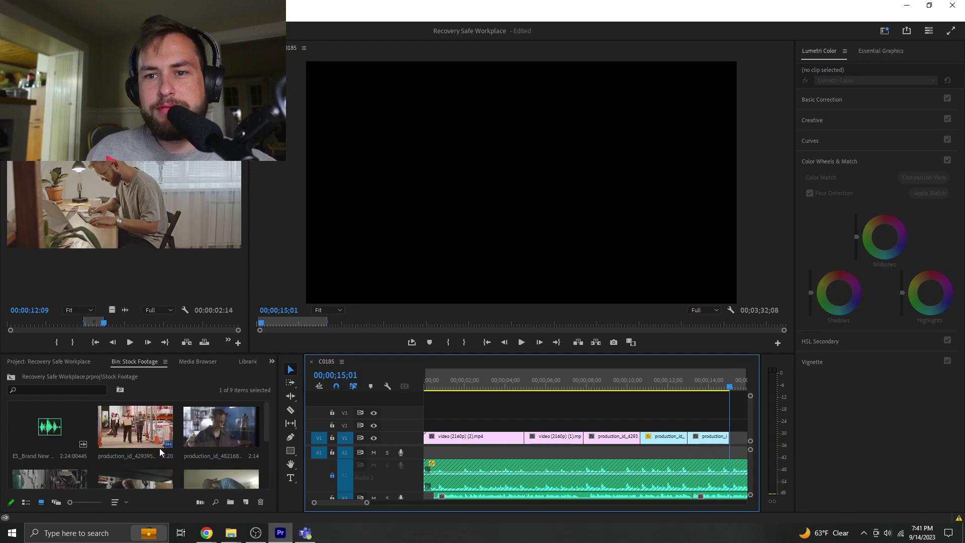
# - Mark production_id_4941363's Out at 5:00 and lay the vise shot on V2 near the end
pyautogui.doubleClick(120, 433)
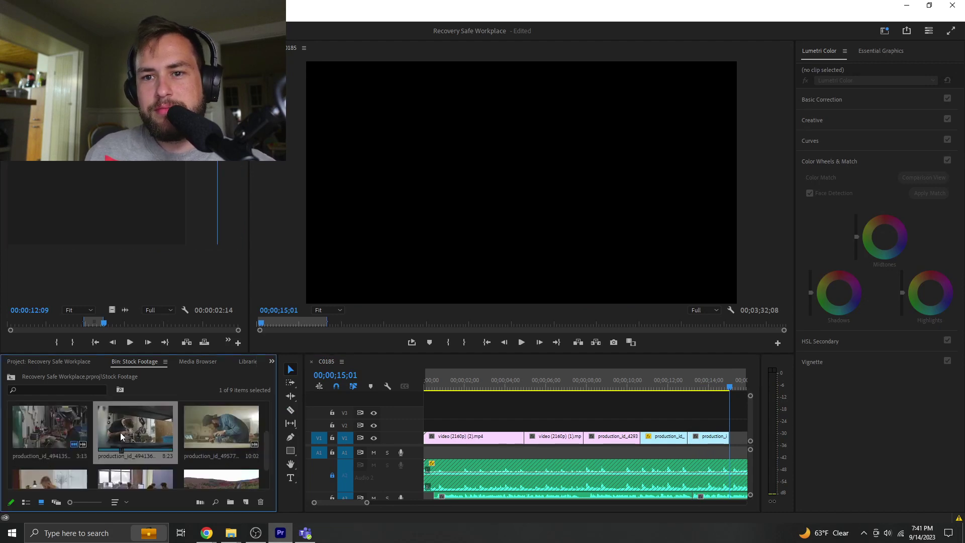
pyautogui.press('space')
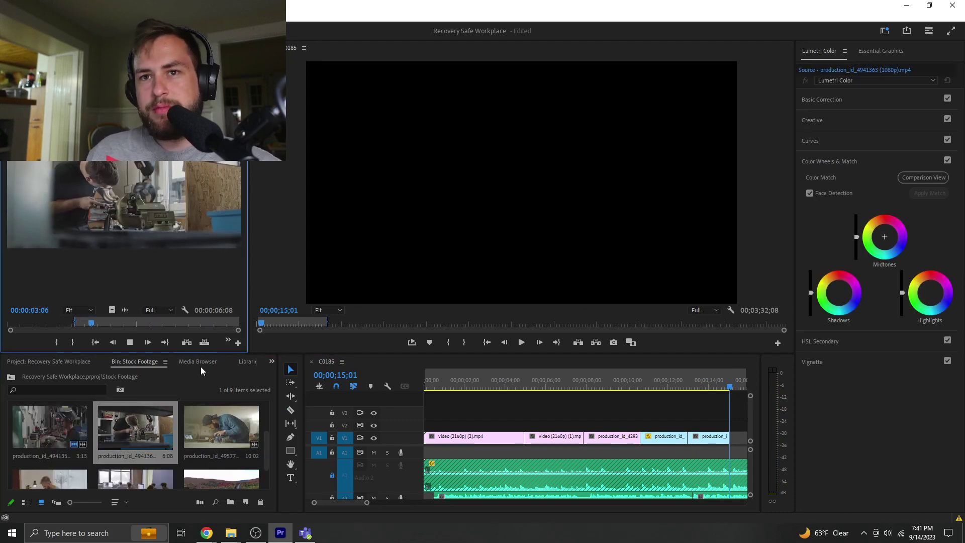
pyautogui.press('o')
pyautogui.press('space')
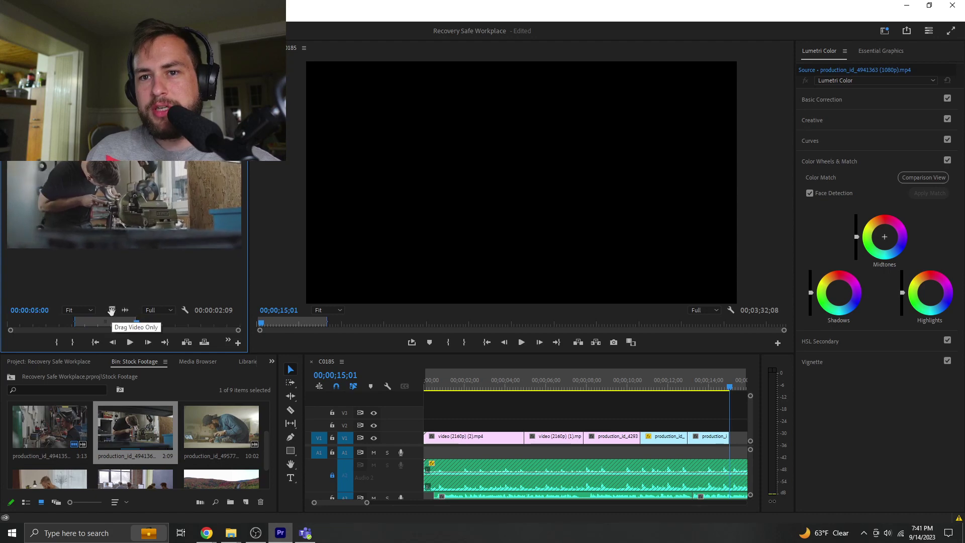
pyautogui.moveTo(731, 414); pyautogui.dragTo(714, 427)
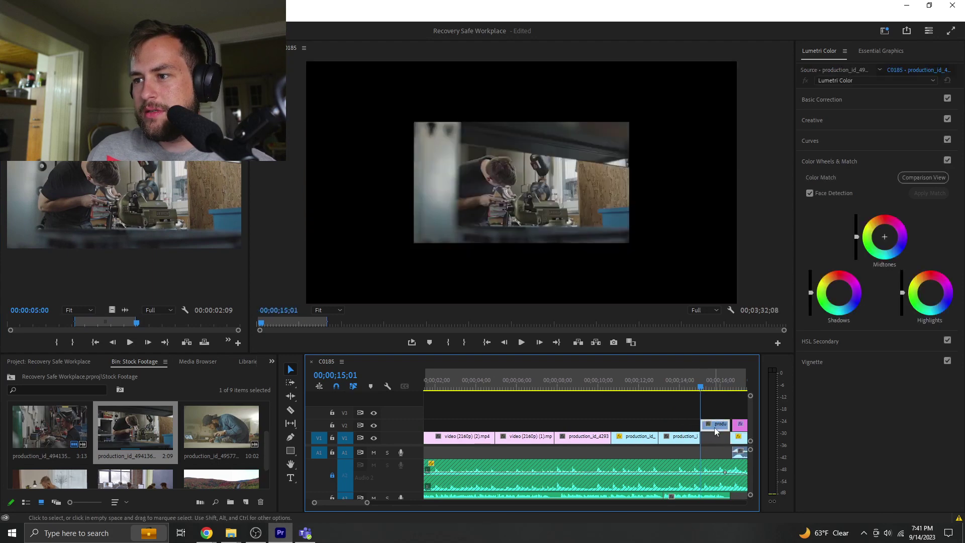
pyautogui.click(610, 390)
pyautogui.press('space')
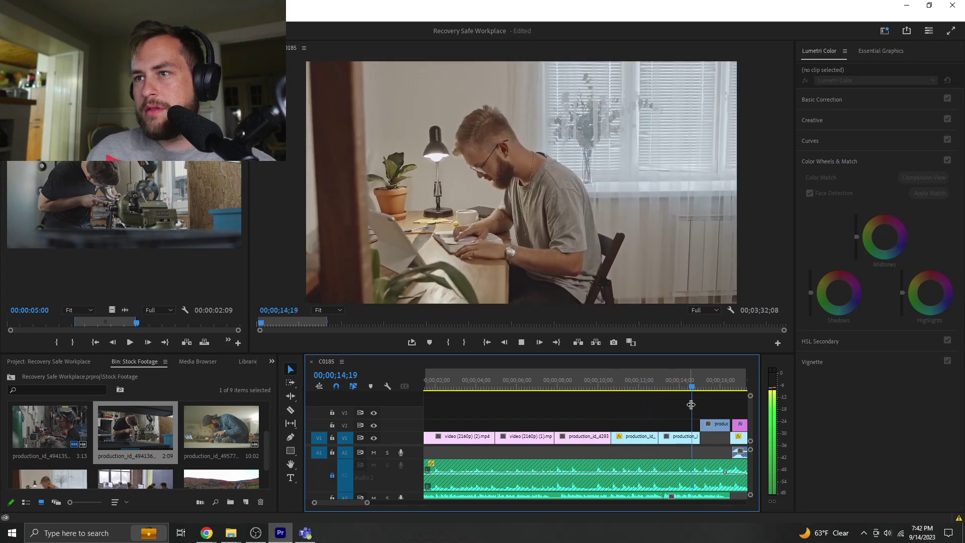
# - Delete the desk clip from V1, move the V2 vise shot earlier, and review from 12;10
pyautogui.click(676, 436)
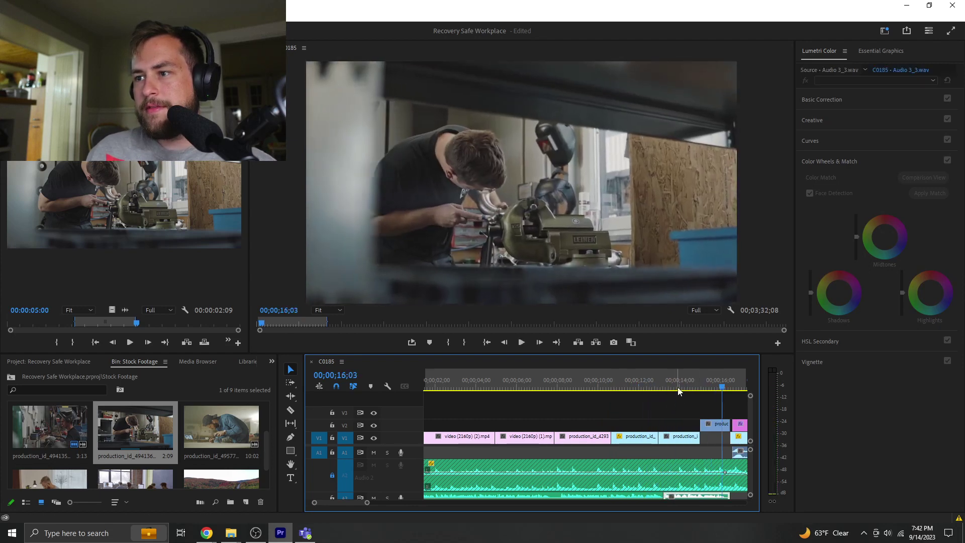
pyautogui.press('Delete')
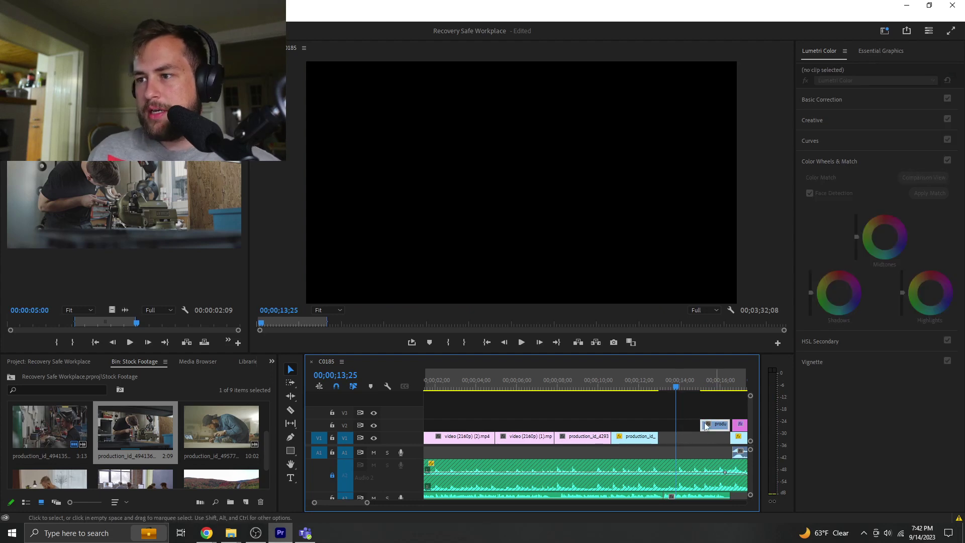
pyautogui.moveTo(706, 427); pyautogui.dragTo(683, 423)
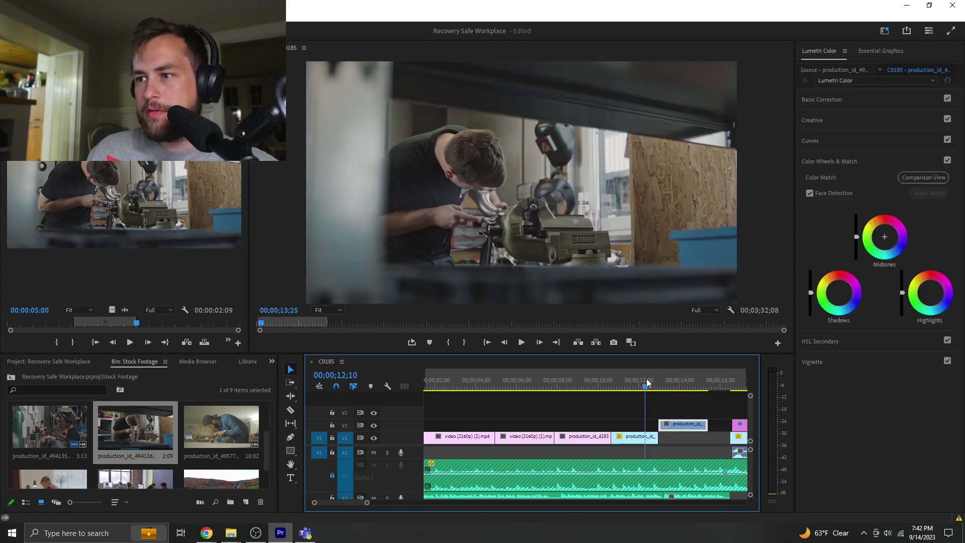
pyautogui.click(656, 401)
pyautogui.press('space')
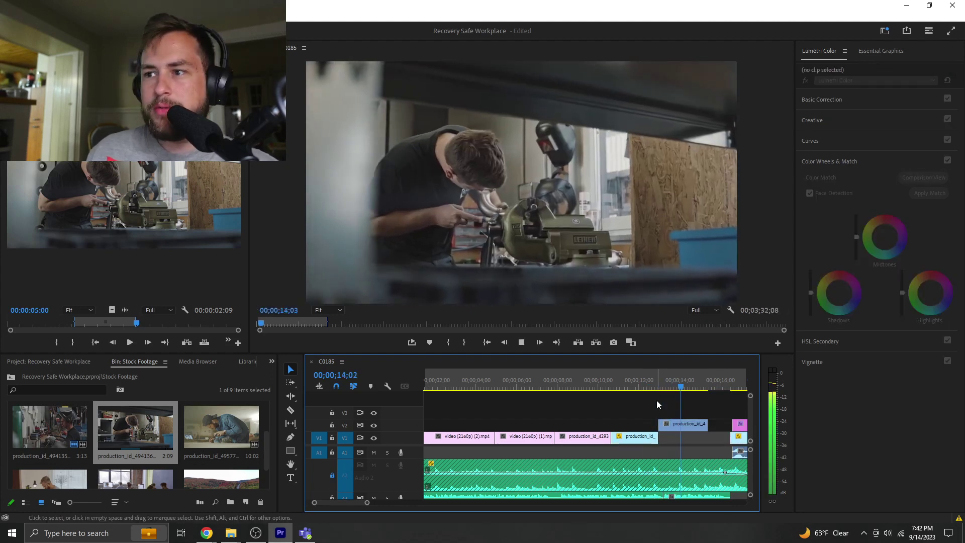
pyautogui.press('space')
pyautogui.click(699, 496)
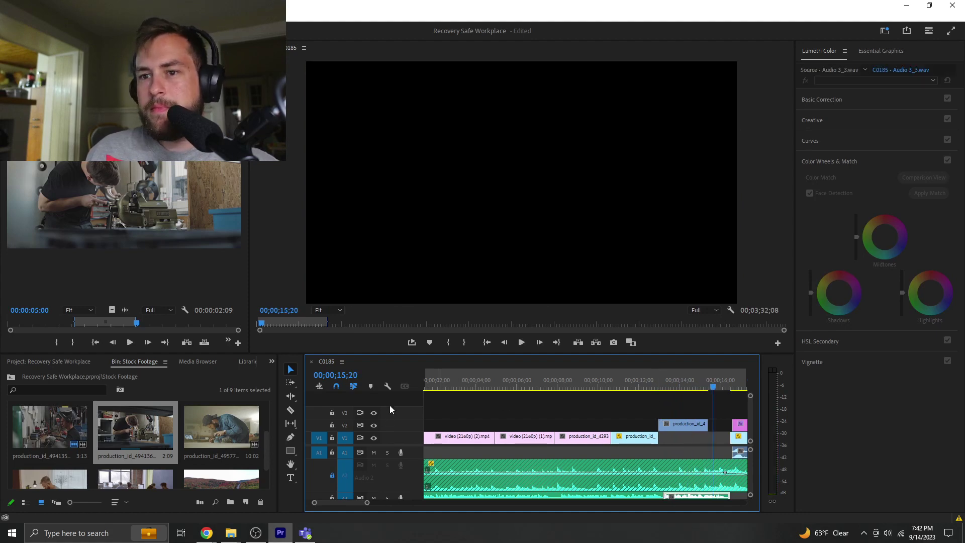
pyautogui.click(207, 533)
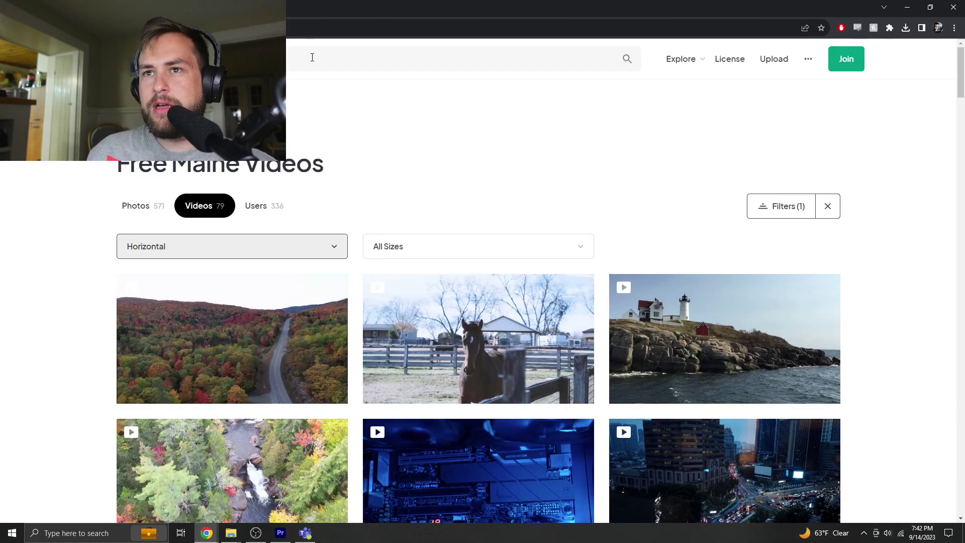
# - Search Pexels for 'female work place' and download the cottonbro studio office clip
pyautogui.click(312, 57)
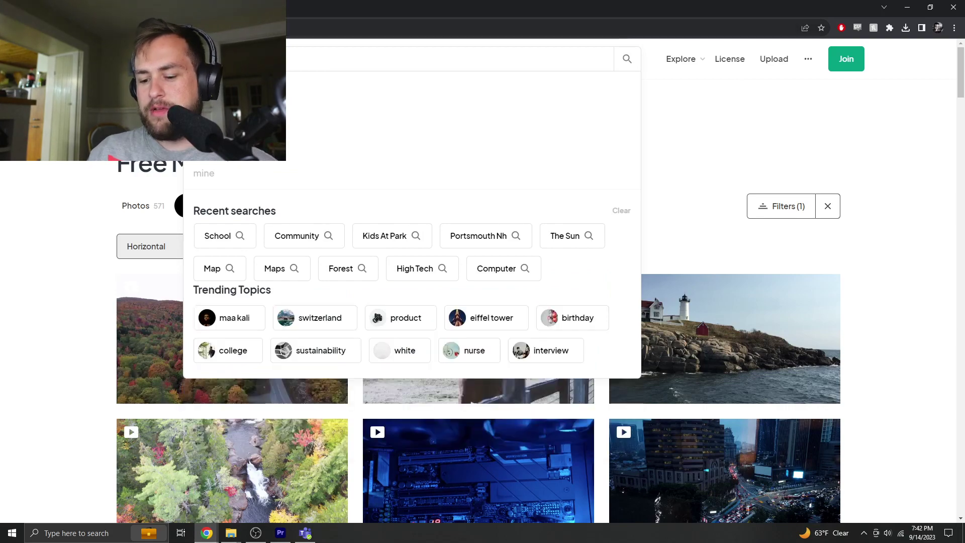
pyautogui.write('female work p')
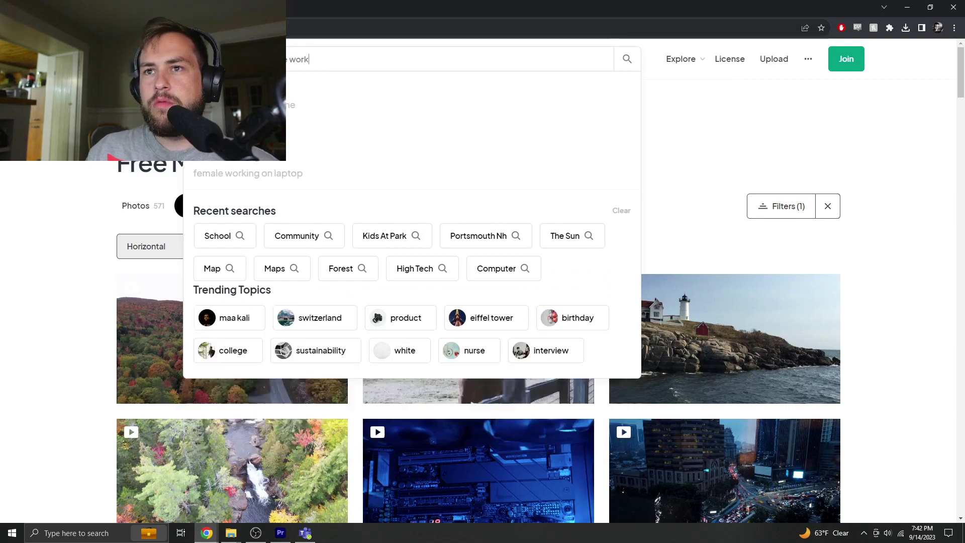
pyautogui.write('lace')
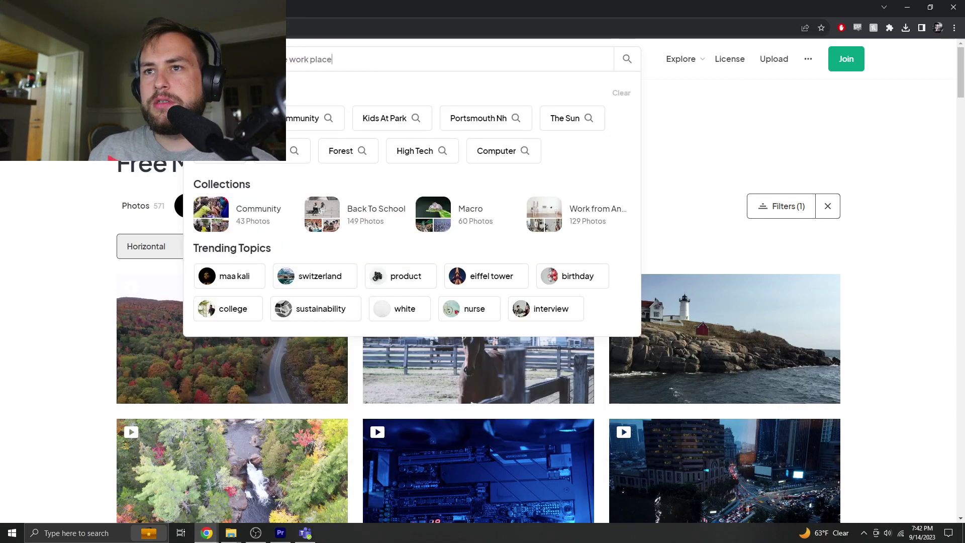
pyautogui.press('Return')
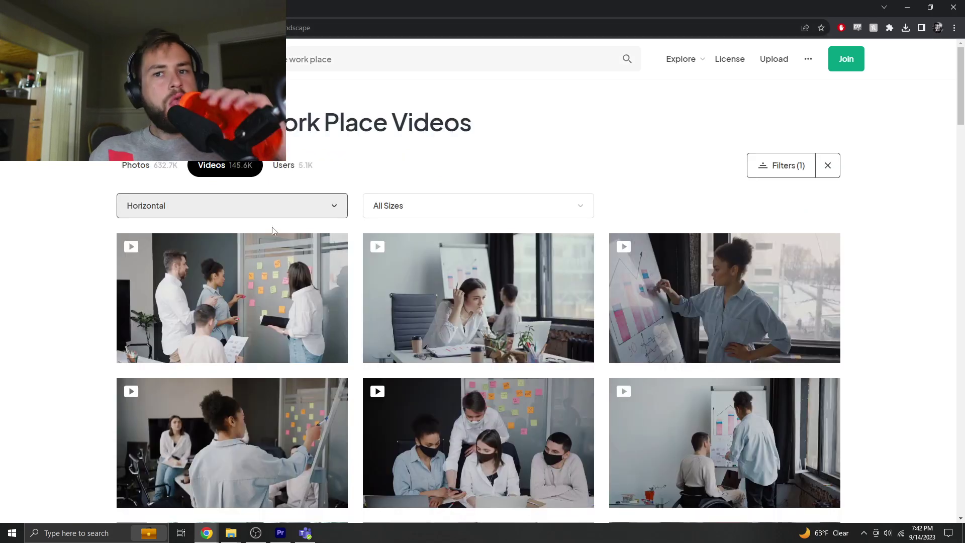
pyautogui.scroll(-10, 388, 284)
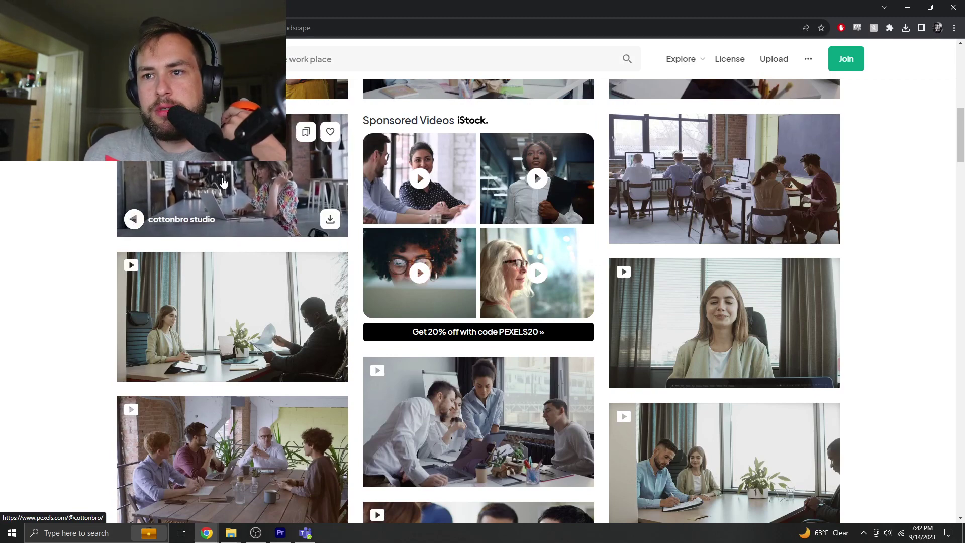
pyautogui.scroll(-4, 719, 314)
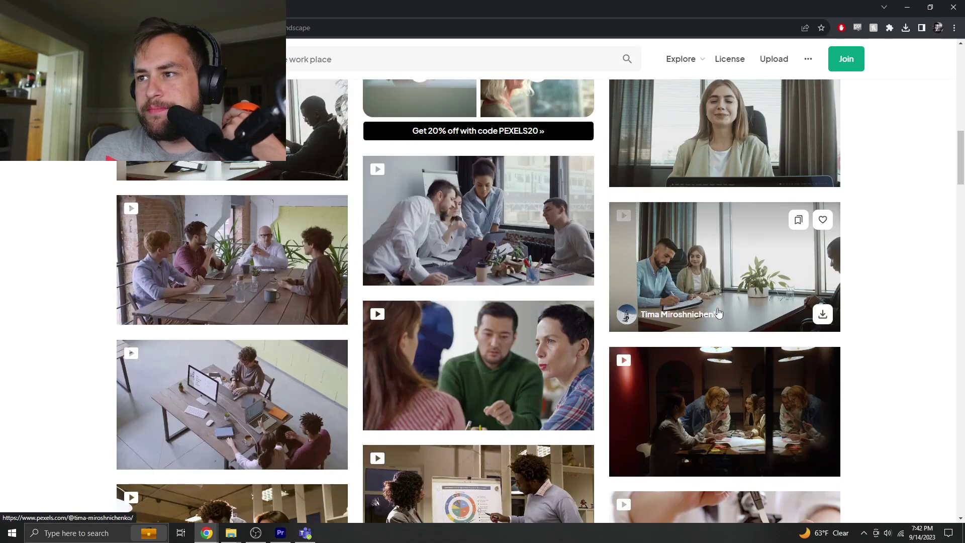
pyautogui.scroll(-9, 719, 313)
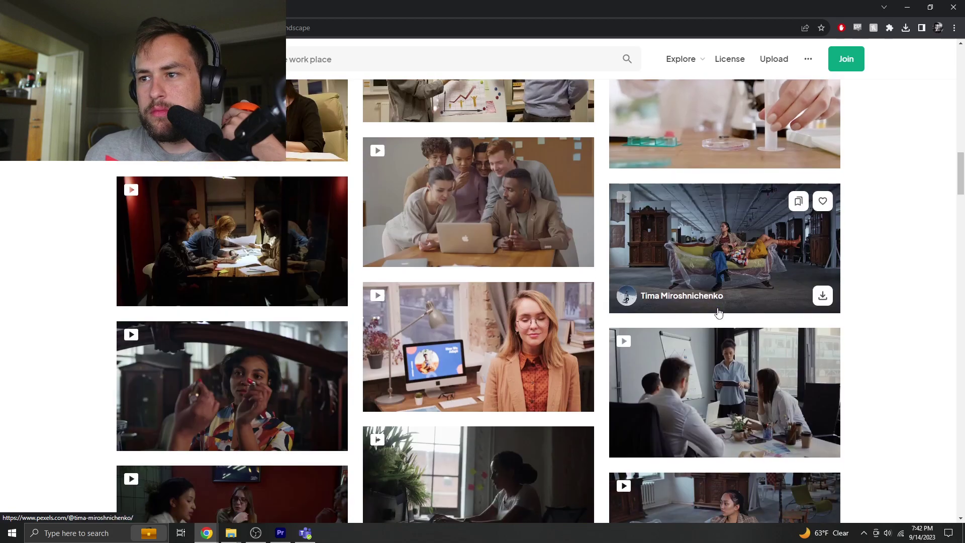
pyautogui.scroll(13, 276, 284)
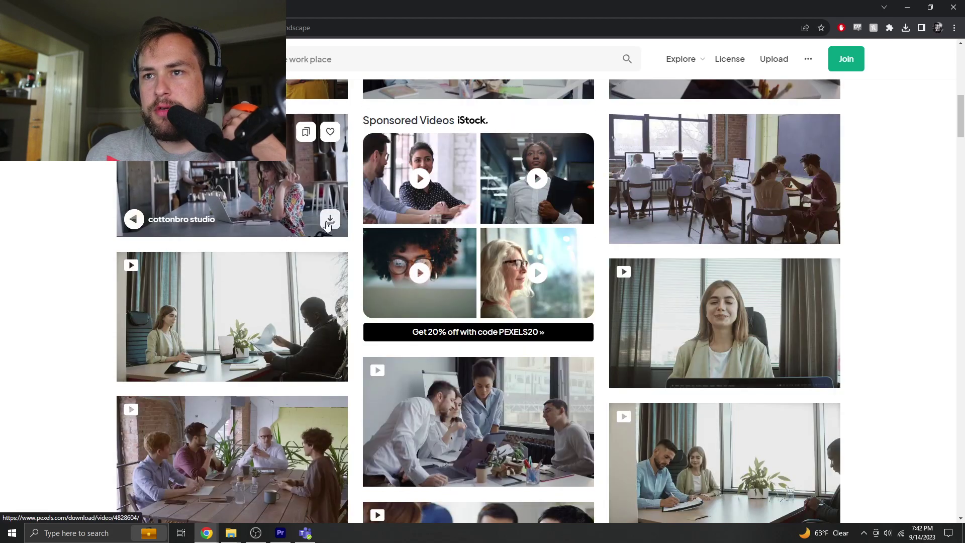
pyautogui.click(327, 220)
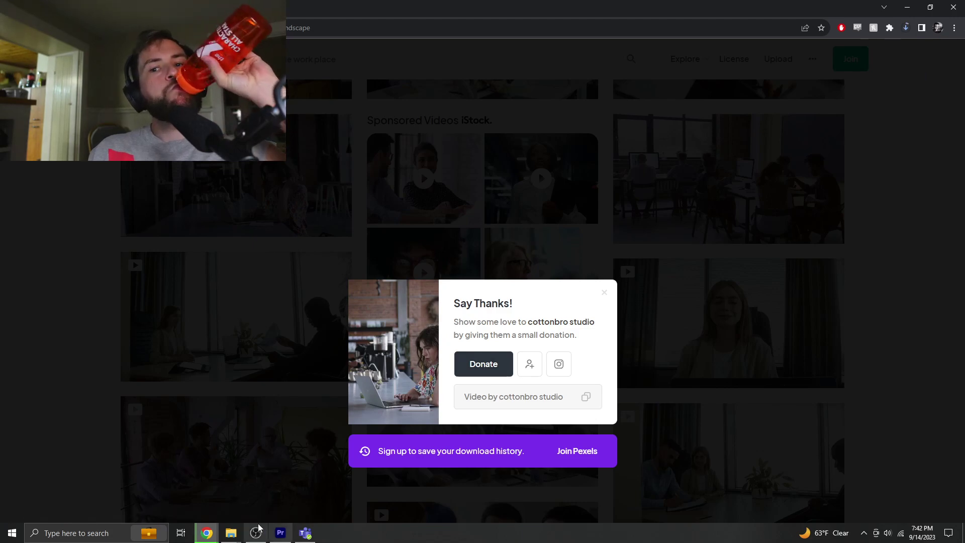
pyautogui.moveTo(239, 537)
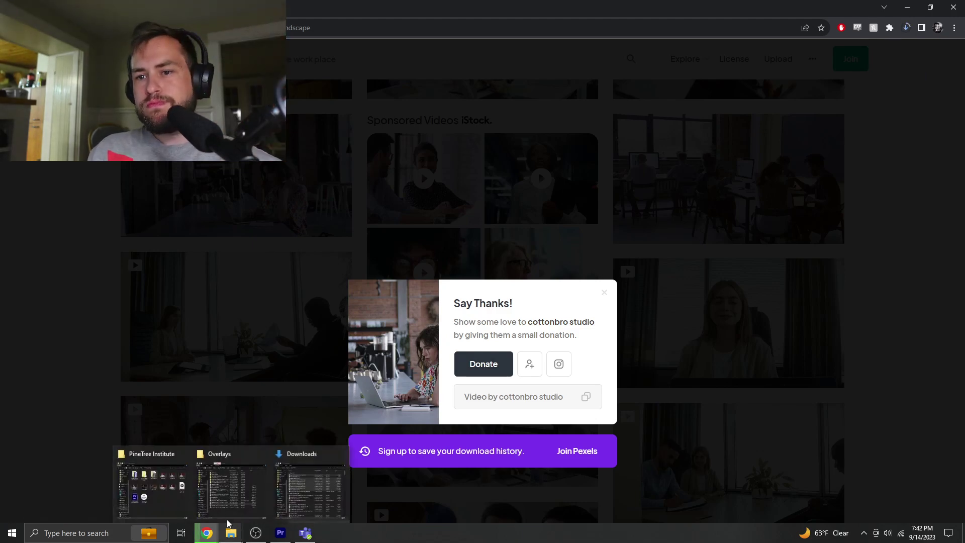
pyautogui.click(156, 490)
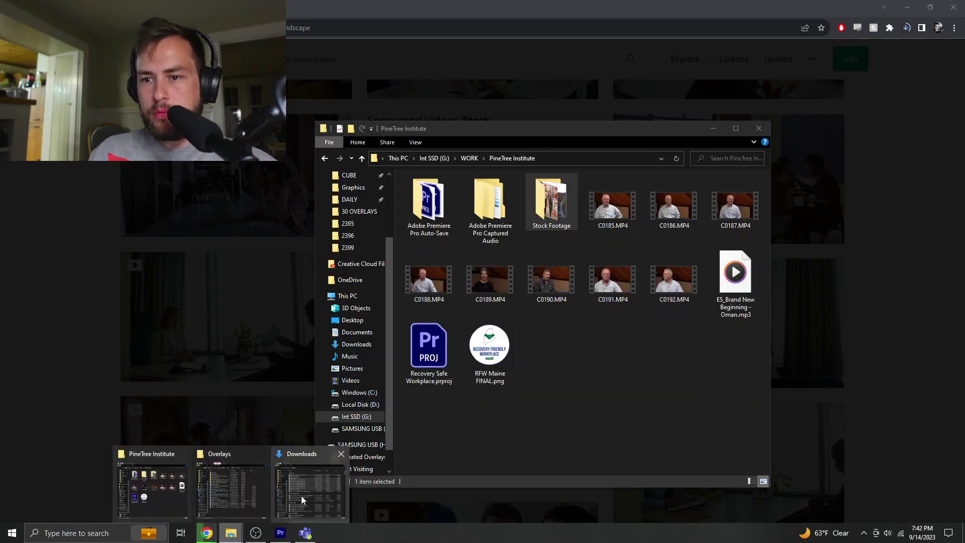
pyautogui.click(312, 490)
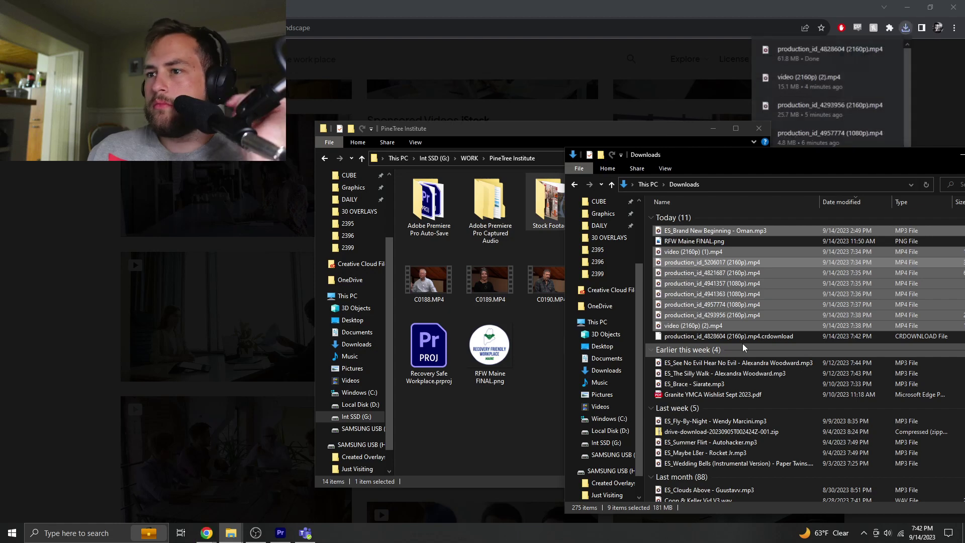
pyautogui.click(695, 263)
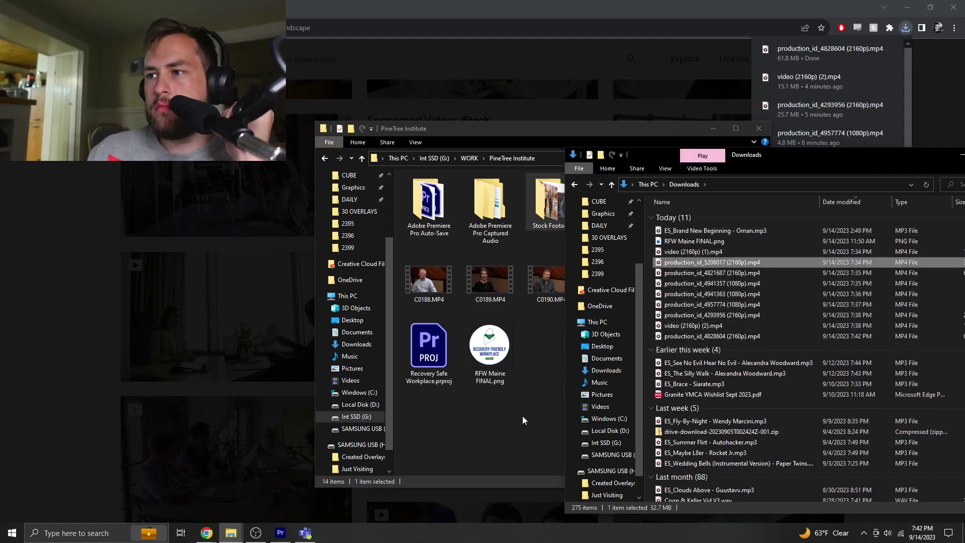
pyautogui.click(734, 337)
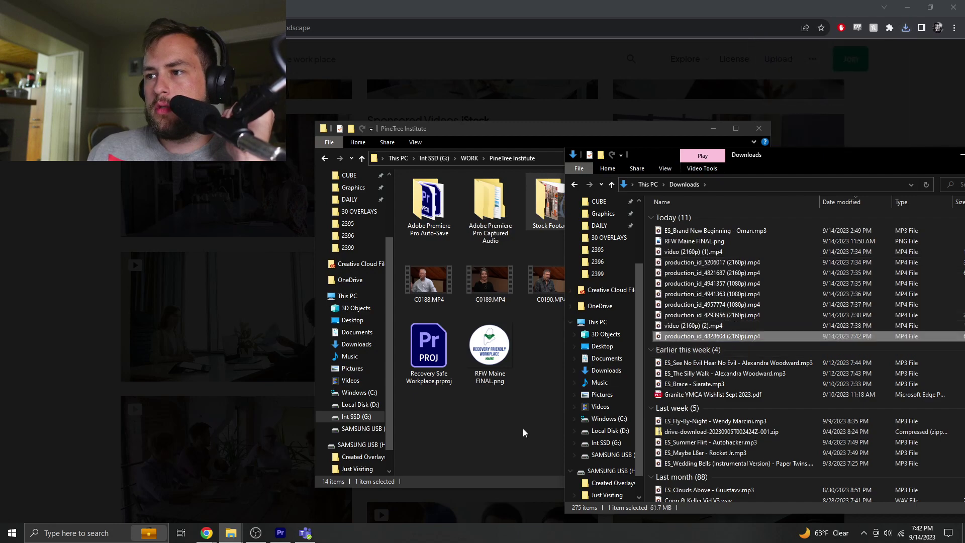
pyautogui.click(233, 537)
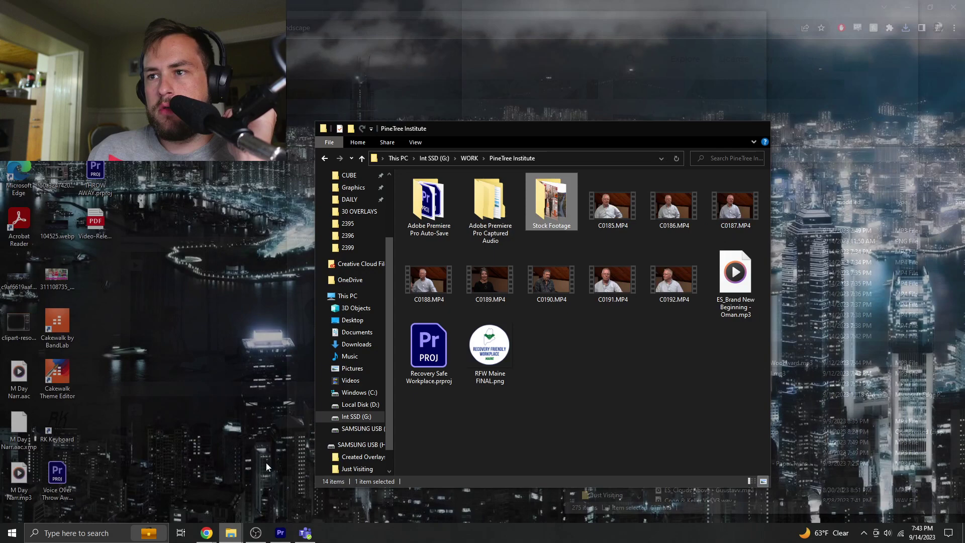
pyautogui.click(176, 490)
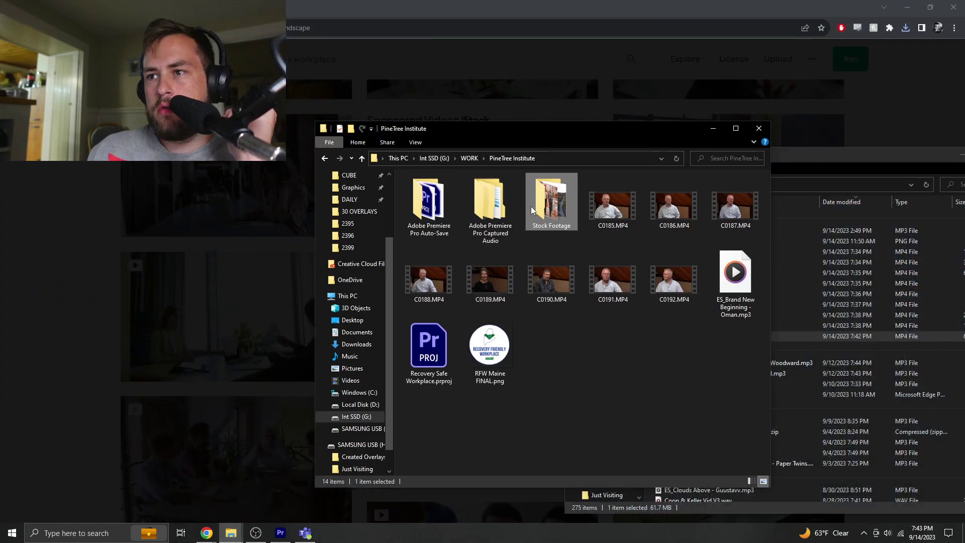
pyautogui.doubleClick(547, 210)
pyautogui.moveTo(813, 336); pyautogui.dragTo(557, 340)
# - Import production_id_4828604 into Premiere's Stock Footage bin
pyautogui.click(277, 533)
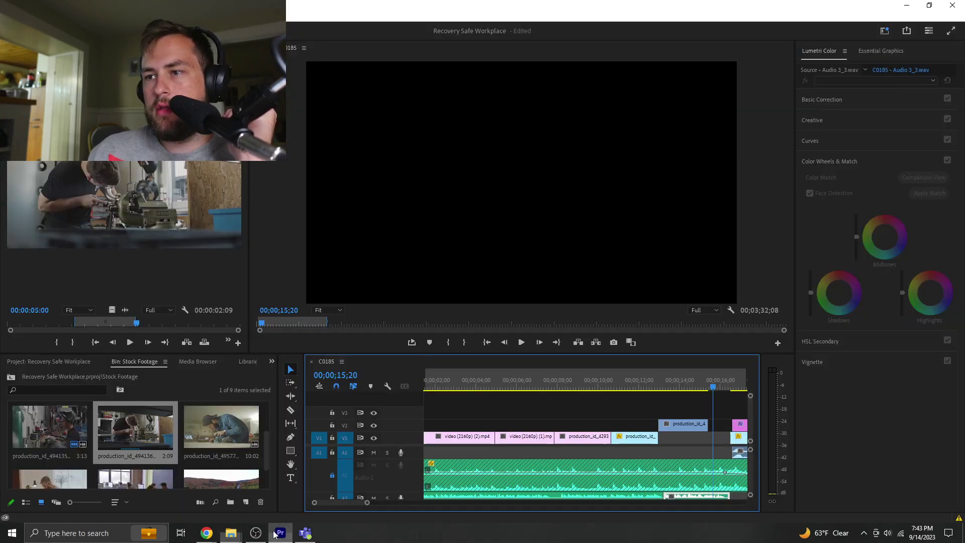
pyautogui.moveTo(230, 536)
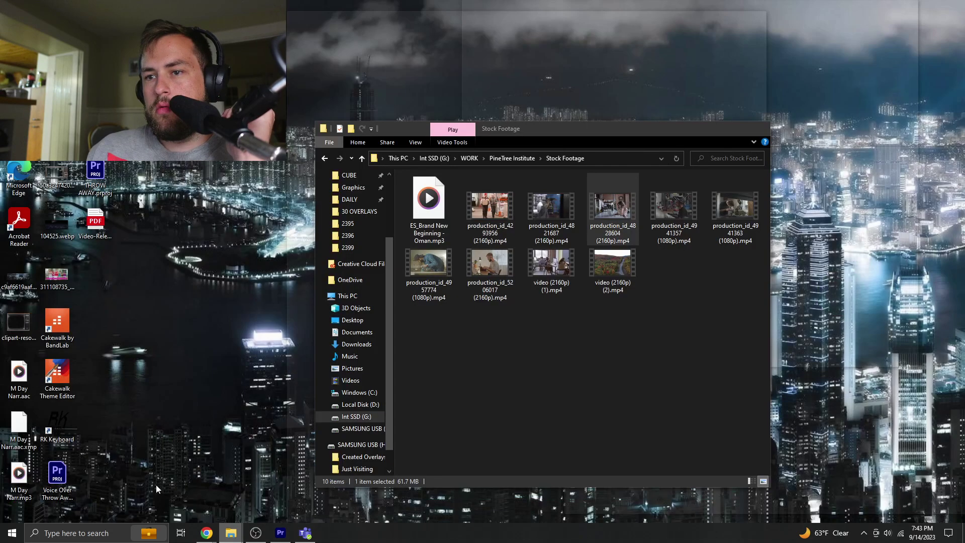
pyautogui.click(169, 486)
pyautogui.moveTo(374, 430); pyautogui.dragTo(173, 447)
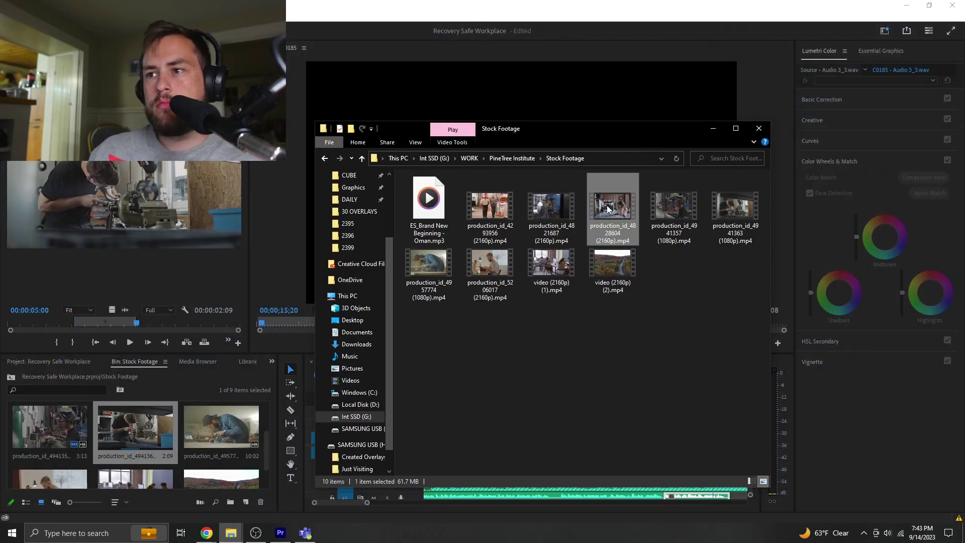
pyautogui.moveTo(608, 209); pyautogui.dragTo(184, 444)
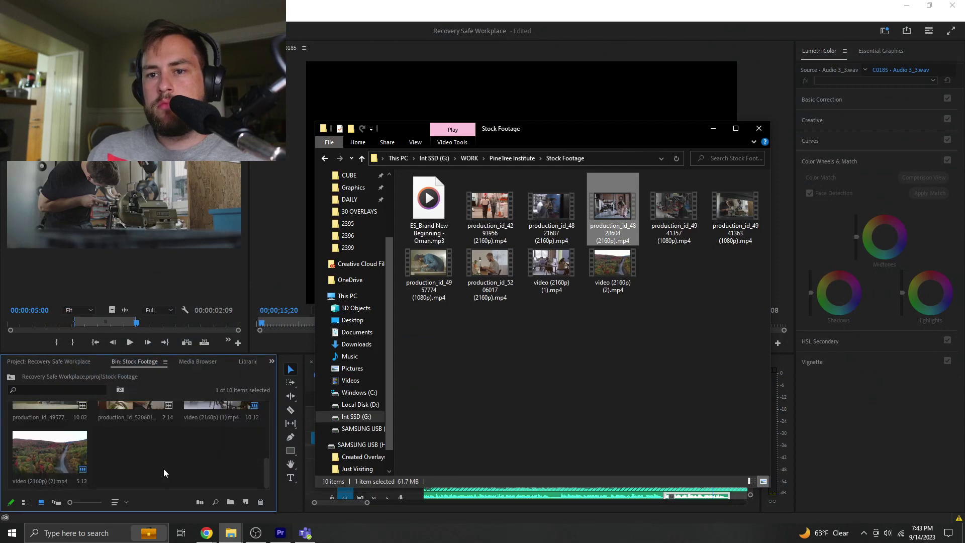
pyautogui.scroll(4, 164, 472)
# - Load the new clip in the Source monitor, mark an out point at 2;15, and place it on V3
pyautogui.click(46, 426)
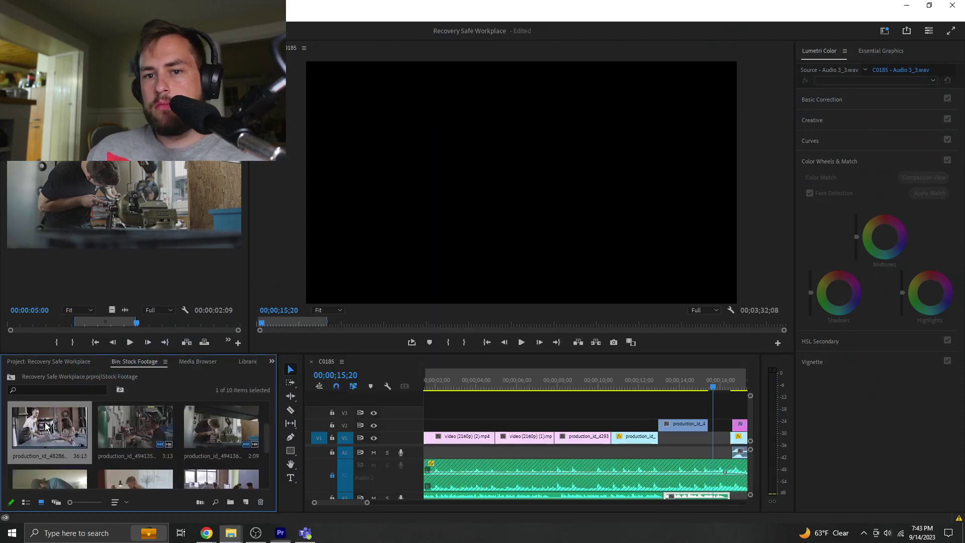
pyautogui.doubleClick(45, 426)
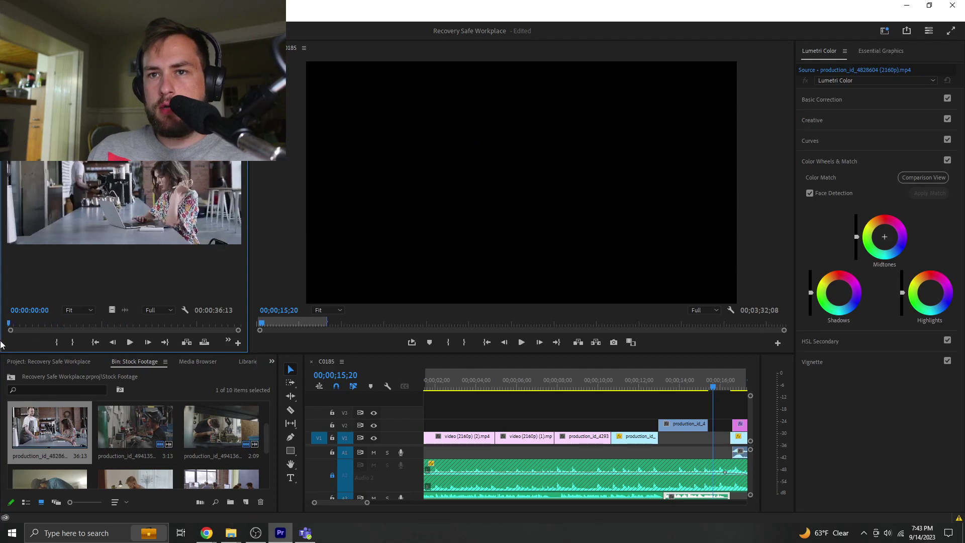
pyautogui.press('space')
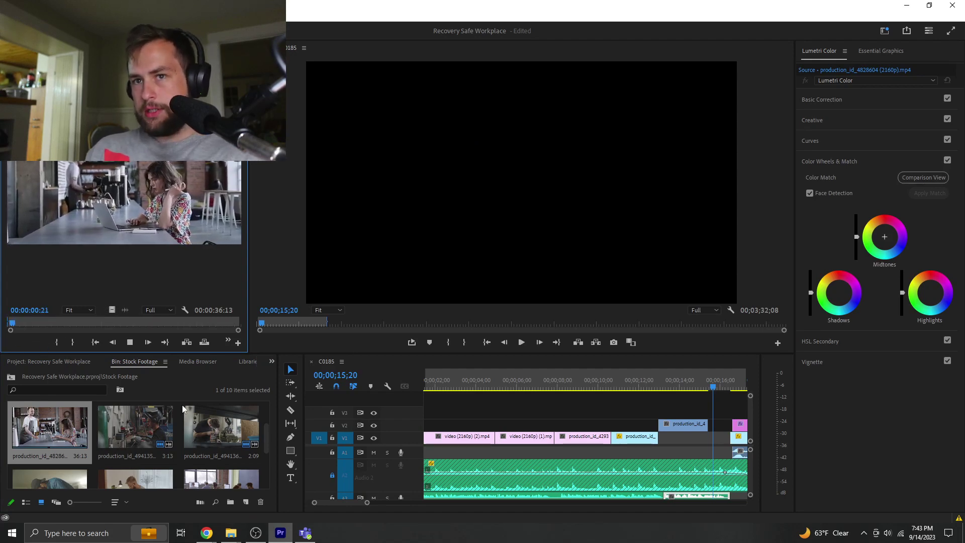
pyautogui.press('o')
pyautogui.press('space')
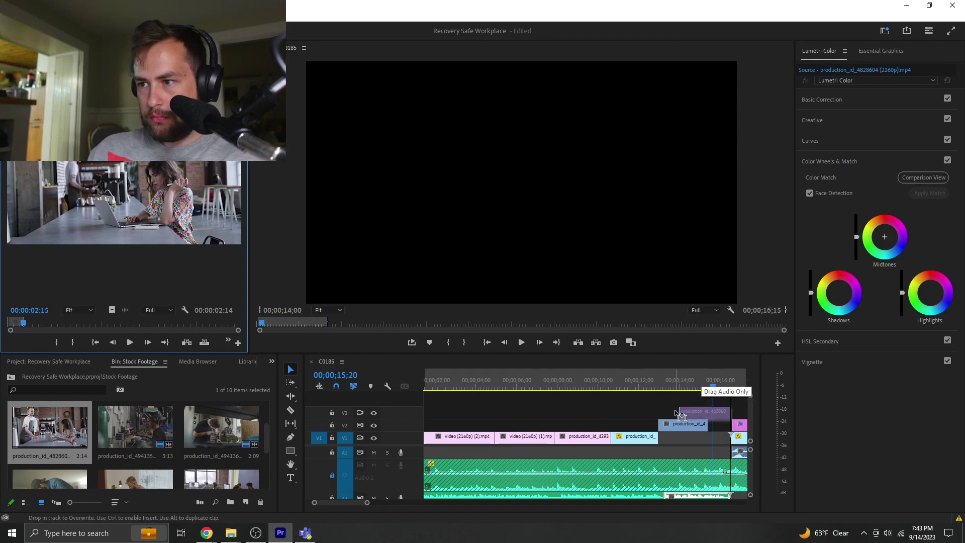
pyautogui.moveTo(681, 417); pyautogui.dragTo(681, 417)
pyautogui.click(659, 392)
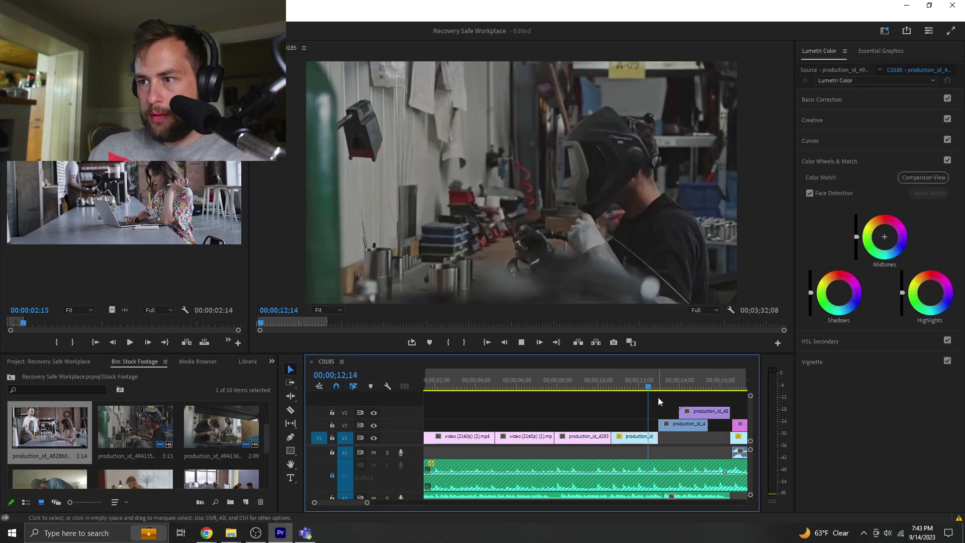
# - Move the V2 B-roll clip to start around 12;27 and play back to check it
pyautogui.press('space')
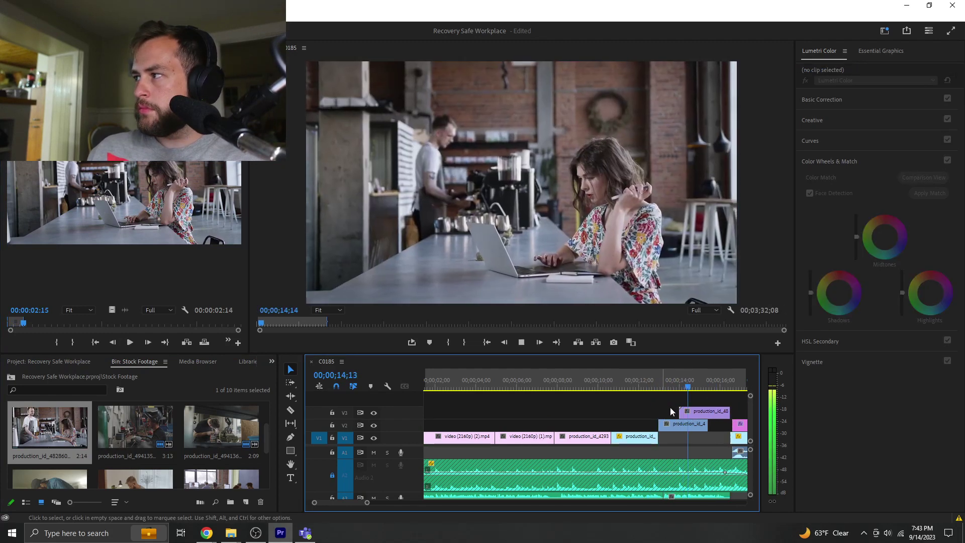
pyautogui.press('space')
pyautogui.click(598, 387)
pyautogui.click(619, 409)
pyautogui.press('space')
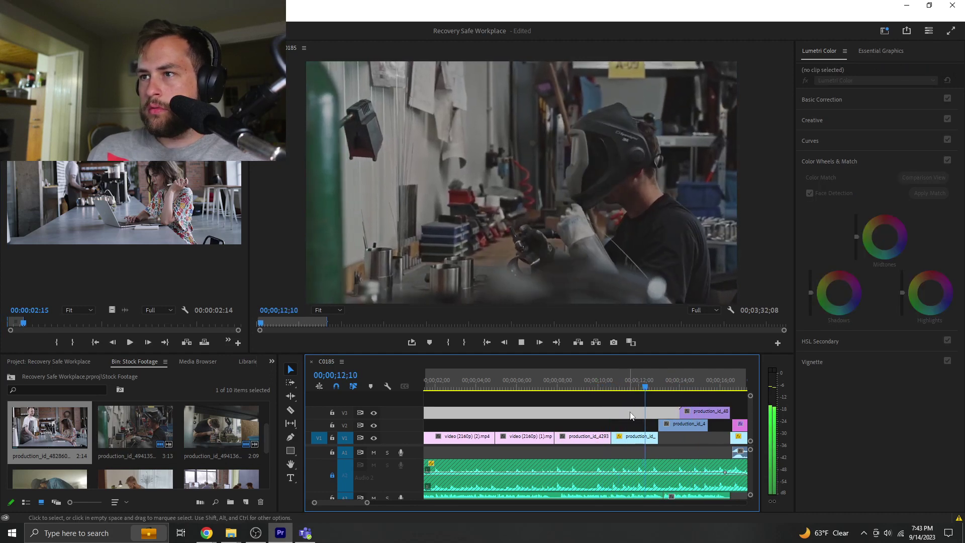
pyautogui.click(669, 424)
pyautogui.moveTo(671, 427); pyautogui.dragTo(670, 427)
pyautogui.press('space')
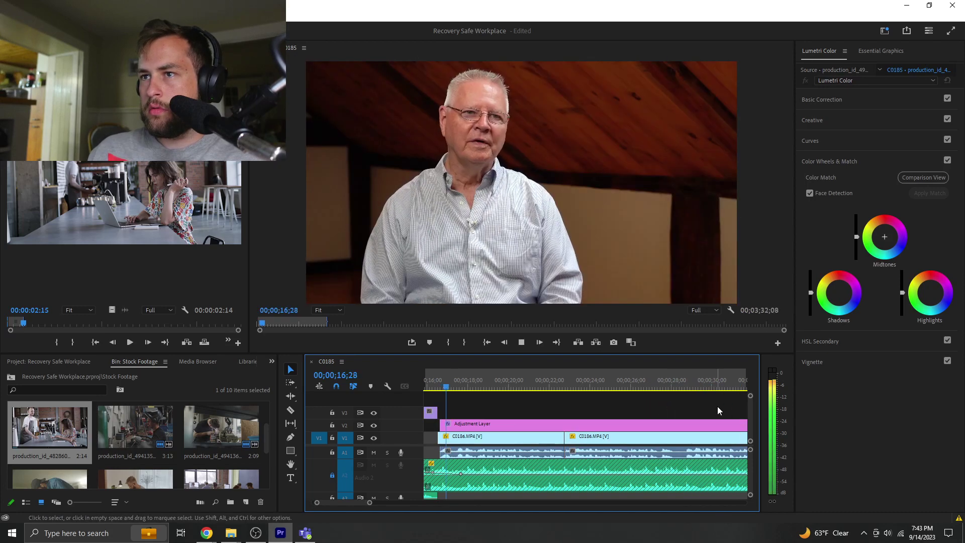
pyautogui.press('space')
# - Zoom the timeline out and move the short purple V3 clip into V1's opening gap
pyautogui.moveTo(440, 406); pyautogui.dragTo(443, 424)
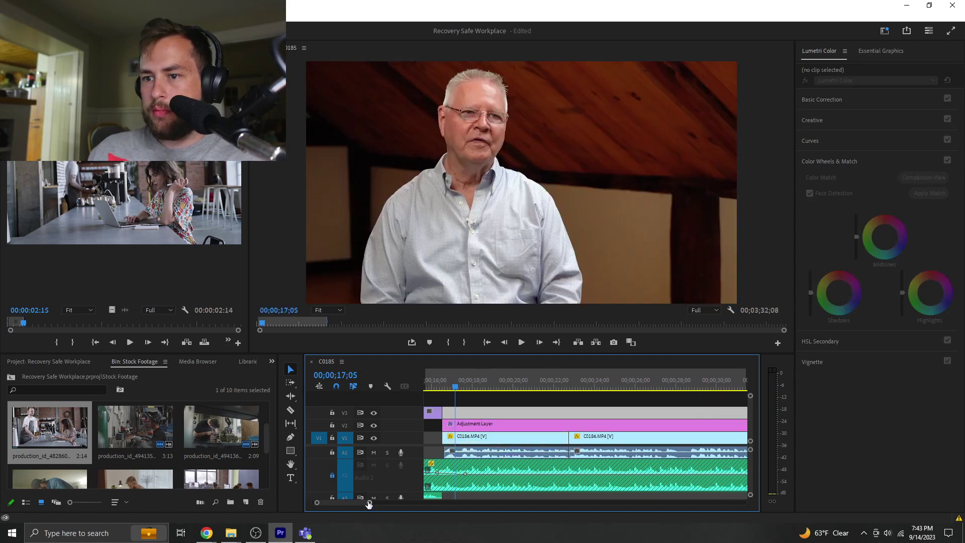
pyautogui.moveTo(368, 505); pyautogui.dragTo(431, 502)
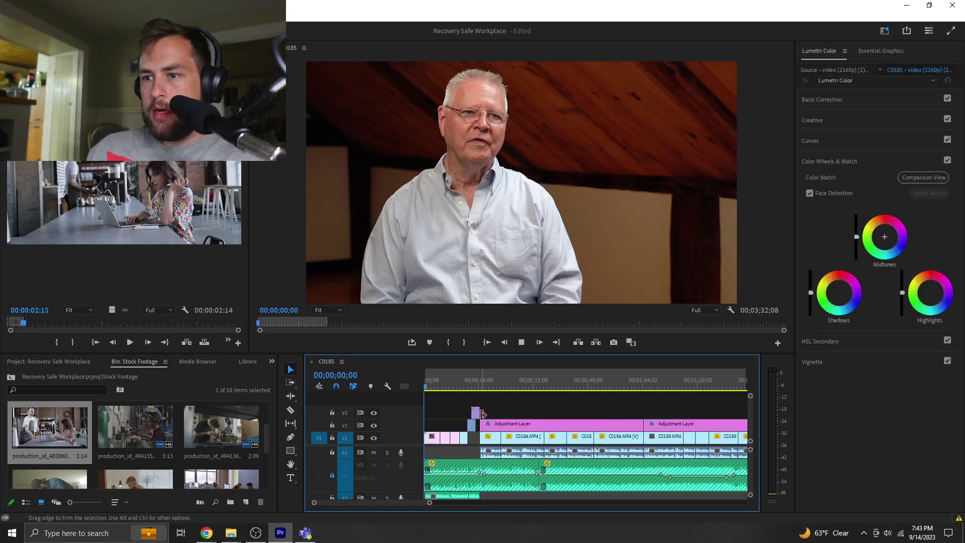
pyautogui.press('Home')
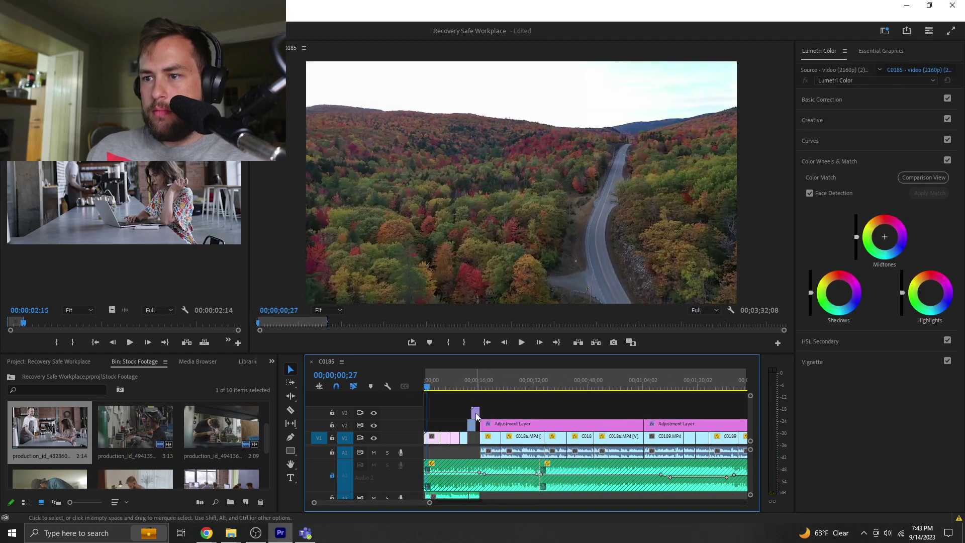
pyautogui.moveTo(478, 417); pyautogui.dragTo(476, 437)
pyautogui.click(463, 386)
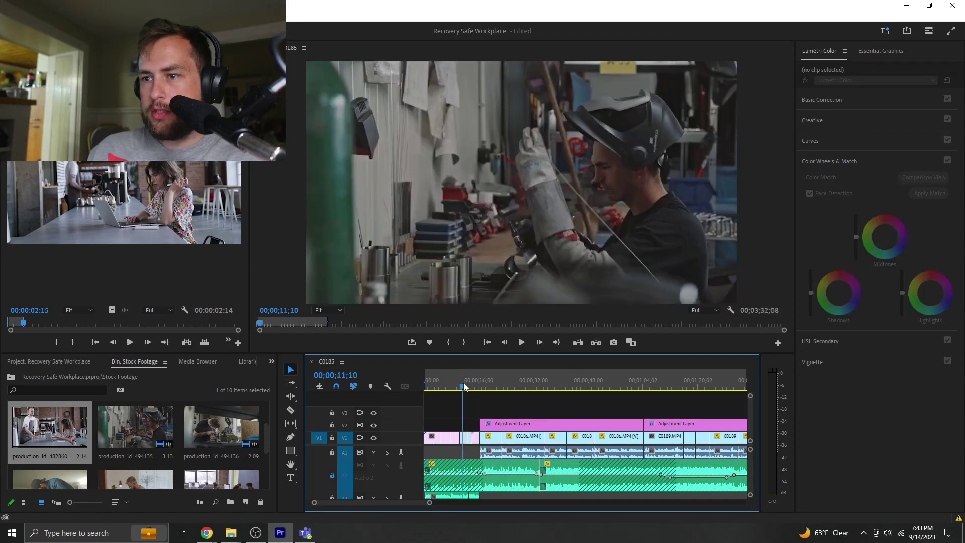
pyautogui.press('space')
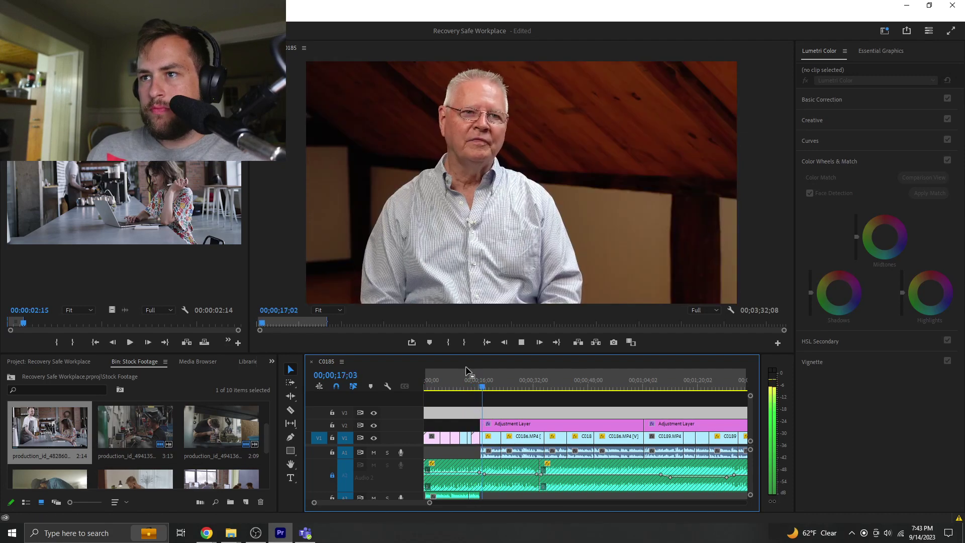
# - Load RFW Maine FINAL.png and place its video on V3 at the sequence start
pyautogui.press('Home')
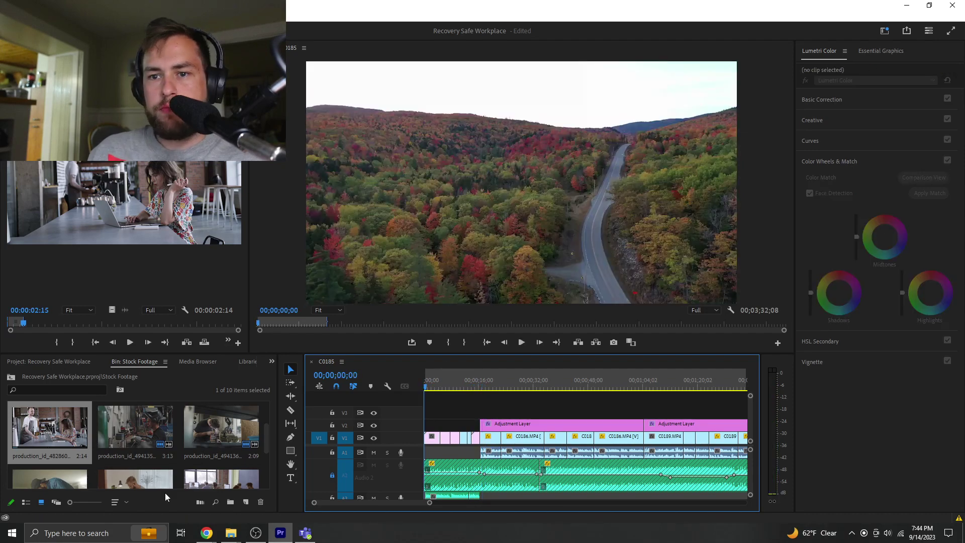
pyautogui.scroll(3, 157, 457)
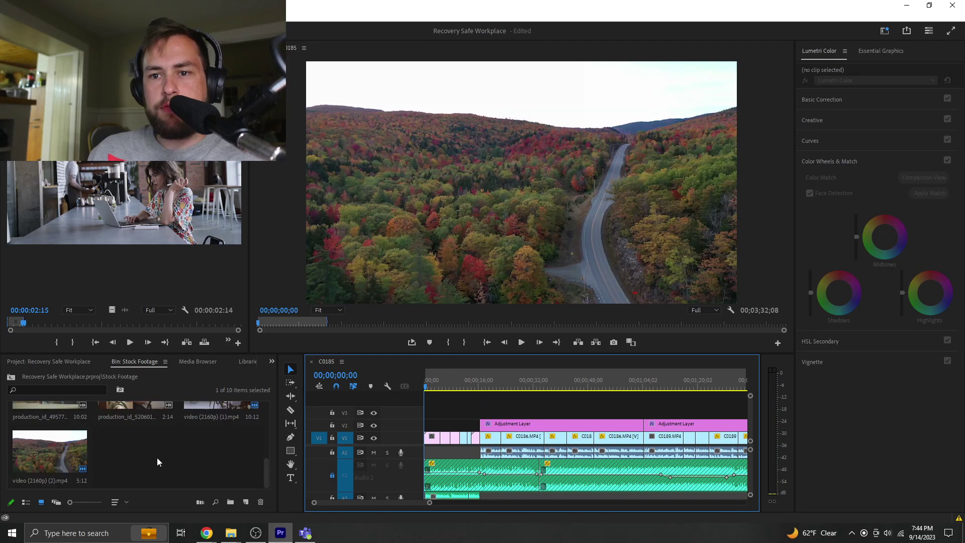
pyautogui.click(53, 361)
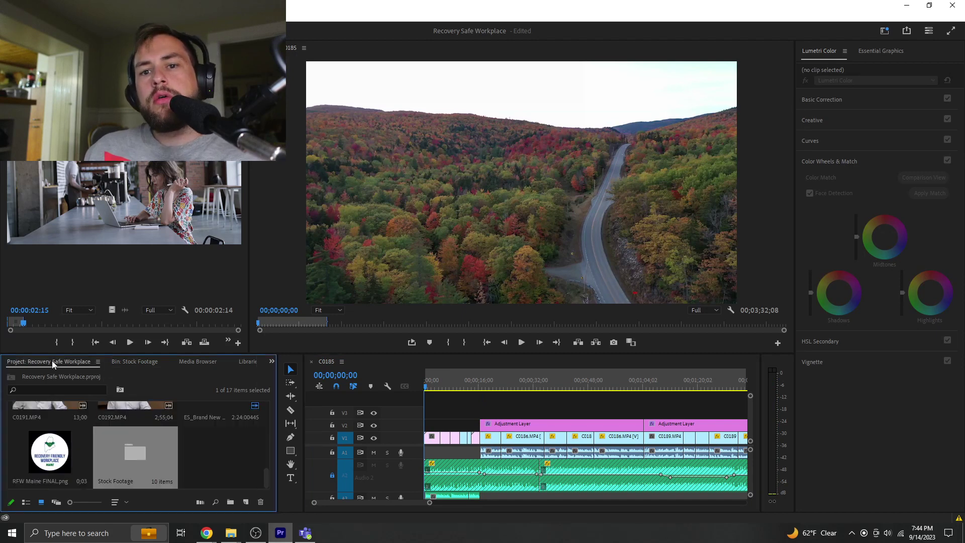
pyautogui.doubleClick(58, 453)
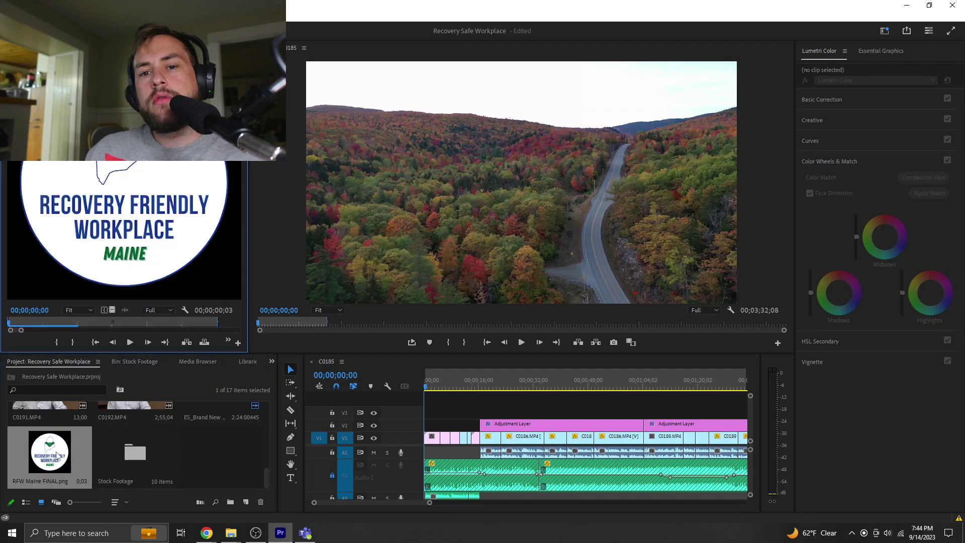
pyautogui.moveTo(113, 311); pyautogui.dragTo(435, 411)
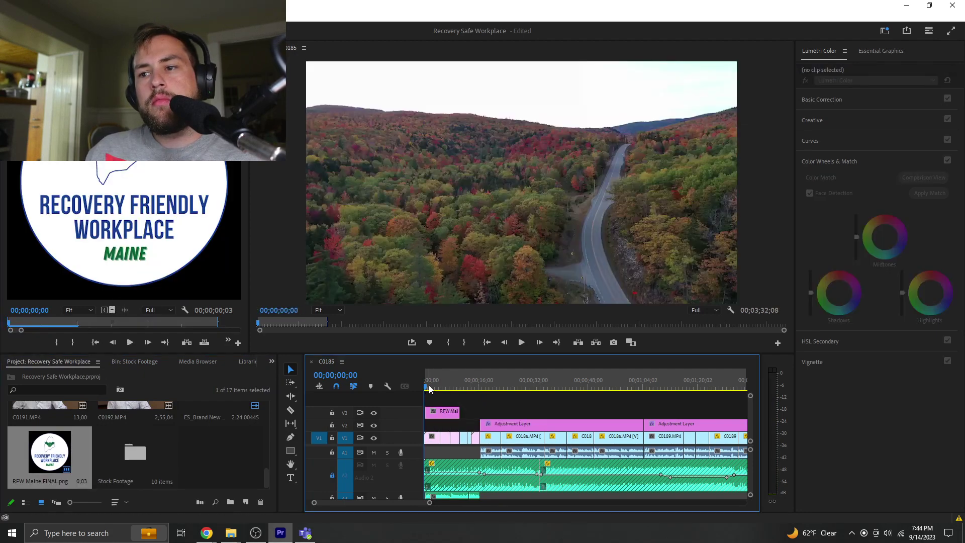
pyautogui.press('space')
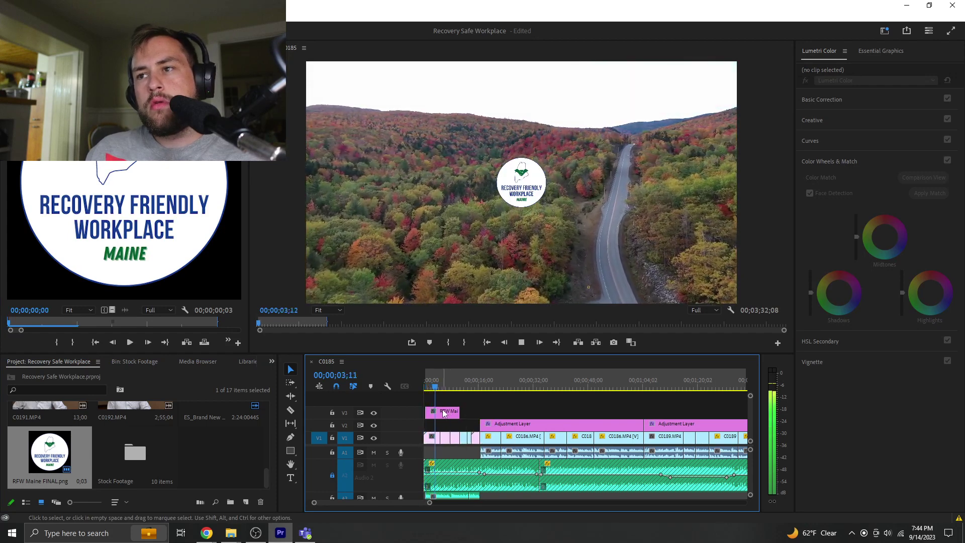
# - Show the logo clip's opacity settings and undo an accidental adjustment layer move
pyautogui.click(444, 412)
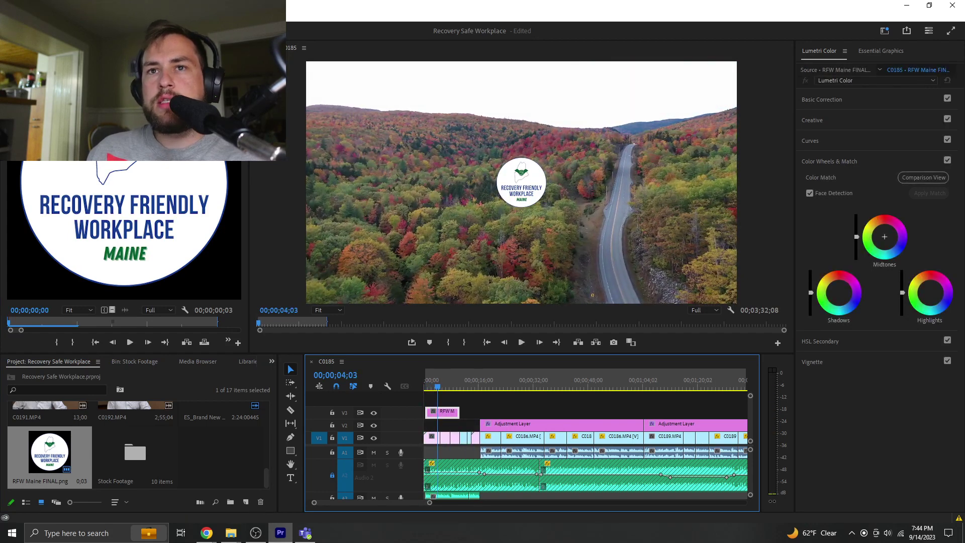
pyautogui.hotkey('shift', '5')
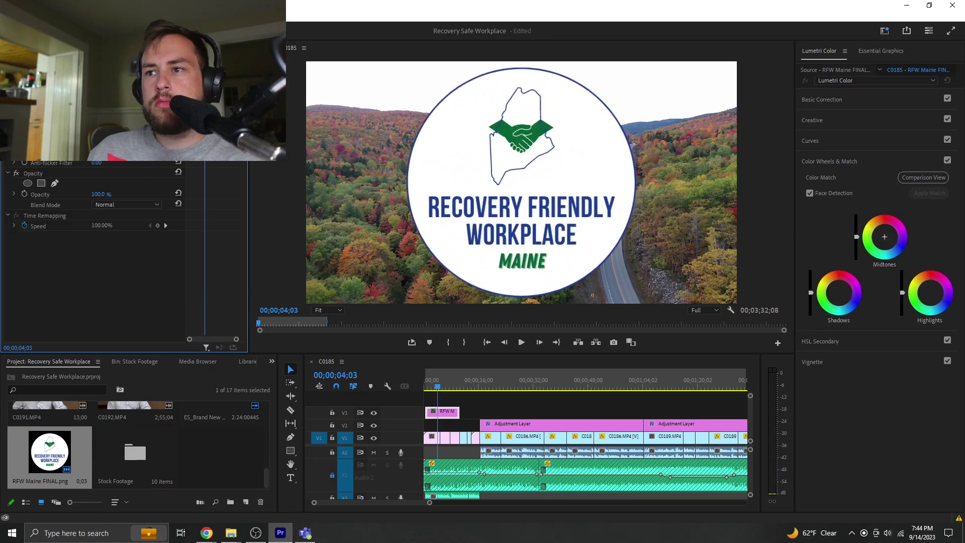
pyautogui.moveTo(436, 388); pyautogui.dragTo(394, 389)
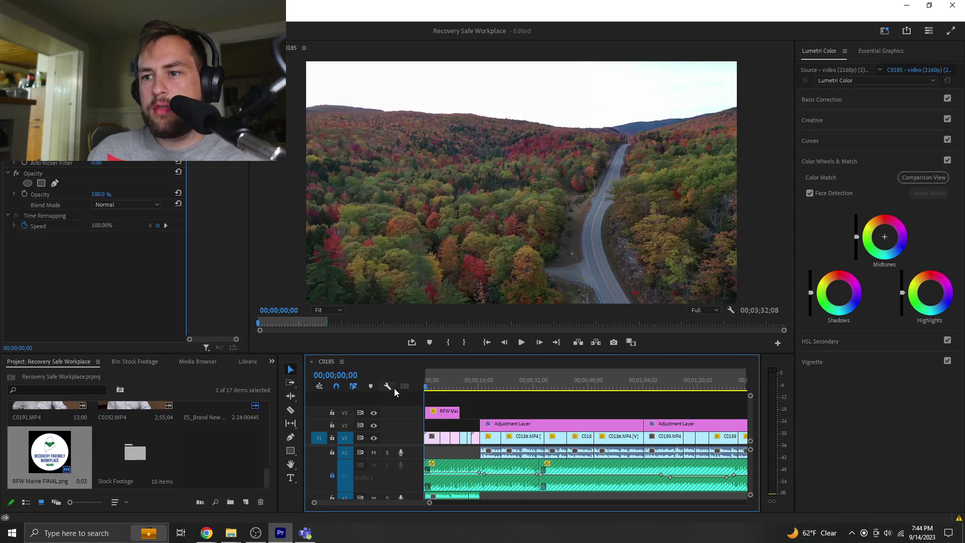
pyautogui.moveTo(497, 425); pyautogui.dragTo(497, 413)
pyautogui.moveTo(434, 413); pyautogui.dragTo(423, 418)
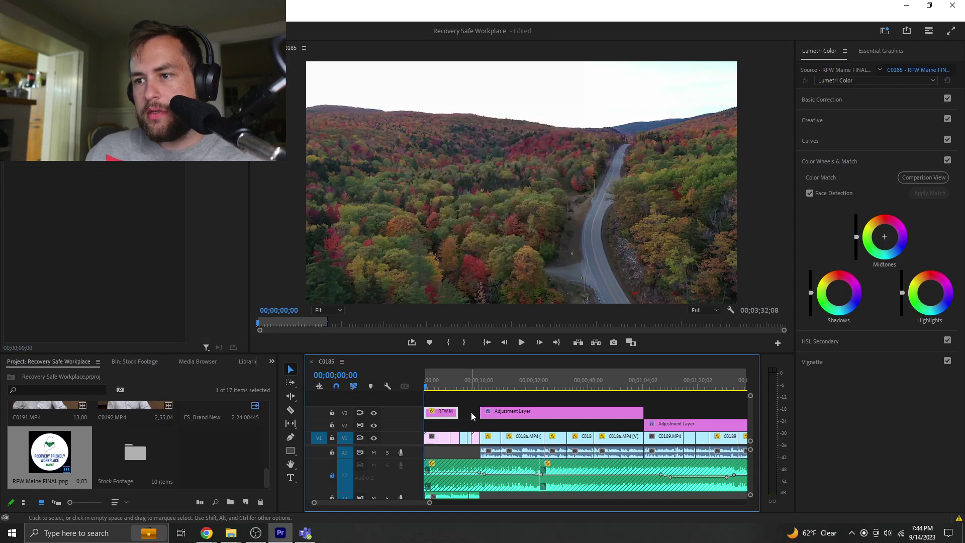
pyautogui.click(471, 412)
pyautogui.hotkey('ctrl', 'z')
pyautogui.click(462, 411)
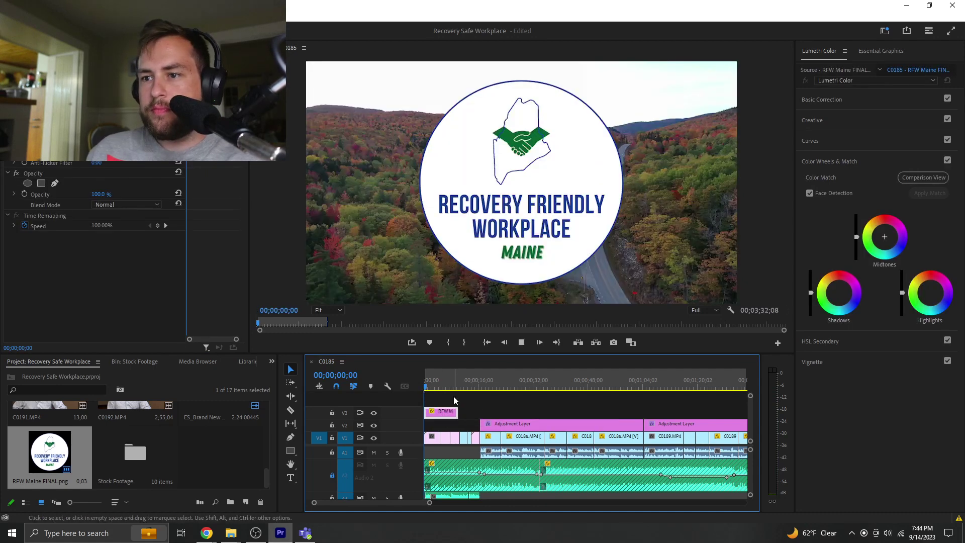
pyautogui.click(454, 396)
# - Extend the V3 logo clip to about 00;00;08;10 and return to the start
pyautogui.press('space')
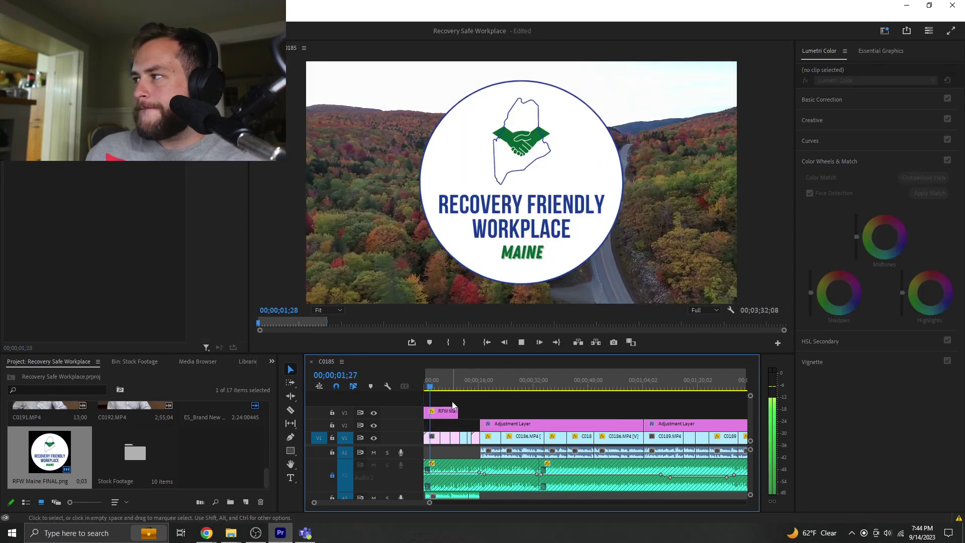
pyautogui.moveTo(458, 411); pyautogui.dragTo(463, 407)
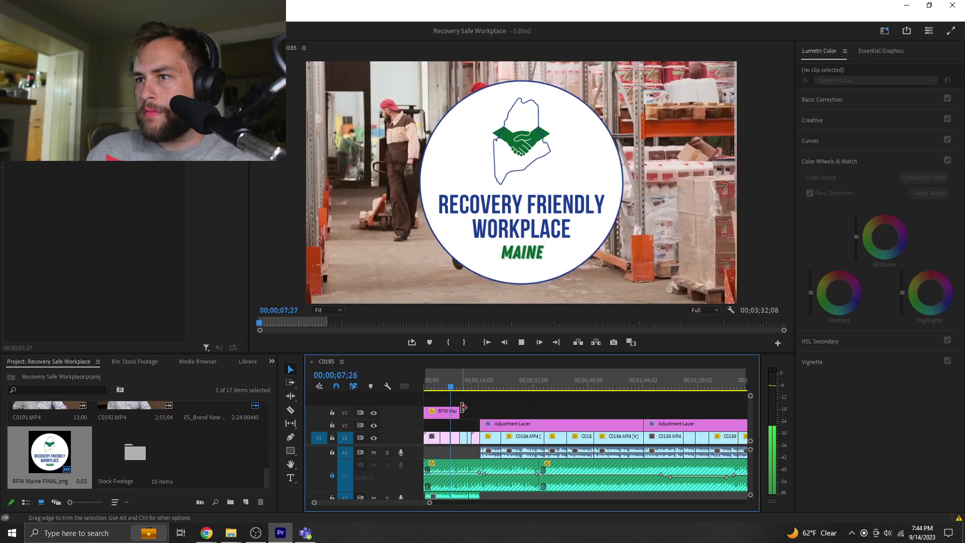
pyautogui.press('space')
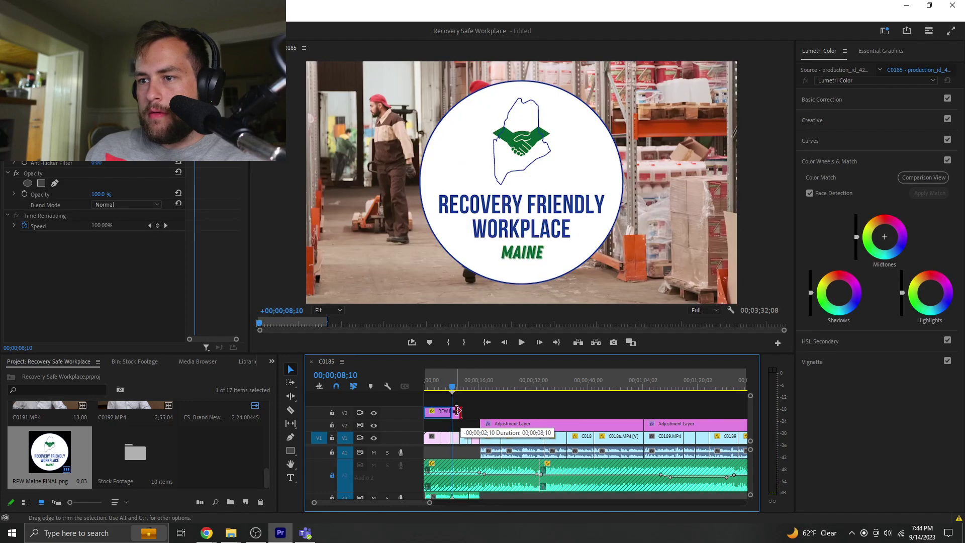
pyautogui.press('Home')
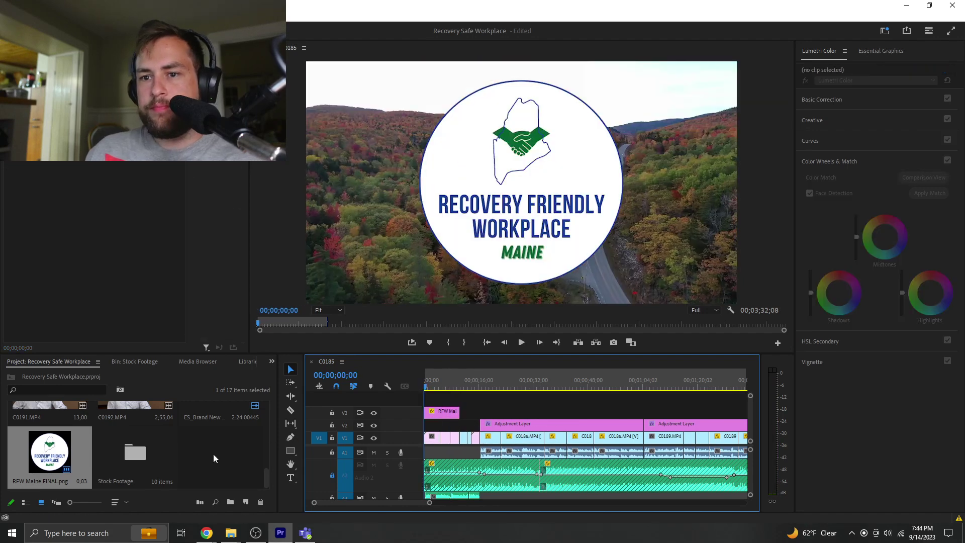
# - Place an Adjustment Layer over the intro on V2
pyautogui.click(217, 454)
pyautogui.scroll(5, 221, 454)
pyautogui.moveTo(68, 425); pyautogui.dragTo(428, 426)
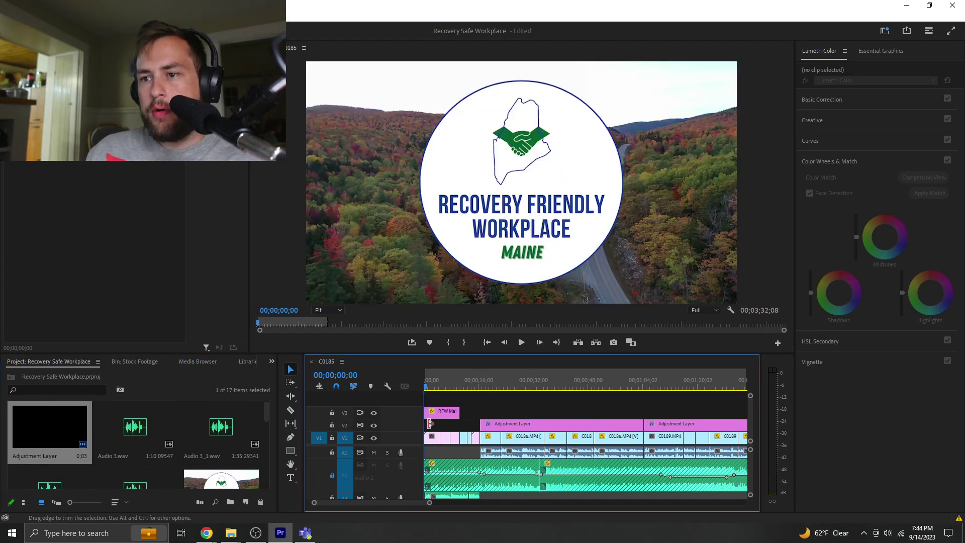
pyautogui.click(447, 428)
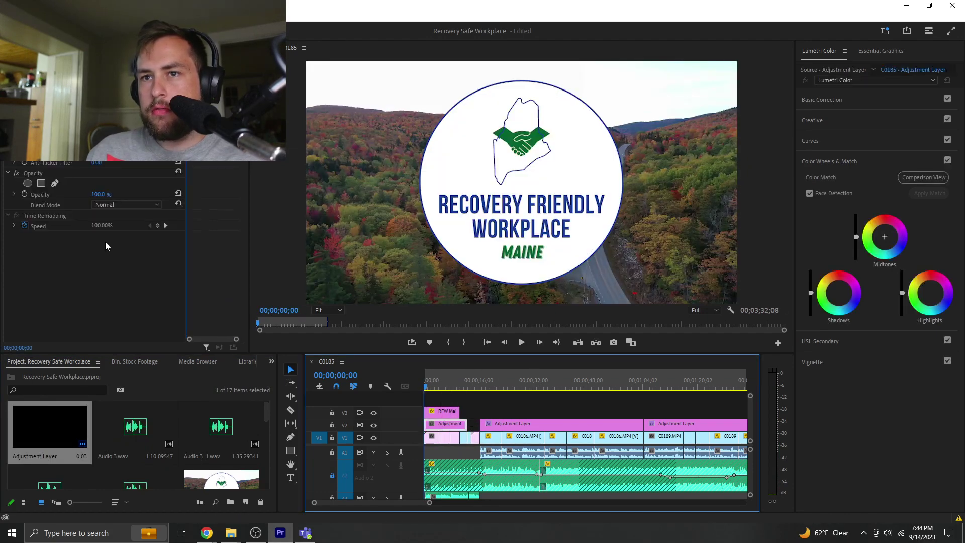
# - Apply Gaussian Blur to the adjustment layer and raise Blurriness to 40
pyautogui.click(271, 365)
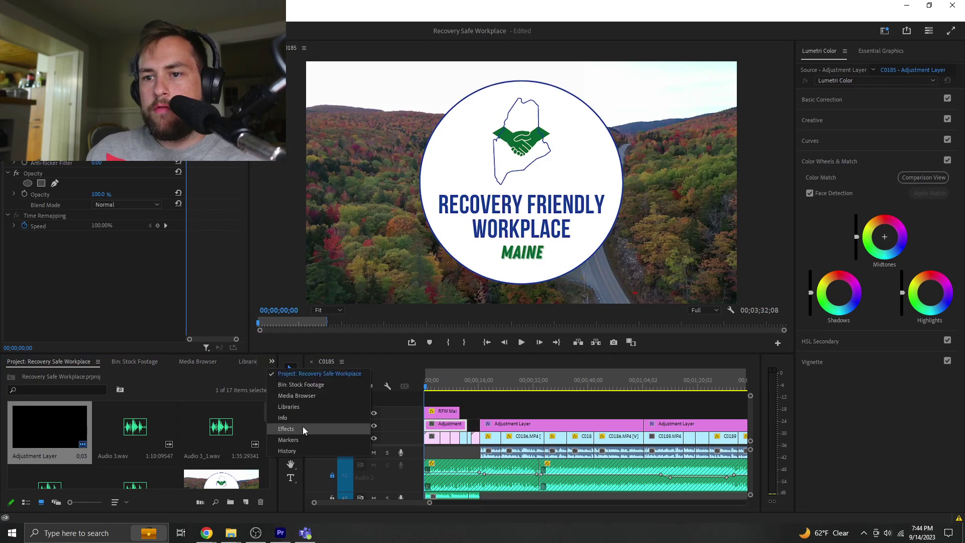
pyautogui.click(322, 426)
pyautogui.click(60, 372)
pyautogui.write('Blur')
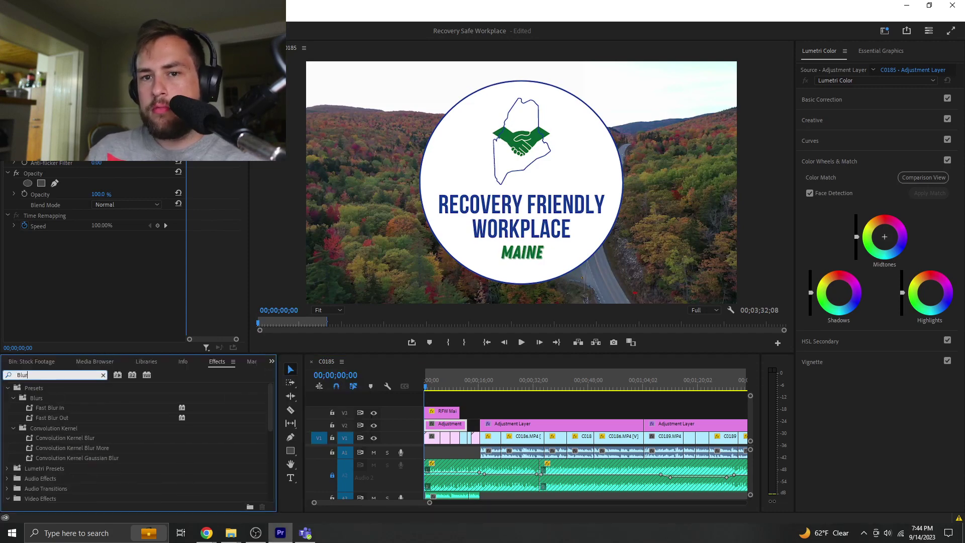
pyautogui.scroll(-3, 85, 463)
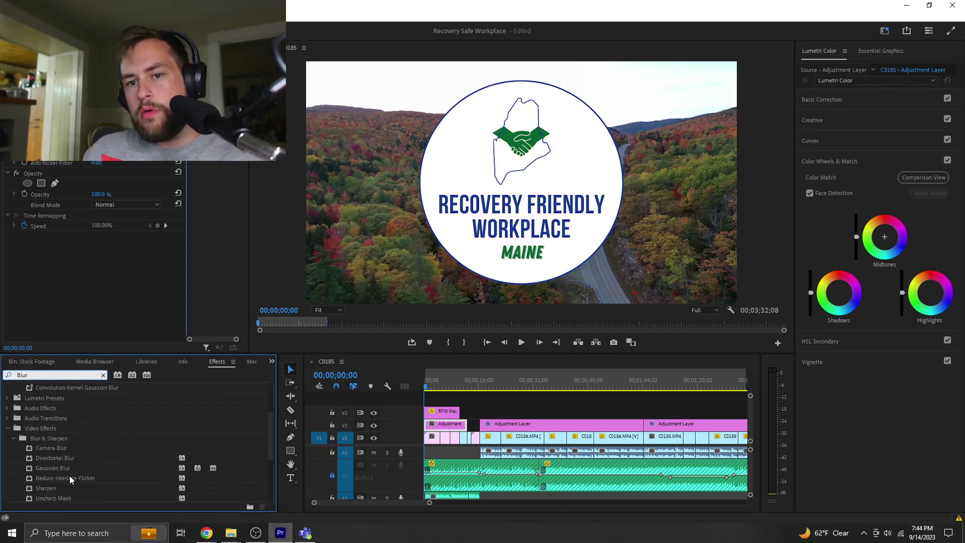
pyautogui.moveTo(59, 468); pyautogui.dragTo(448, 426)
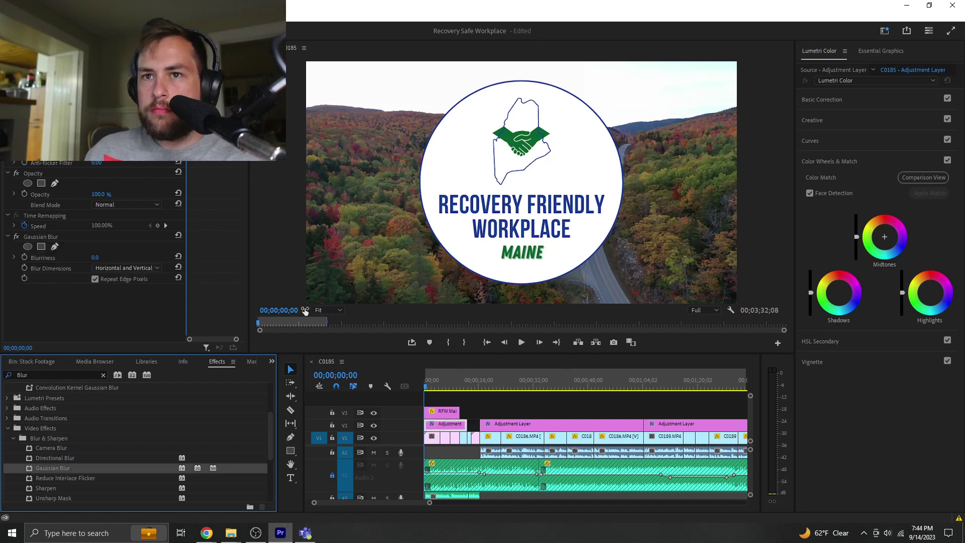
pyautogui.moveTo(96, 258); pyautogui.dragTo(111, 258)
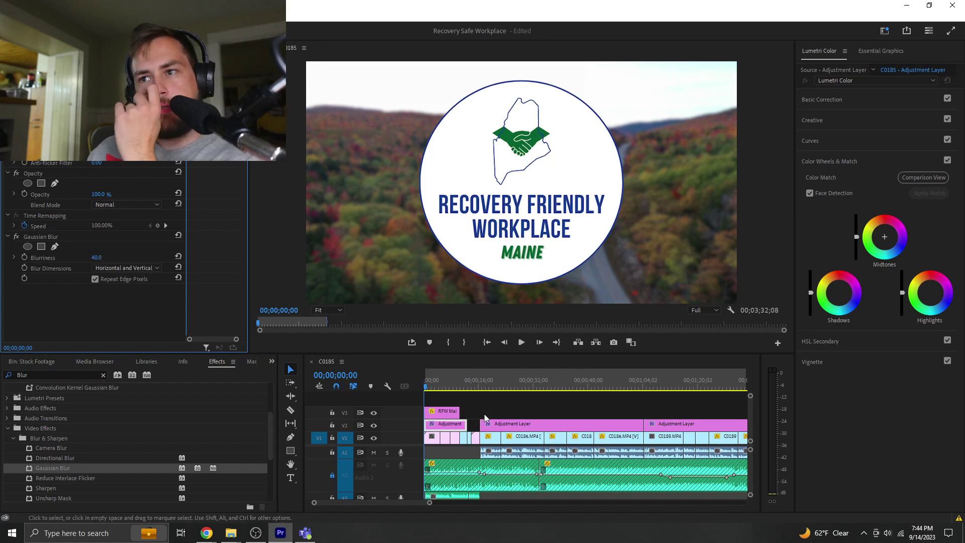
pyautogui.click(445, 411)
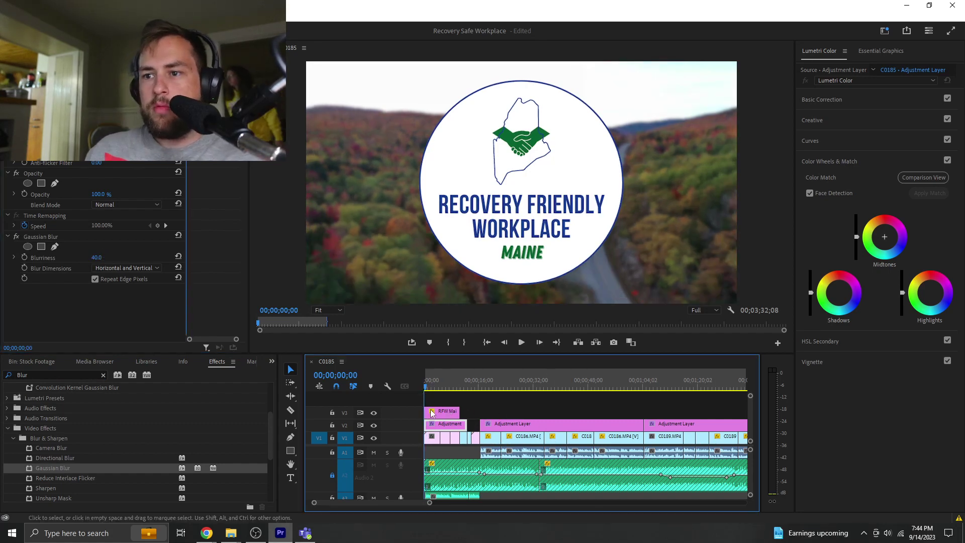
# - Cut the V3 logo clip at eight seconds with the Razor and delete its tail
pyautogui.click(435, 405)
pyautogui.press('space')
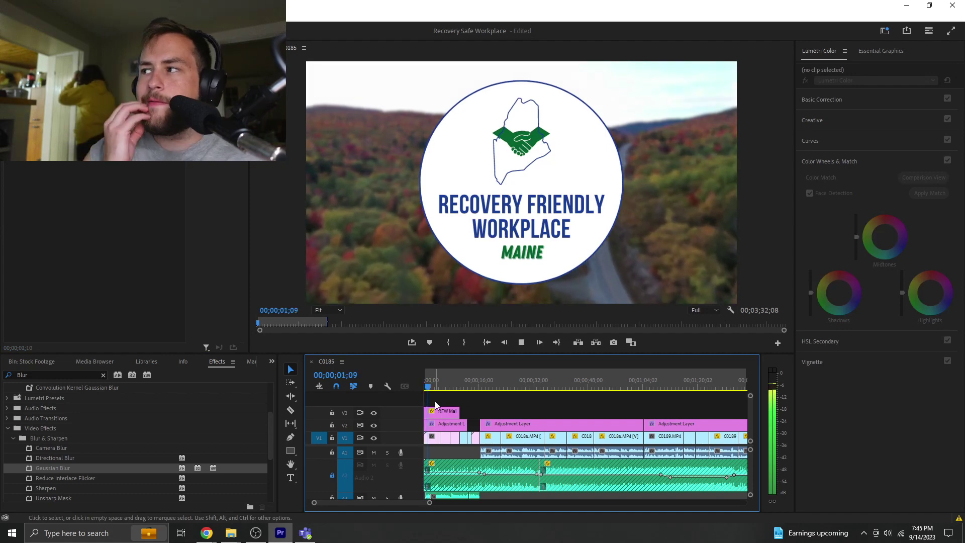
pyautogui.press('space')
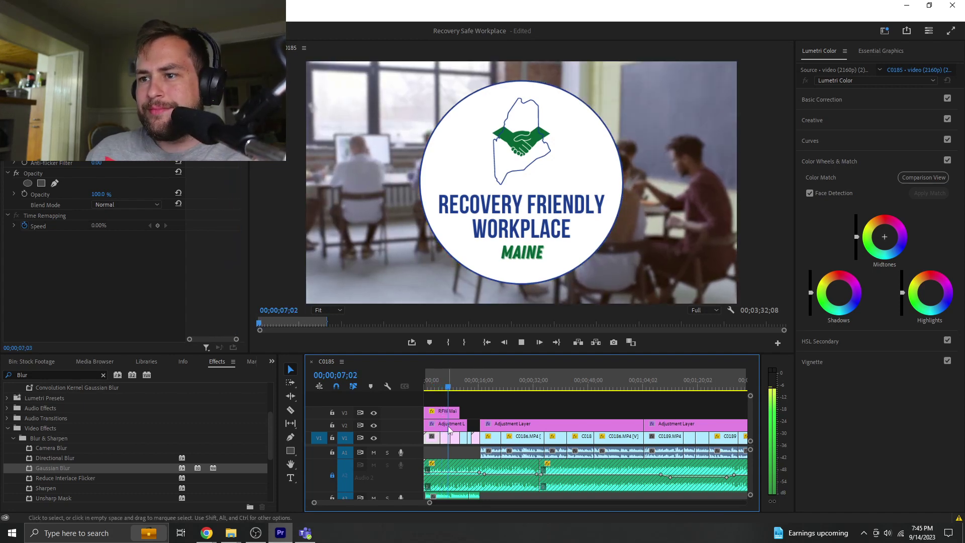
pyautogui.press('space')
pyautogui.press('c')
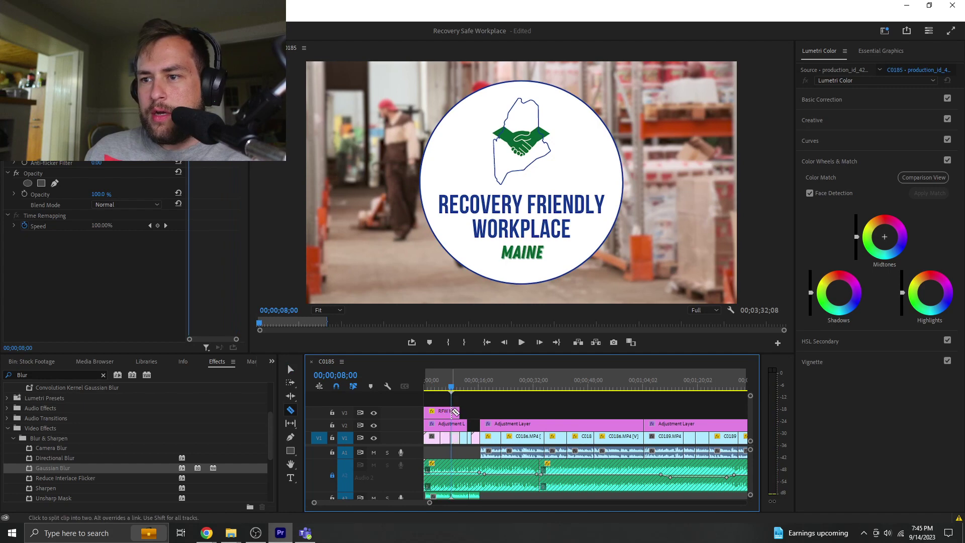
pyautogui.click(452, 412)
pyautogui.press('v')
pyautogui.click(455, 411)
pyautogui.press('Delete')
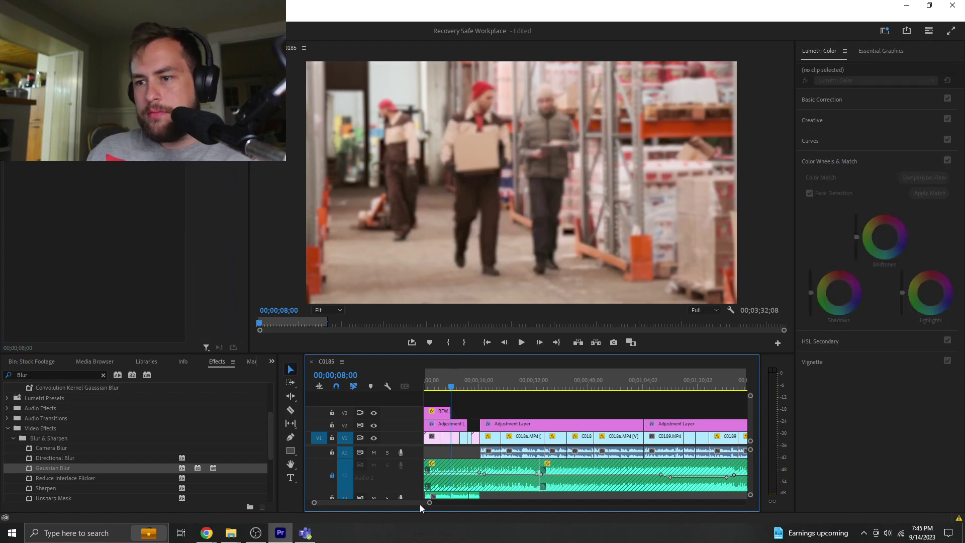
# - Zoom the timeline into the first sixteen seconds and play back the trimmed intro
pyautogui.moveTo(429, 505); pyautogui.dragTo(400, 505)
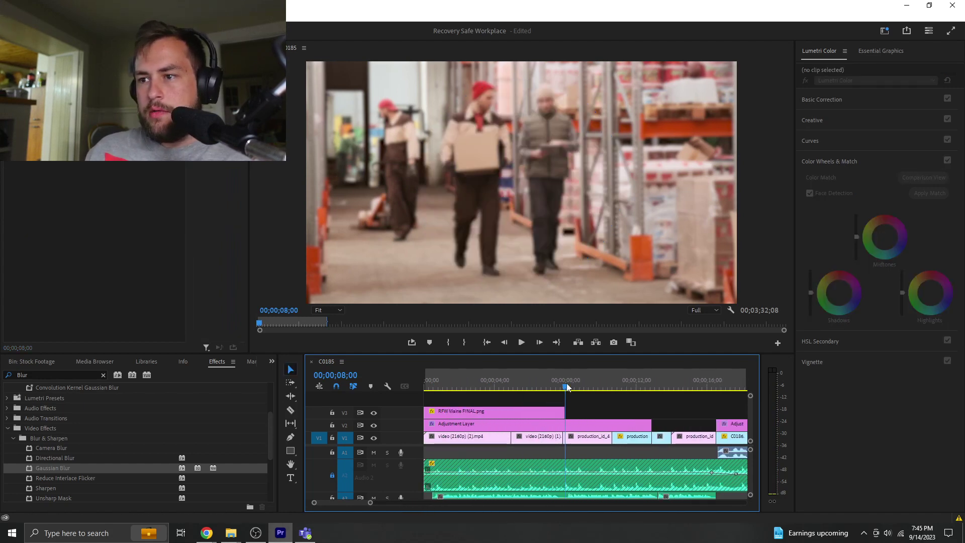
pyautogui.click(565, 386)
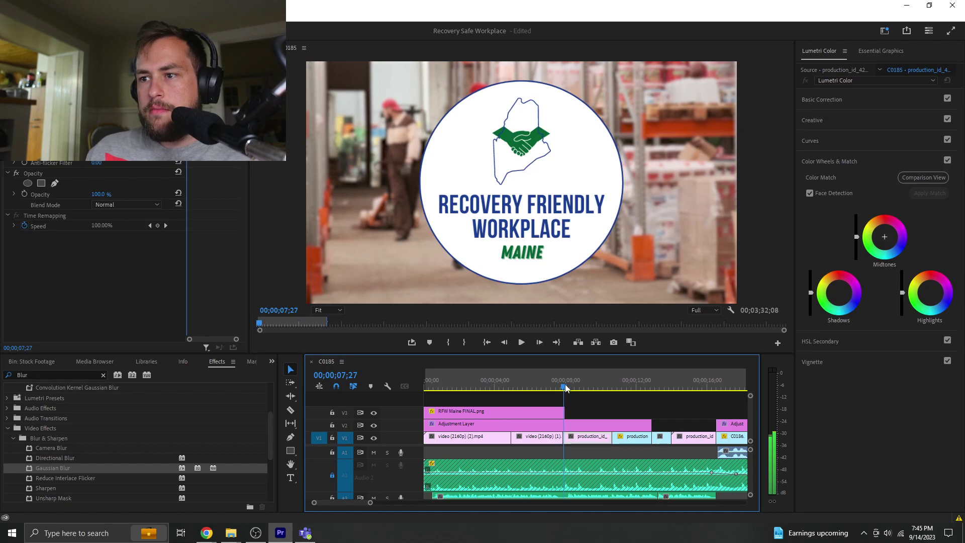
pyautogui.click(566, 386)
pyautogui.click(547, 407)
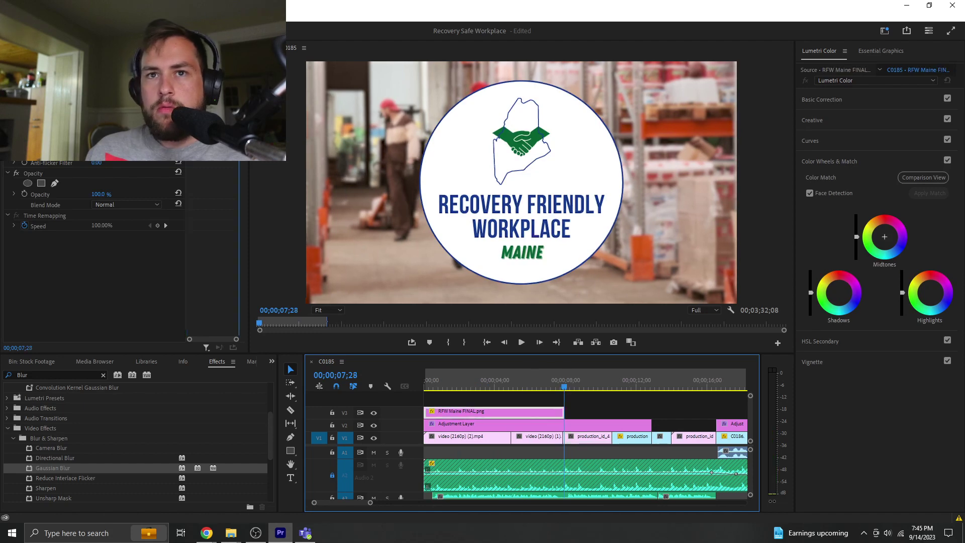
pyautogui.click(429, 381)
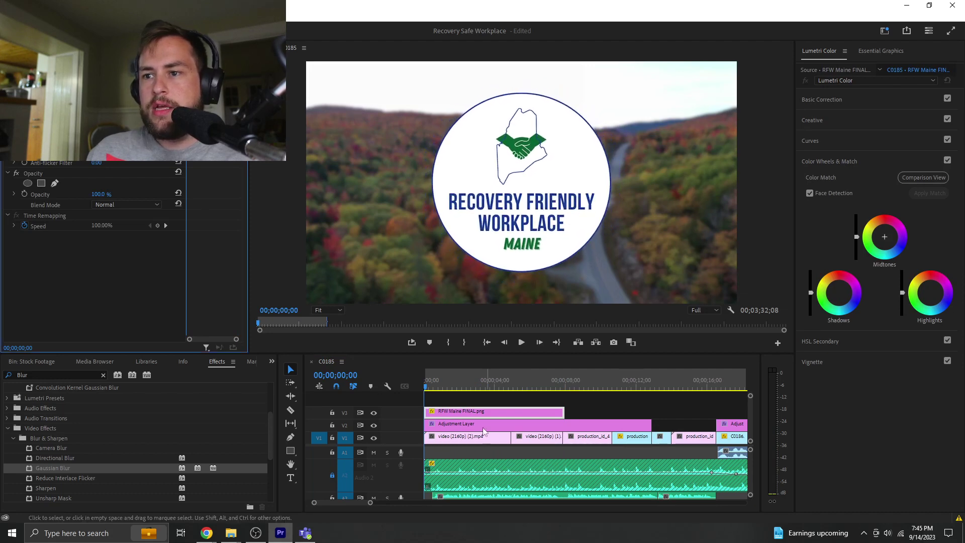
pyautogui.click(426, 378)
pyautogui.press('space')
pyautogui.click(454, 405)
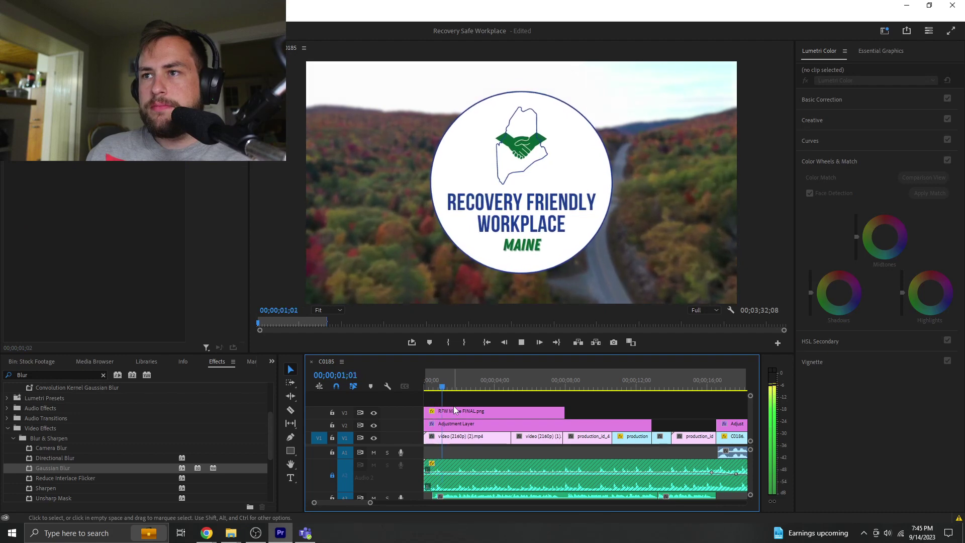
pyautogui.click(472, 412)
pyautogui.press('space')
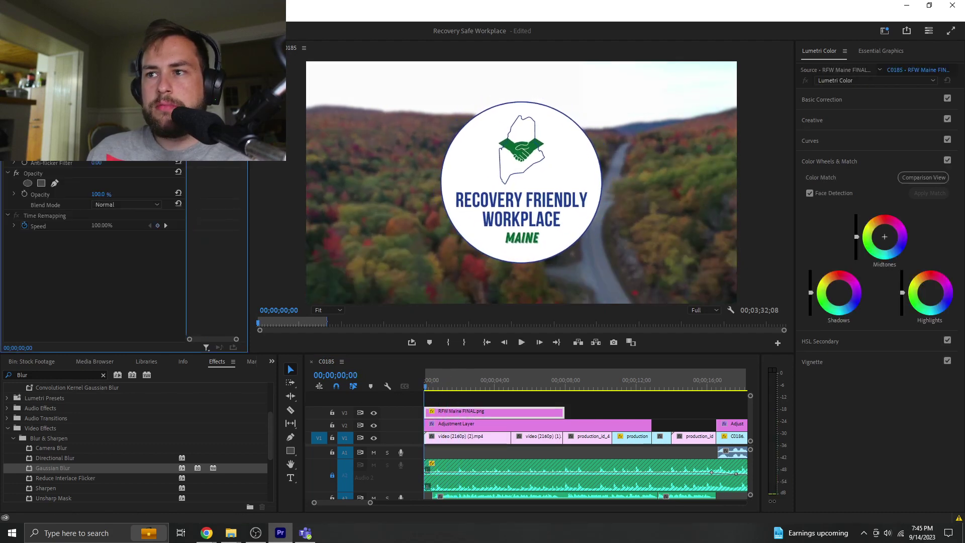
pyautogui.press('space')
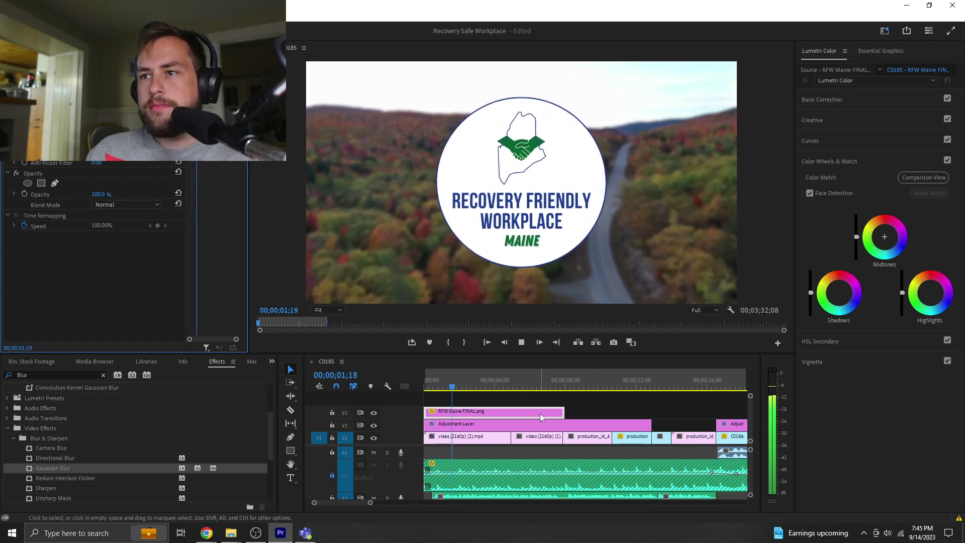
# - Apply the default cross dissolve to the logo clip's end
pyautogui.rightClick(564, 413)
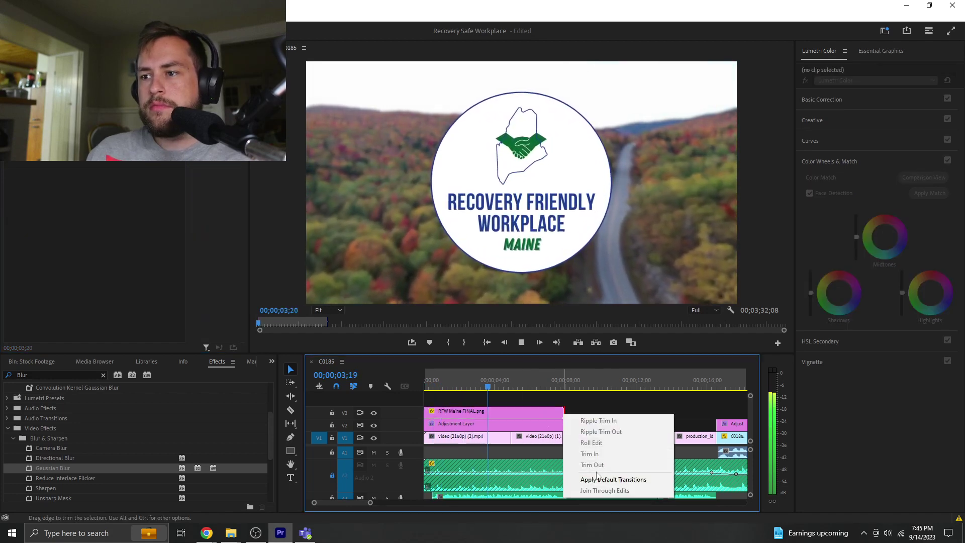
pyautogui.click(604, 479)
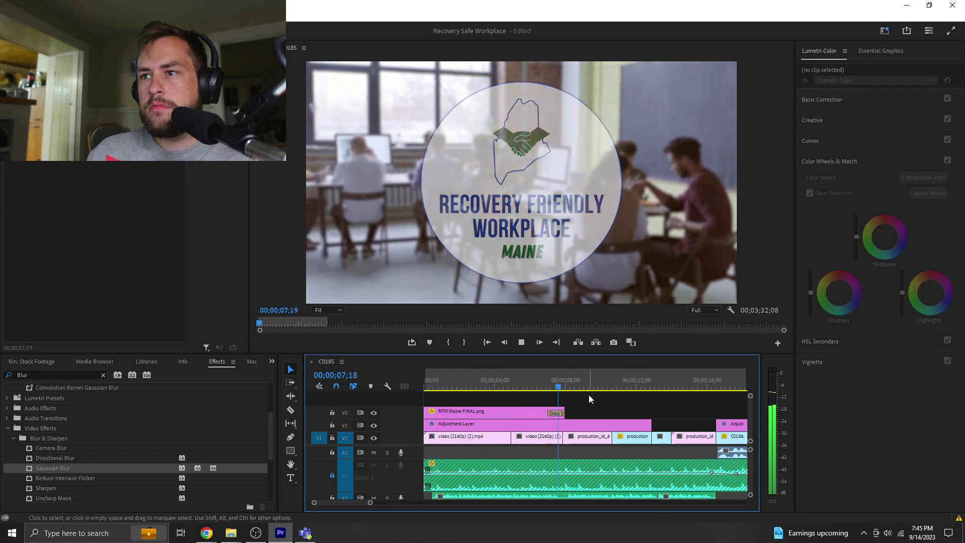
pyautogui.click(561, 386)
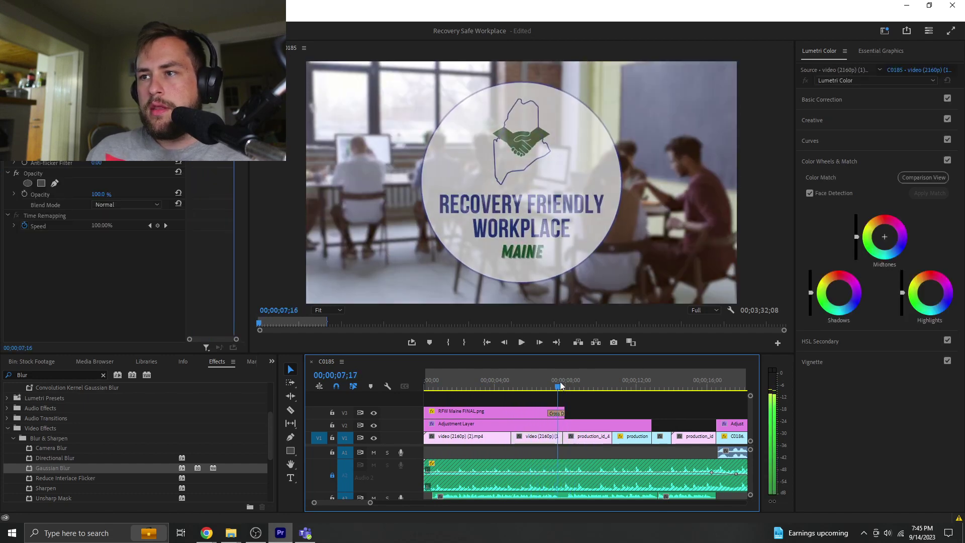
# - Keyframe the adjustment layer's Blurriness at 40 at 07;17 and 0 at 08;06, then preview
pyautogui.click(503, 424)
pyautogui.moveTo(53, 467); pyautogui.dragTo(106, 233)
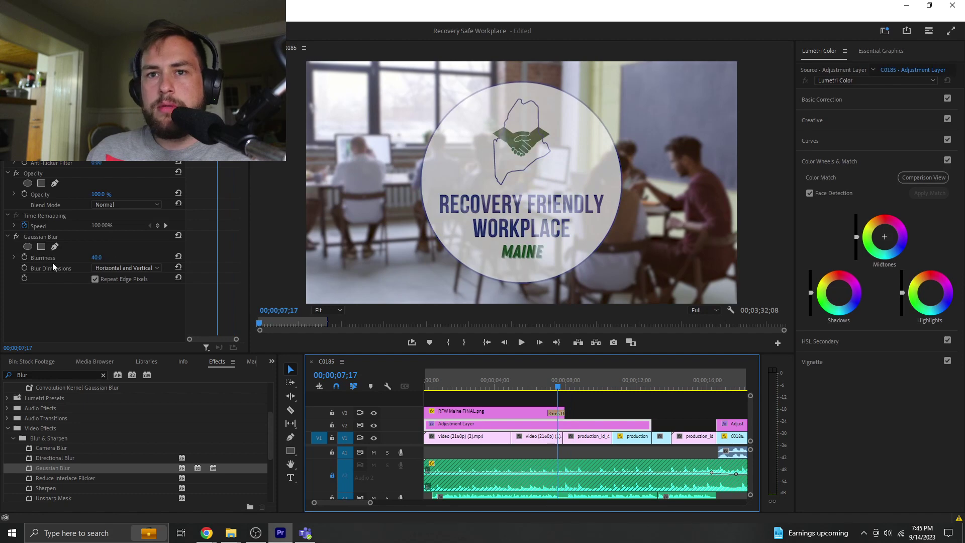
pyautogui.click(25, 256)
pyautogui.moveTo(563, 388); pyautogui.dragTo(571, 386)
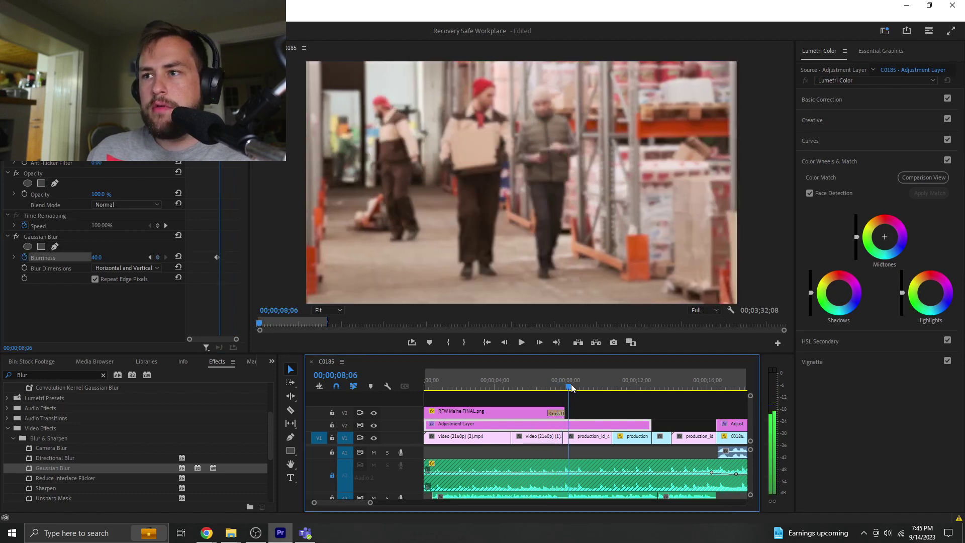
pyautogui.moveTo(94, 258); pyautogui.dragTo(229, 309)
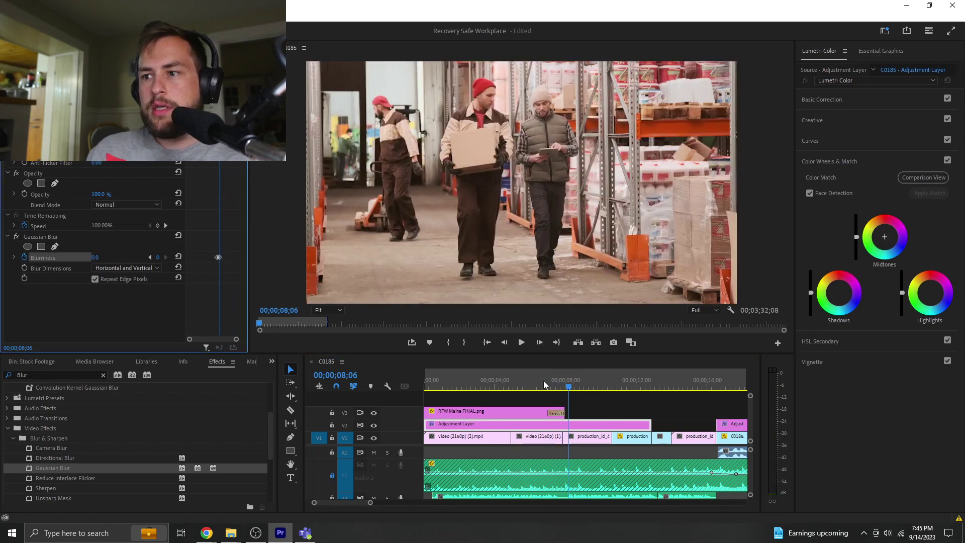
pyautogui.click(556, 384)
pyautogui.click(602, 411)
pyautogui.press('space')
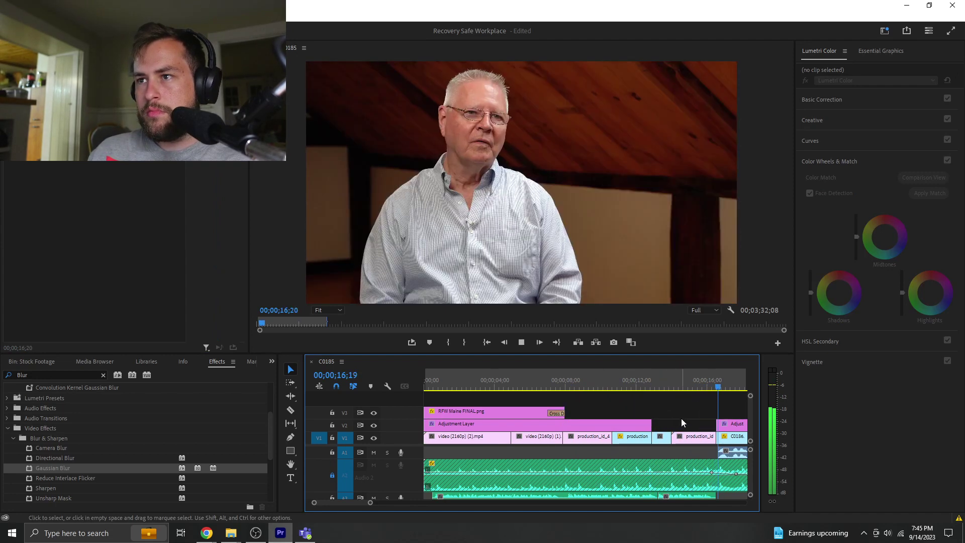
pyautogui.click(459, 436)
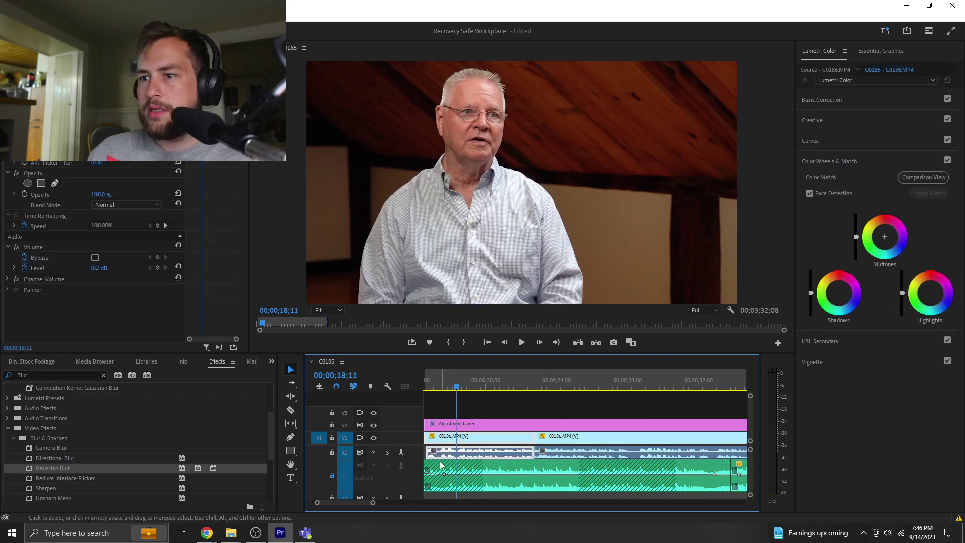
pyautogui.moveTo(372, 504); pyautogui.dragTo(414, 499)
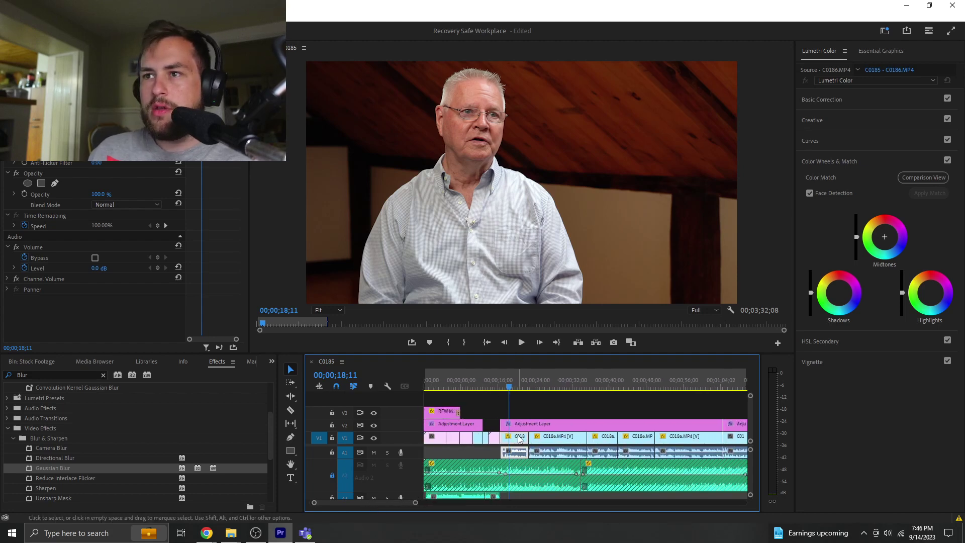
pyautogui.click(861, 100)
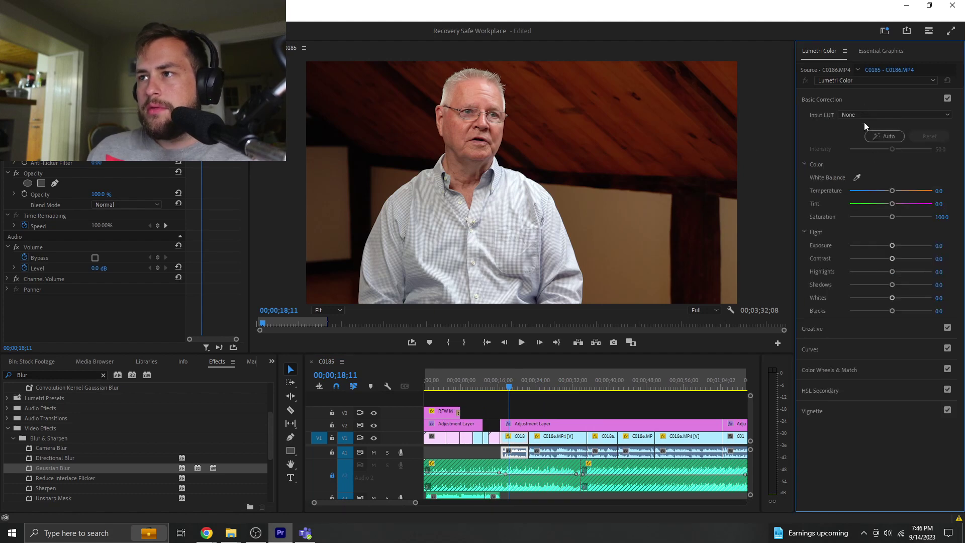
pyautogui.moveTo(892, 284); pyautogui.dragTo(955, 289)
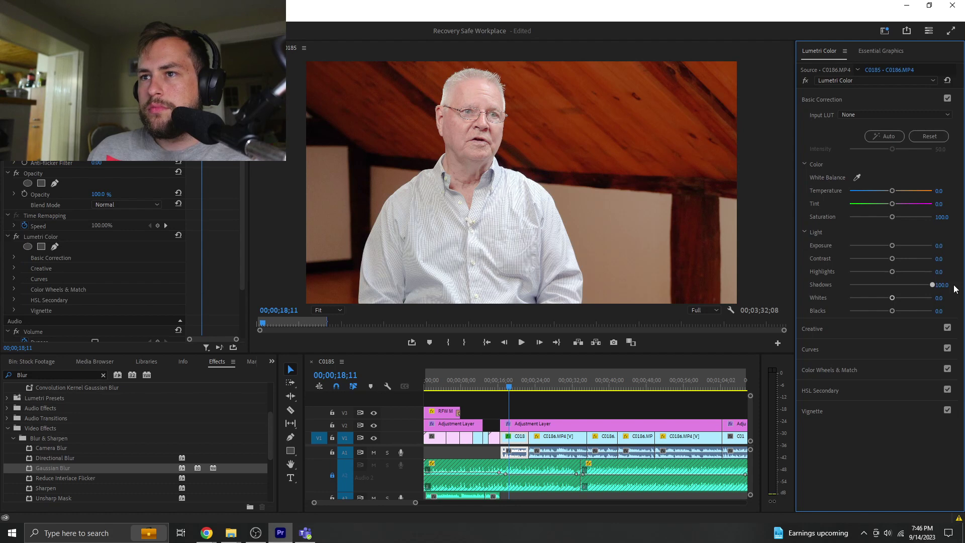
pyautogui.doubleClick(867, 285)
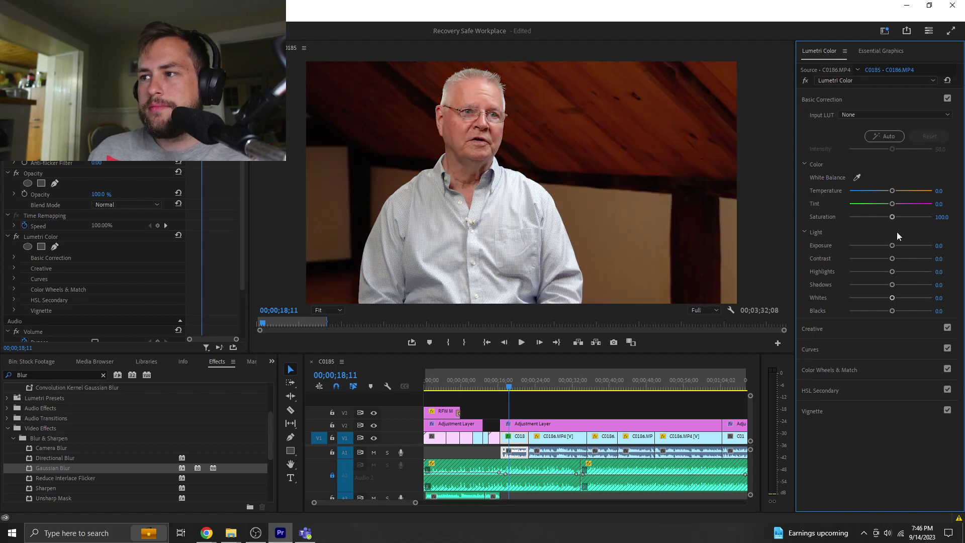
pyautogui.moveTo(893, 245); pyautogui.dragTo(921, 246)
pyautogui.hotkey('ctrl', 'z')
pyautogui.click(541, 407)
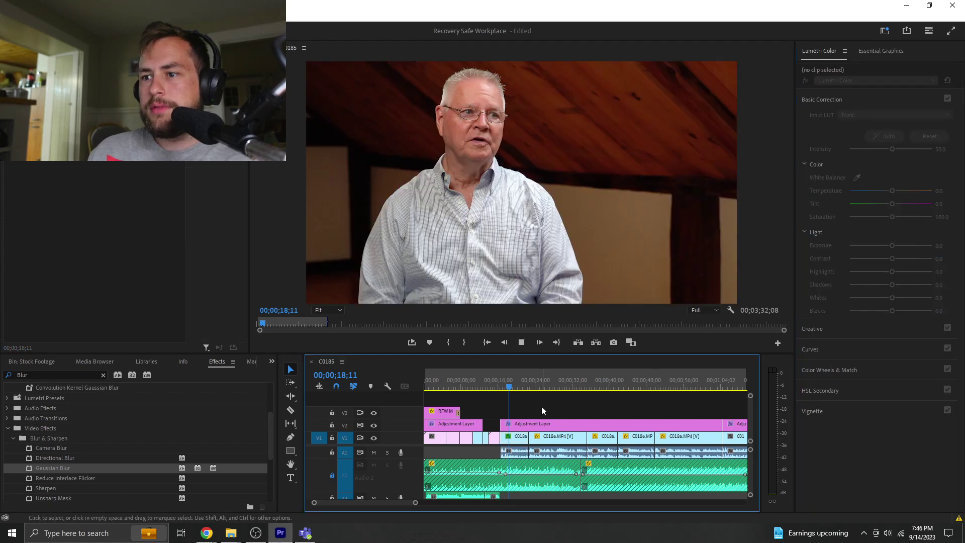
pyautogui.press('space')
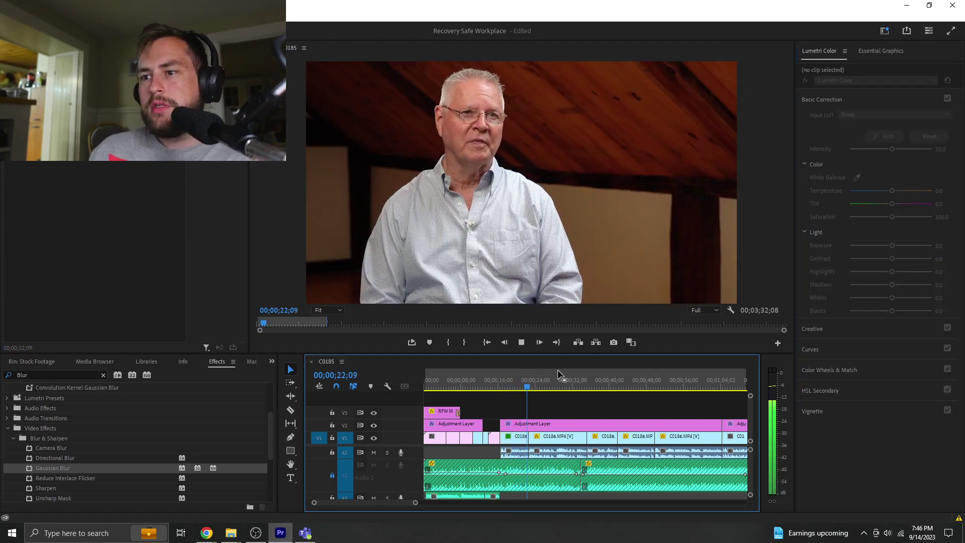
pyautogui.click(528, 435)
# - Raise the interview grade to Exposure 1.1, Shadows 17.6 and Contrast 15.2, previewing the result
pyautogui.click(531, 427)
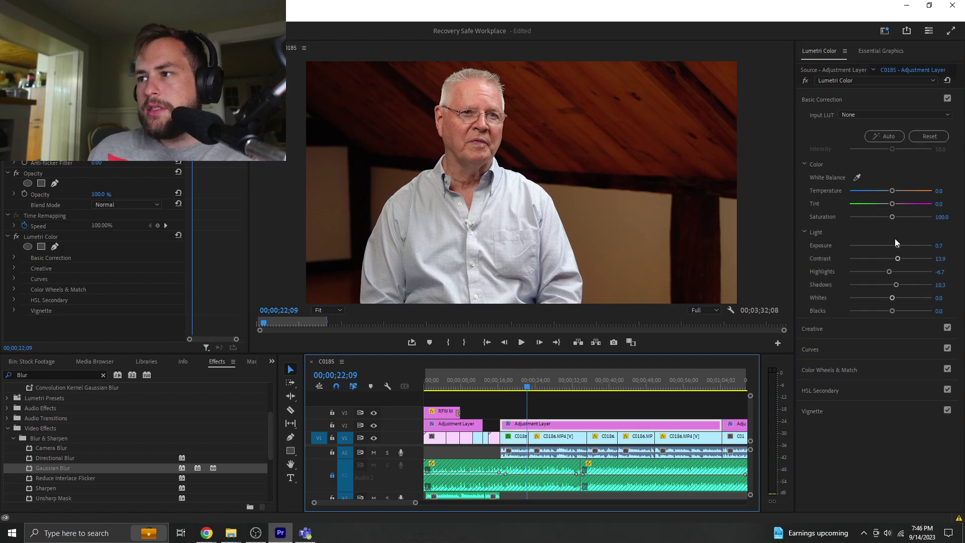
pyautogui.moveTo(895, 245); pyautogui.dragTo(899, 245)
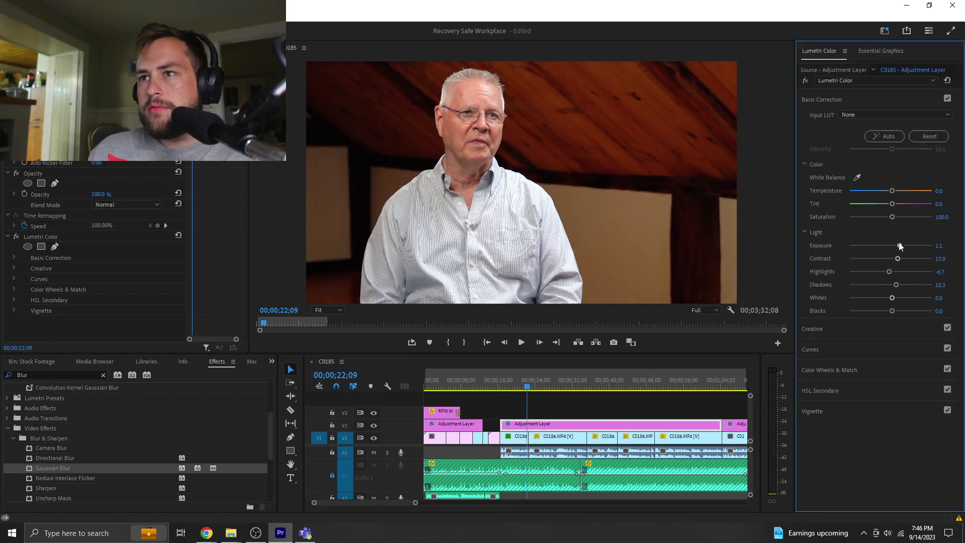
pyautogui.moveTo(896, 284); pyautogui.dragTo(897, 285)
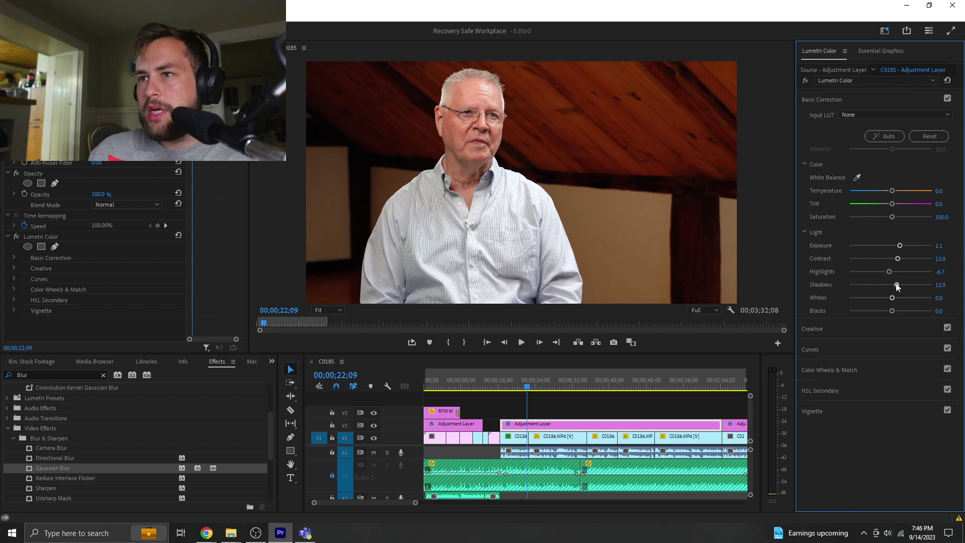
pyautogui.press('space')
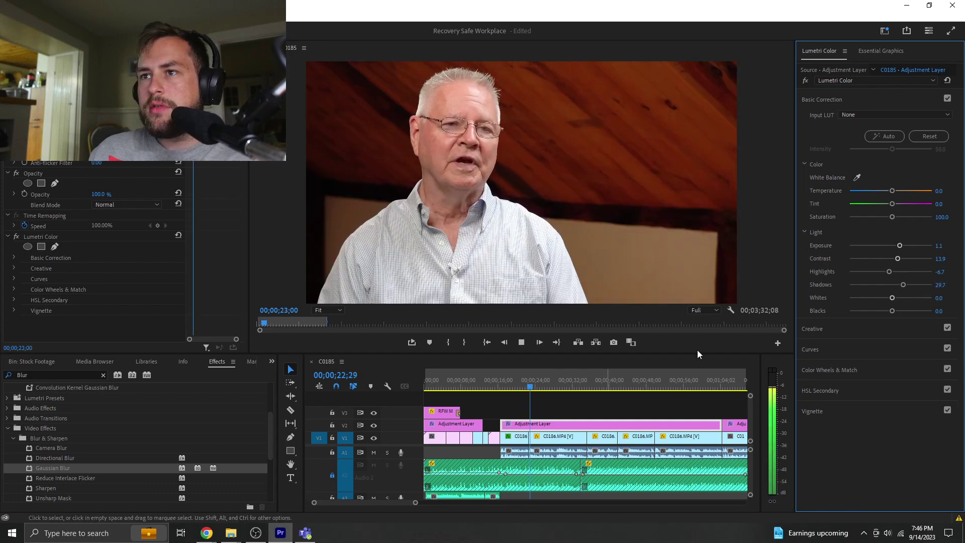
pyautogui.press('space')
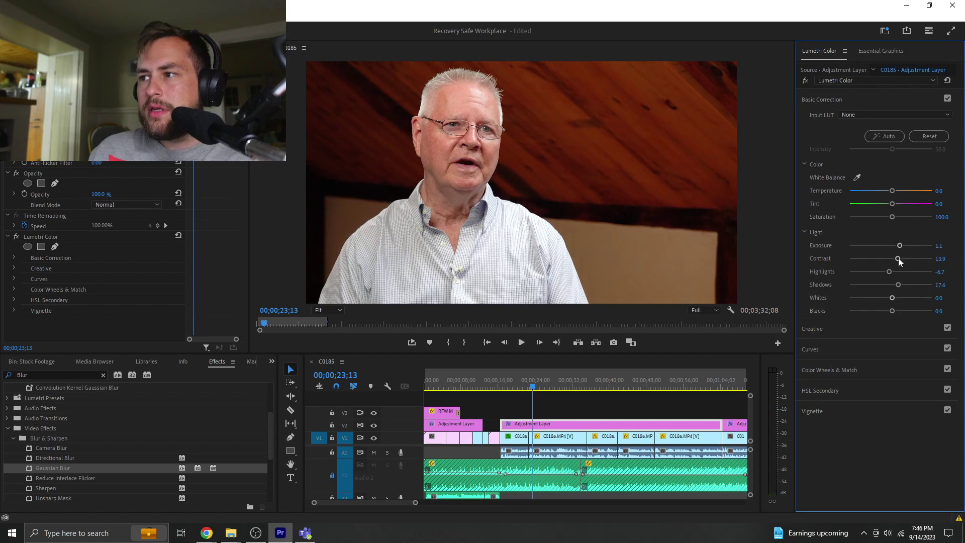
pyautogui.moveTo(898, 258); pyautogui.dragTo(899, 258)
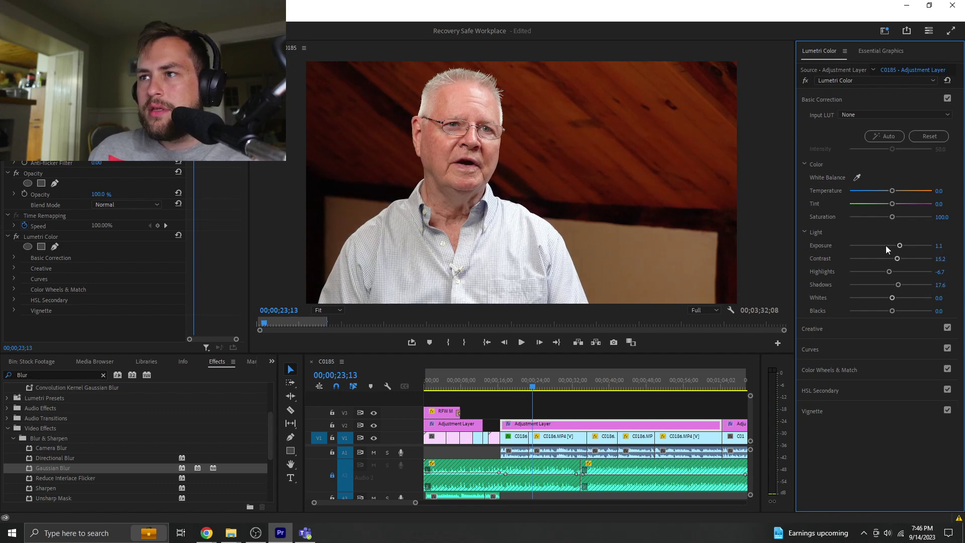
pyautogui.click(805, 80)
pyautogui.click(805, 80)
pyautogui.press('space')
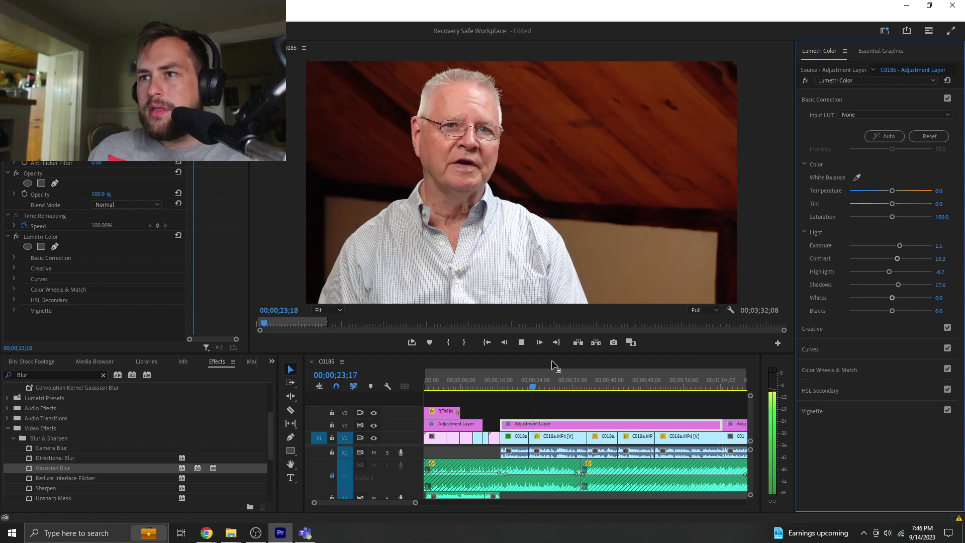
pyautogui.click(498, 400)
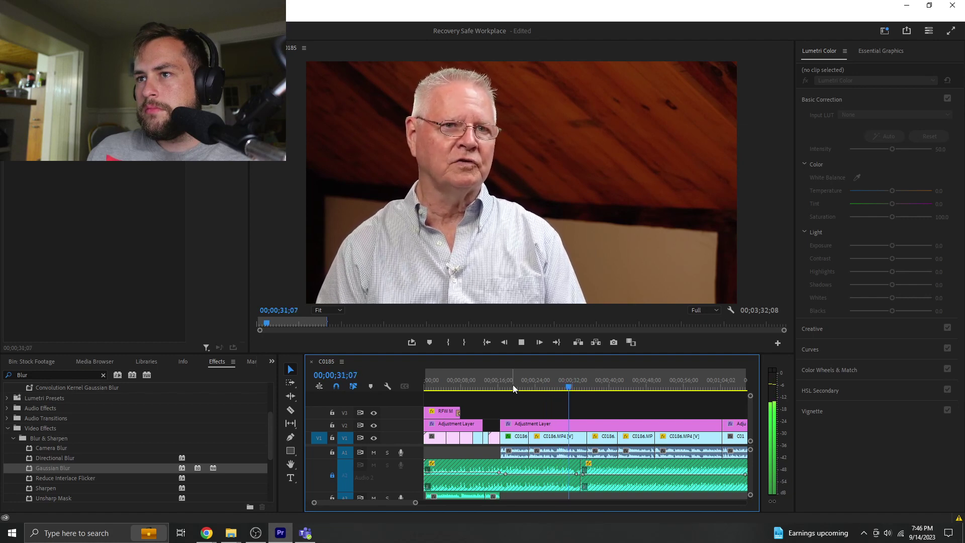
# - Stop playback at 00;00;20;18, deselect the clips, and save the project
pyautogui.press('space')
pyautogui.click(520, 385)
pyautogui.click(524, 402)
pyautogui.hotkey('ctrl', 's')
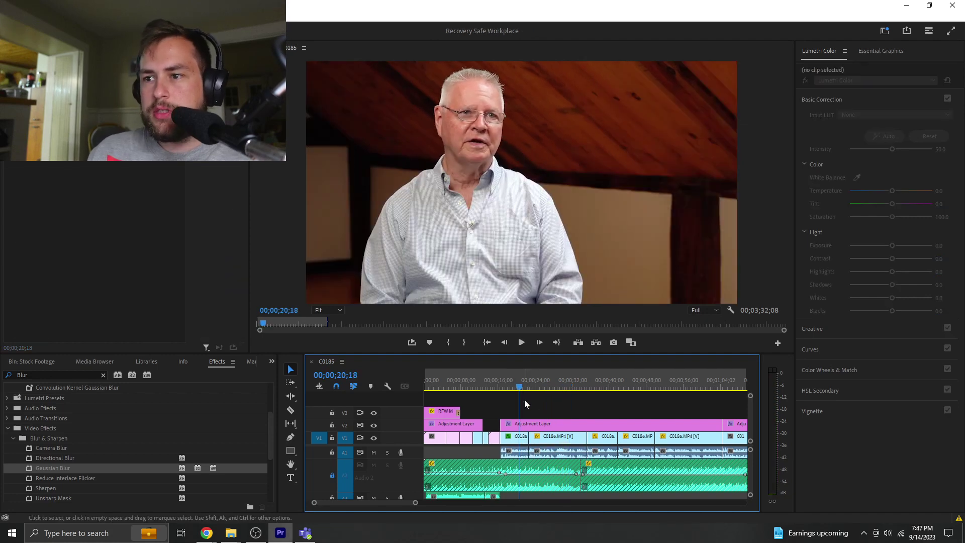
# - Switch the project panel from the Stock Footage bin to the full Project item list
pyautogui.click(38, 362)
pyautogui.click(182, 437)
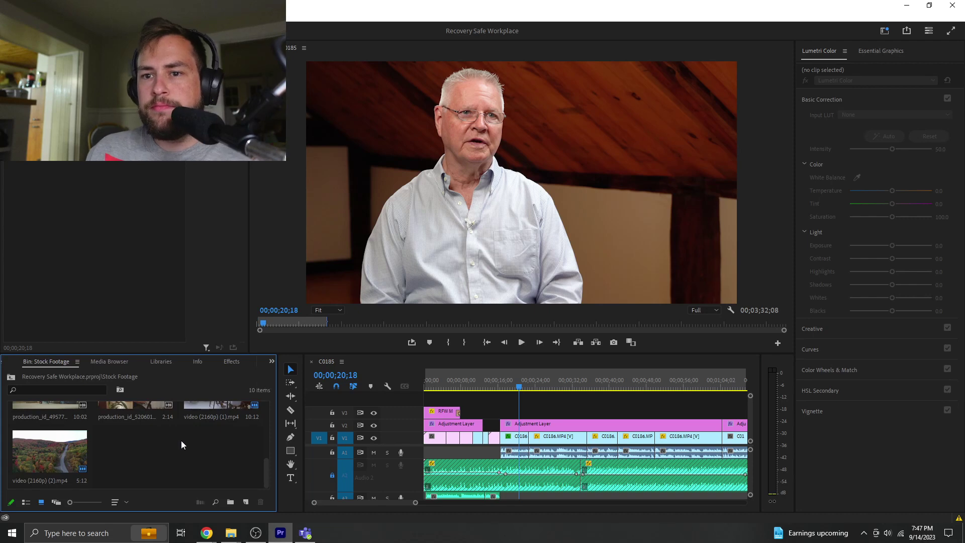
pyautogui.click(272, 362)
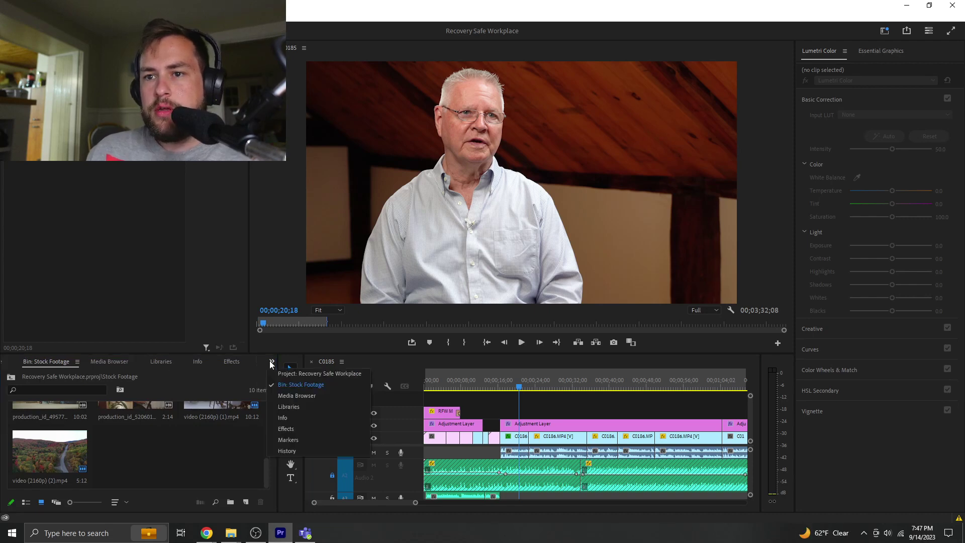
pyautogui.click(338, 376)
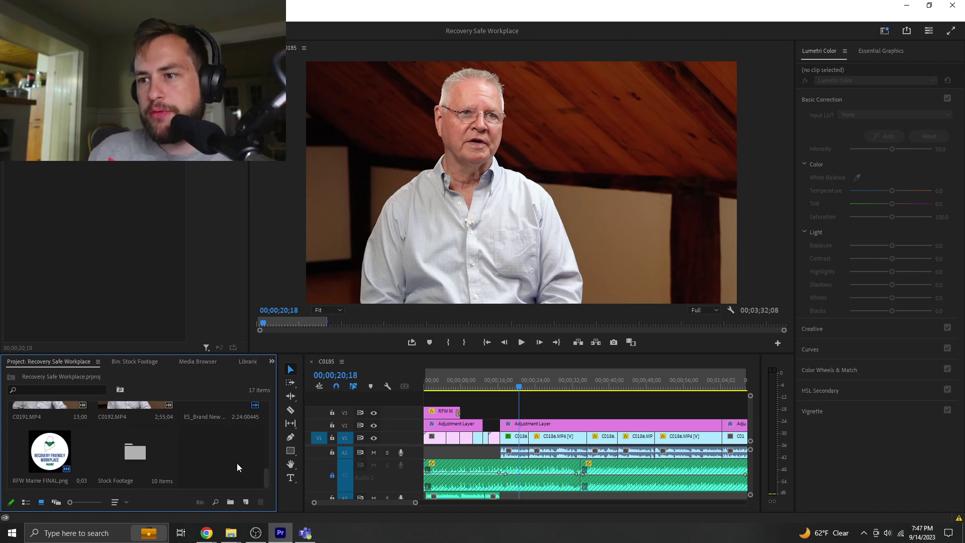
pyautogui.click(531, 404)
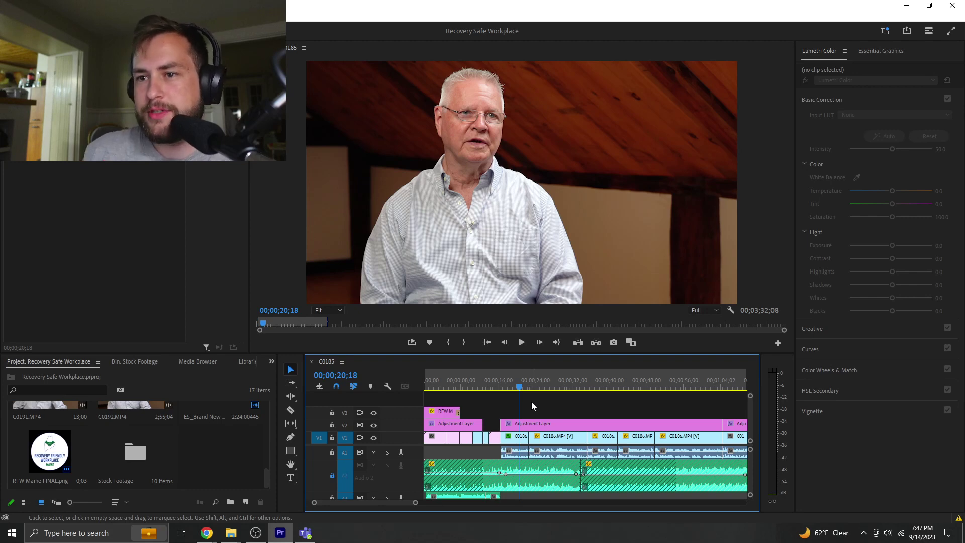
pyautogui.click(227, 436)
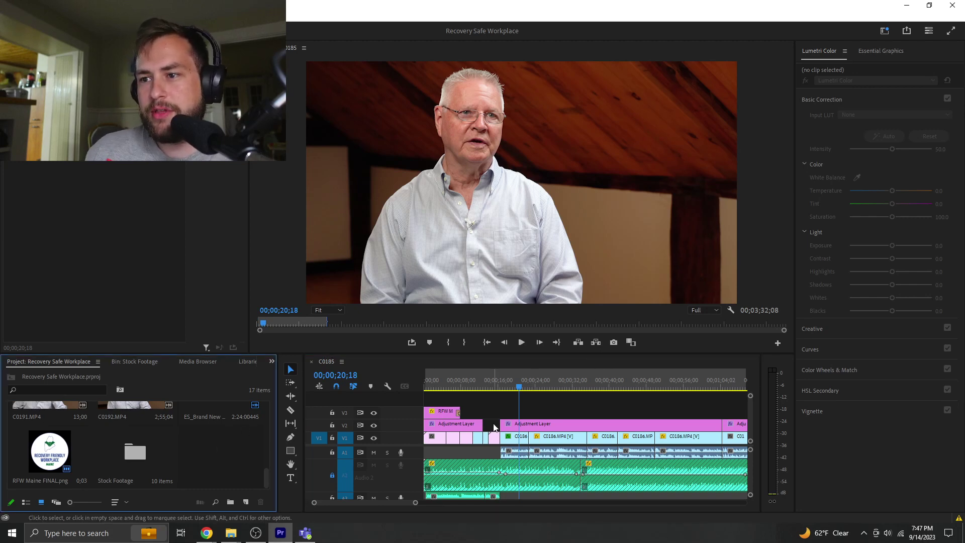
pyautogui.scroll(5, 213, 455)
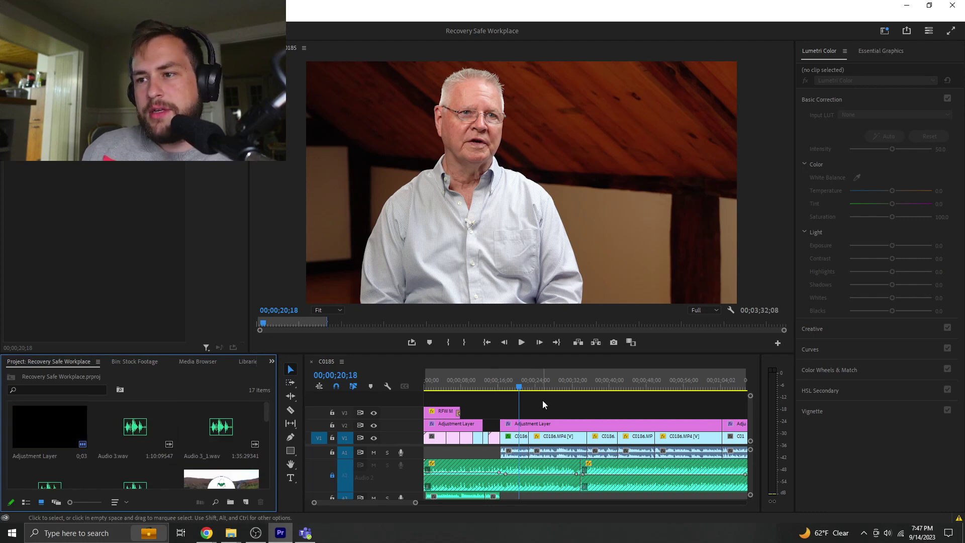
# - Fit the timeline to the first two and a half minutes and play from about 17 seconds
pyautogui.click(515, 399)
pyautogui.moveTo(415, 502); pyautogui.dragTo(754, 500)
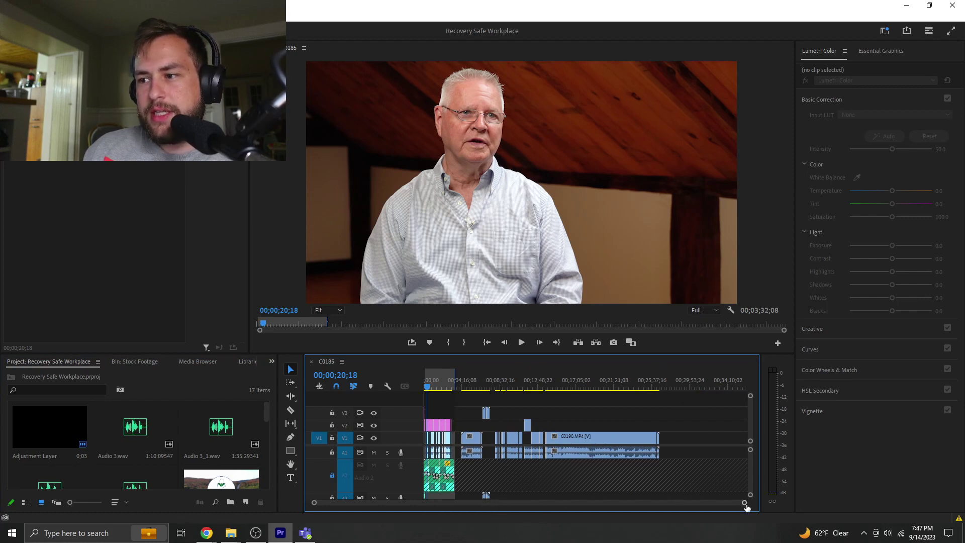
pyautogui.moveTo(744, 502); pyautogui.dragTo(657, 503)
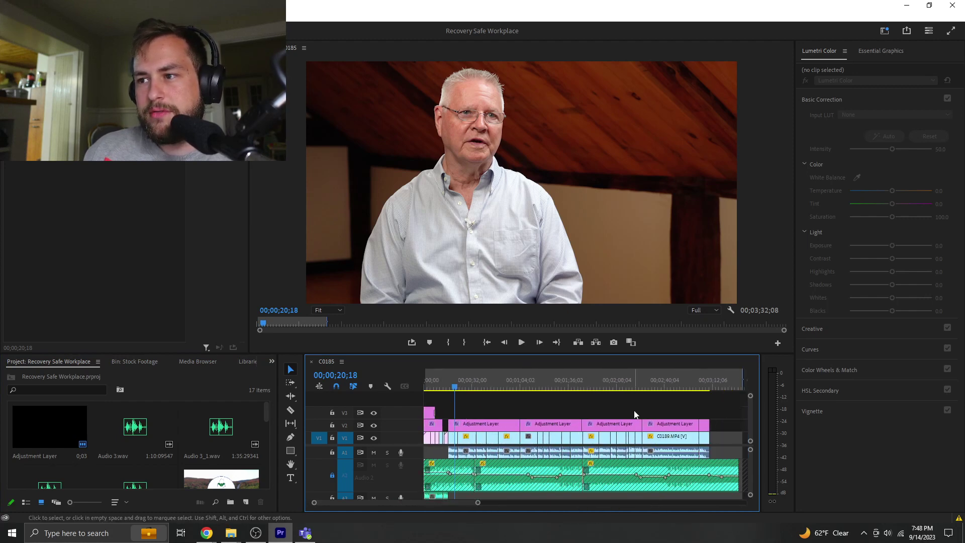
pyautogui.click(707, 385)
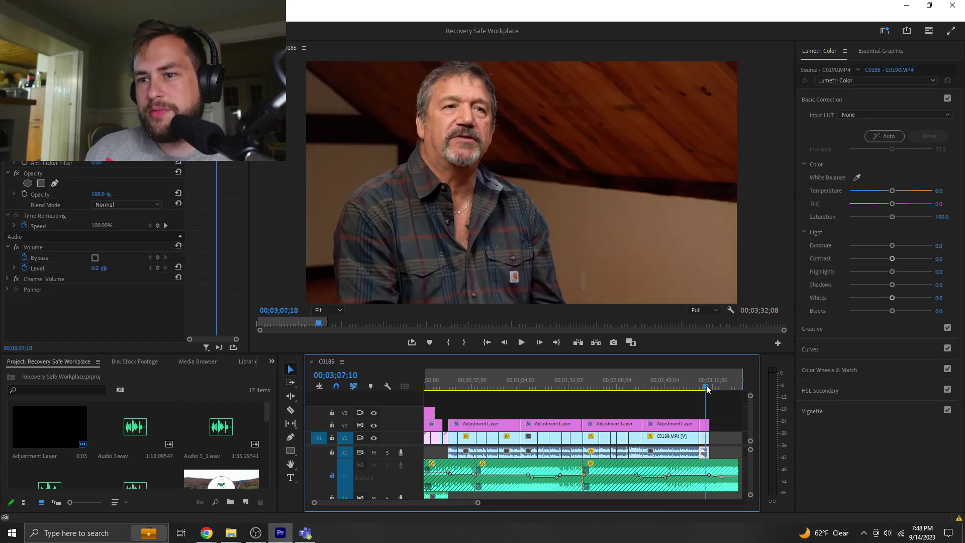
pyautogui.click(449, 386)
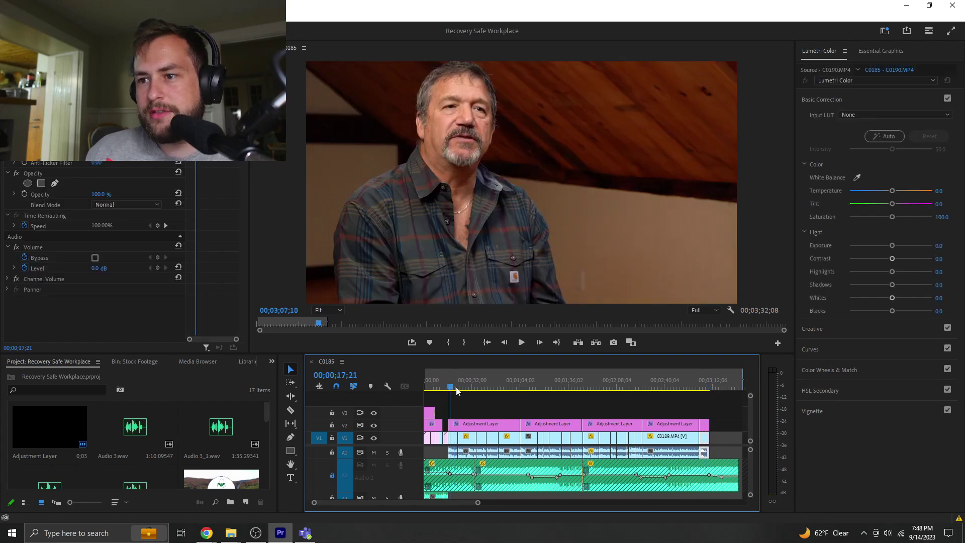
pyautogui.click(475, 405)
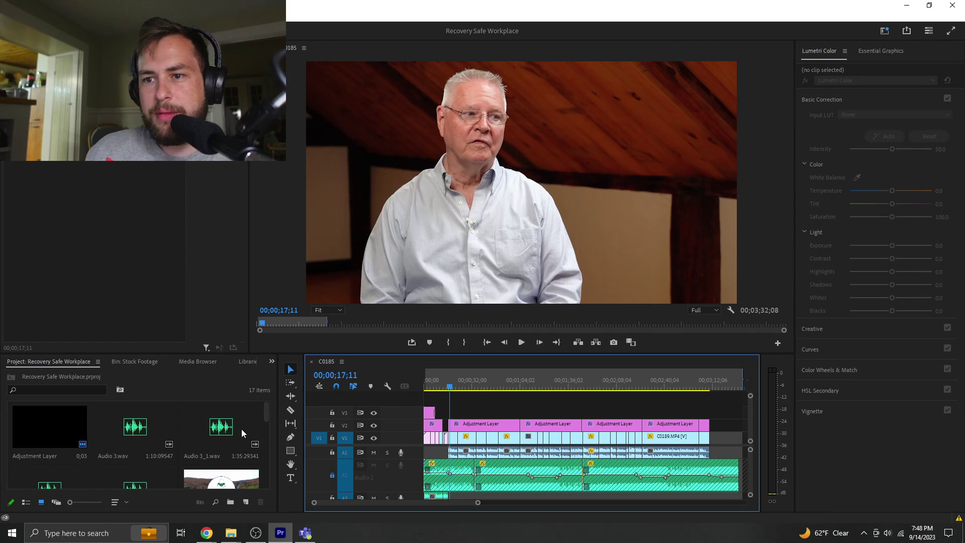
pyautogui.moveTo(478, 503); pyautogui.dragTo(470, 503)
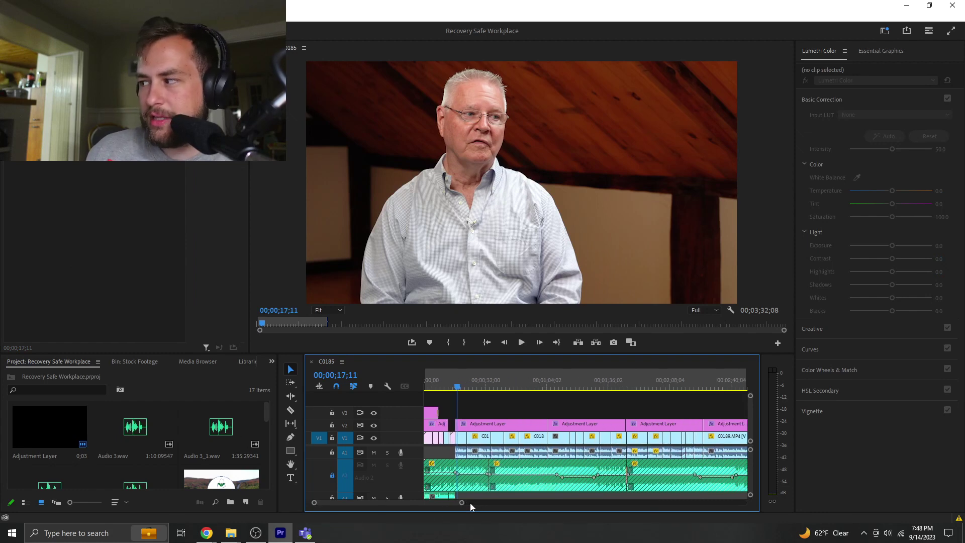
pyautogui.press('space')
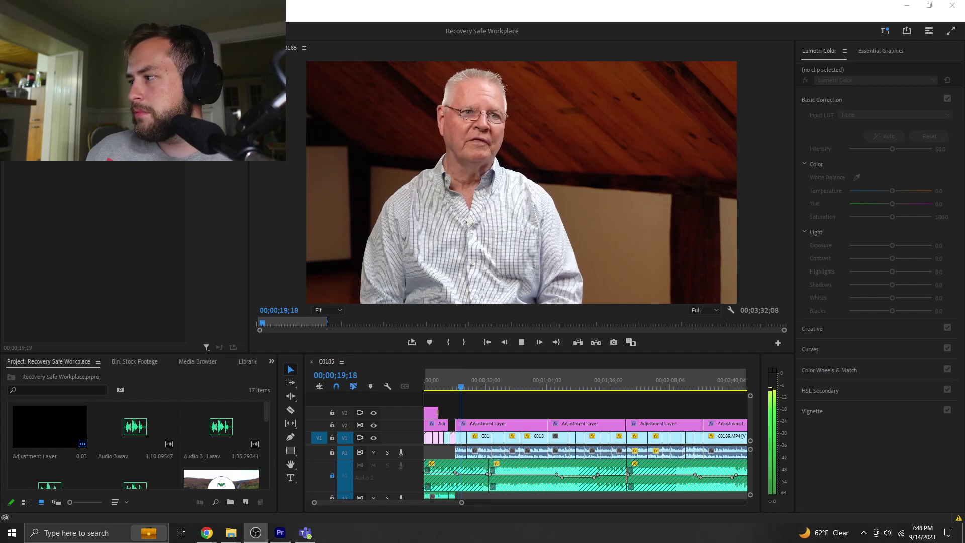
# - Stop at 00;00;22;27, add a New Text Layer title, and move it right of the speaker's head
pyautogui.click(504, 408)
pyautogui.press('space')
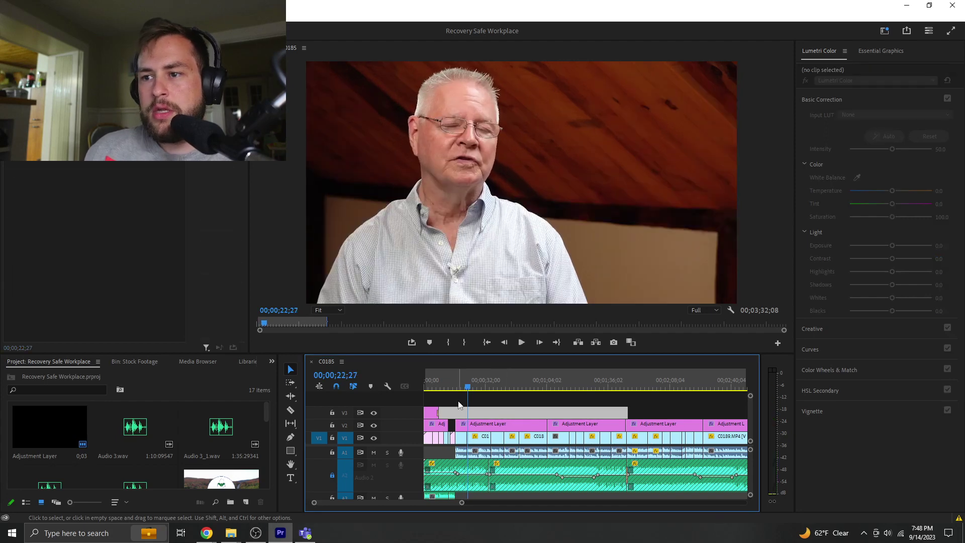
pyautogui.scroll(-2, 242, 463)
pyautogui.click(238, 454)
pyautogui.click(505, 411)
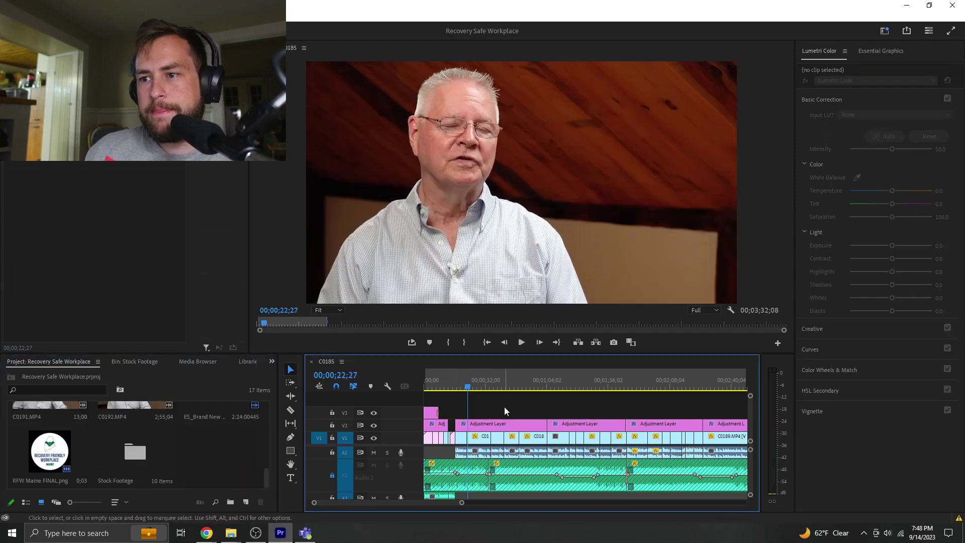
pyautogui.hotkey('ctrl', 't')
pyautogui.moveTo(574, 180); pyautogui.dragTo(617, 147)
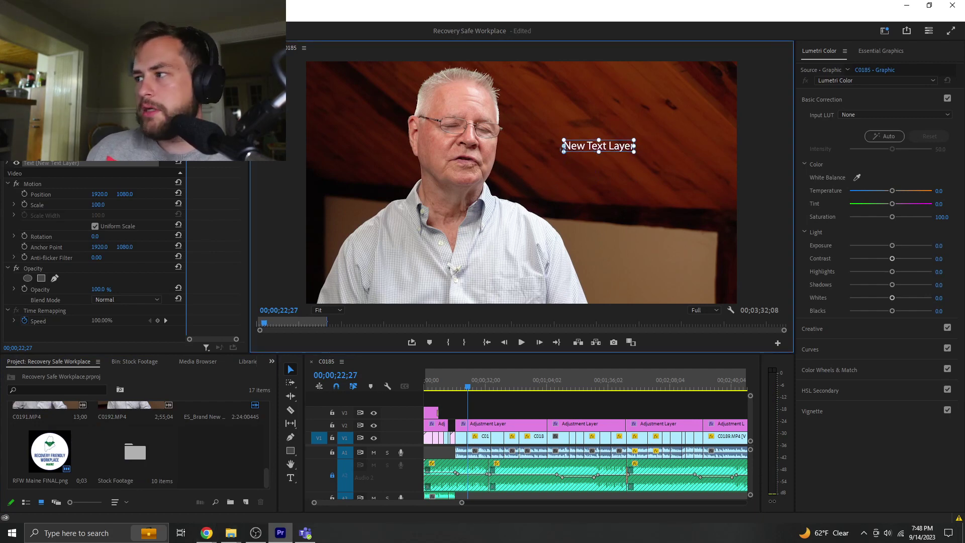
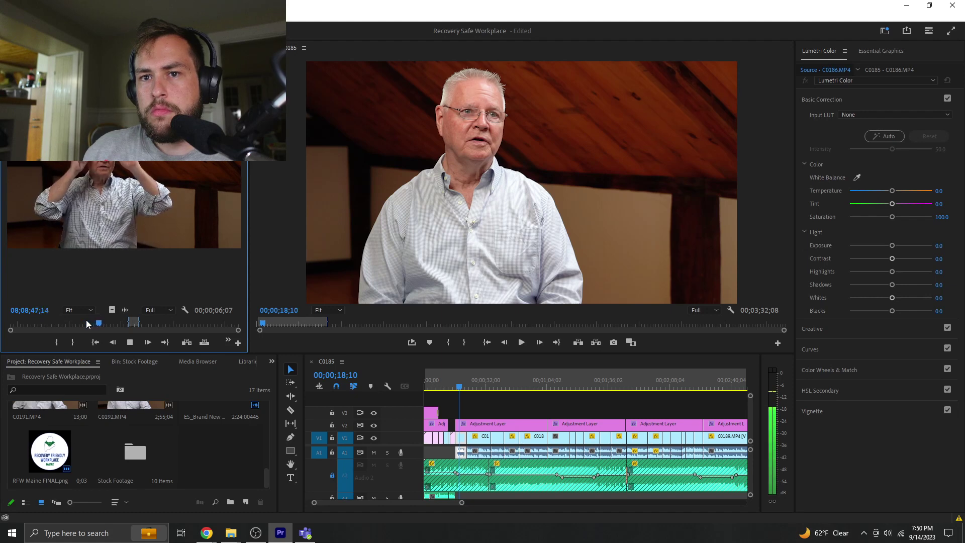
# - Play the interviewee's source clip from a later point and stop at 08;08;57;11
pyautogui.click(104, 326)
pyautogui.press('space')
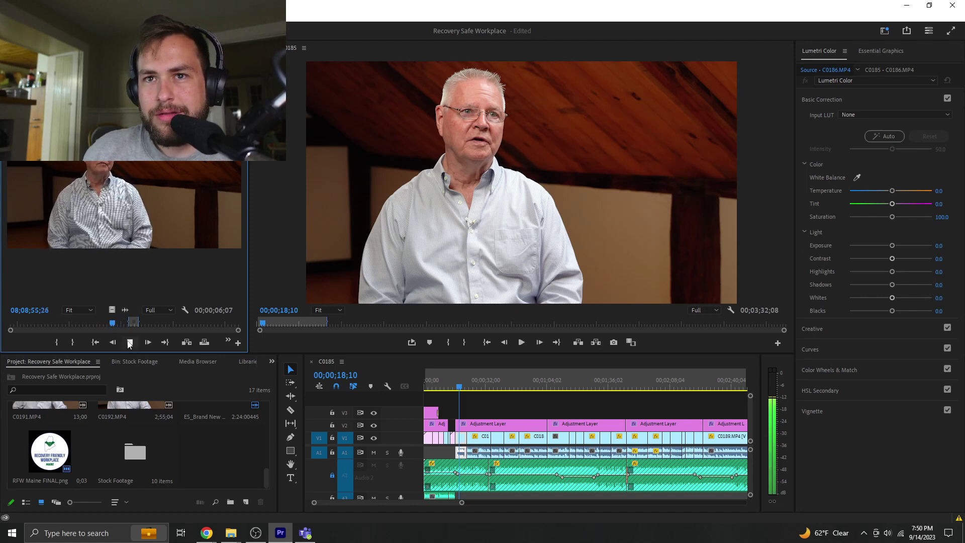
pyautogui.press('space')
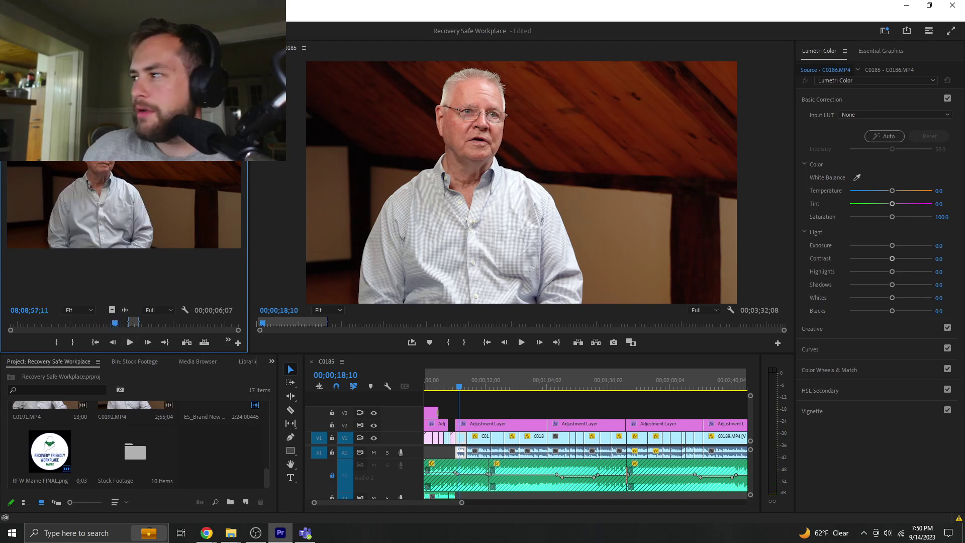
pyautogui.hotkey('alt', 'Tab')
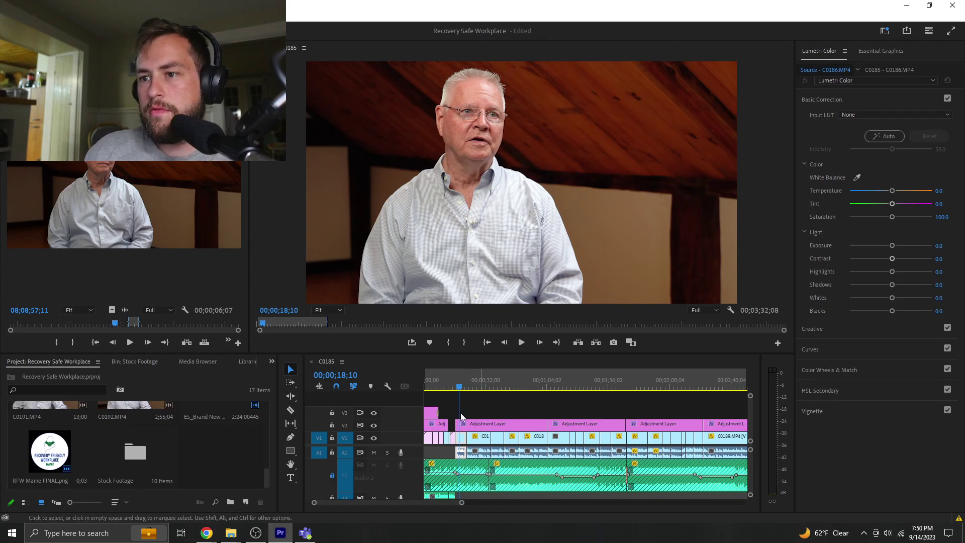
# - Zoom the timeline in and move the V3 title clip earlier
pyautogui.click(461, 411)
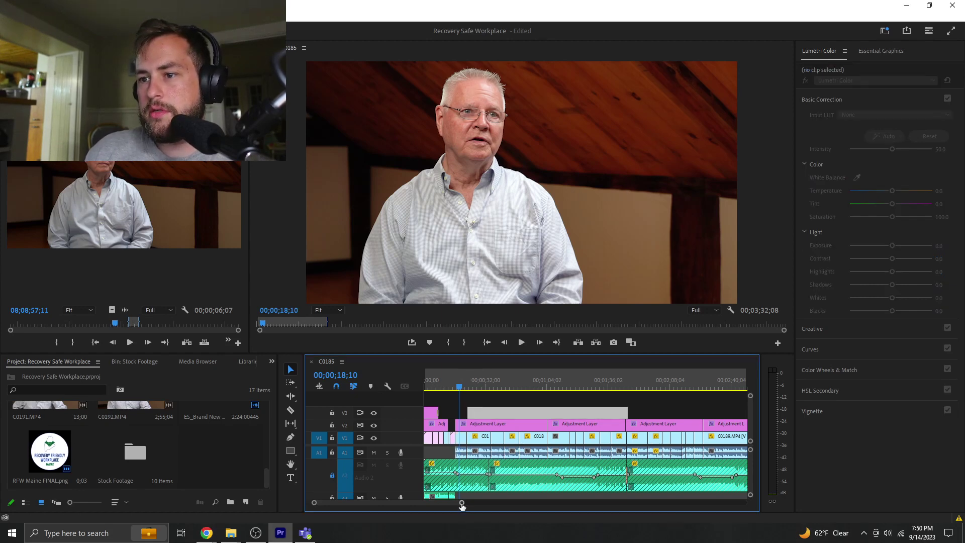
pyautogui.press('=')
pyautogui.press('=')
pyautogui.press('=')
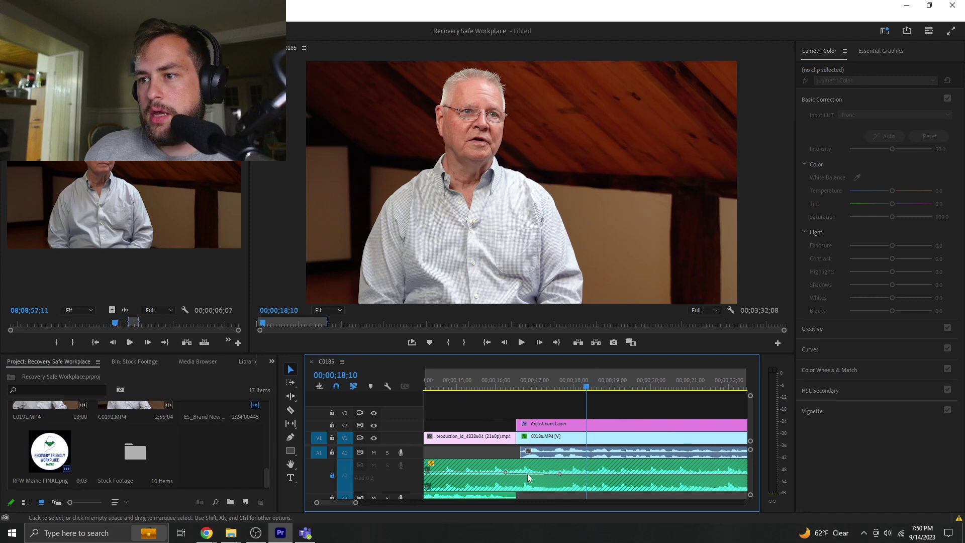
pyautogui.moveTo(363, 499); pyautogui.dragTo(392, 499)
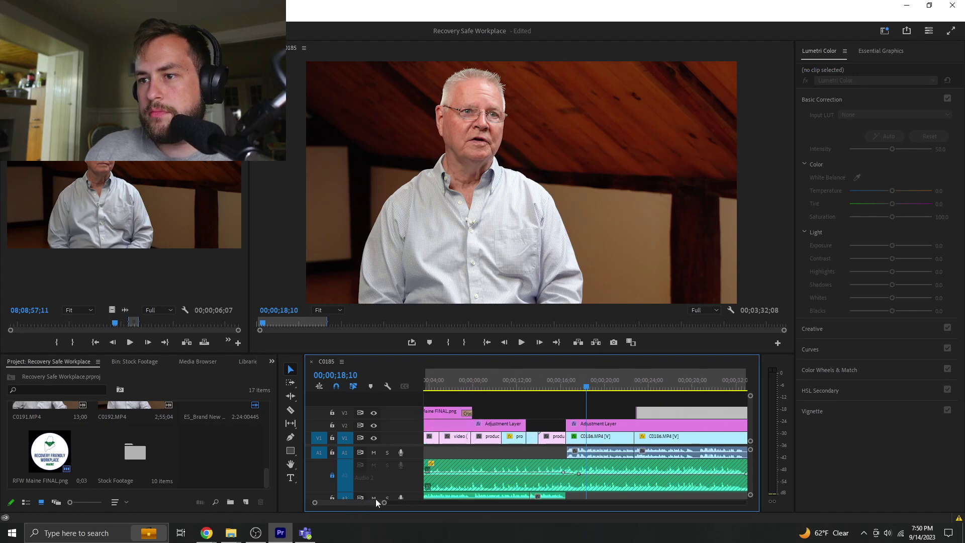
pyautogui.moveTo(644, 412); pyautogui.dragTo(599, 413)
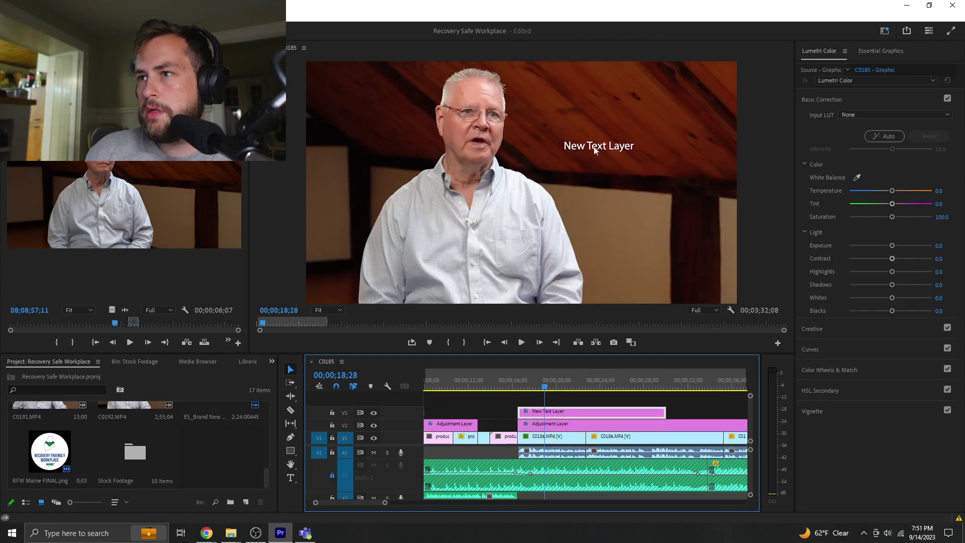
# - Type the speaker's name, then 'Executive Director of Pinetree Instit' on a second line
pyautogui.doubleClick(596, 145)
pyautogui.write('LARRY')
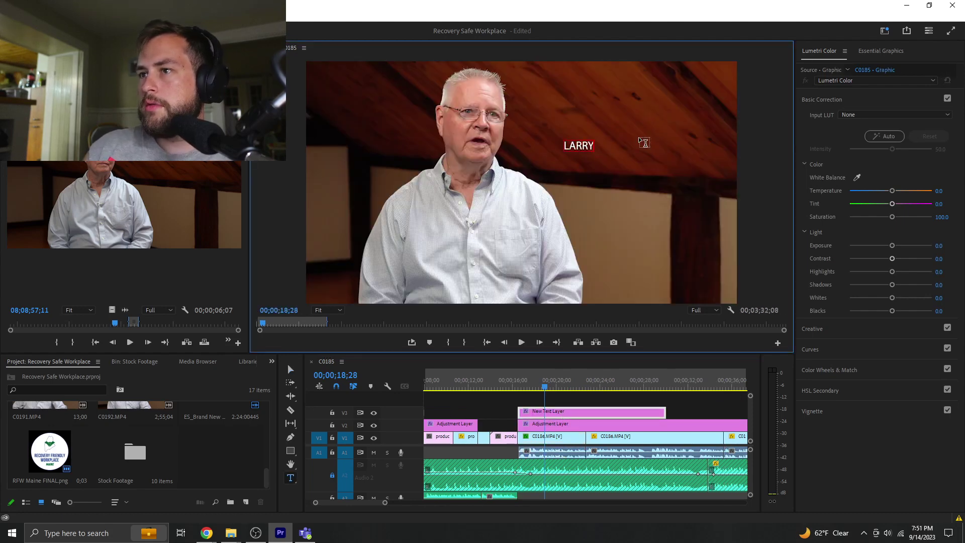
pyautogui.press('BackSpace')
pyautogui.press('BackSpace')
pyautogui.press('BackSpace')
pyautogui.press('BackSpace')
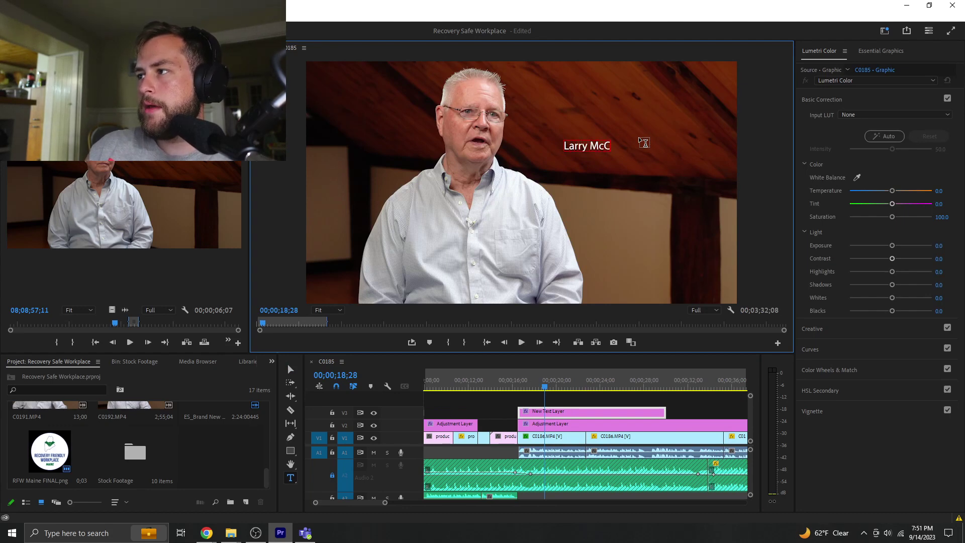
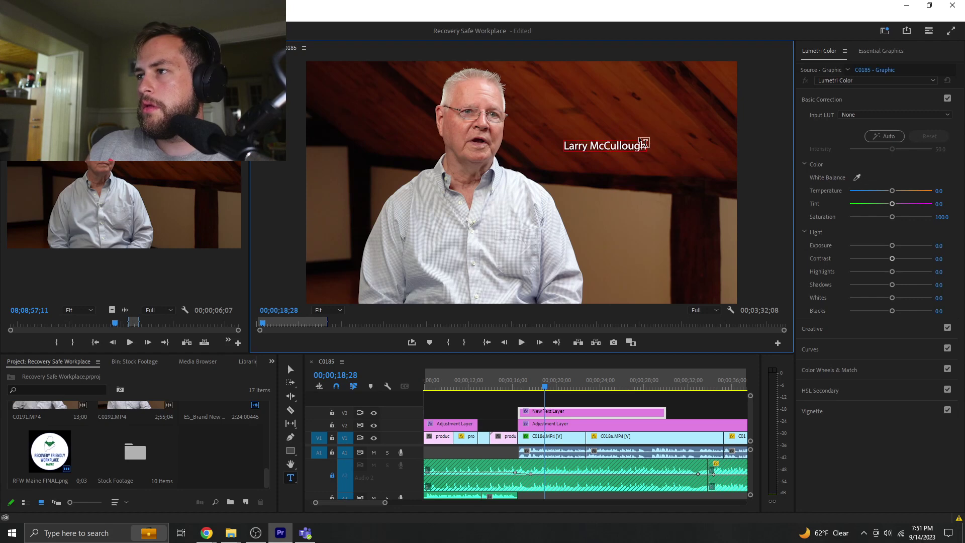
pyautogui.press('Return')
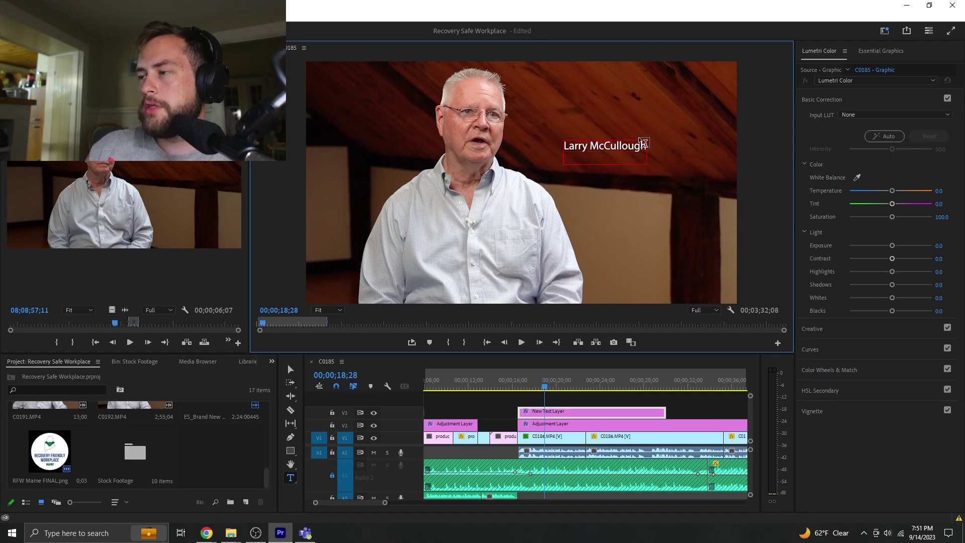
pyautogui.write('Execture')
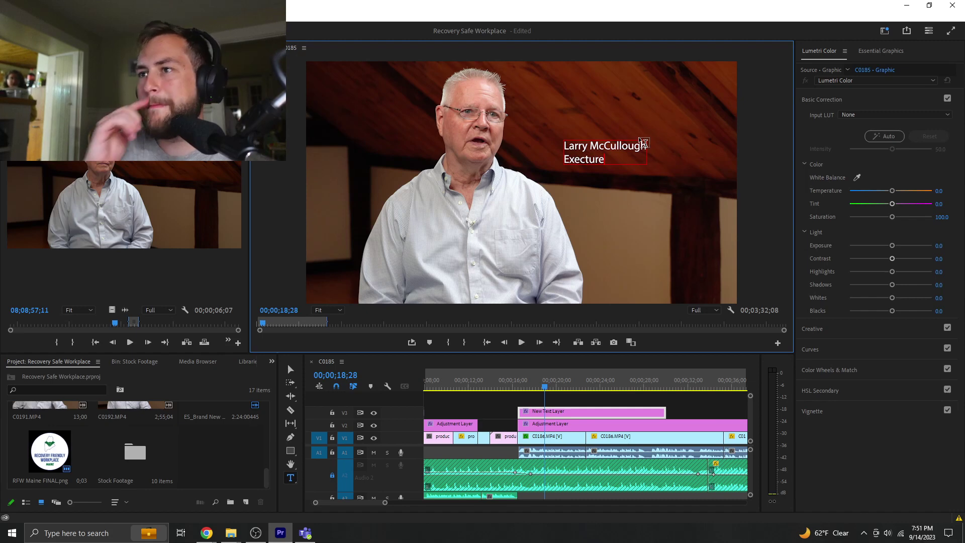
pyautogui.press('BackSpace')
pyautogui.press('BackSpace')
pyautogui.write('ve')
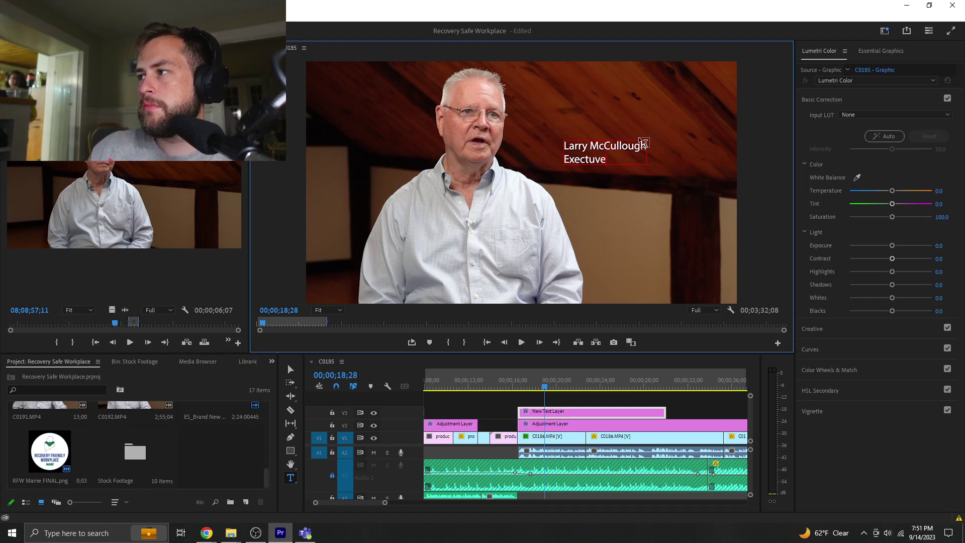
pyautogui.press('BackSpace')
pyautogui.press('BackSpace')
pyautogui.press('BackSpace')
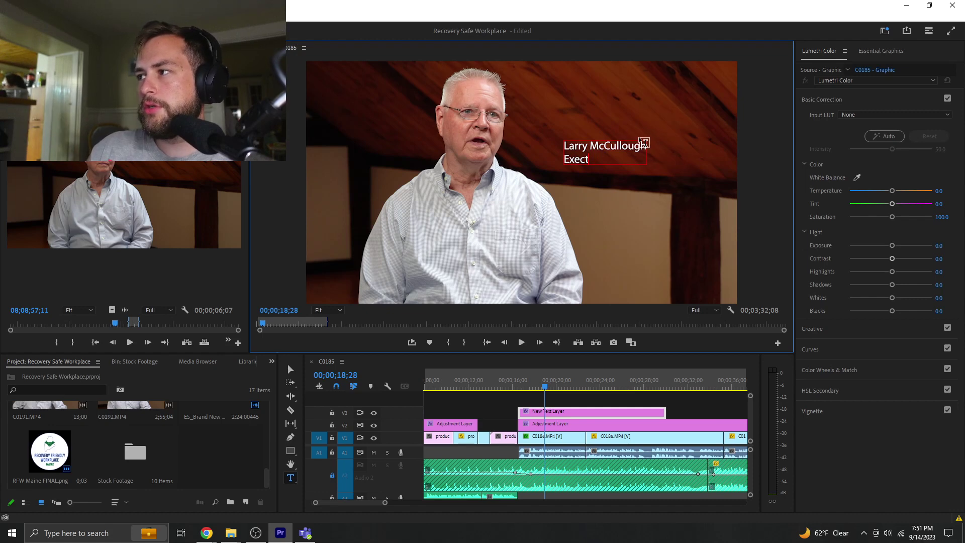
pyautogui.press('BackSpace')
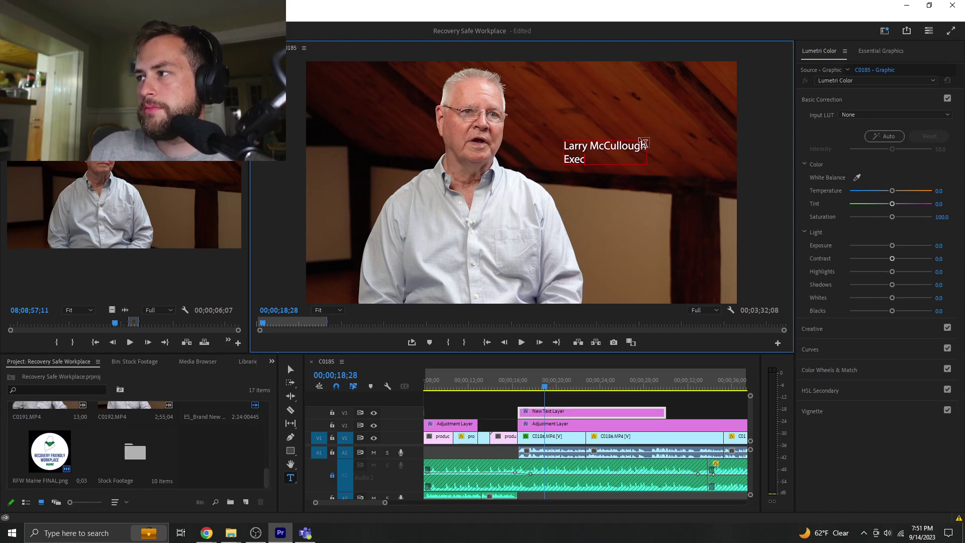
pyautogui.write('utiv')
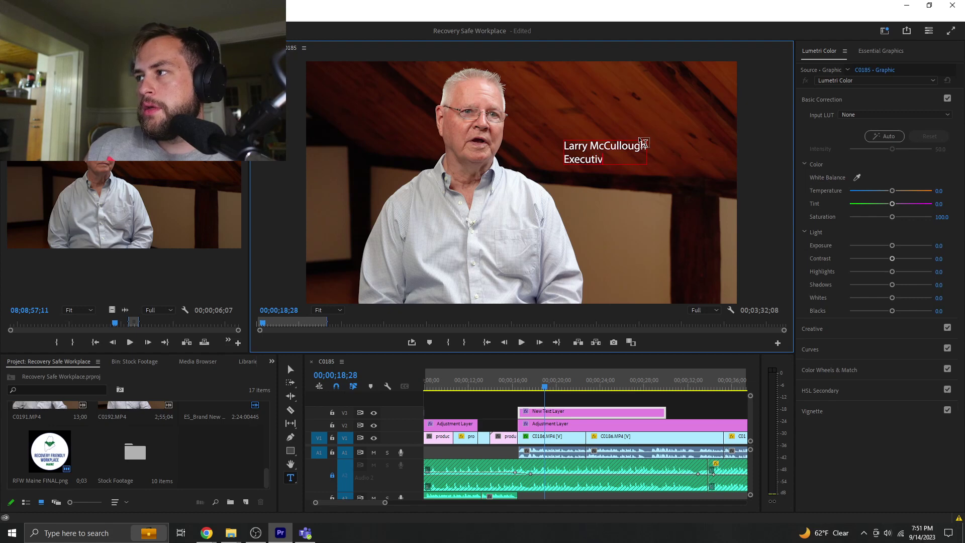
pyautogui.write('e Director')
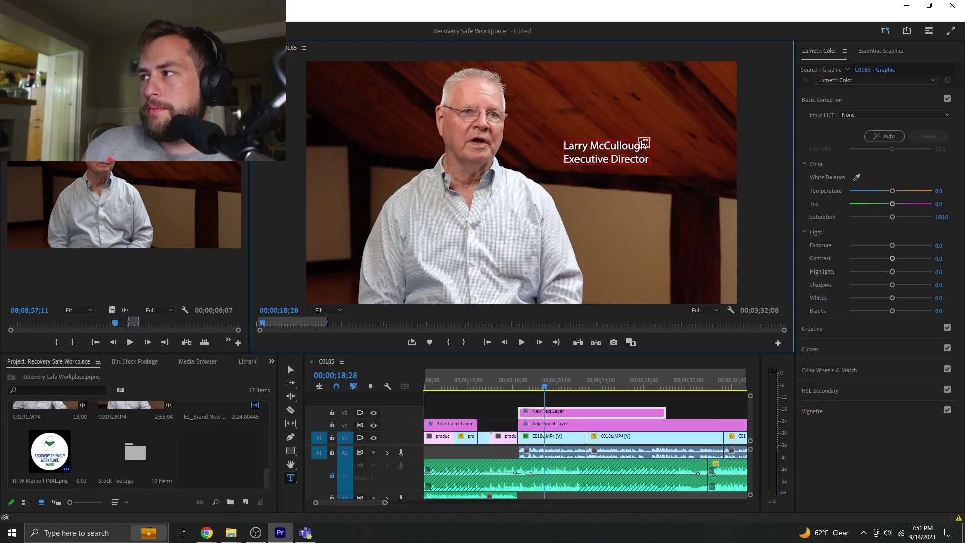
pyautogui.write(' of Pinet')
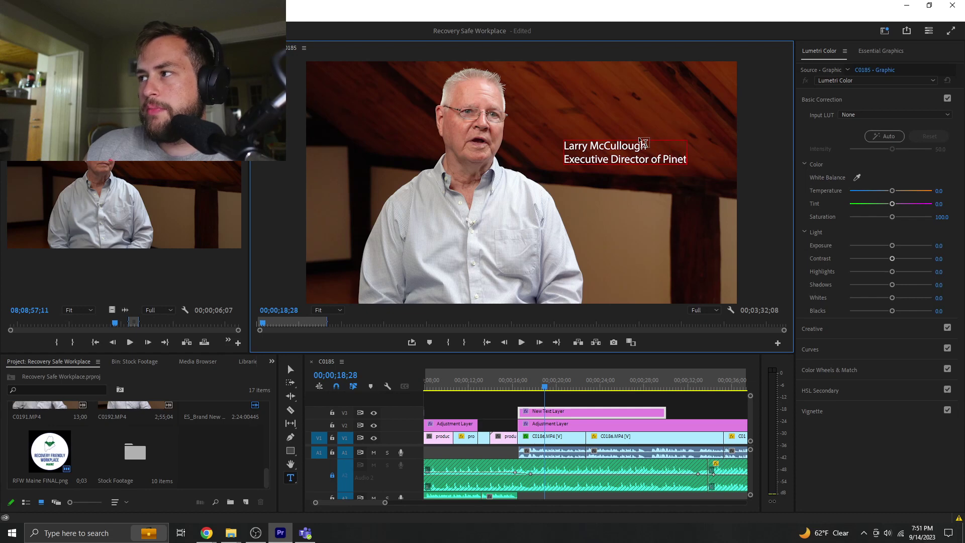
pyautogui.write('ree')
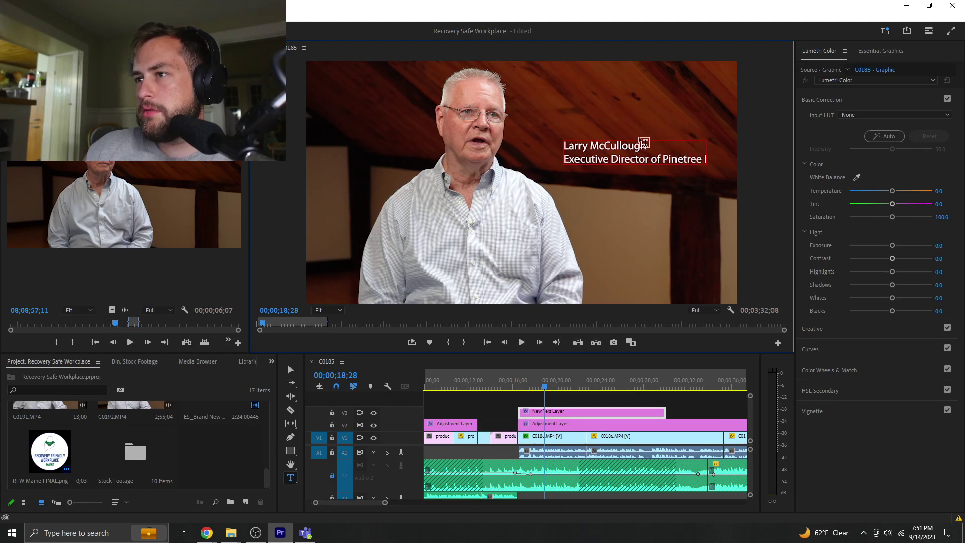
pyautogui.write(' In')
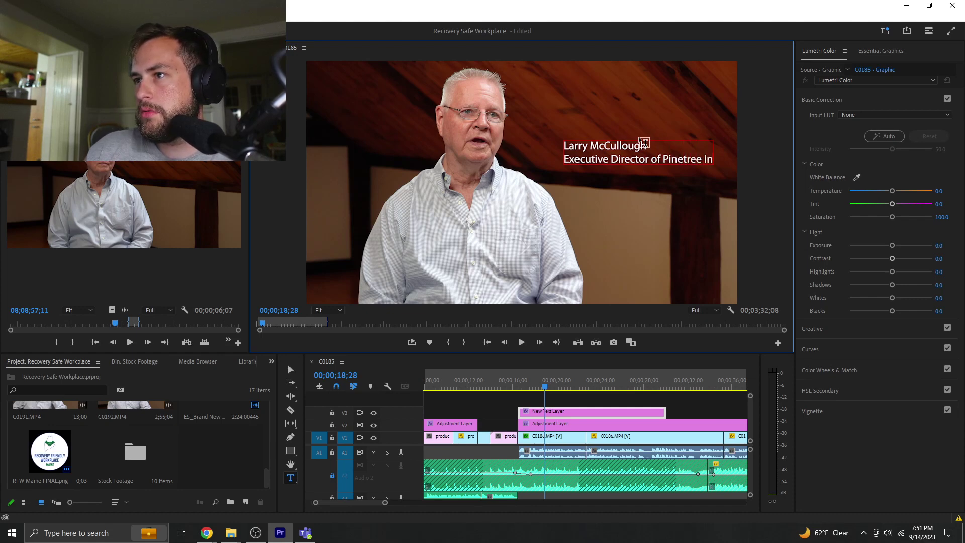
pyautogui.write('stitue')
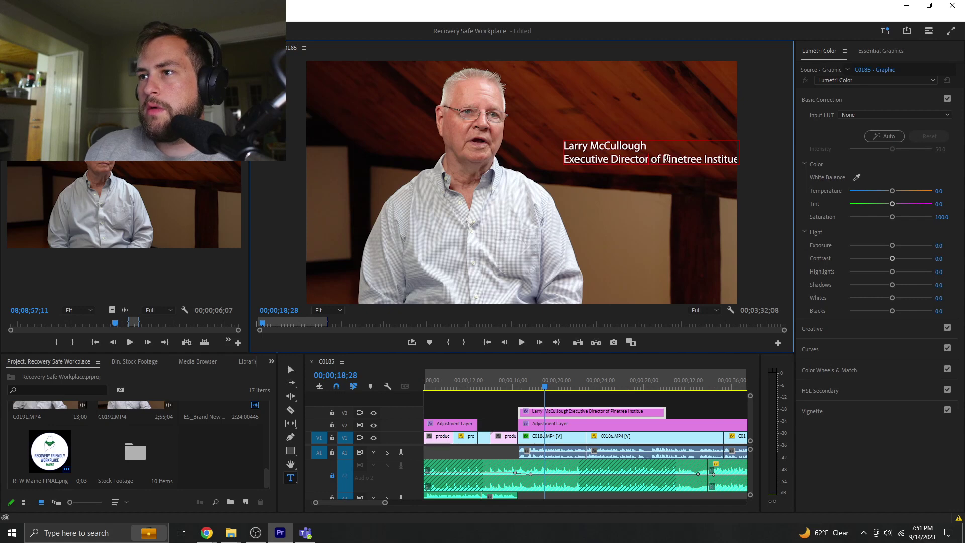
# - Try putting 'Pinetree Institue' on its own line, undo it, then select all the title text
pyautogui.click(664, 159)
pyautogui.press('BackSpace')
pyautogui.press('BackSpace')
pyautogui.press('BackSpace')
pyautogui.press('BackSpace')
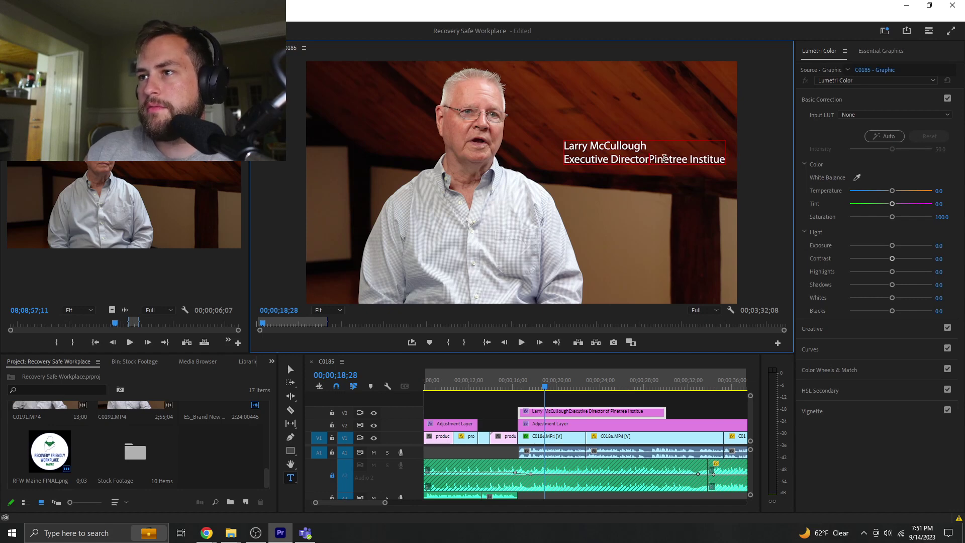
pyautogui.press('Return')
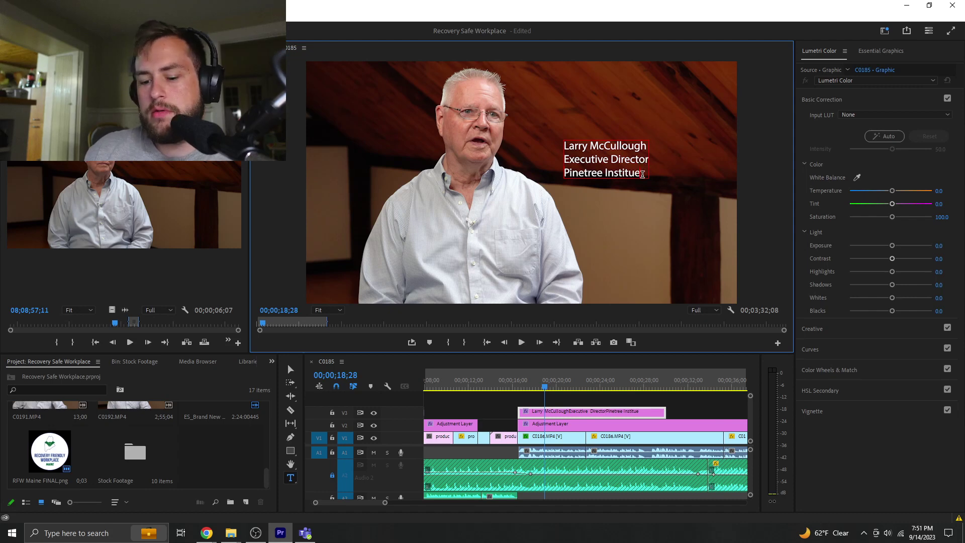
pyautogui.hotkey('ctrl', 'z')
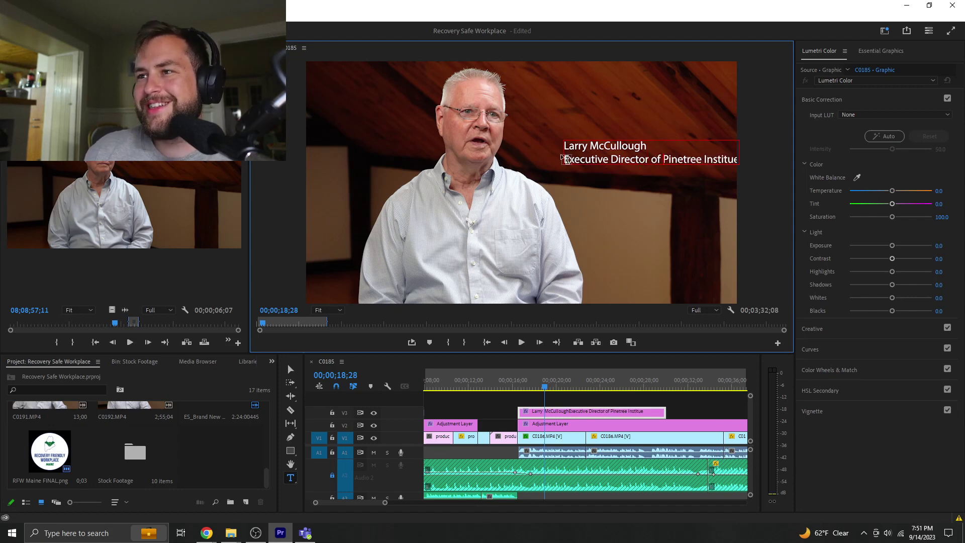
pyautogui.moveTo(564, 159); pyautogui.dragTo(749, 171)
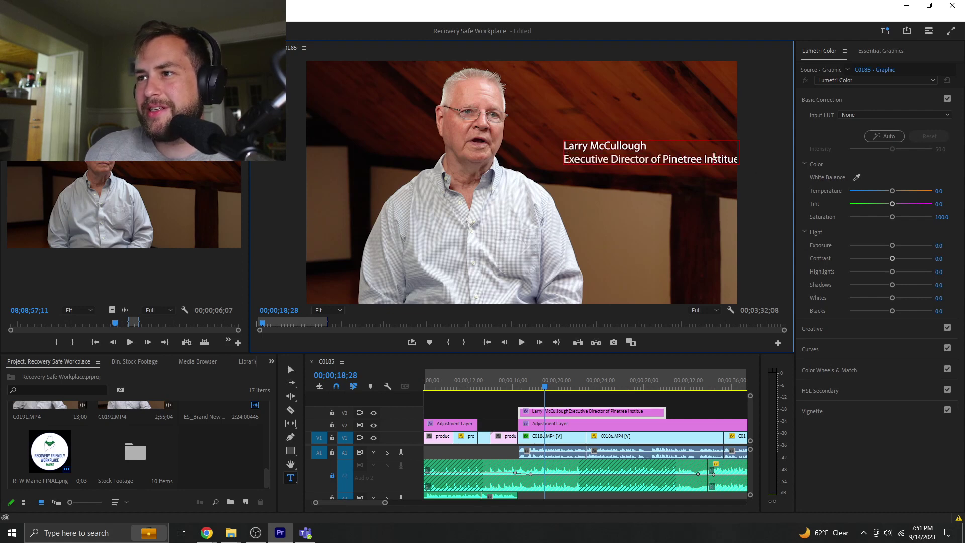
pyautogui.hotkey('ctrl', 'a')
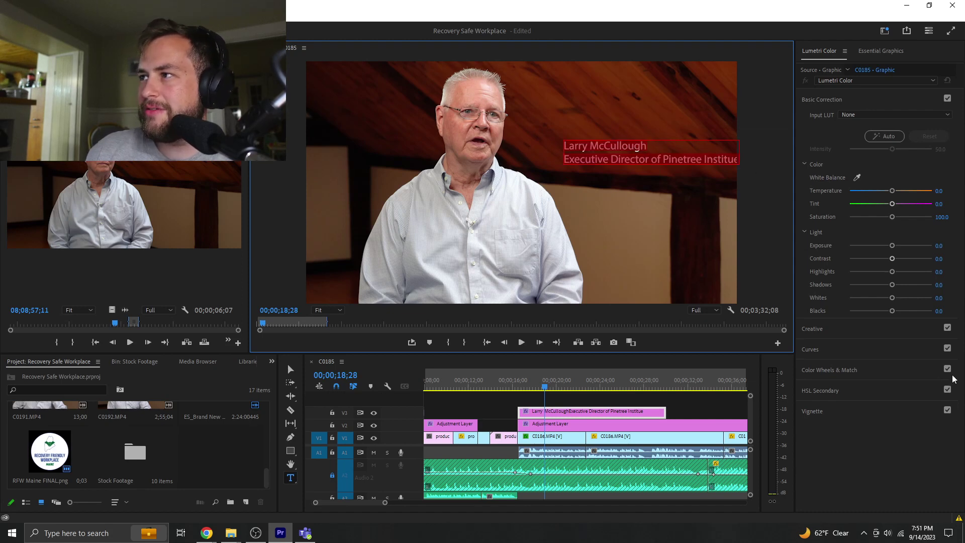
# - Set the title font to Verdana Bold in Essential Graphics
pyautogui.click(878, 51)
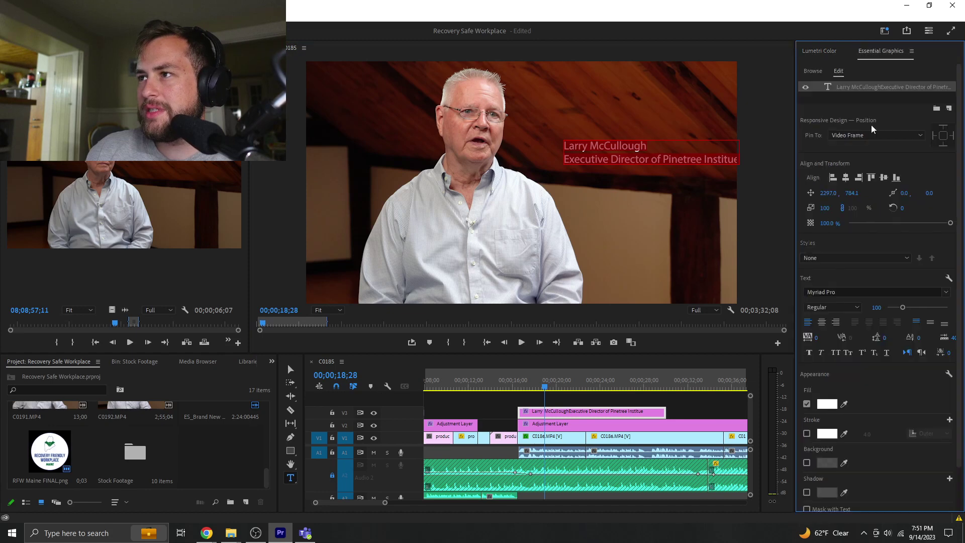
pyautogui.click(830, 292)
pyautogui.write('centu')
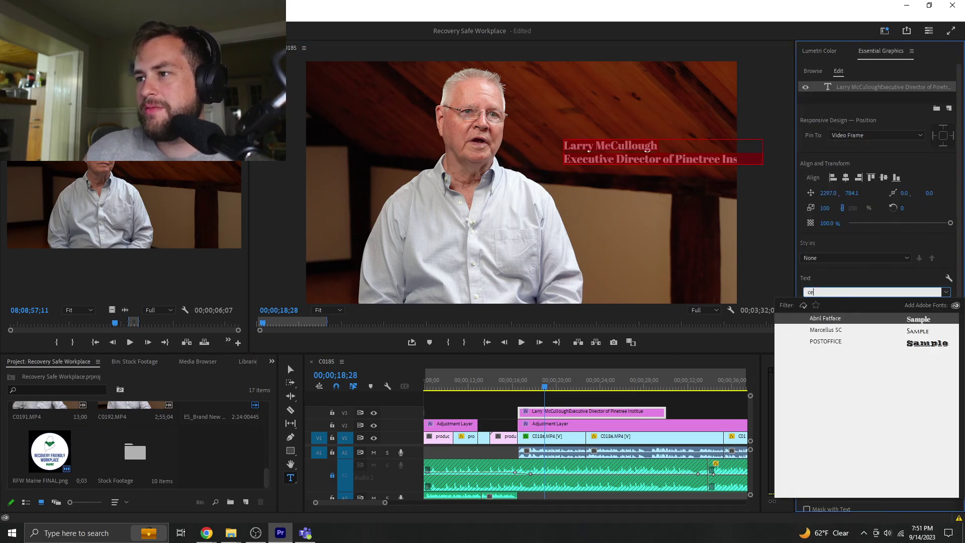
pyautogui.press('BackSpace')
pyautogui.press('BackSpace')
pyautogui.press('BackSpace')
pyautogui.press('BackSpace')
pyautogui.press('BackSpace')
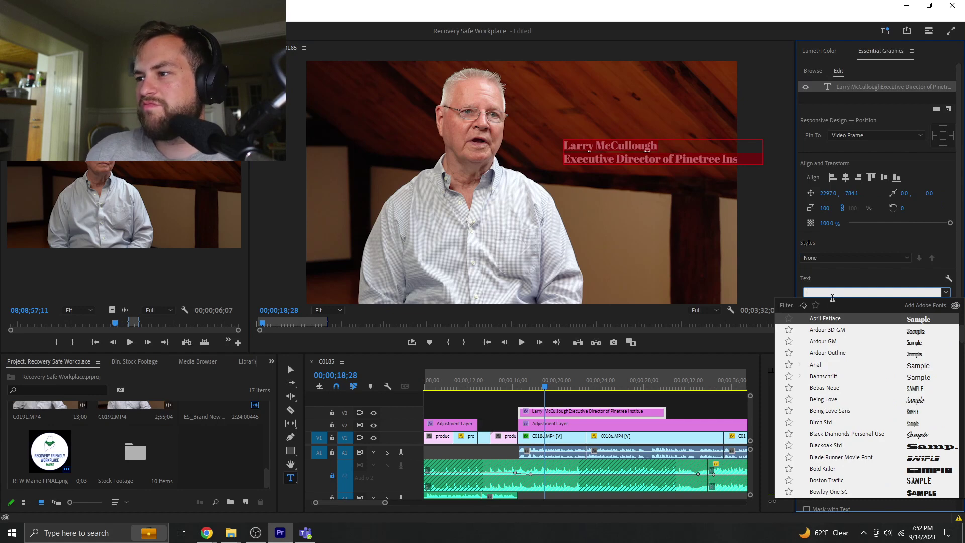
pyautogui.scroll(-2, 916, 443)
pyautogui.scroll(-10, 916, 443)
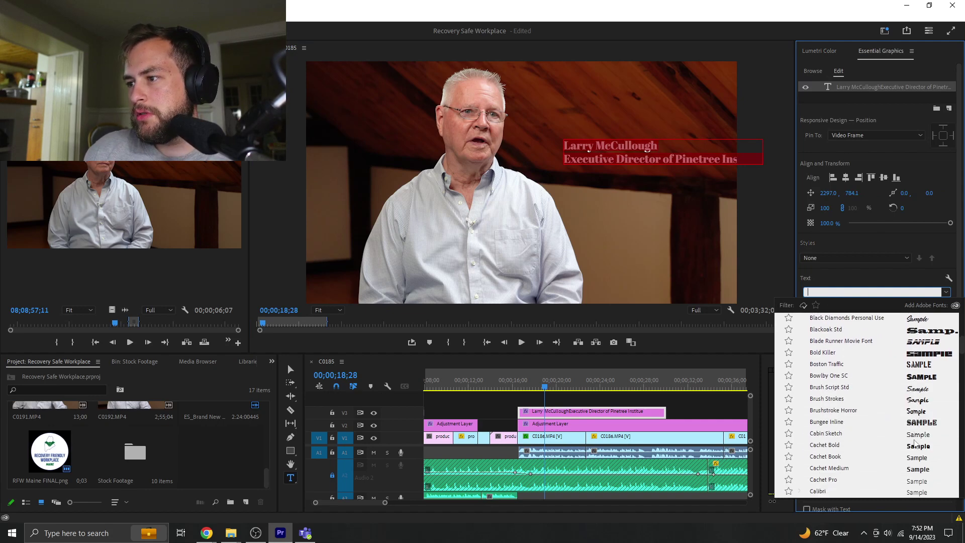
pyautogui.scroll(-11, 916, 443)
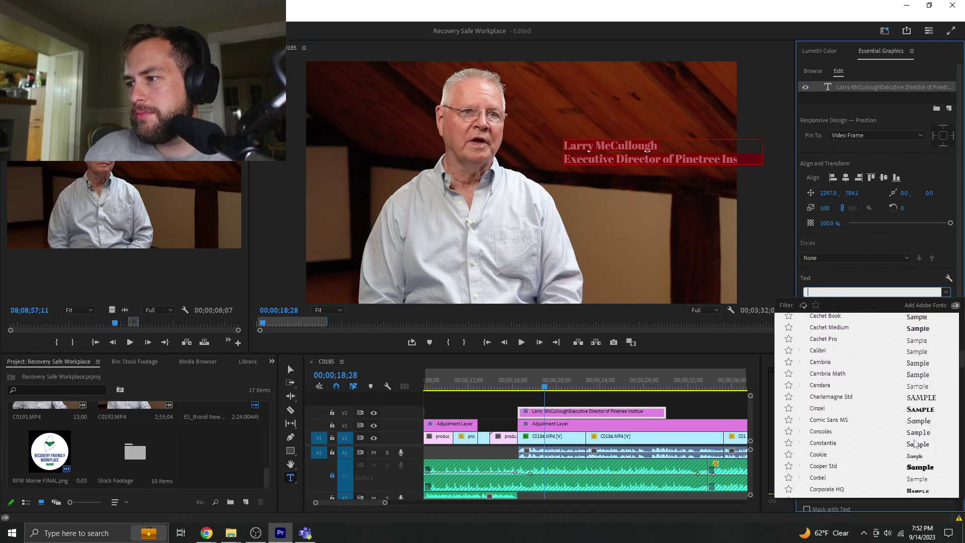
pyautogui.scroll(-7, 916, 444)
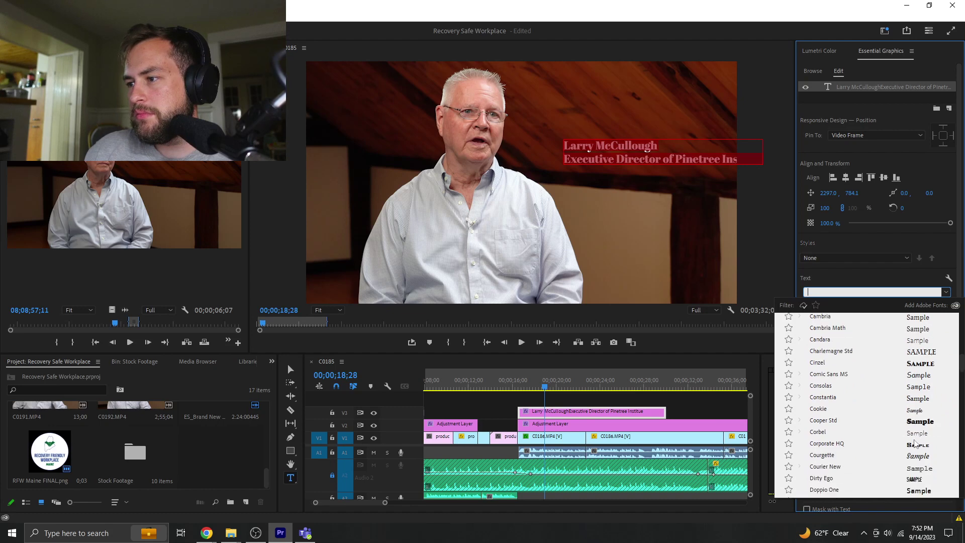
pyautogui.scroll(-2, 916, 444)
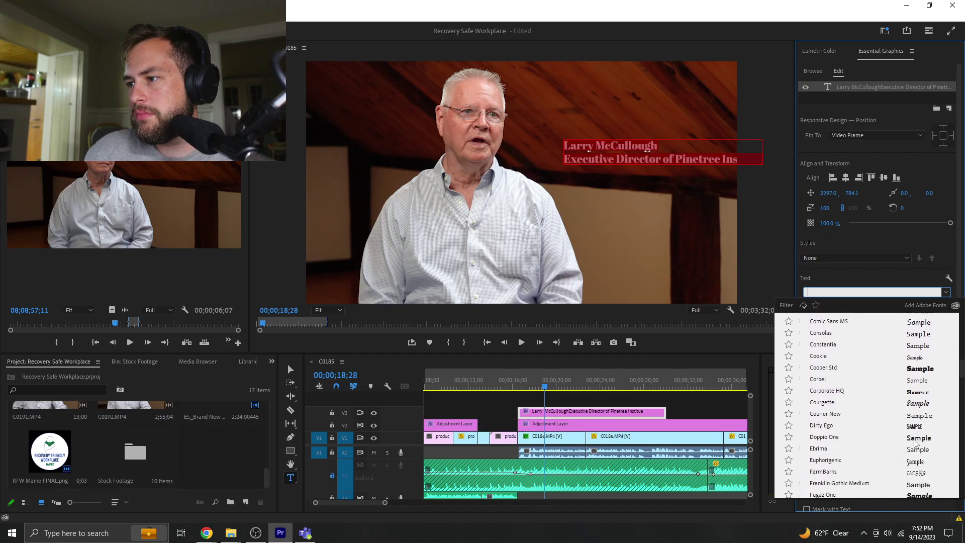
pyautogui.write('Ve')
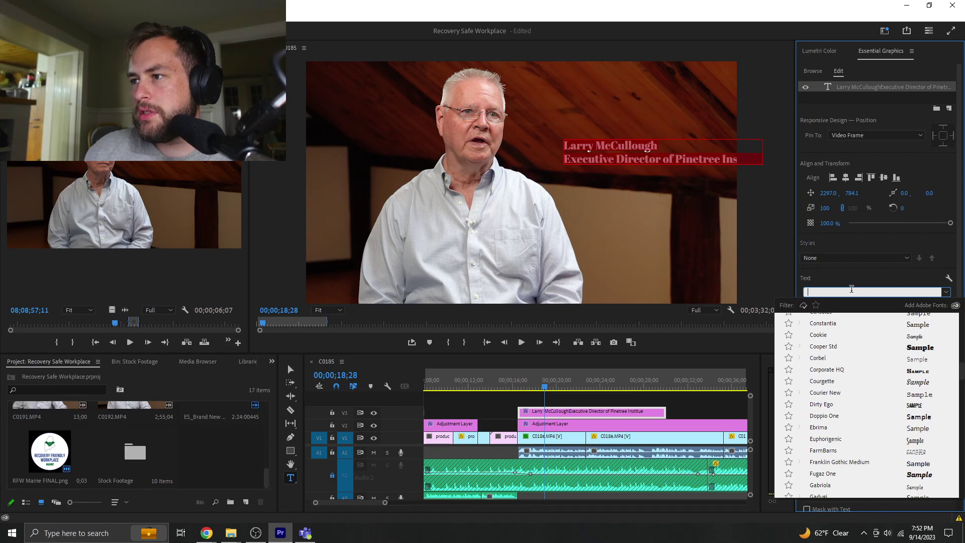
pyautogui.write('ran')
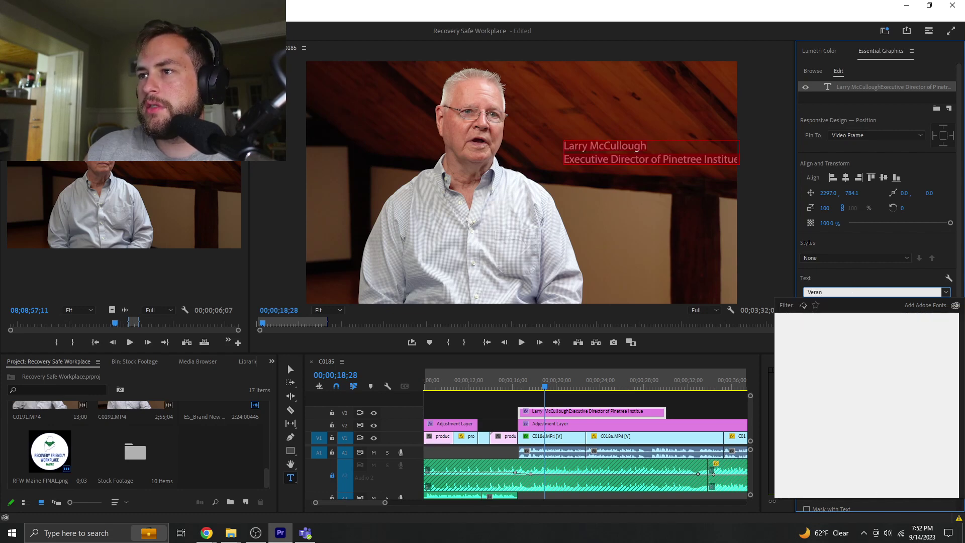
pyautogui.press('BackSpace')
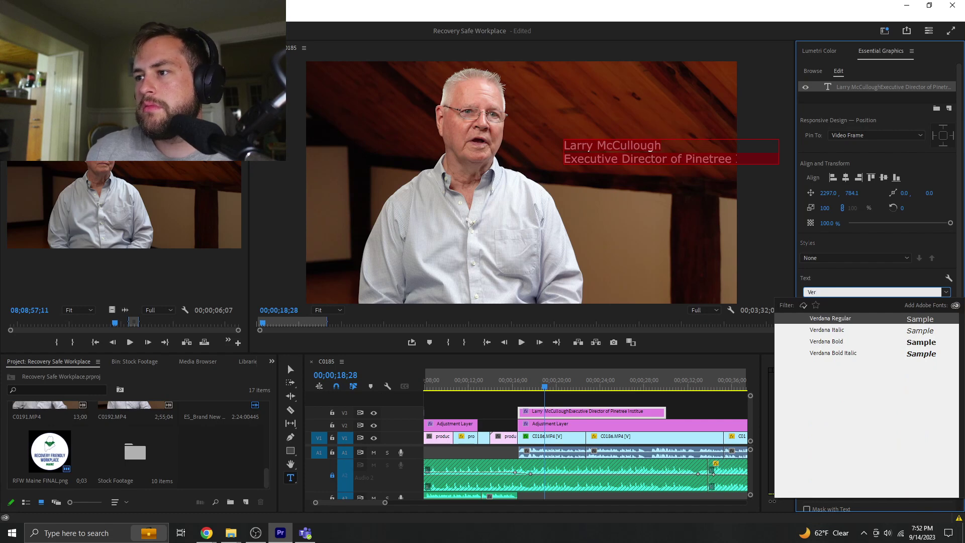
pyautogui.press('Down')
pyautogui.press('Down')
pyautogui.press('Return')
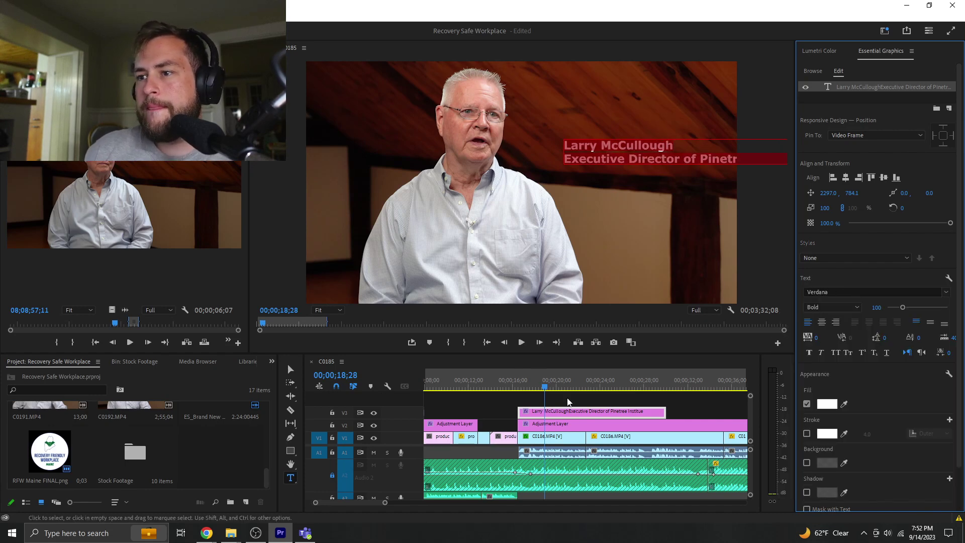
# - Move the title left and up, and enlarge the name to size 123
pyautogui.press('Escape')
pyautogui.click(628, 155)
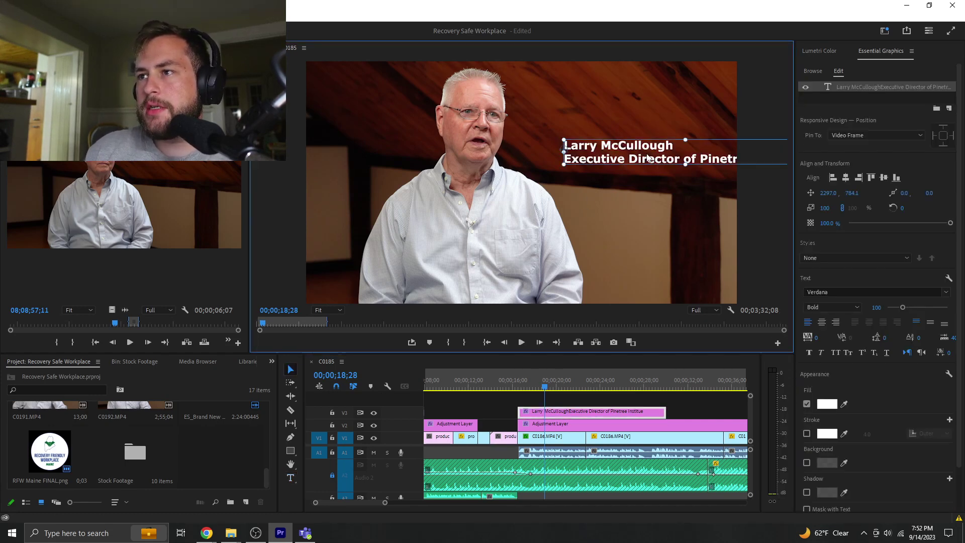
pyautogui.moveTo(649, 158); pyautogui.dragTo(625, 154)
pyautogui.doubleClick(625, 153)
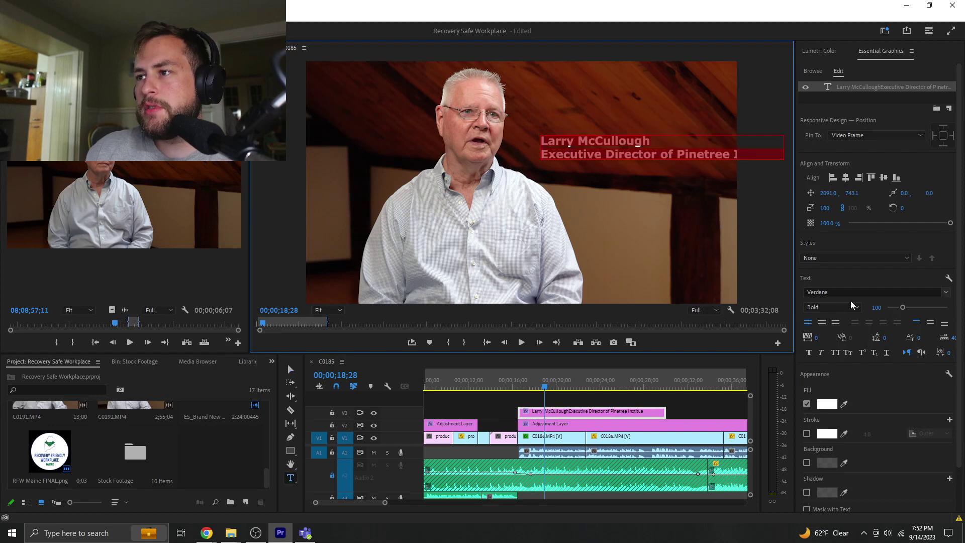
pyautogui.moveTo(903, 307); pyautogui.dragTo(906, 307)
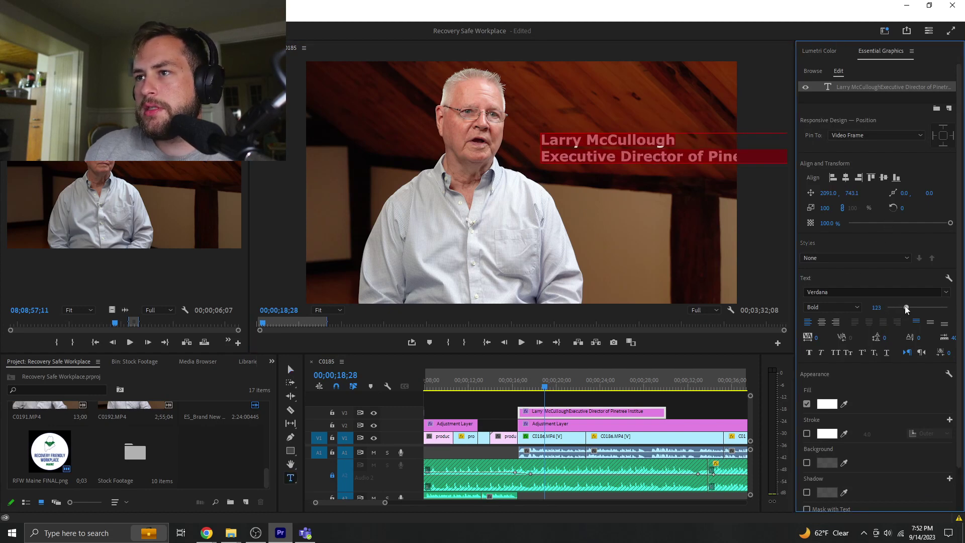
# - Make the Executive Director line size 70 in Verdana Regular
pyautogui.press('Escape')
pyautogui.doubleClick(572, 159)
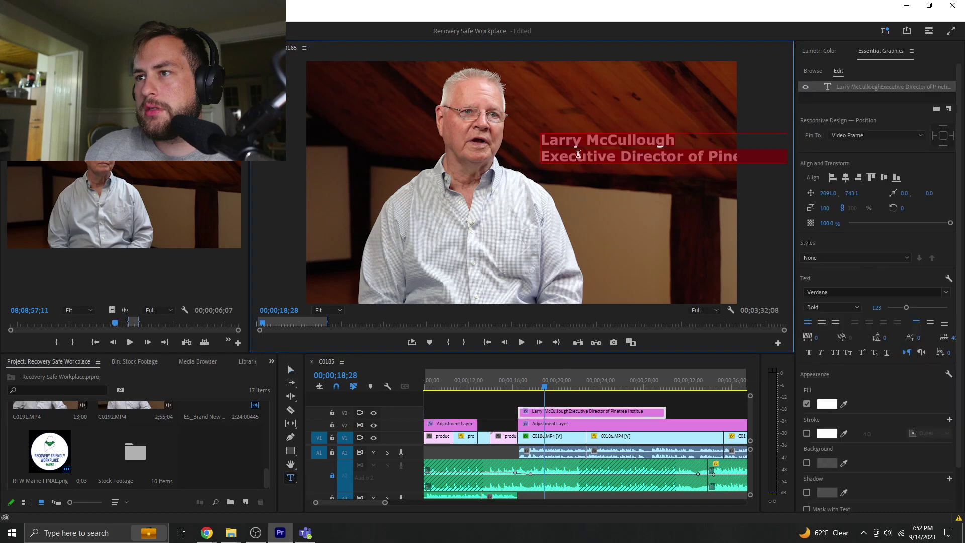
pyautogui.tripleClick(571, 159)
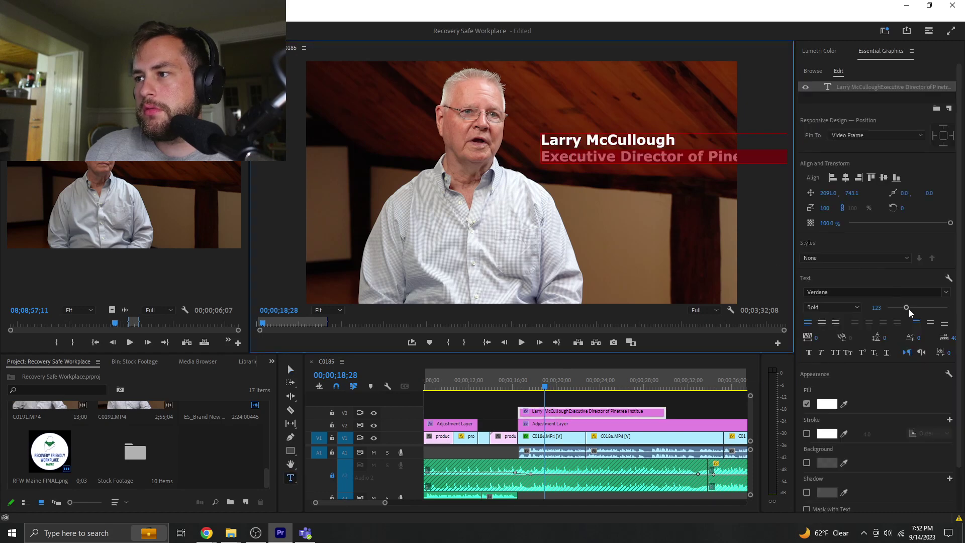
pyautogui.moveTo(908, 309); pyautogui.dragTo(897, 308)
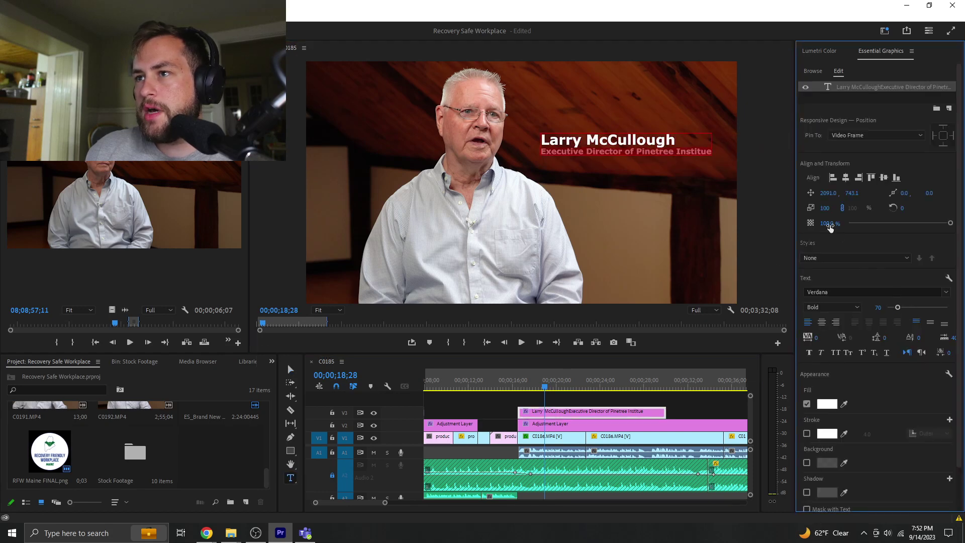
pyautogui.click(840, 292)
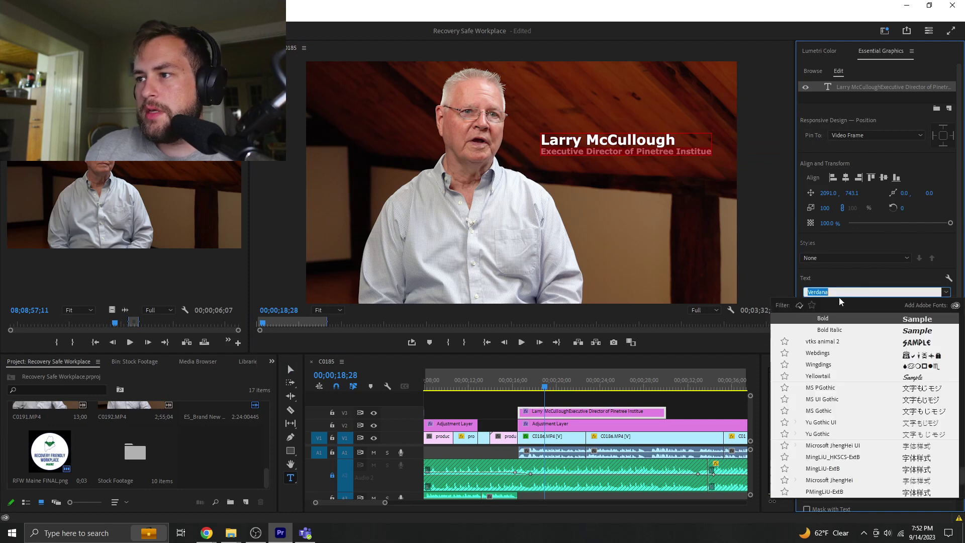
pyautogui.scroll(3, 837, 331)
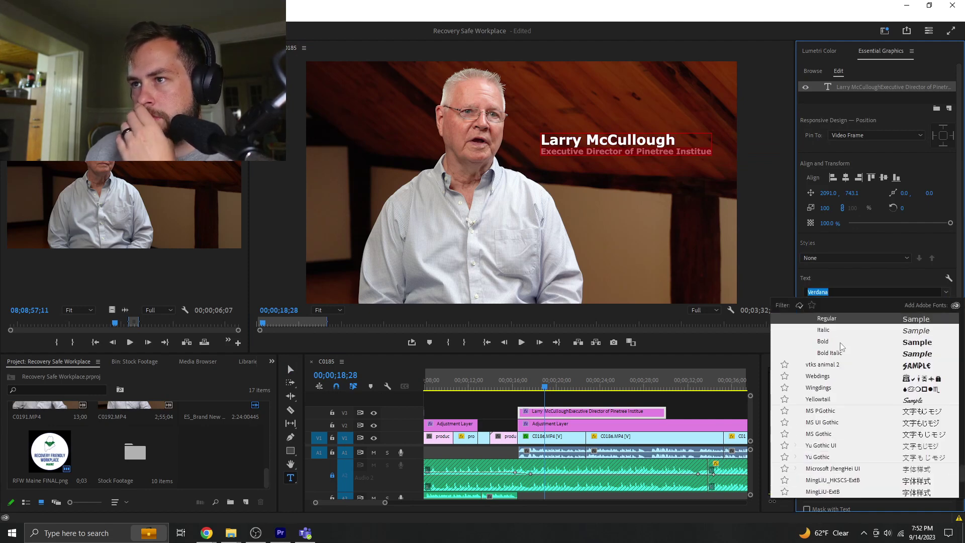
pyautogui.click(842, 344)
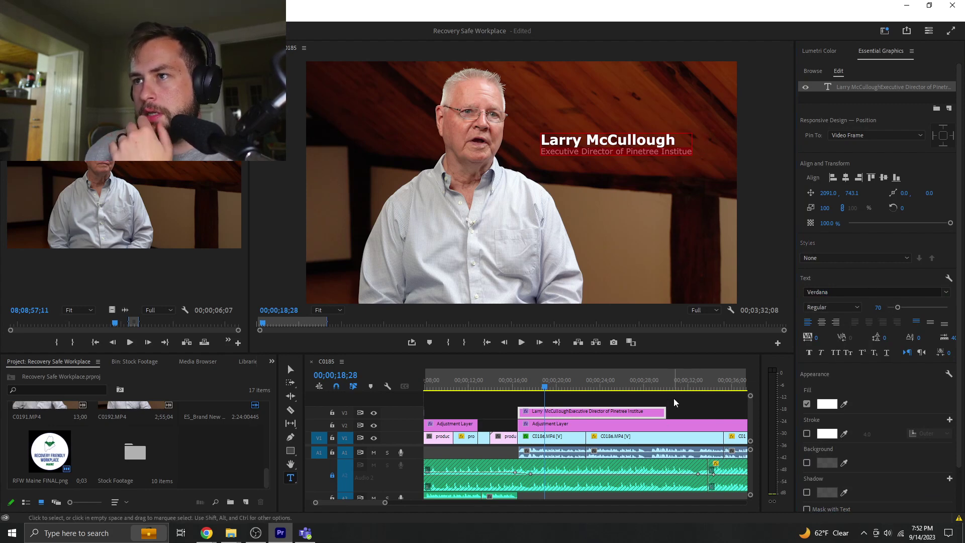
# - Correct 'Institue' to 'Institute' in the subtitle line
pyautogui.click(676, 401)
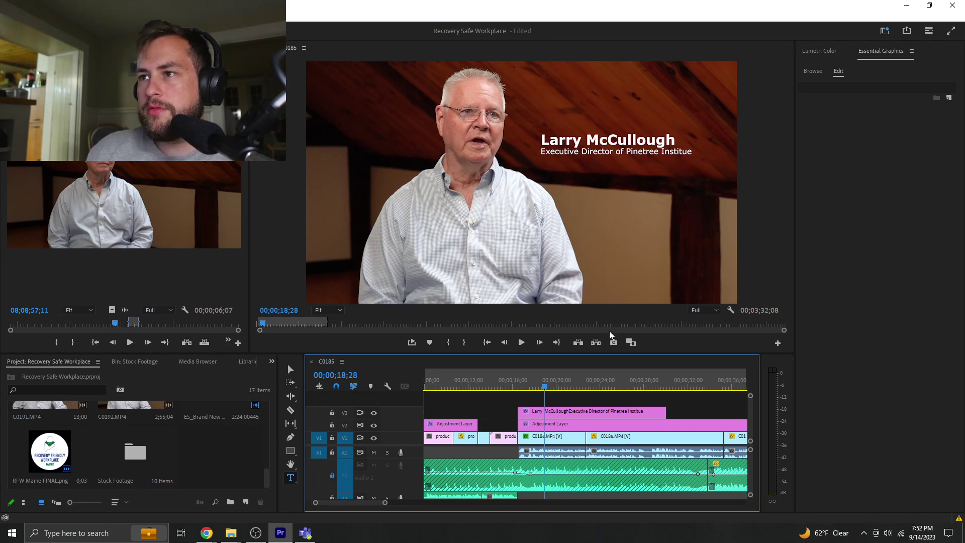
pyautogui.click(687, 151)
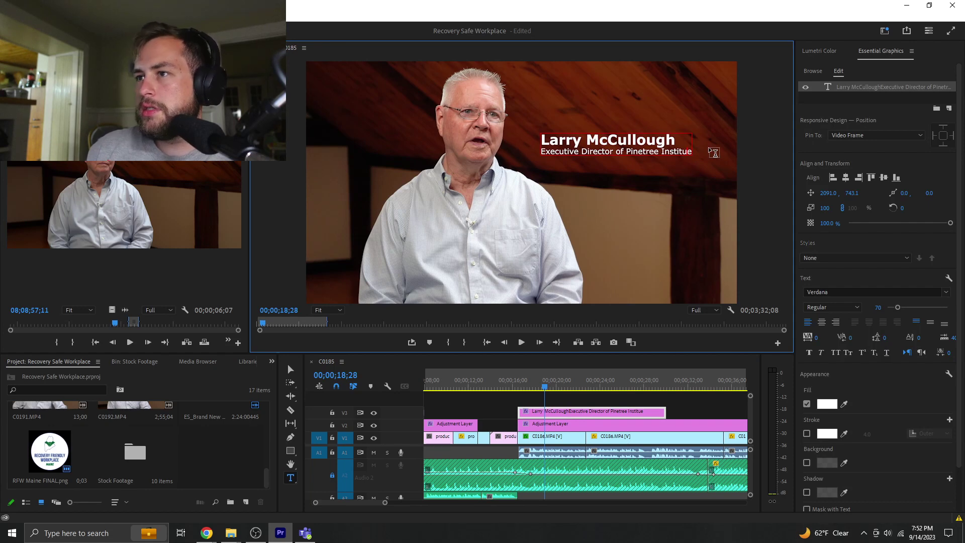
pyautogui.press('BackSpace')
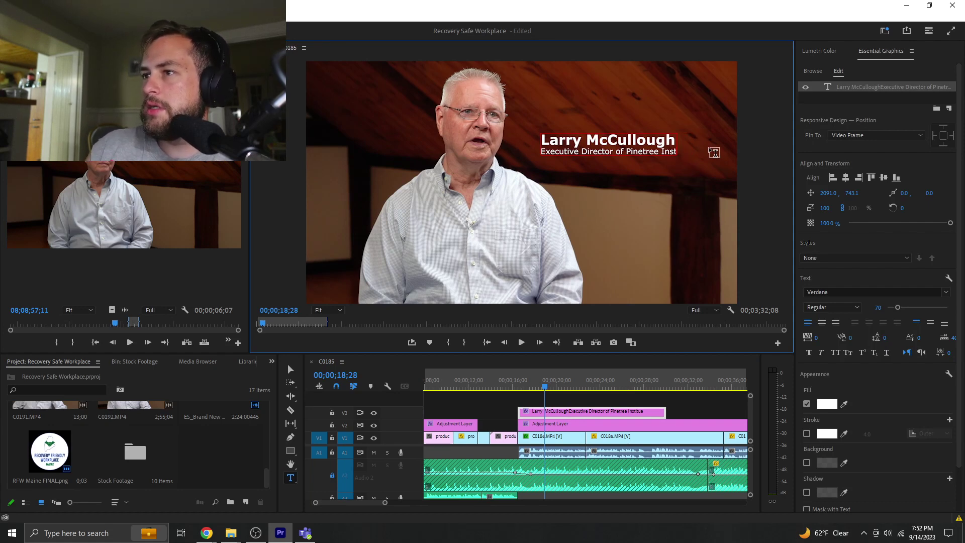
pyautogui.write('tute')
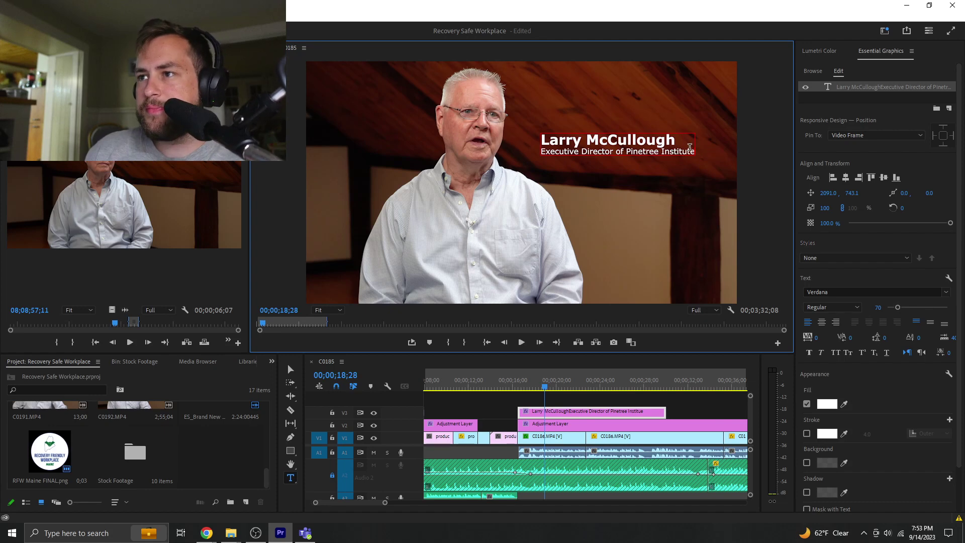
pyautogui.click(603, 401)
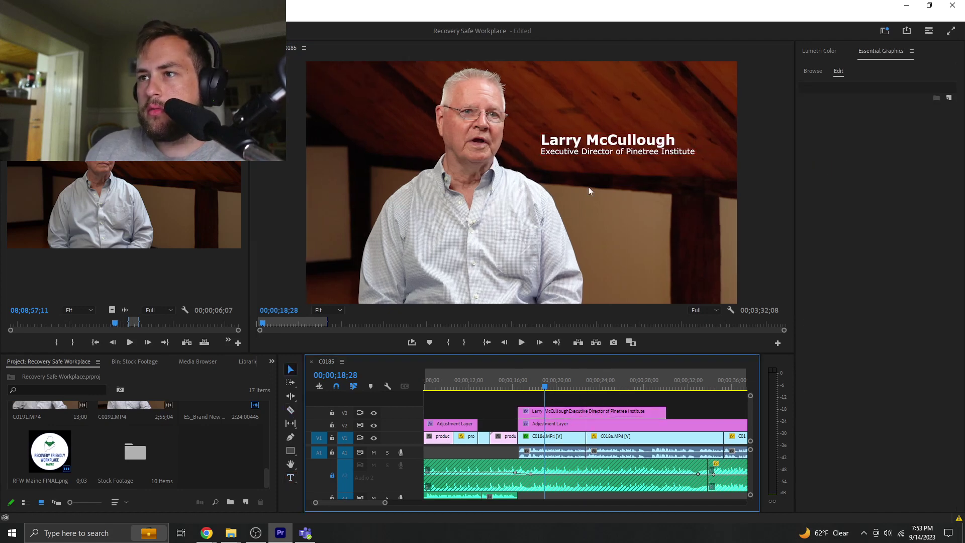
# - Nudge the title up-right and add a default dissolve to its start, previewing the fade-in
pyautogui.moveTo(605, 147); pyautogui.dragTo(619, 140)
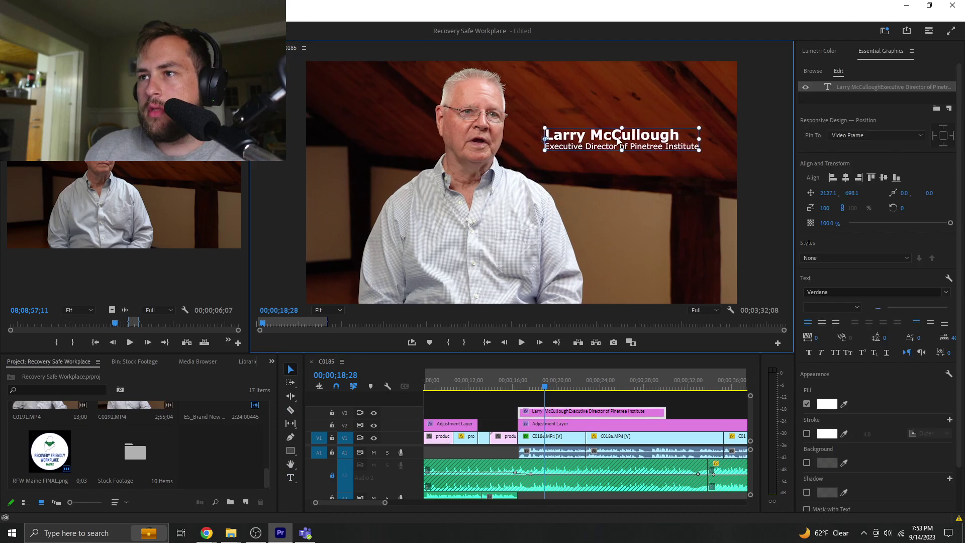
pyautogui.rightClick(520, 412)
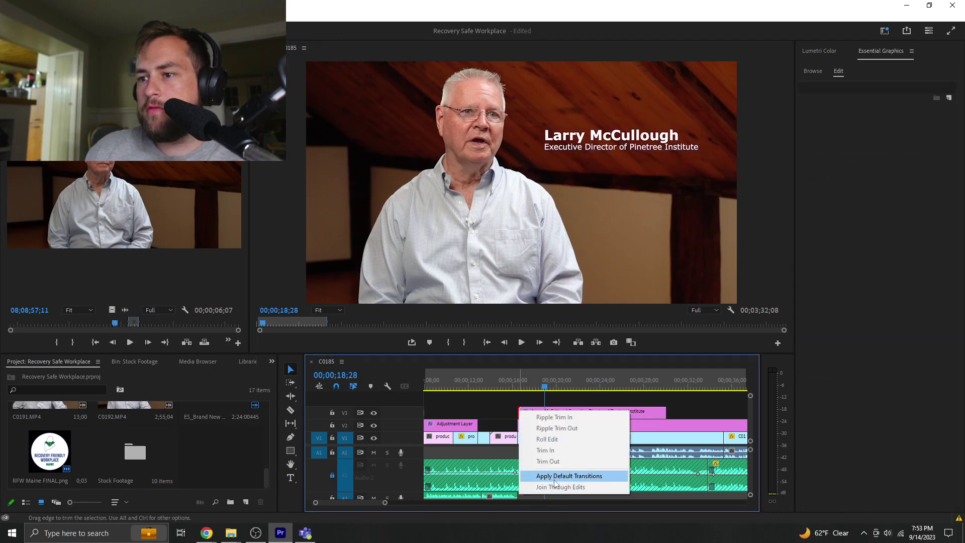
pyautogui.click(555, 482)
pyautogui.click(514, 377)
pyautogui.press('space')
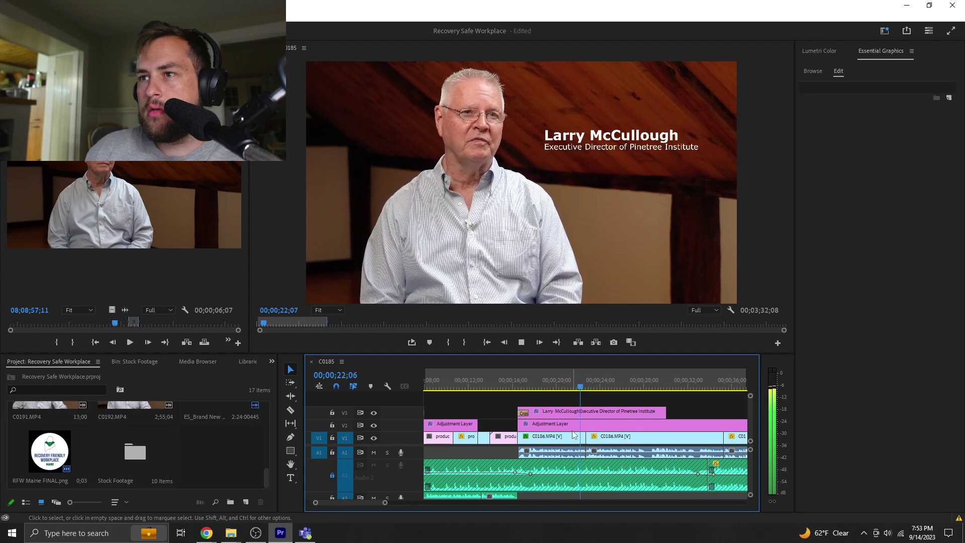
pyautogui.press('space')
# - Cut the title near 23;21, delete the remainder, and add a dissolve at its end
pyautogui.press('c')
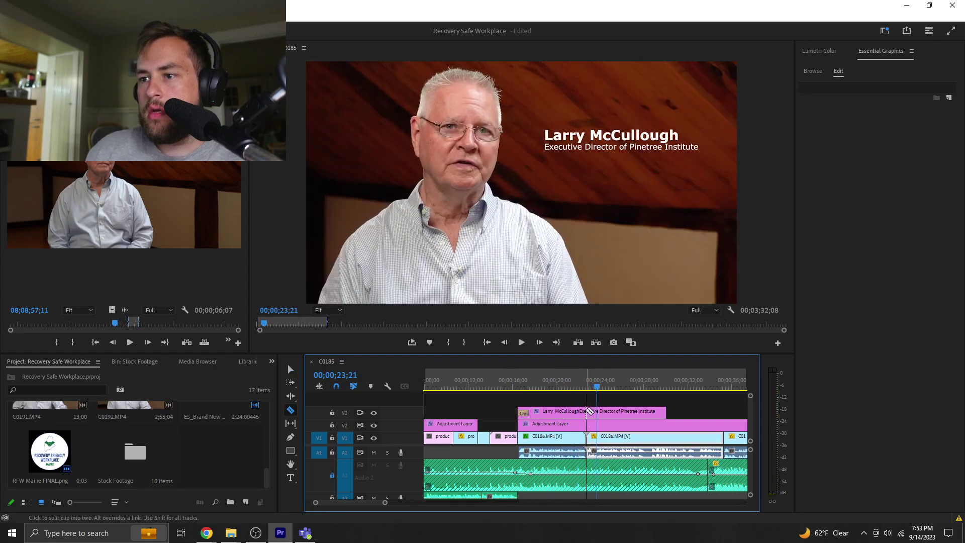
pyautogui.click(589, 412)
pyautogui.press('v')
pyautogui.click(605, 416)
pyautogui.press('Delete')
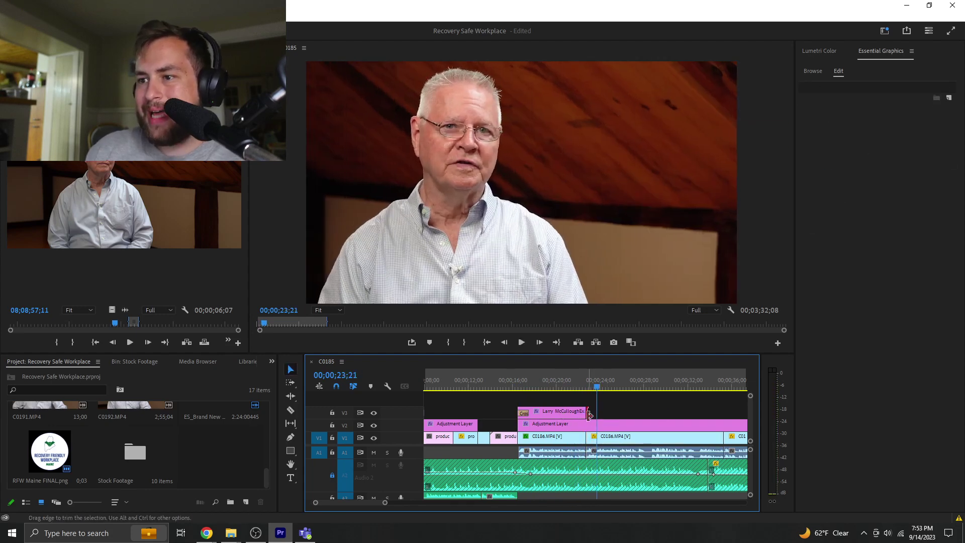
pyautogui.click(589, 415)
pyautogui.rightClick(589, 415)
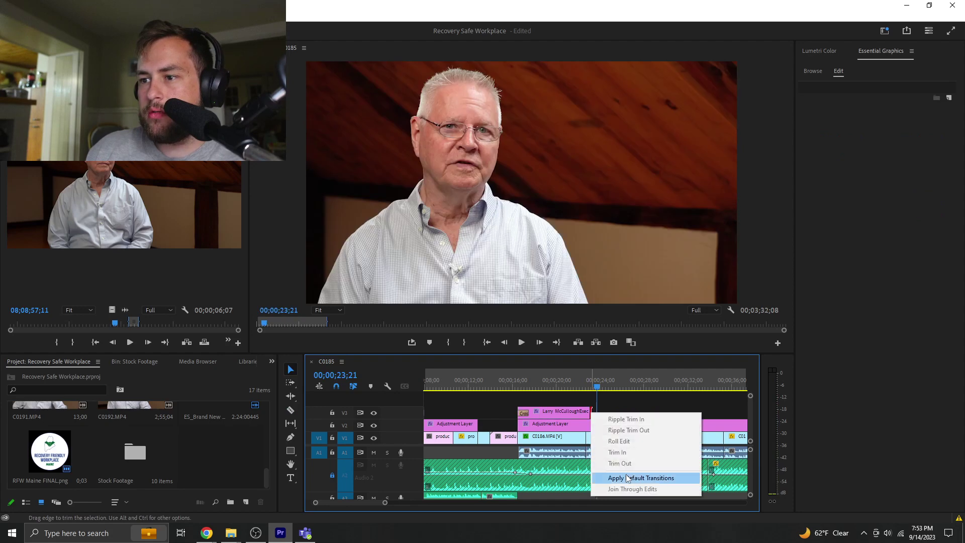
pyautogui.click(628, 478)
pyautogui.press('Up')
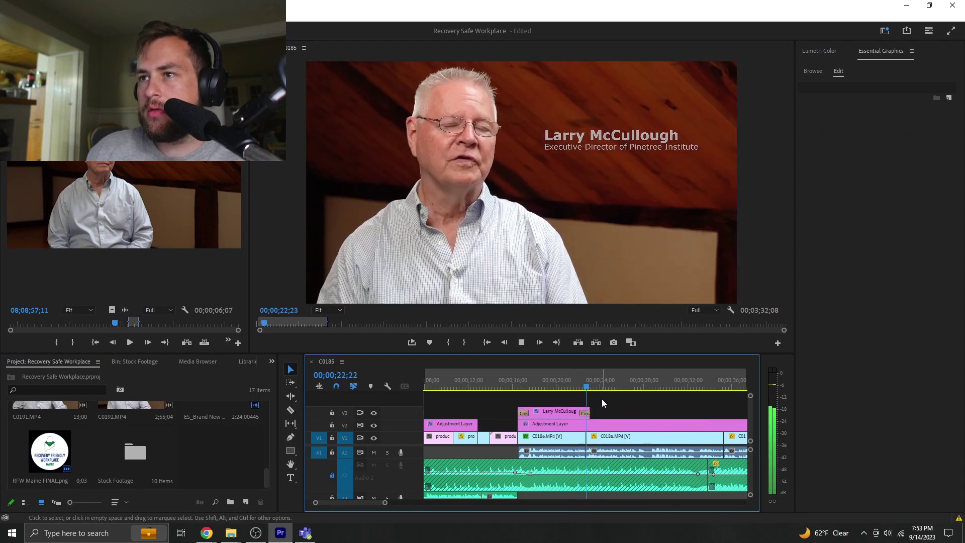
pyautogui.press('space')
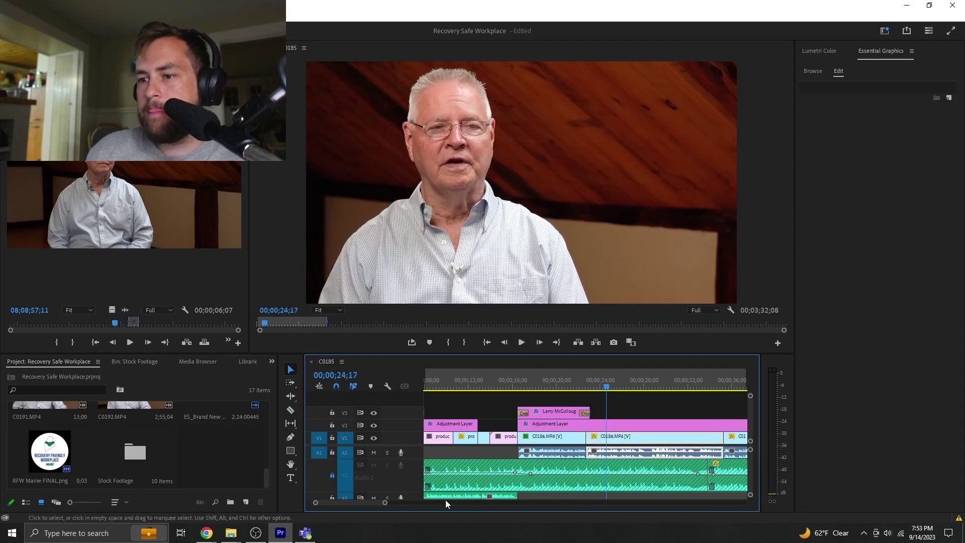
pyautogui.moveTo(385, 502); pyautogui.dragTo(453, 503)
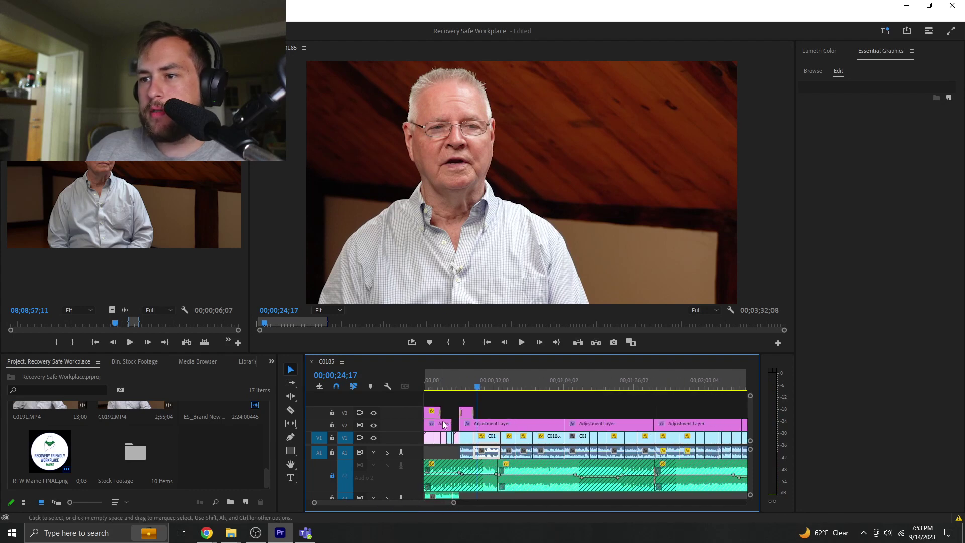
# - Duplicate the title clip further along the timeline and move the playhead to the copy
pyautogui.click(467, 413)
pyautogui.moveTo(467, 413); pyautogui.dragTo(572, 414)
pyautogui.click(573, 385)
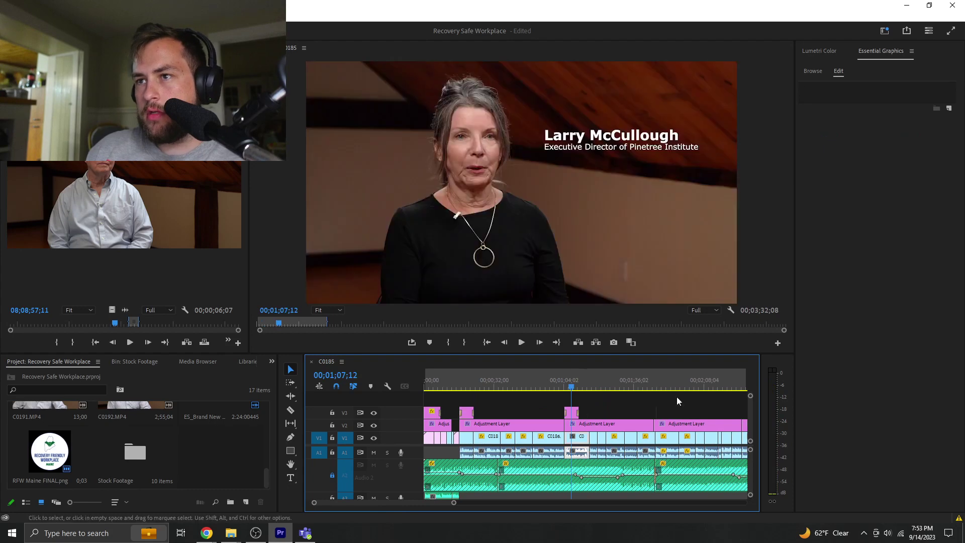
pyautogui.hotkey('alt', 'Tab')
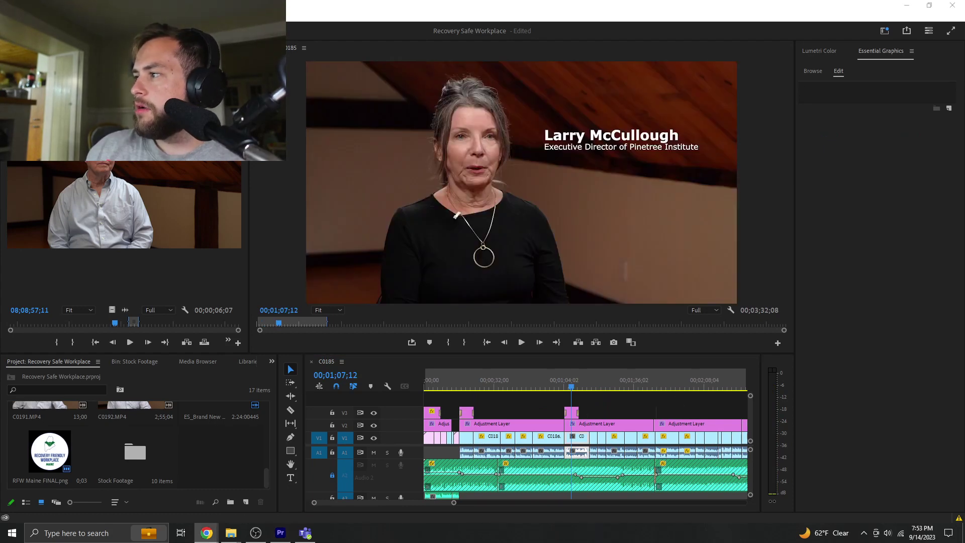
pyautogui.hotkey('alt', 'Tab')
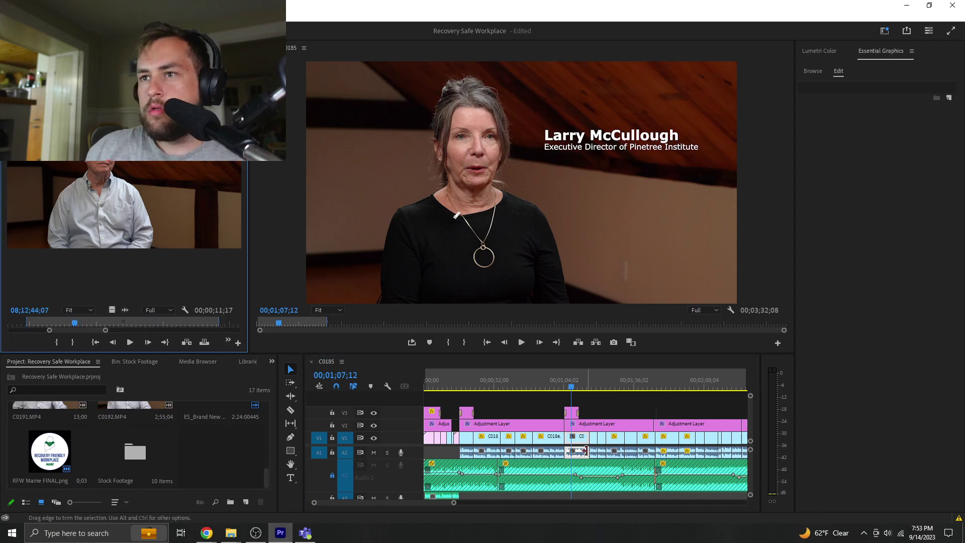
# - Load the woman's interview clip into the Source Monitor and play it from the start
pyautogui.moveTo(63, 322); pyautogui.dragTo(2, 332)
pyautogui.press('space')
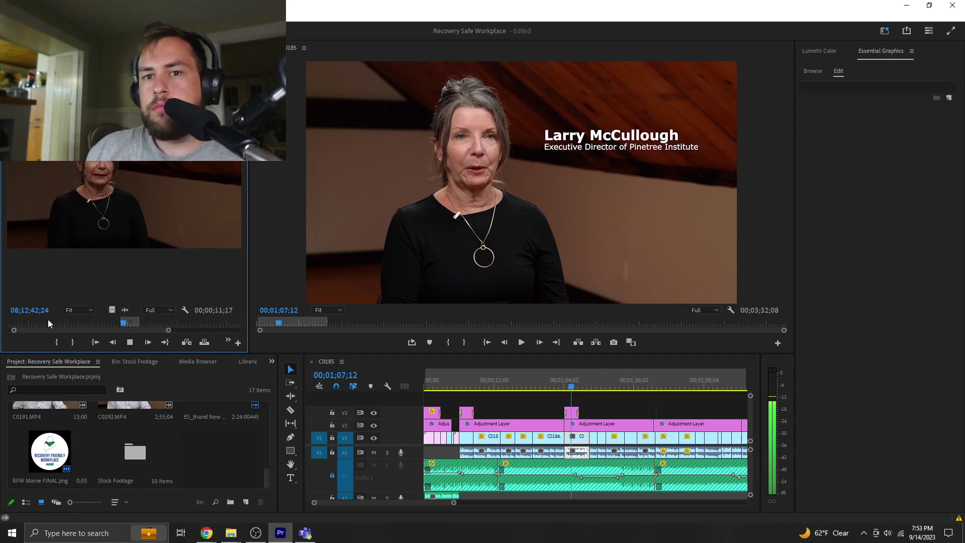
pyautogui.click(23, 325)
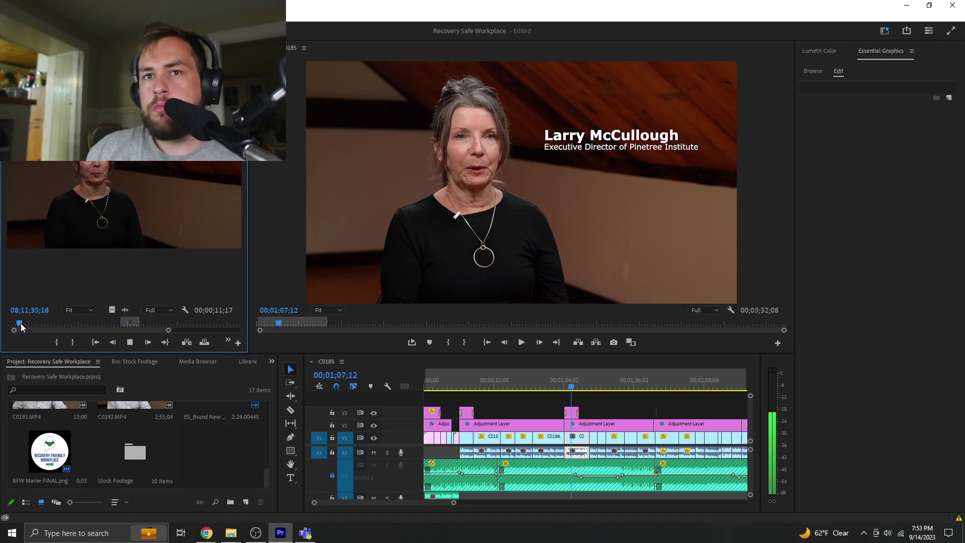
pyautogui.moveTo(21, 326); pyautogui.dragTo(2, 328)
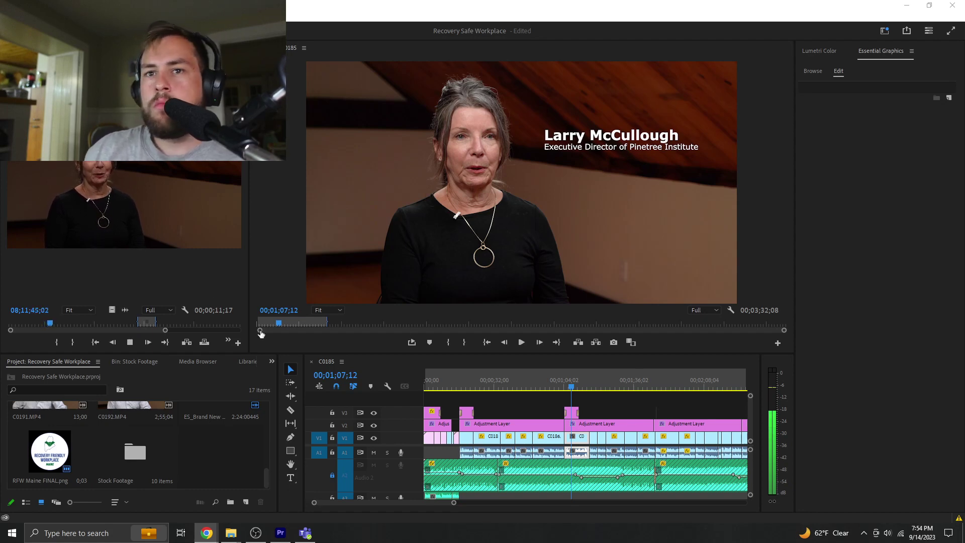
pyautogui.click(529, 403)
pyautogui.click(529, 403)
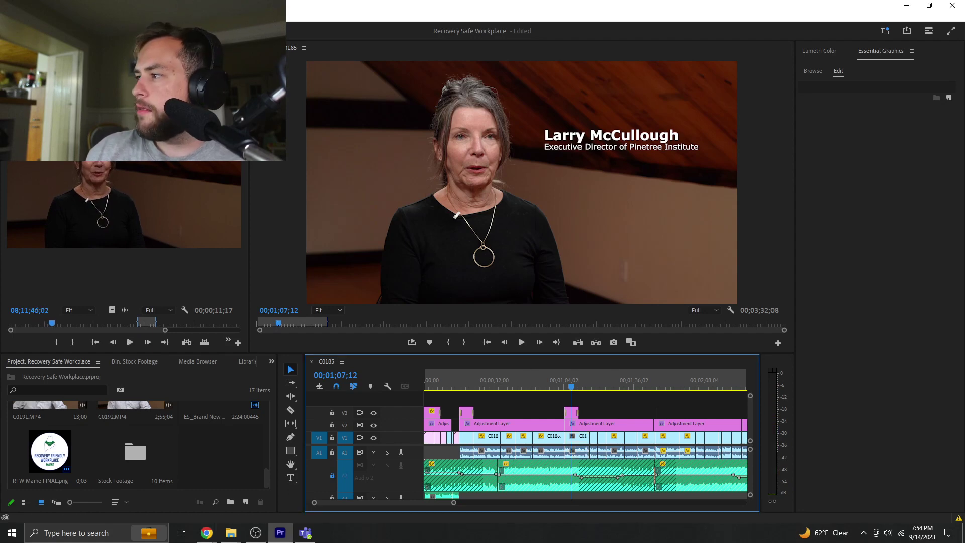
pyautogui.hotkey('alt', 'Tab')
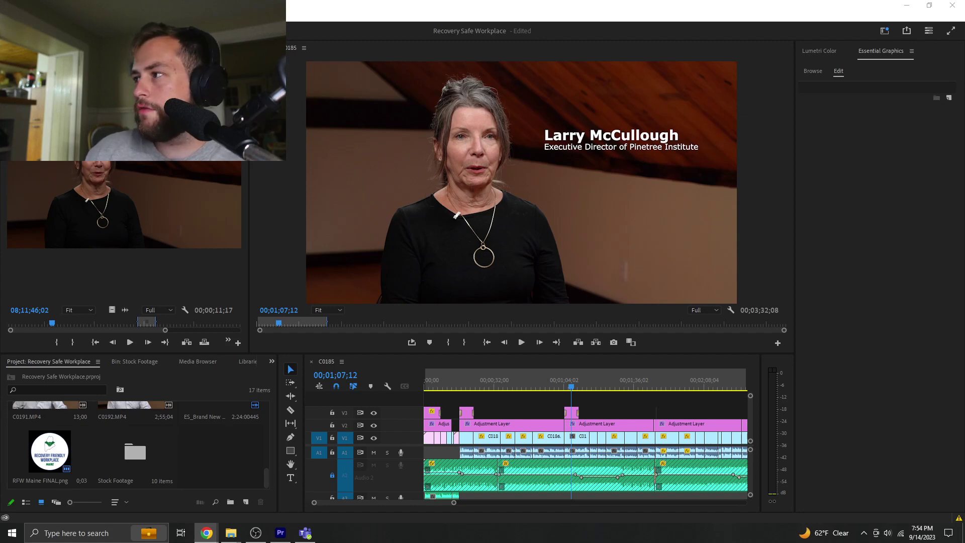
# - Replace the subtitle with the pasted Portland Recovery Community Center role and retype the woman's name
pyautogui.click(612, 151)
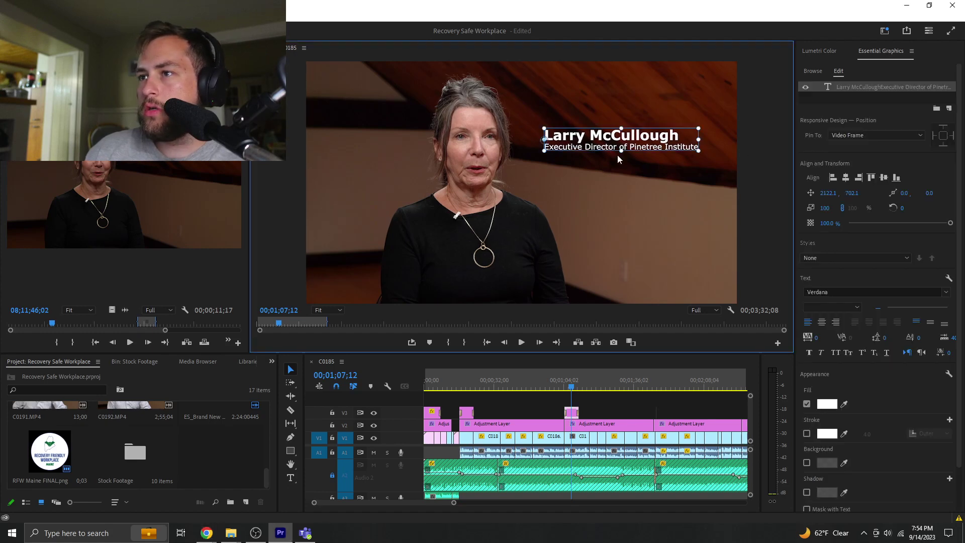
pyautogui.doubleClick(616, 141)
pyautogui.tripleClick(698, 147)
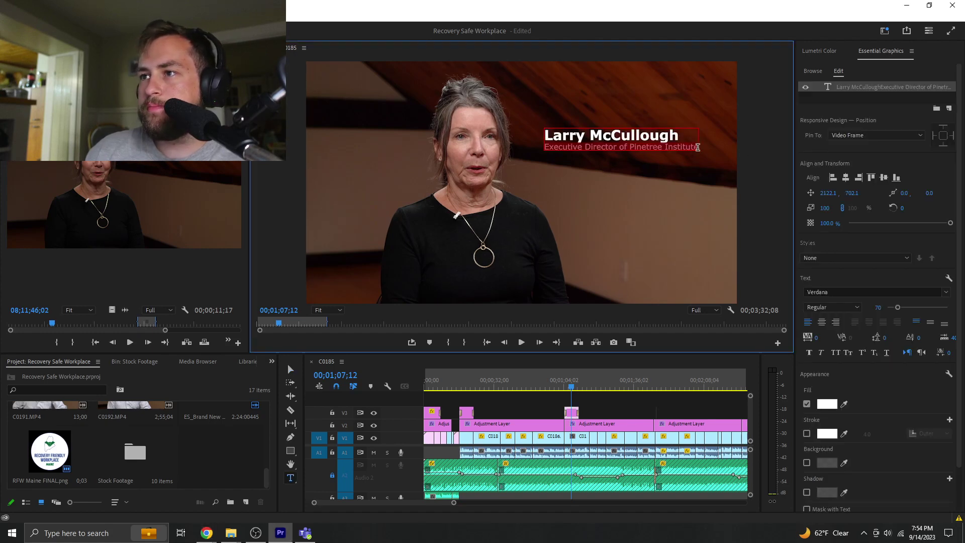
pyautogui.hotkey('ctrl', 'v')
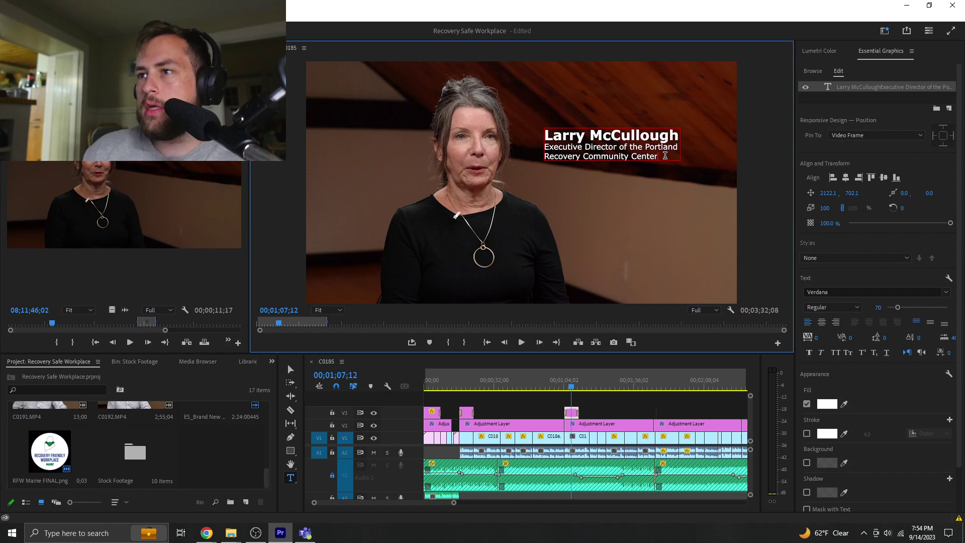
pyautogui.moveTo(678, 134); pyautogui.dragTo(527, 147)
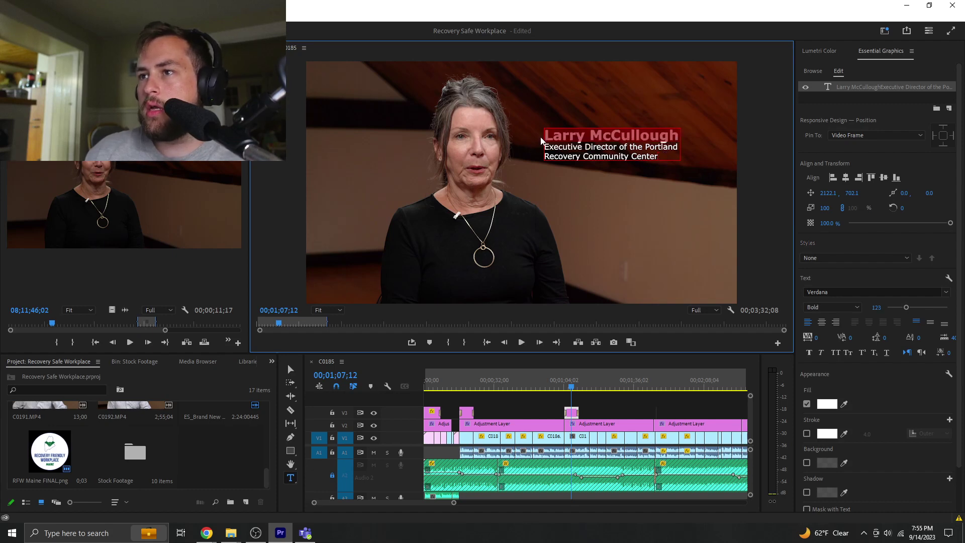
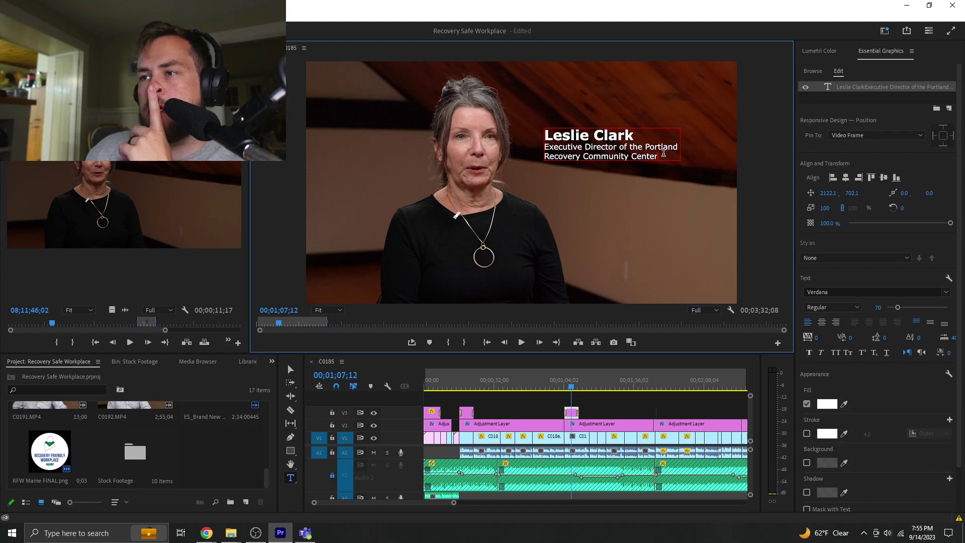
pyautogui.click(605, 418)
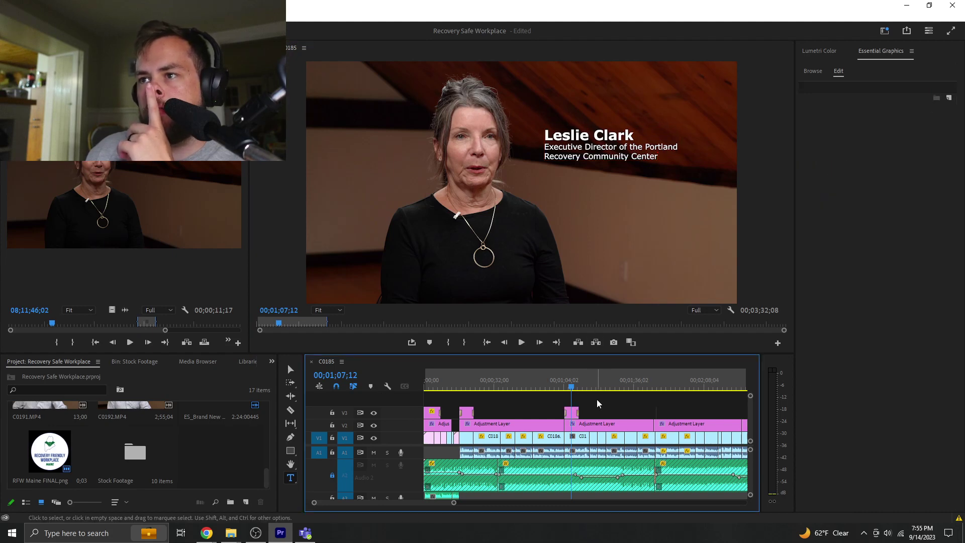
# - Move the title lower and to the right, then play the sequence to check it
pyautogui.press('v')
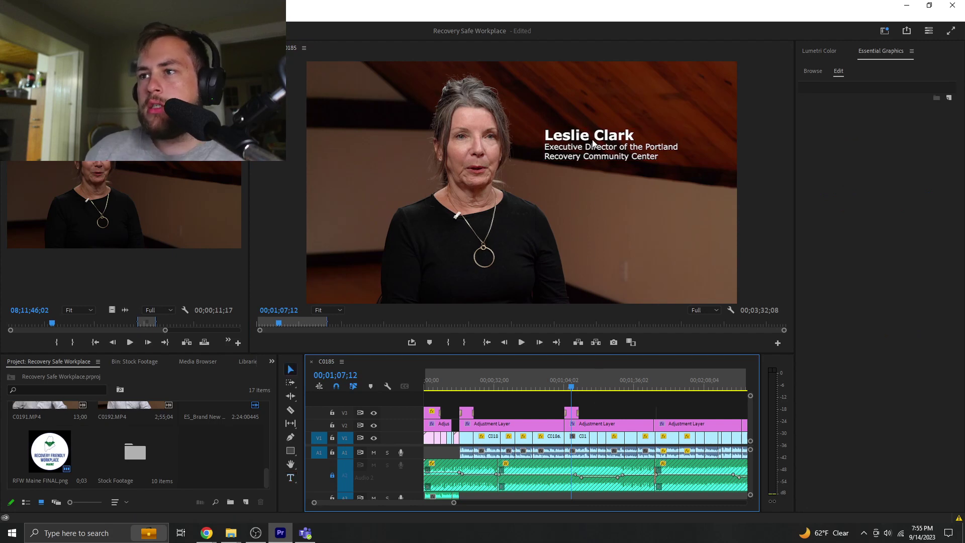
pyautogui.moveTo(593, 143); pyautogui.dragTo(600, 175)
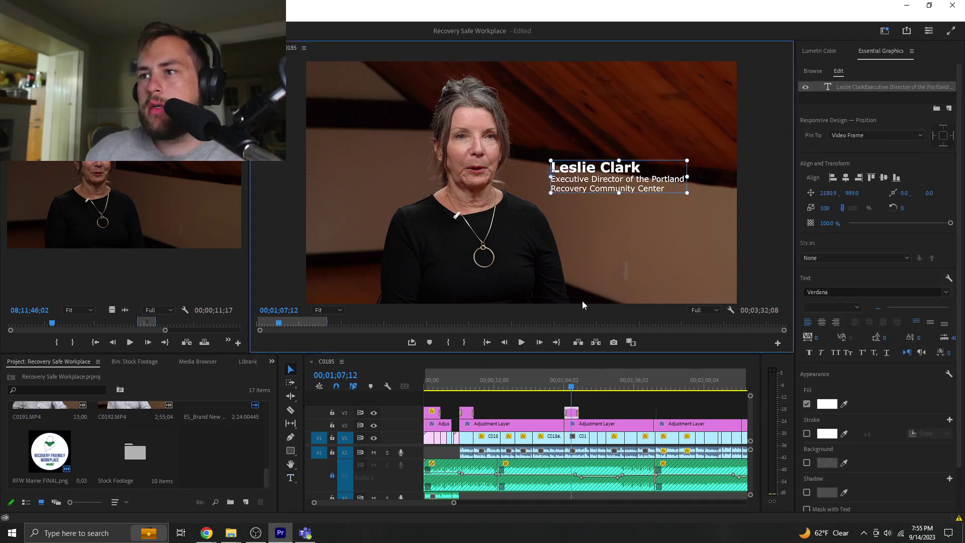
pyautogui.click(620, 411)
pyautogui.press('space')
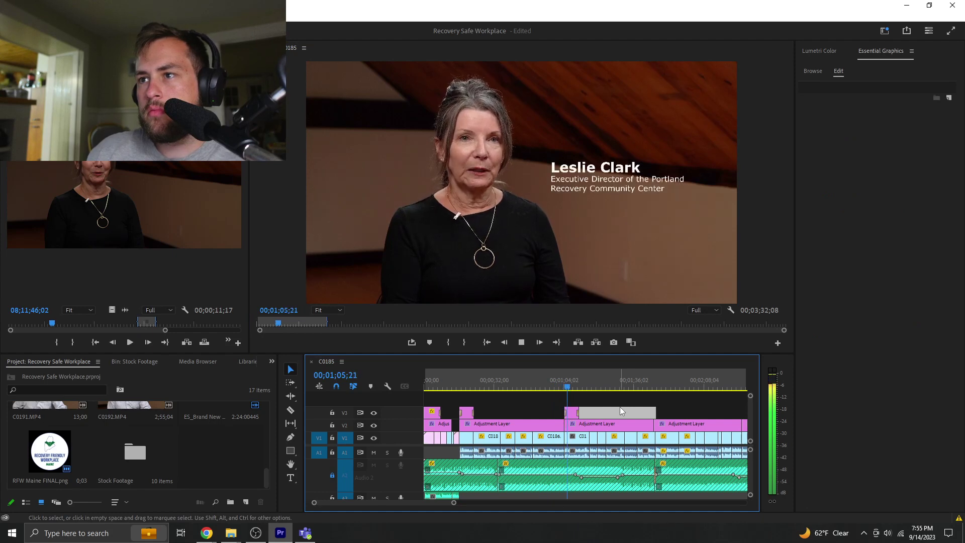
# - Open Effect Controls and play the sequence from 00;01;02;02, stopping at 00;01;42;17
pyautogui.press('Delete')
pyautogui.click(588, 386)
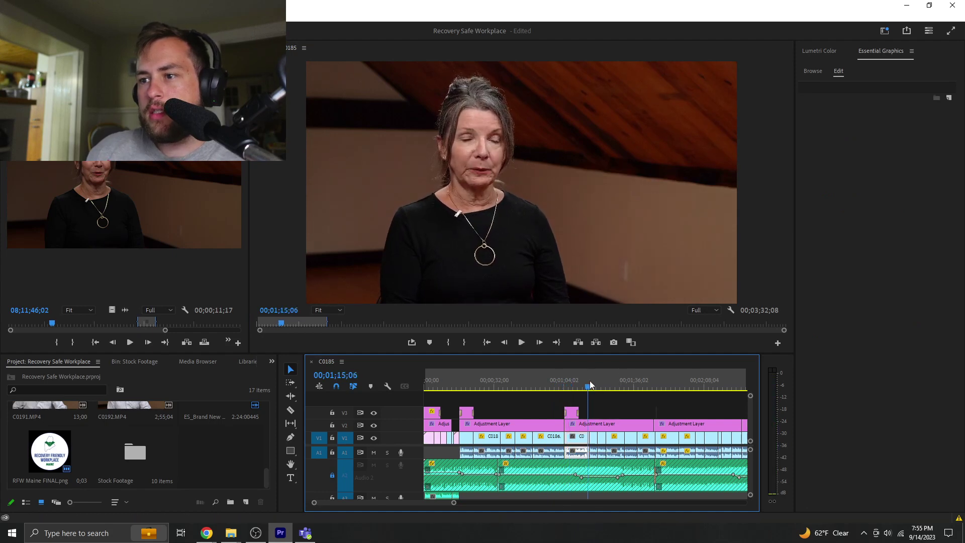
pyautogui.moveTo(590, 382); pyautogui.dragTo(586, 381)
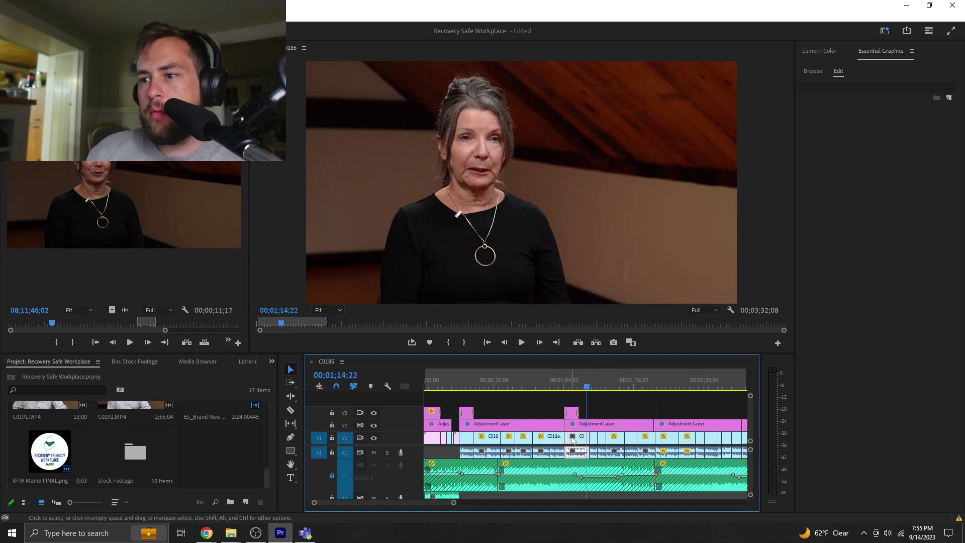
pyautogui.click(75, 48)
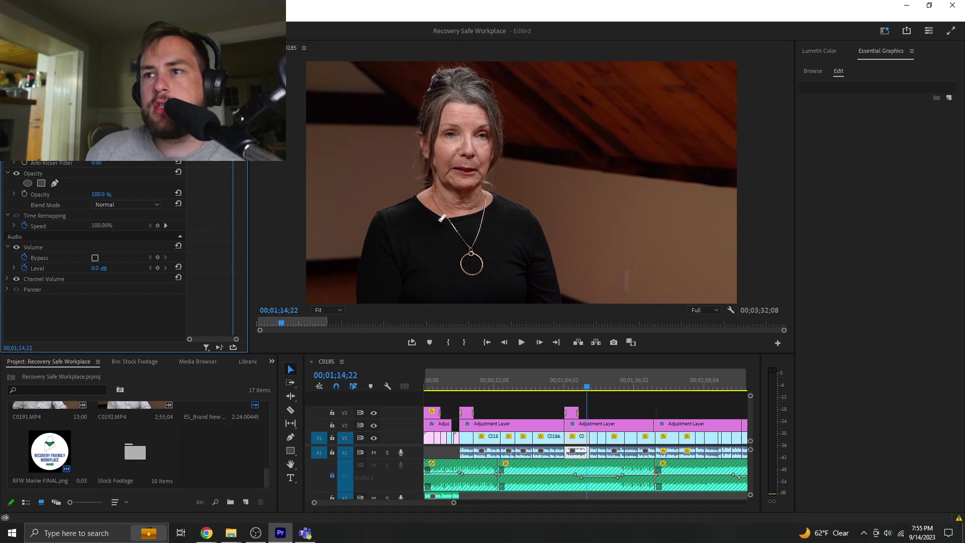
pyautogui.click(565, 385)
pyautogui.press('space')
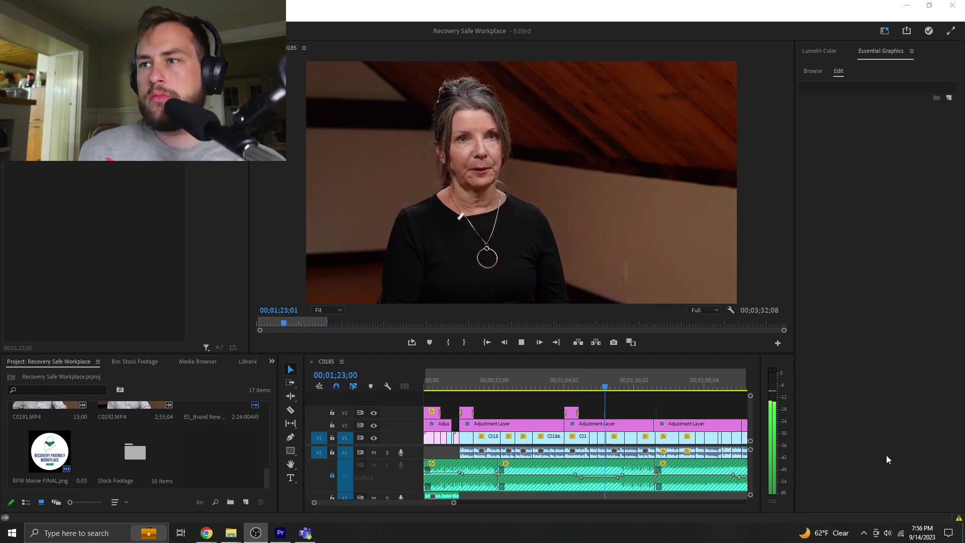
pyautogui.click(644, 405)
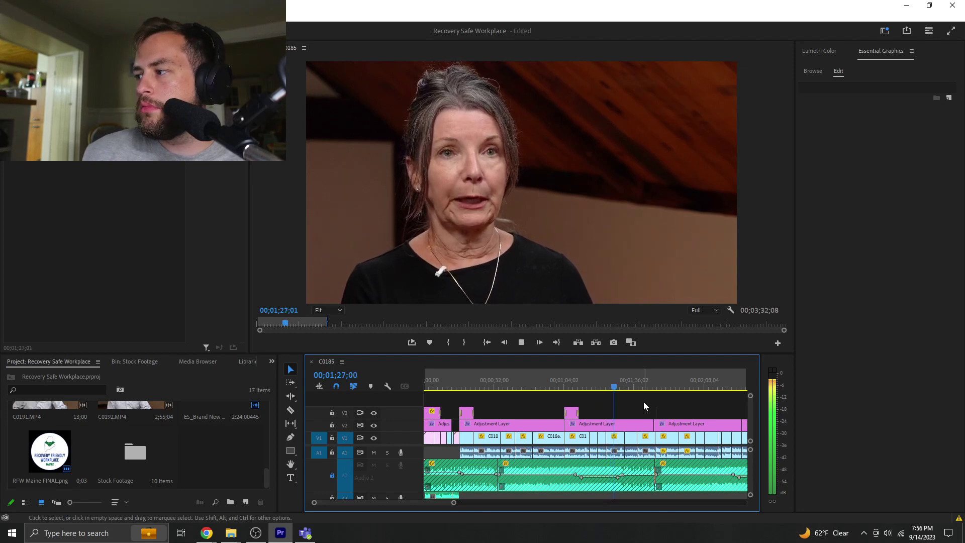
pyautogui.click(649, 389)
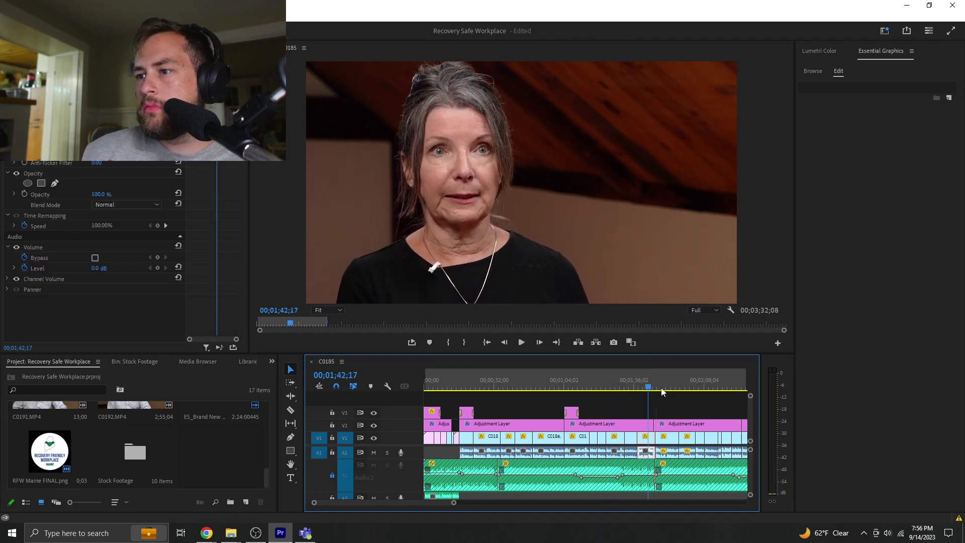
# - Delete the stray V3 adjustment clip at 00;01;47;03 over the man's shot
pyautogui.press('=')
pyautogui.press('=')
pyautogui.press('=')
pyautogui.press('=')
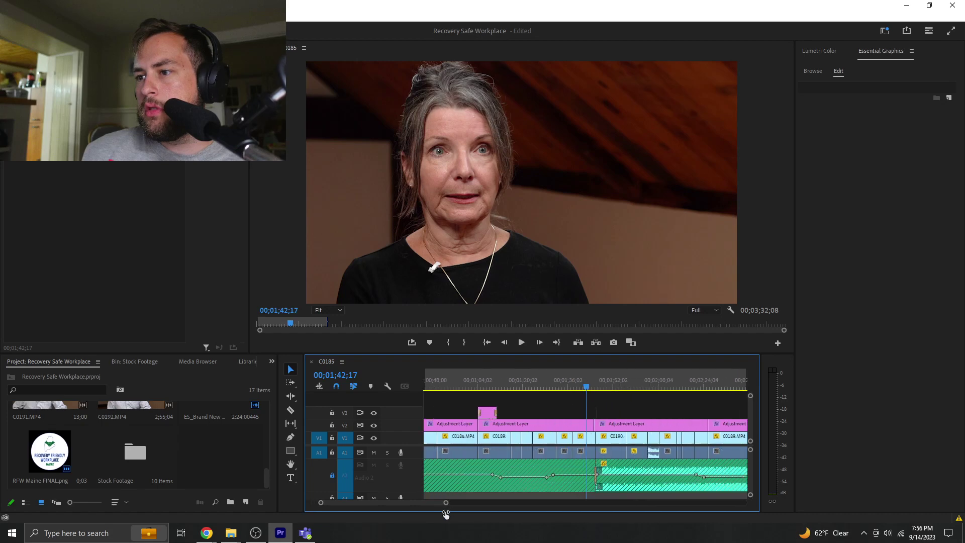
pyautogui.moveTo(650, 407); pyautogui.dragTo(688, 410)
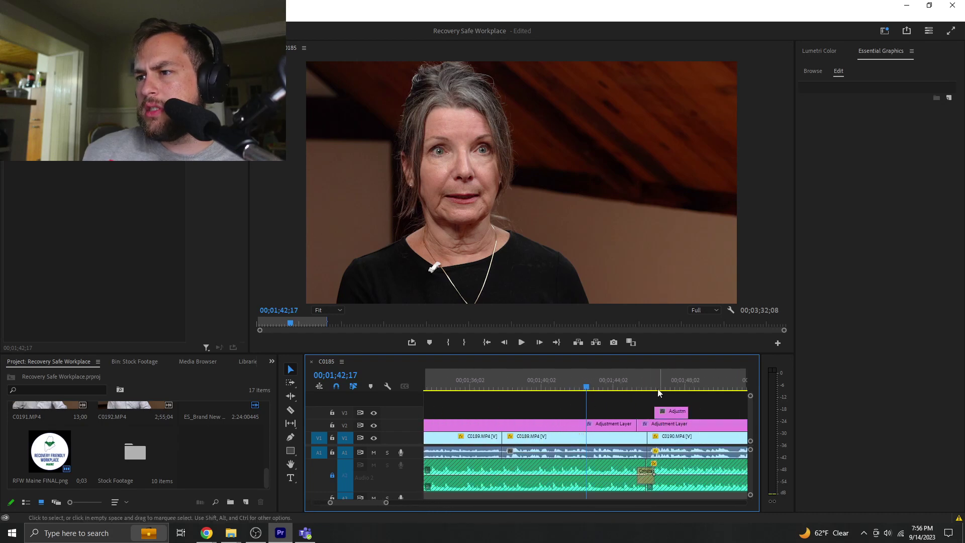
pyautogui.click(669, 383)
pyautogui.click(673, 411)
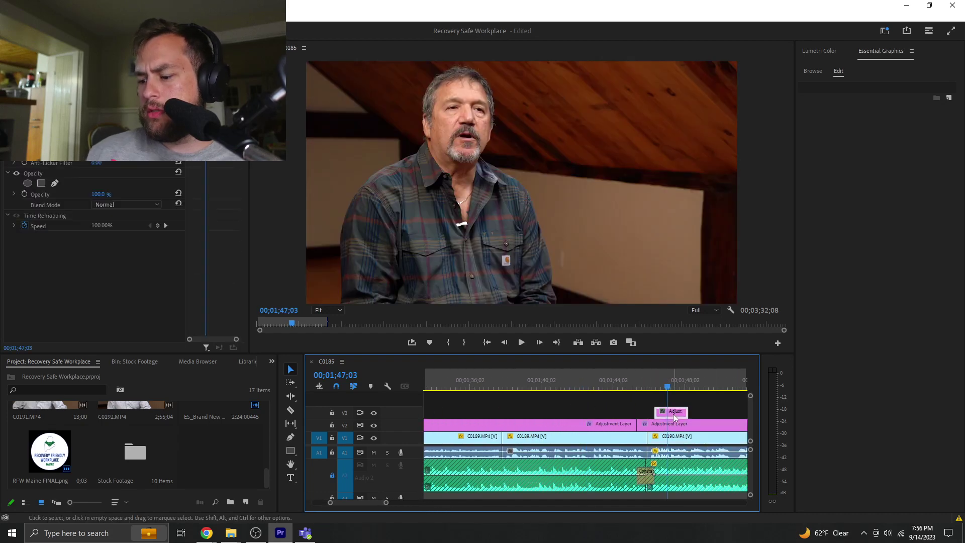
pyautogui.press('Delete')
# - Copy the lower-third title onto the man's shot and move it up and left
pyautogui.moveTo(386, 504); pyautogui.dragTo(434, 503)
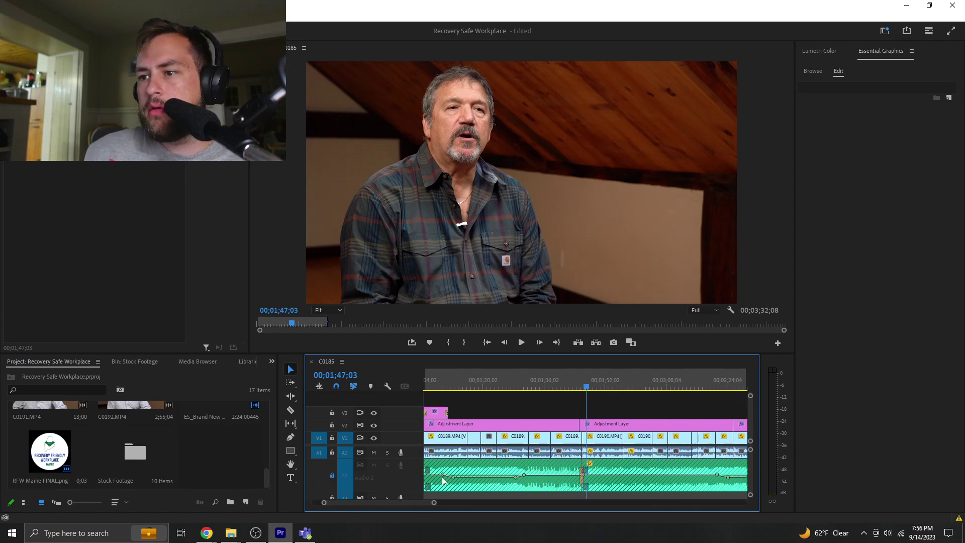
pyautogui.click(435, 413)
pyautogui.moveTo(435, 415); pyautogui.dragTo(589, 415)
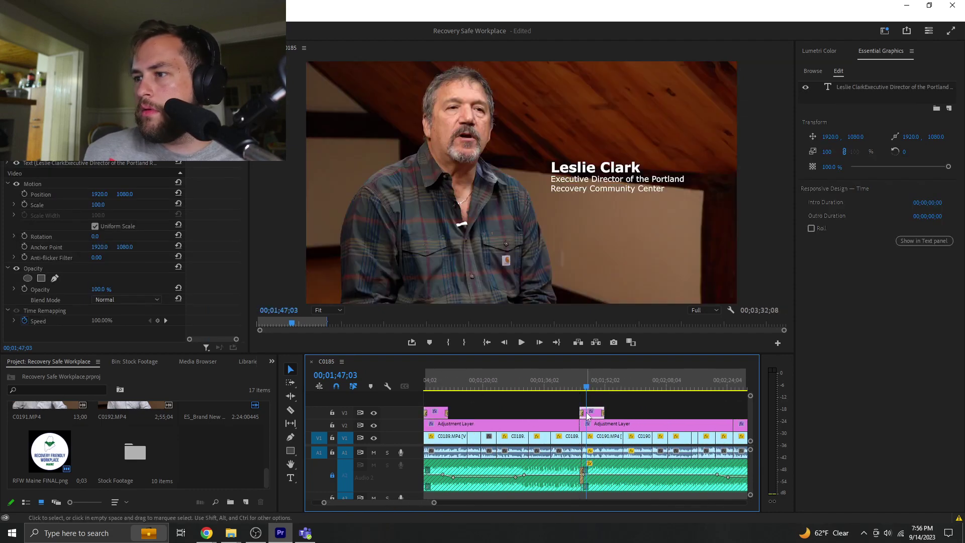
pyautogui.click(593, 177)
pyautogui.moveTo(593, 177); pyautogui.dragTo(591, 144)
pyautogui.hotkey('alt', 'Tab')
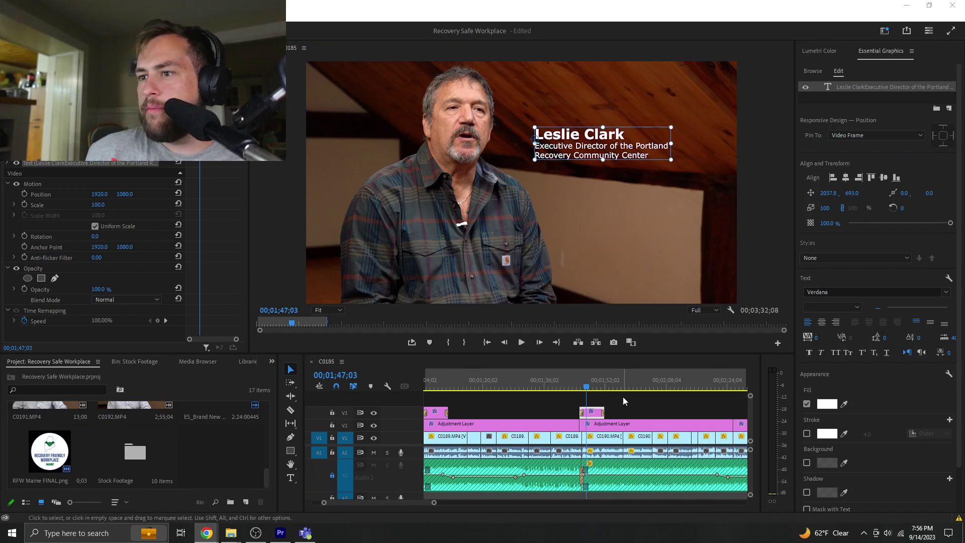
pyautogui.doubleClick(596, 437)
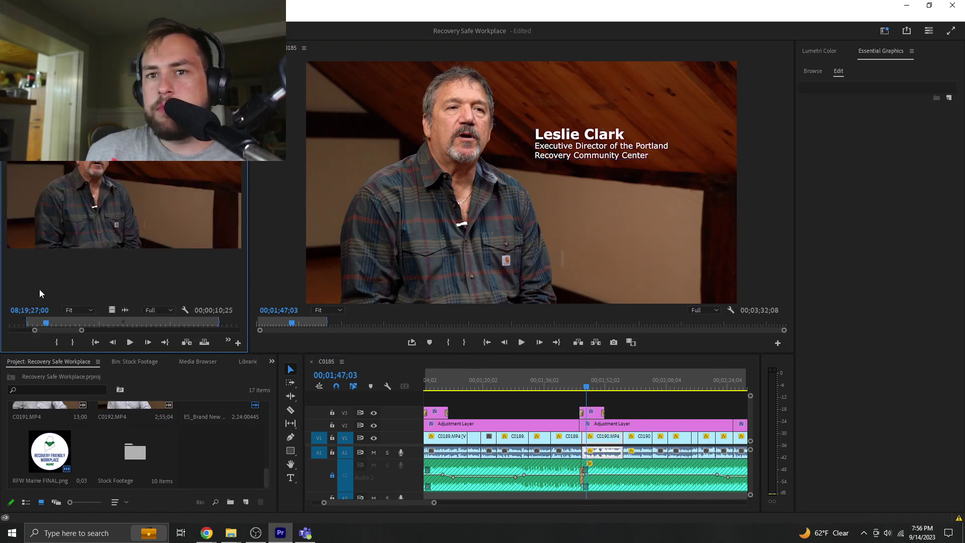
pyautogui.click(59, 323)
pyautogui.moveTo(81, 331); pyautogui.dragTo(237, 329)
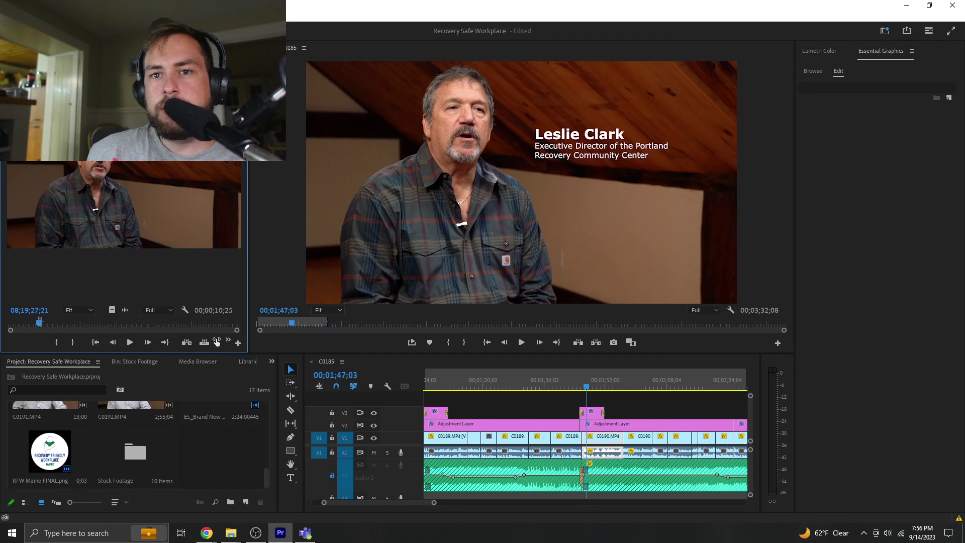
pyautogui.press('Home')
pyautogui.press('space')
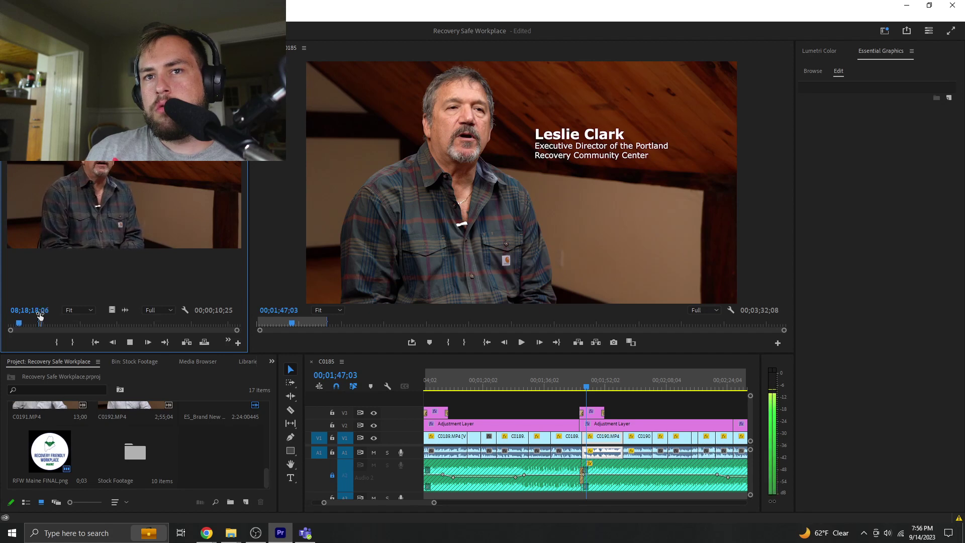
pyautogui.press('j')
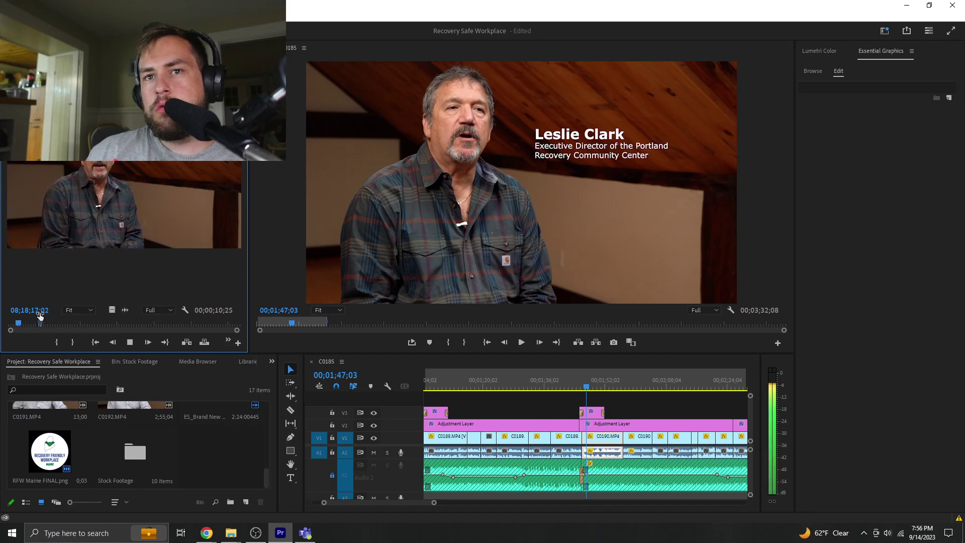
pyautogui.press('k')
pyautogui.press('l')
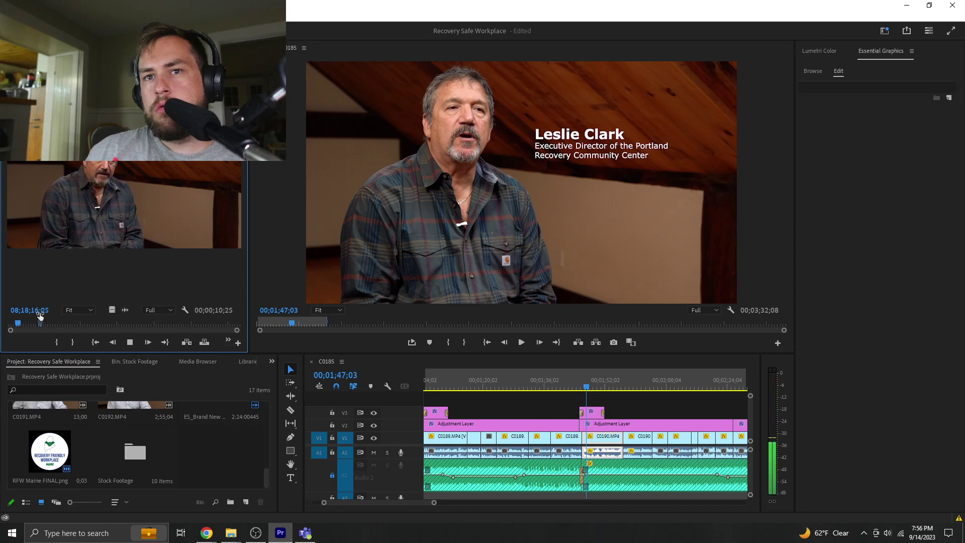
pyautogui.press('k')
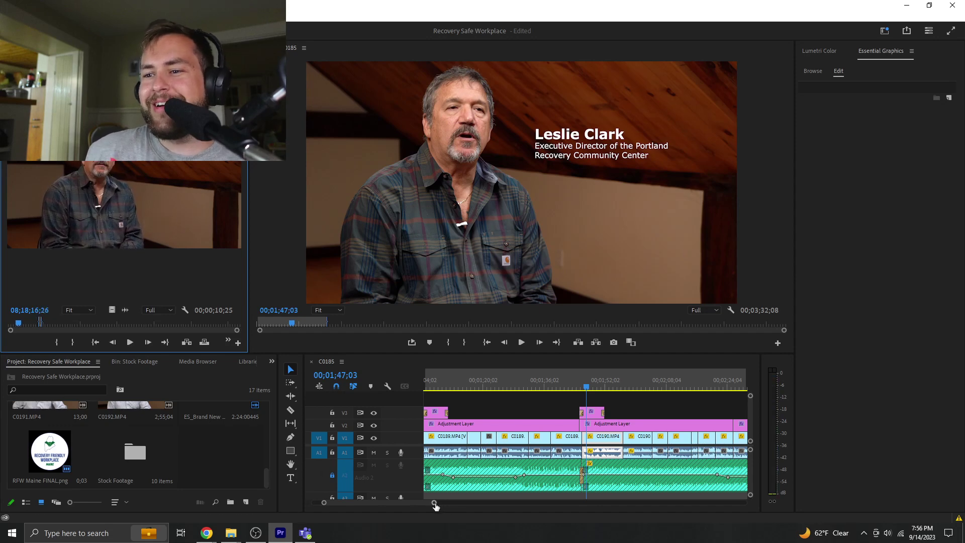
# - Zoom the timeline out and play the ending clips of the sequence
pyautogui.moveTo(434, 502); pyautogui.dragTo(608, 502)
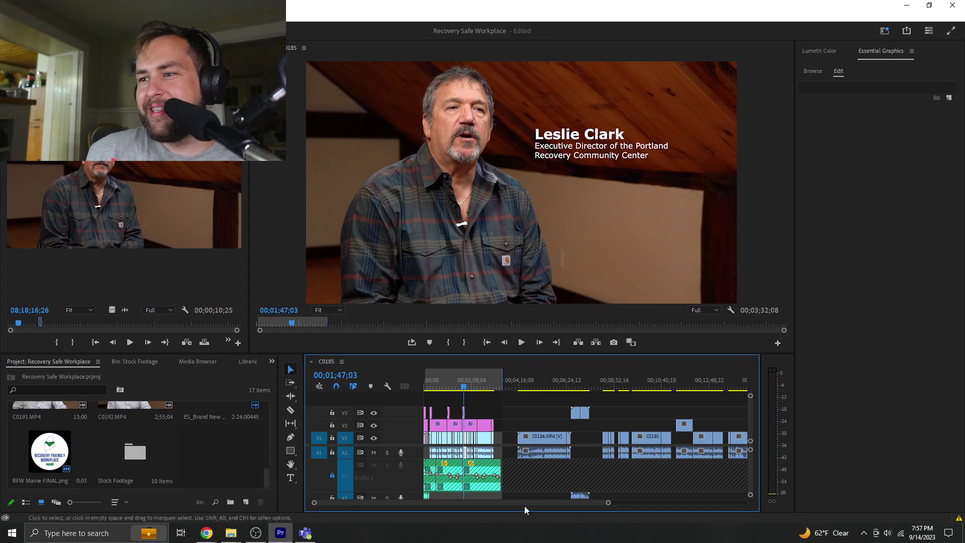
pyautogui.moveTo(490, 505); pyautogui.dragTo(598, 494)
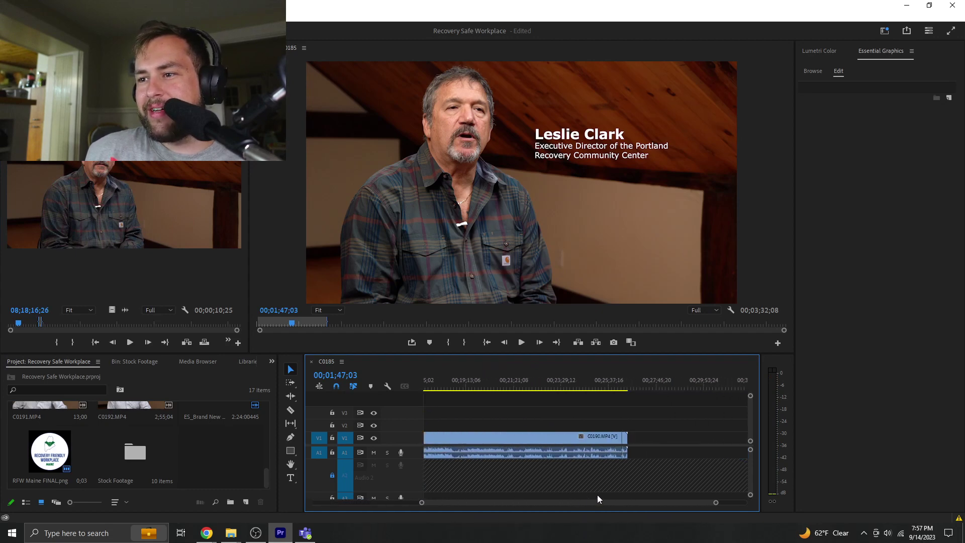
pyautogui.click(621, 390)
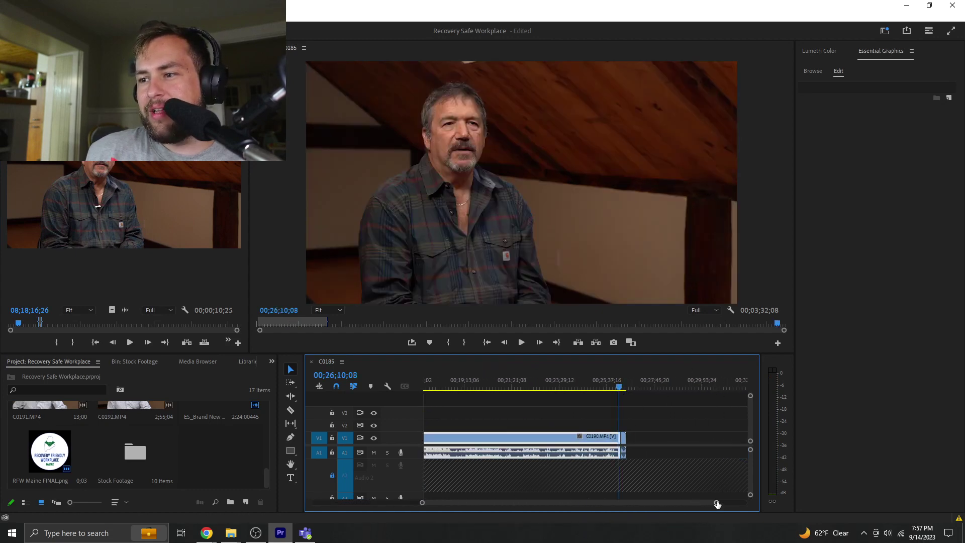
pyautogui.moveTo(717, 507); pyautogui.dragTo(659, 508)
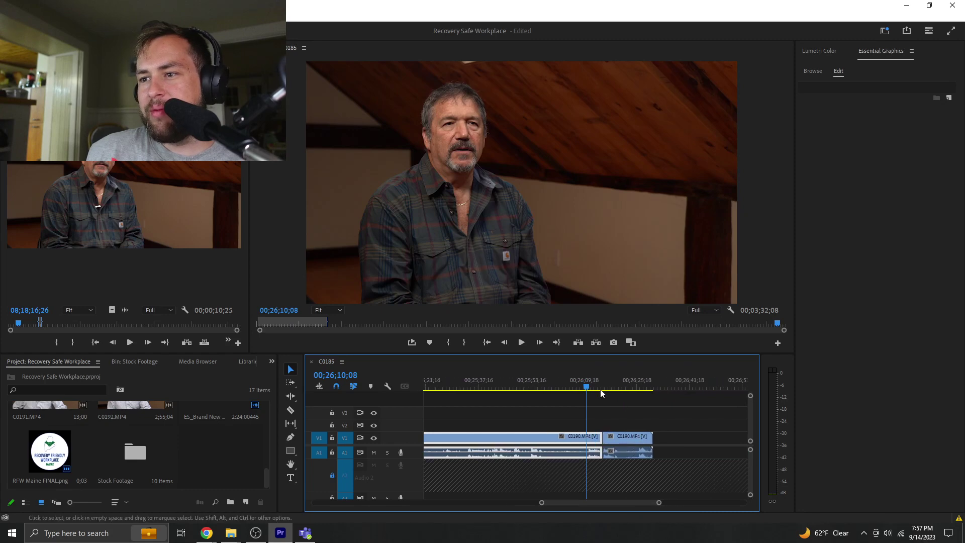
pyautogui.press('space')
pyautogui.press('space')
pyautogui.click(598, 407)
pyautogui.press('space')
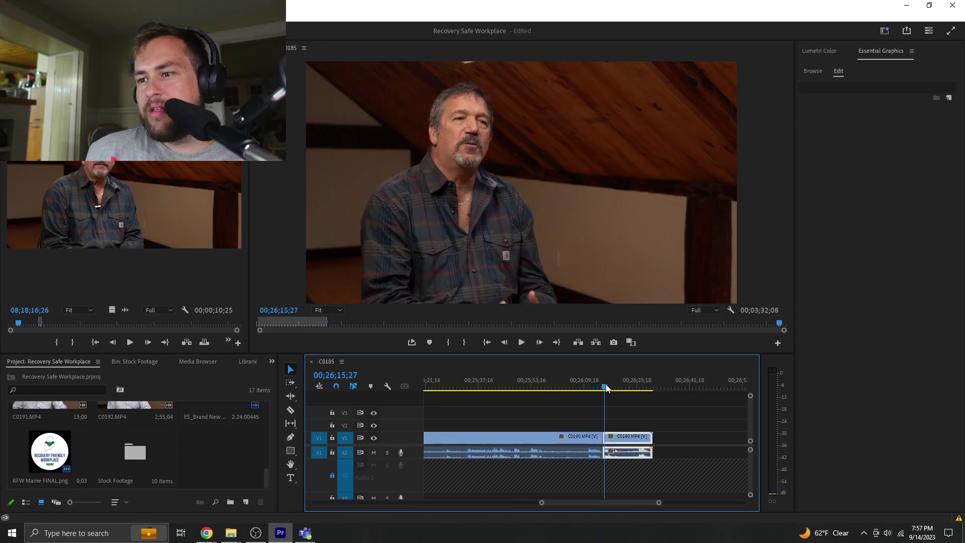
pyautogui.press('space')
pyautogui.click(625, 436)
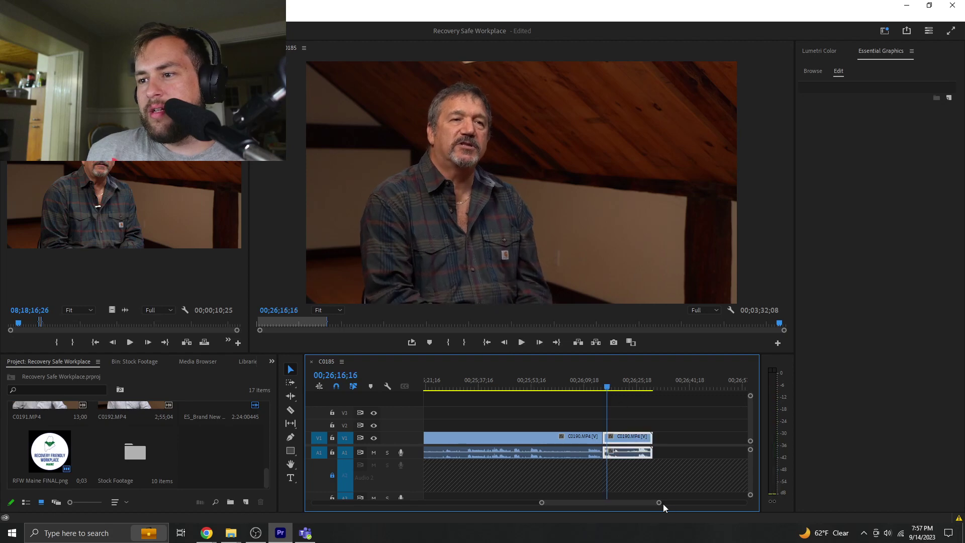
# - Scroll to about 00;13 and play the split C0190 interview clips around 00;13;10;19
pyautogui.moveTo(660, 502); pyautogui.dragTo(802, 505)
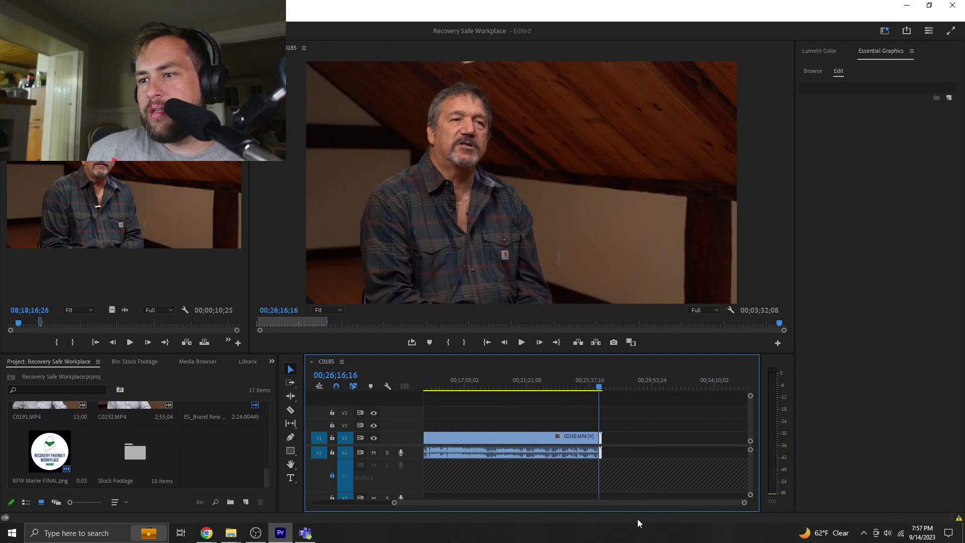
pyautogui.moveTo(612, 503); pyautogui.dragTo(592, 502)
pyautogui.moveTo(457, 384); pyautogui.dragTo(457, 384)
pyautogui.press('space')
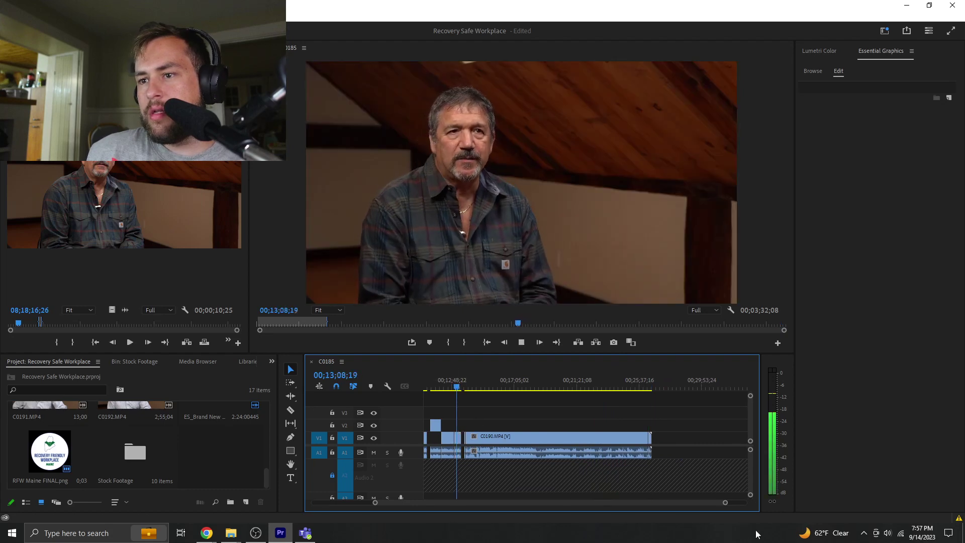
pyautogui.moveTo(724, 503); pyautogui.dragTo(551, 503)
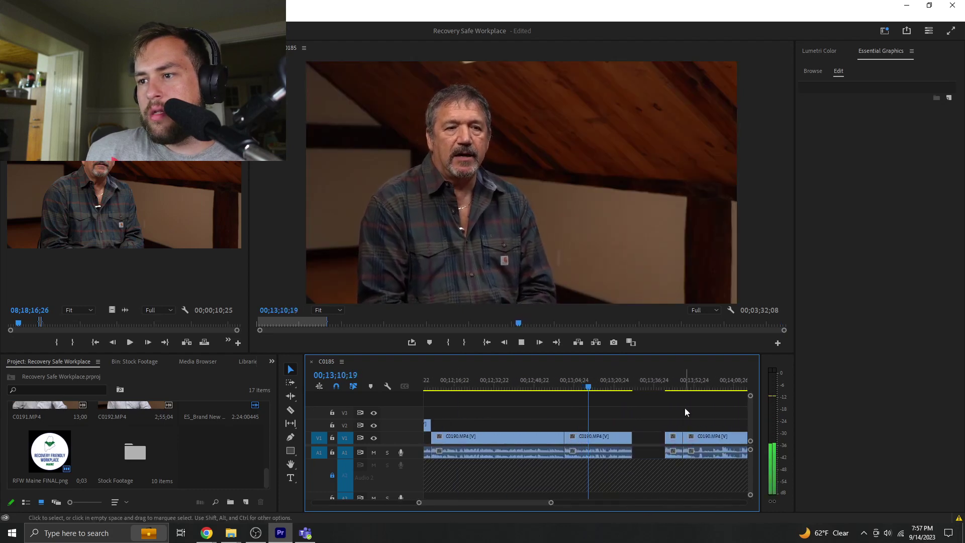
pyautogui.click(668, 383)
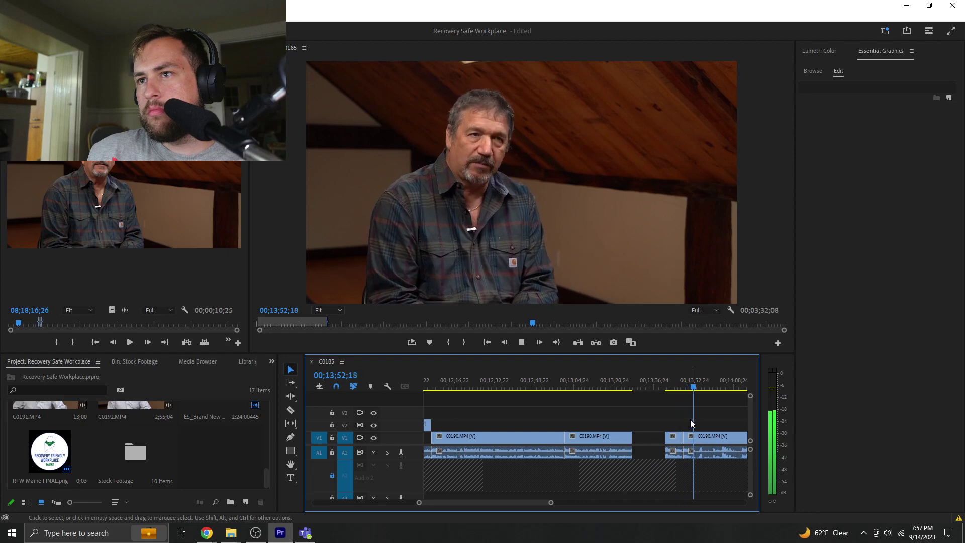
pyautogui.click(691, 436)
pyautogui.click(695, 400)
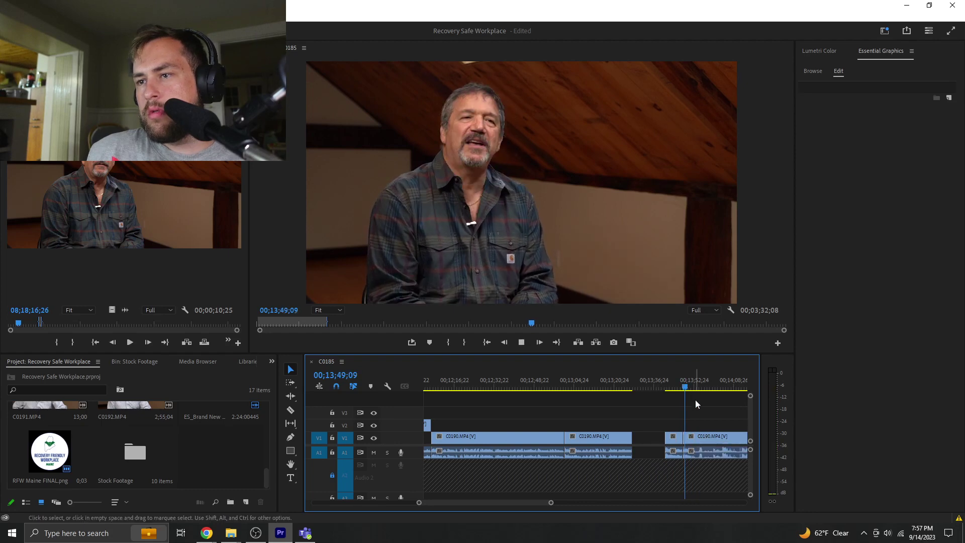
pyautogui.press('space')
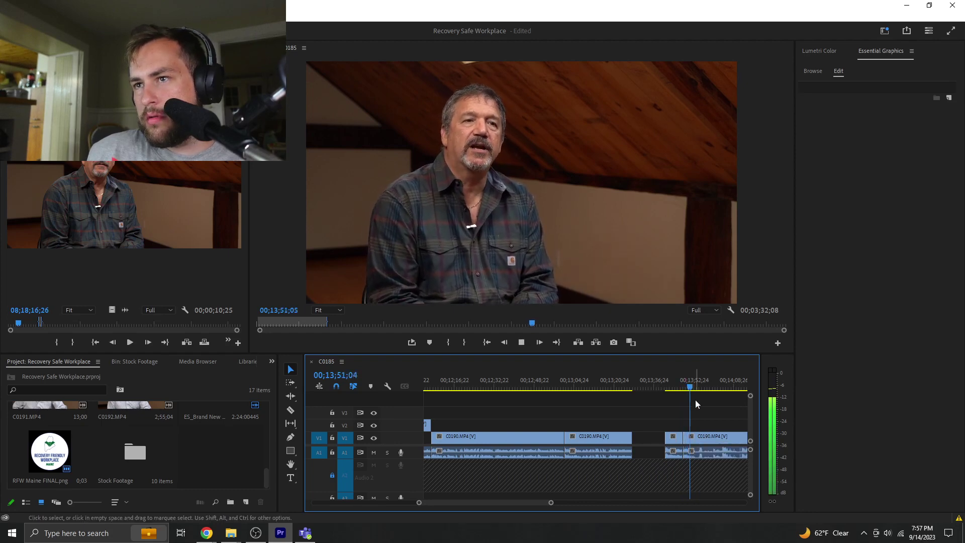
pyautogui.click(695, 437)
pyautogui.hotkey('alt', 'Tab')
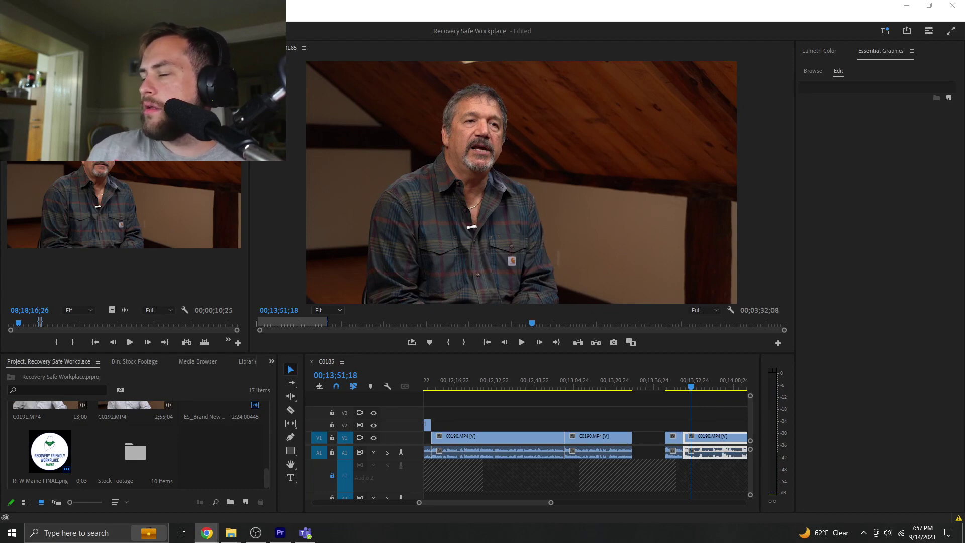
pyautogui.click(709, 411)
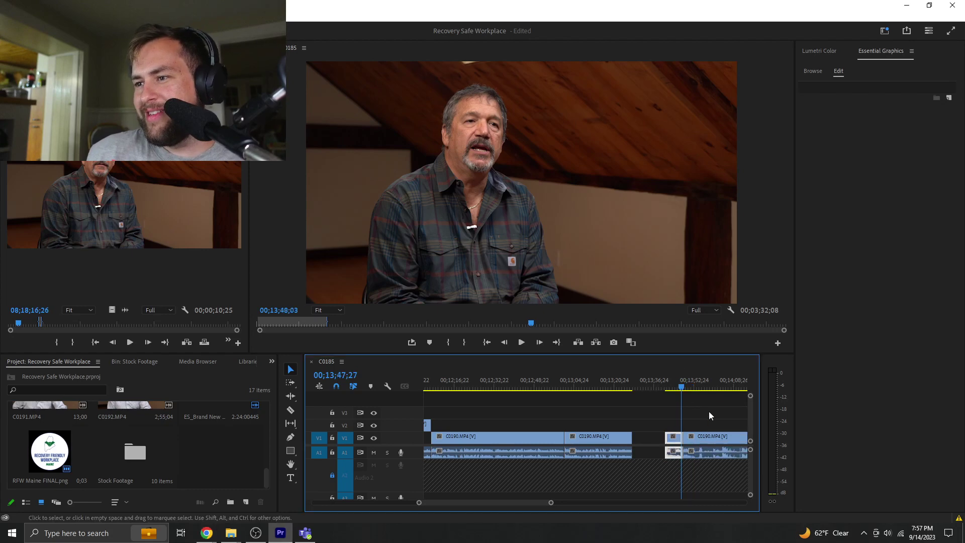
pyautogui.press('space')
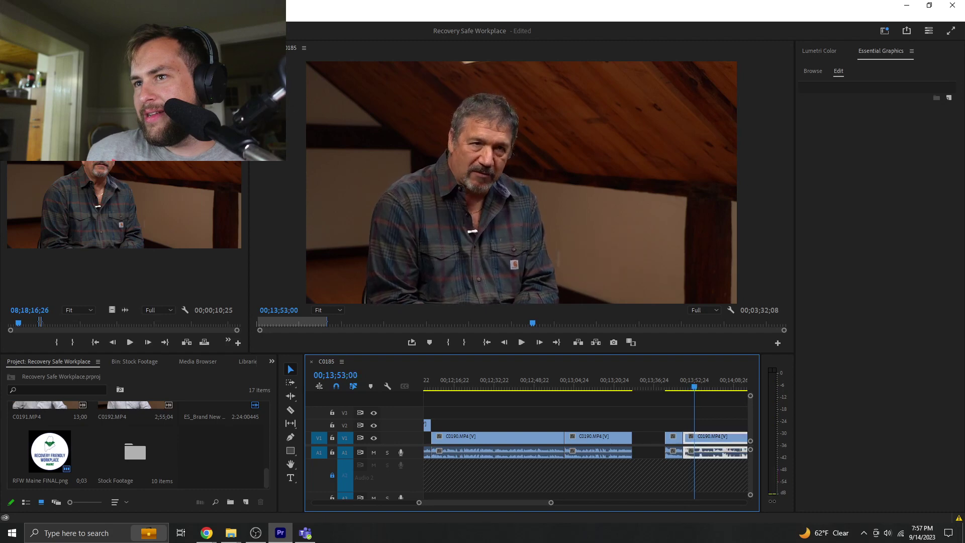
pyautogui.hotkey('alt', 'Tab')
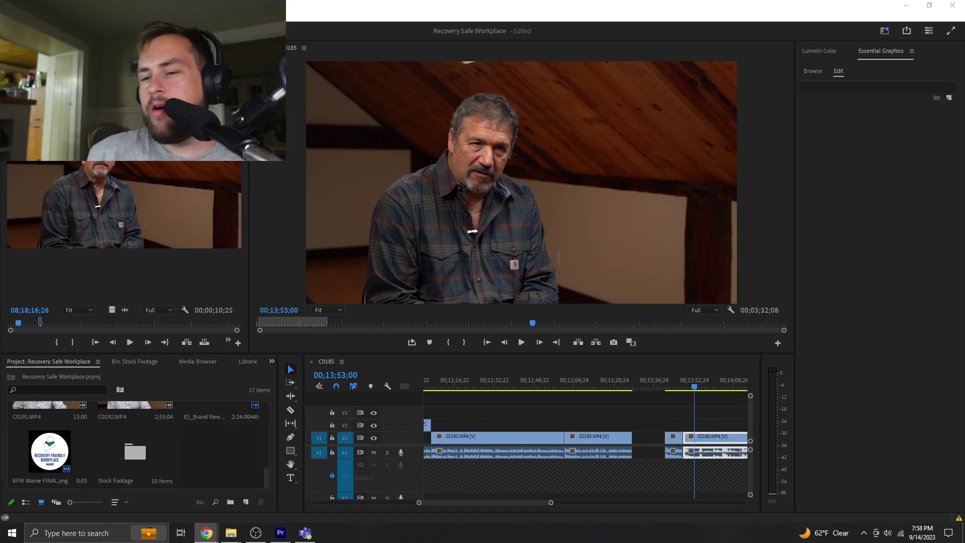
pyautogui.click(686, 386)
pyautogui.press('space')
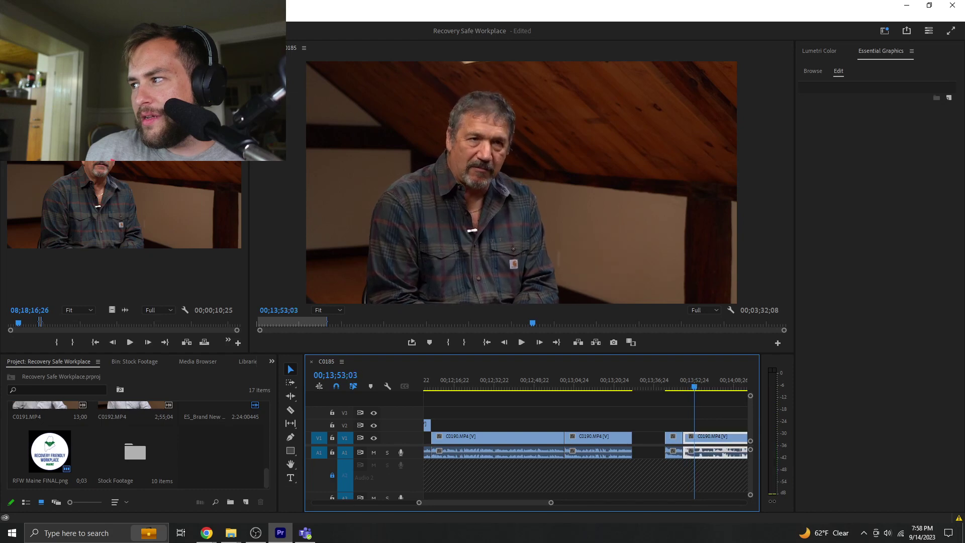
pyautogui.press('space')
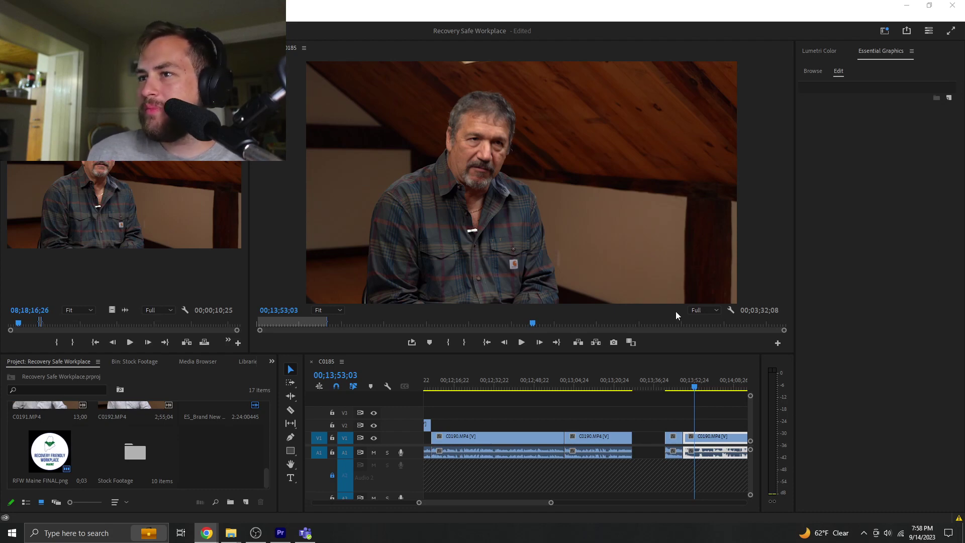
pyautogui.click(608, 399)
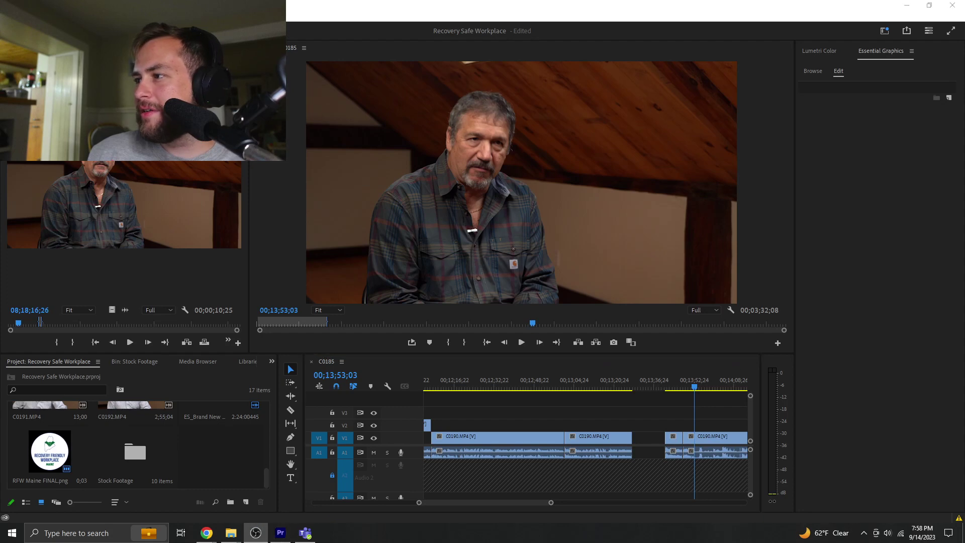
# - Jump to the lower-third title in the sequence and start editing its text
pyautogui.click(629, 417)
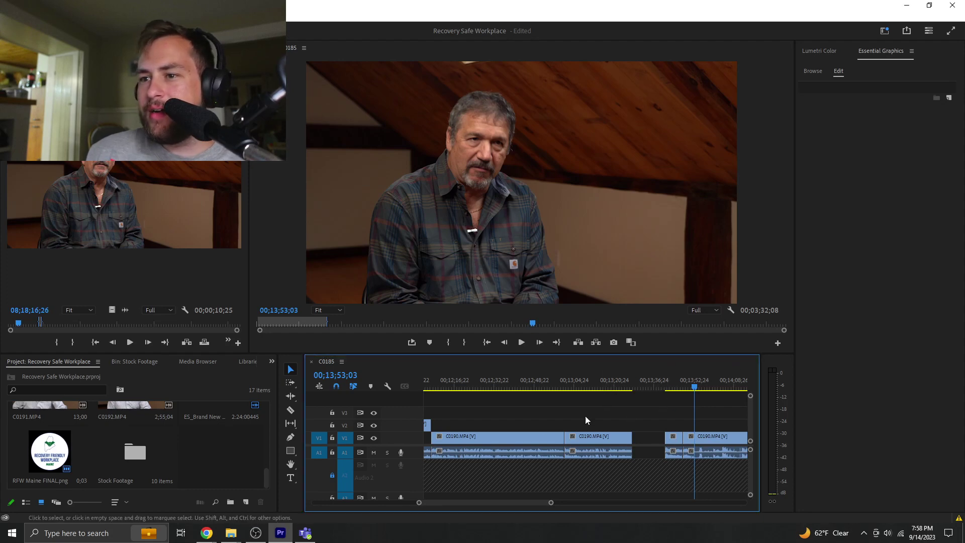
pyautogui.moveTo(537, 502); pyautogui.dragTo(439, 502)
pyautogui.click(584, 383)
pyautogui.click(603, 424)
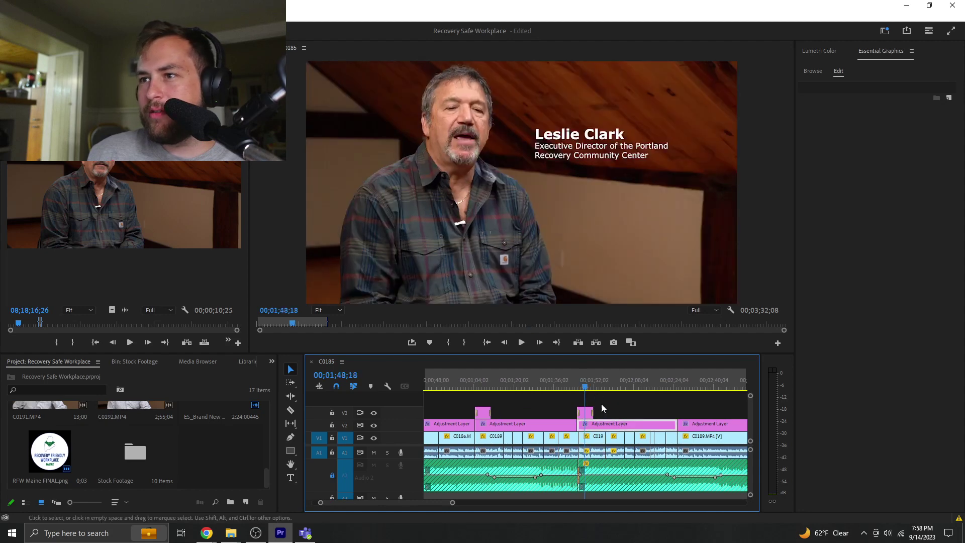
pyautogui.click(586, 412)
pyautogui.doubleClick(603, 147)
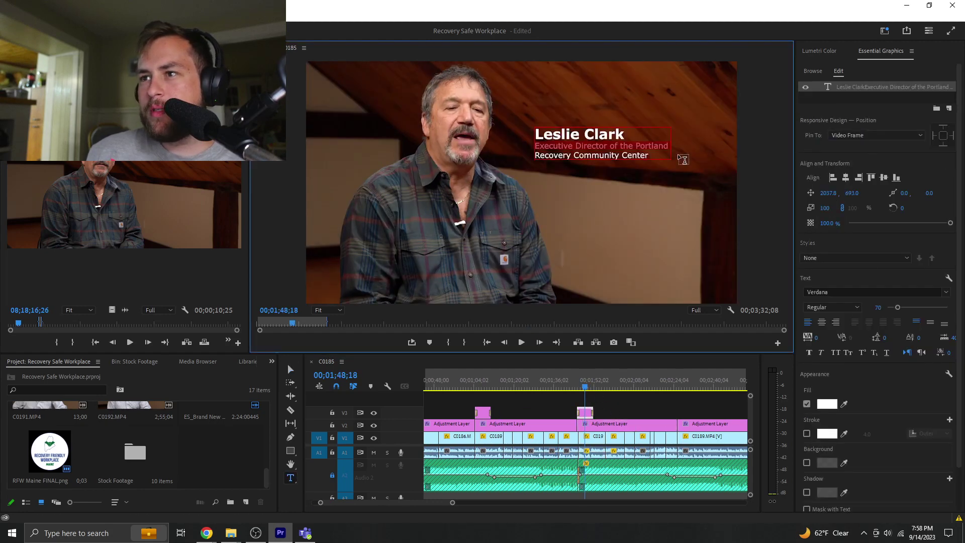
# - Paste the new job title over the subtitle lines, breaking after 'Director' and before 'workplace'
pyautogui.moveTo(654, 156); pyautogui.dragTo(521, 149)
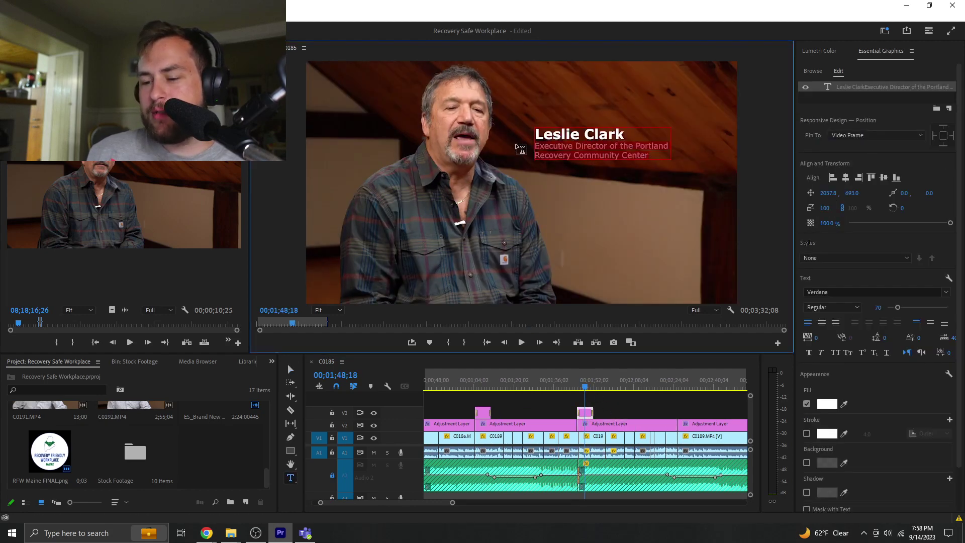
pyautogui.hotkey('ctrl', 'v')
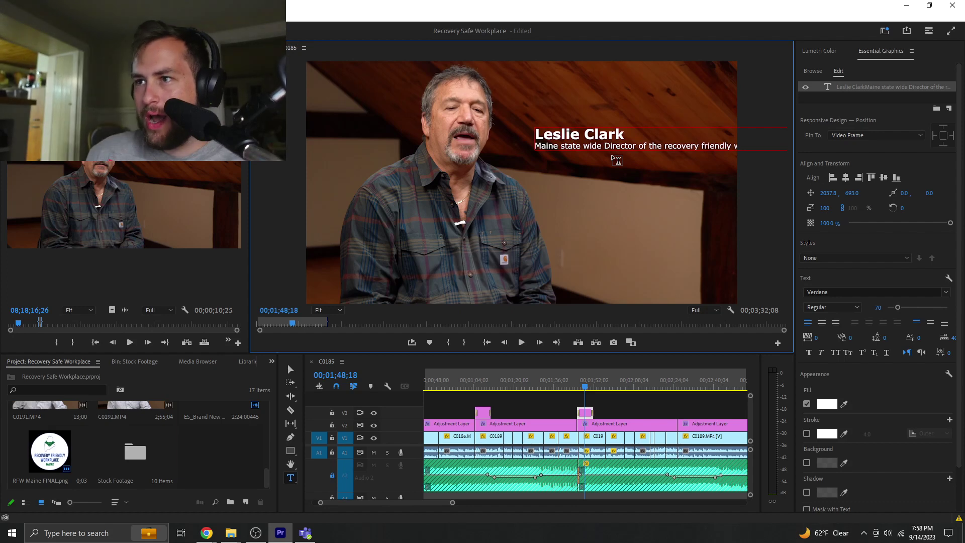
pyautogui.click(638, 145)
pyautogui.press('Return')
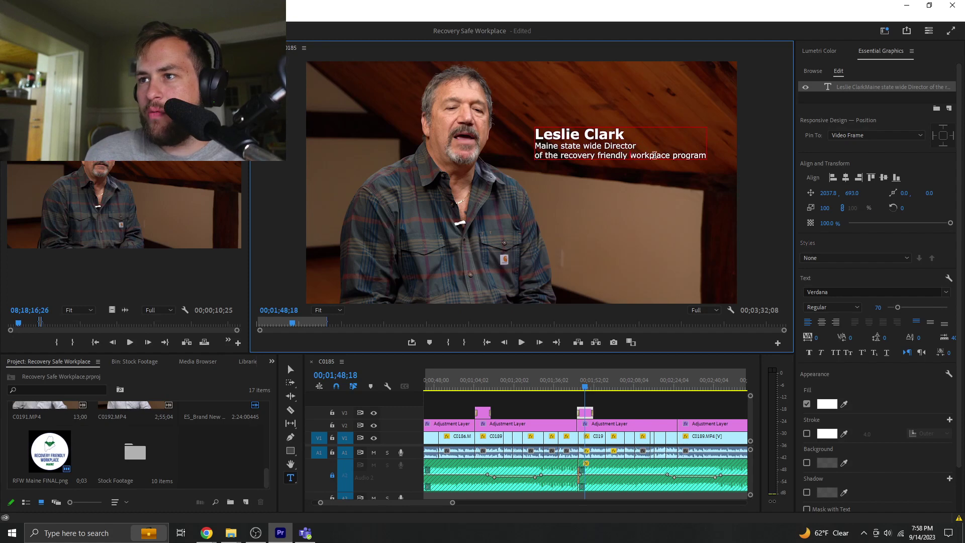
pyautogui.click(630, 155)
pyautogui.press('Return')
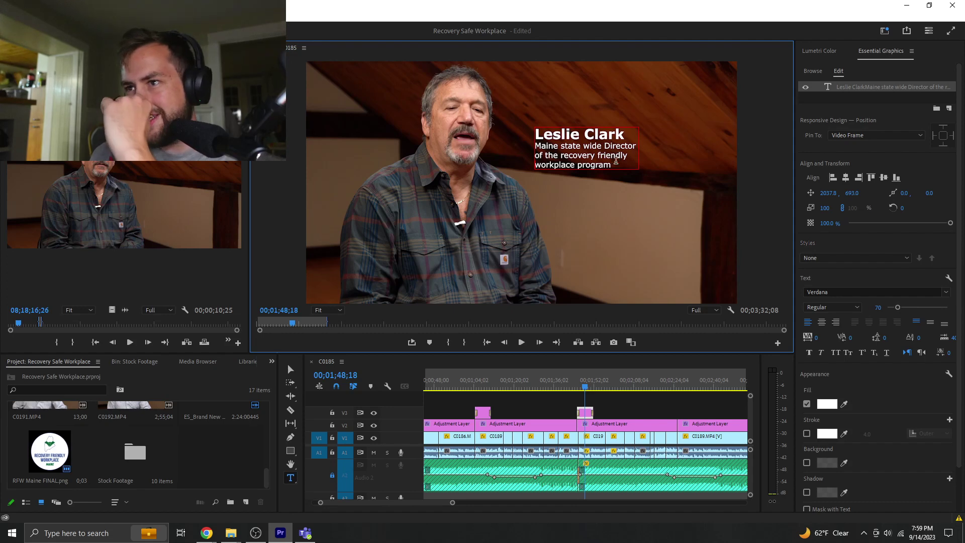
# - Remove 'Maine state wide', rejoin the lines, and insert 'Maine' before a capitalised 'Recovery'
pyautogui.moveTo(618, 162); pyautogui.dragTo(529, 151)
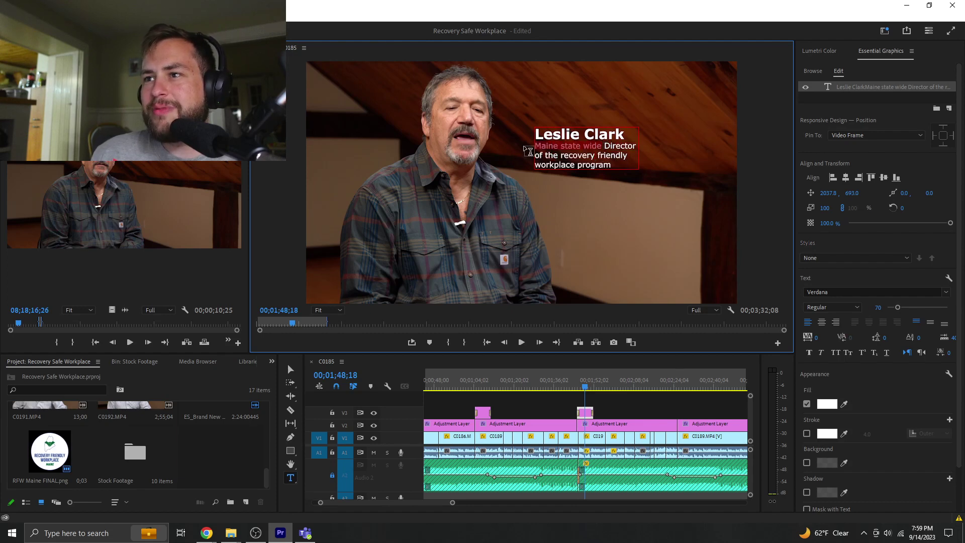
pyautogui.press('BackSpace')
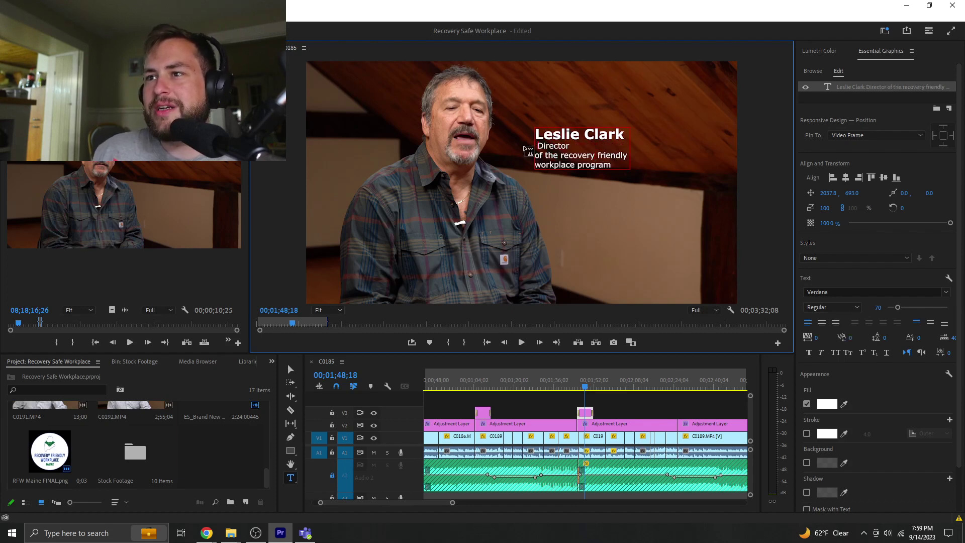
pyautogui.press('Delete')
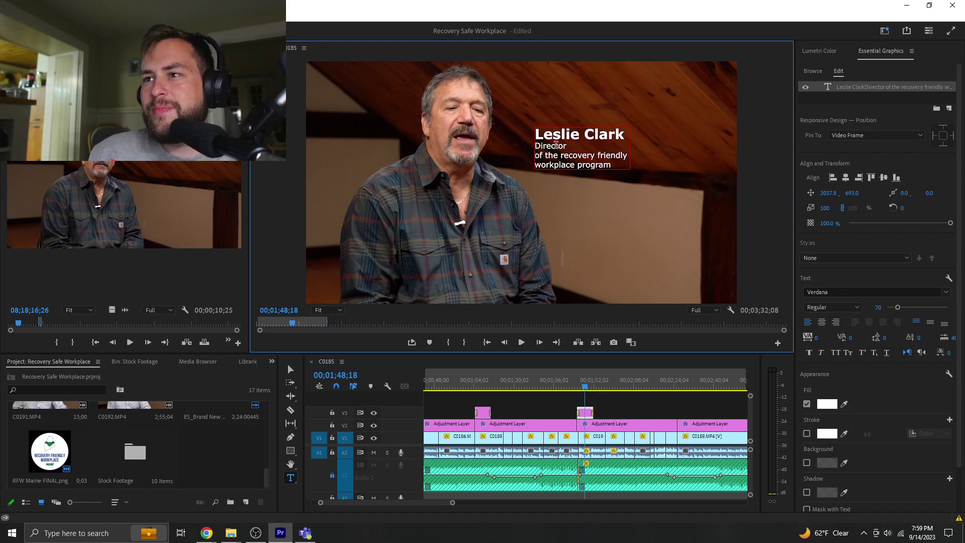
pyautogui.click(570, 147)
pyautogui.press('Delete')
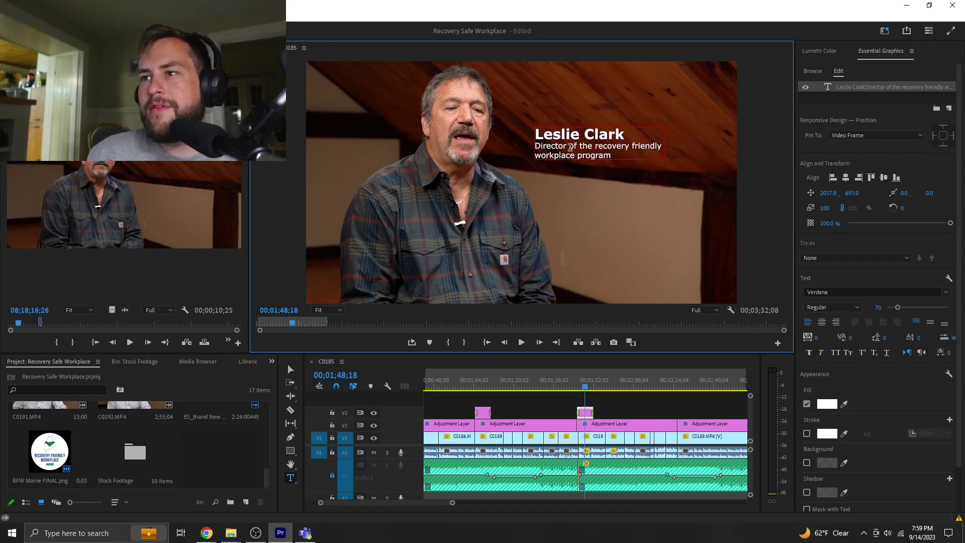
pyautogui.click(596, 146)
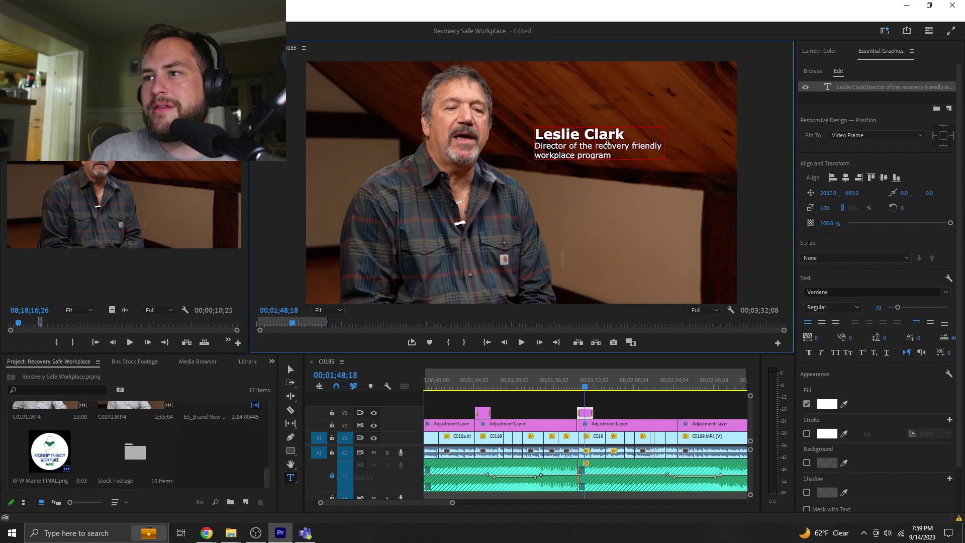
pyautogui.write('Maine ')
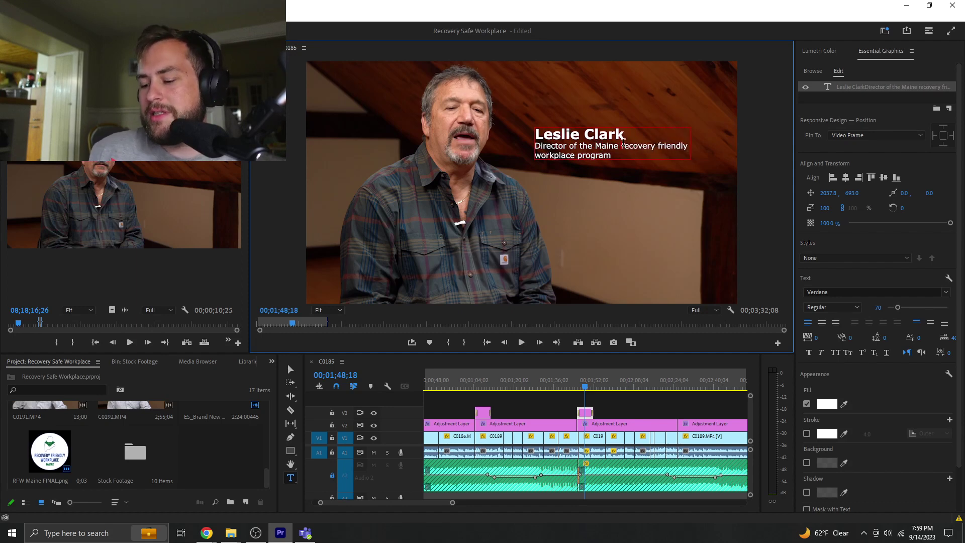
pyautogui.write('1')
pyautogui.press('BackSpace')
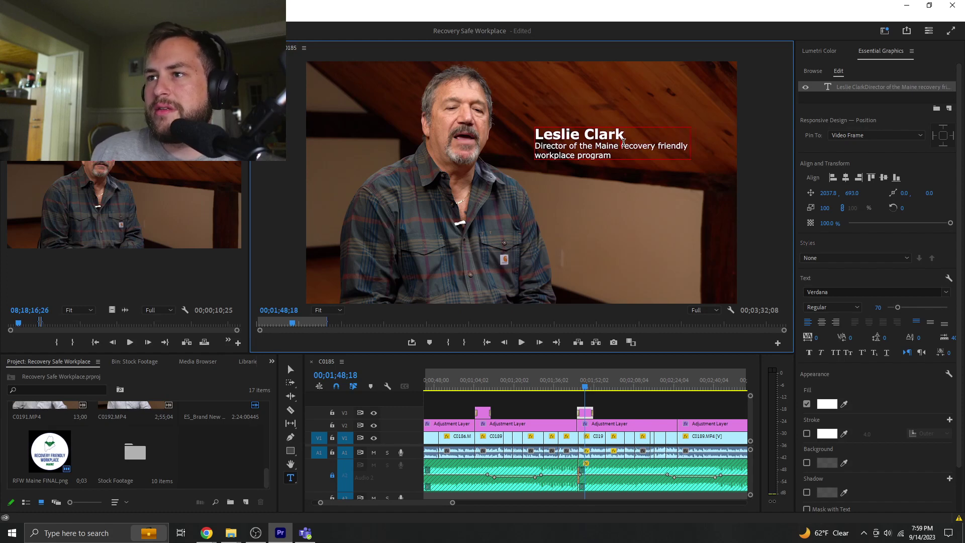
pyautogui.press('Delete')
pyautogui.write('R')
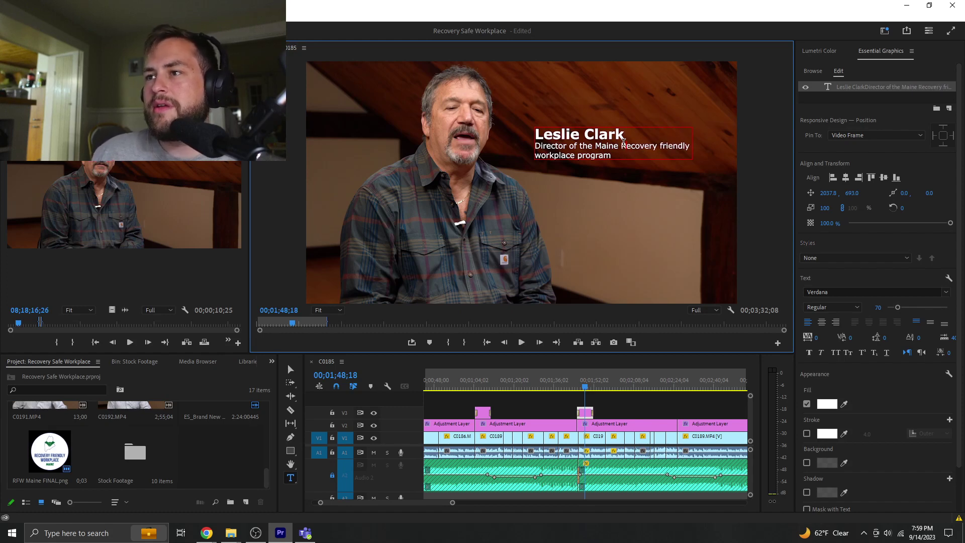
# - Capitalise 'Friendly', 'Workplace' and 'Program' in the subtitle
pyautogui.click(663, 145)
pyautogui.press('BackSpace')
pyautogui.write('R')
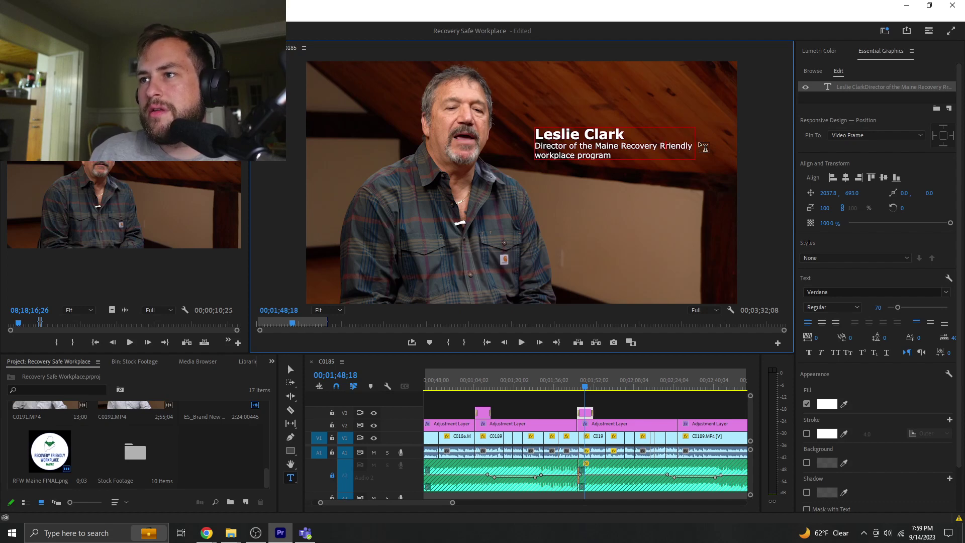
pyautogui.press('BackSpace')
pyautogui.write('F')
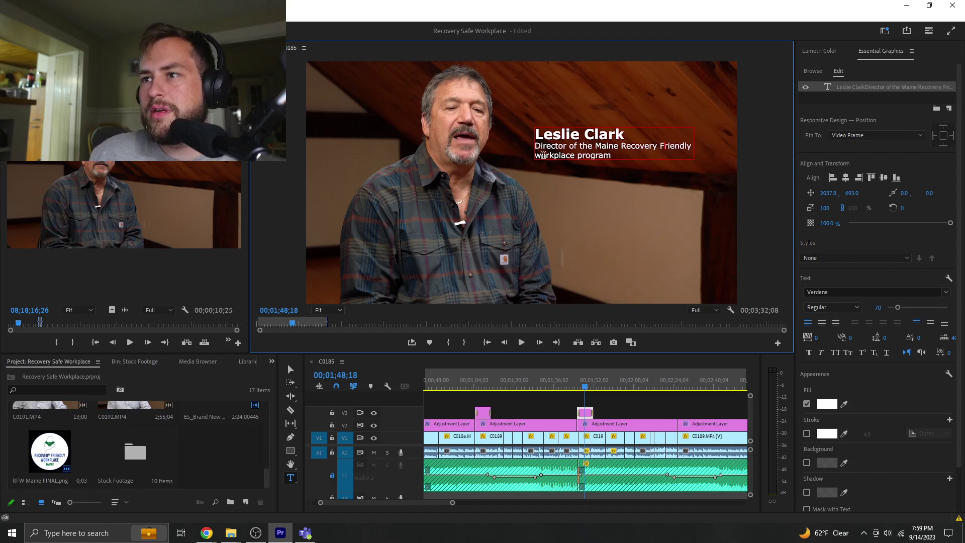
pyautogui.click(544, 155)
pyautogui.press('BackSpace')
pyautogui.write('W')
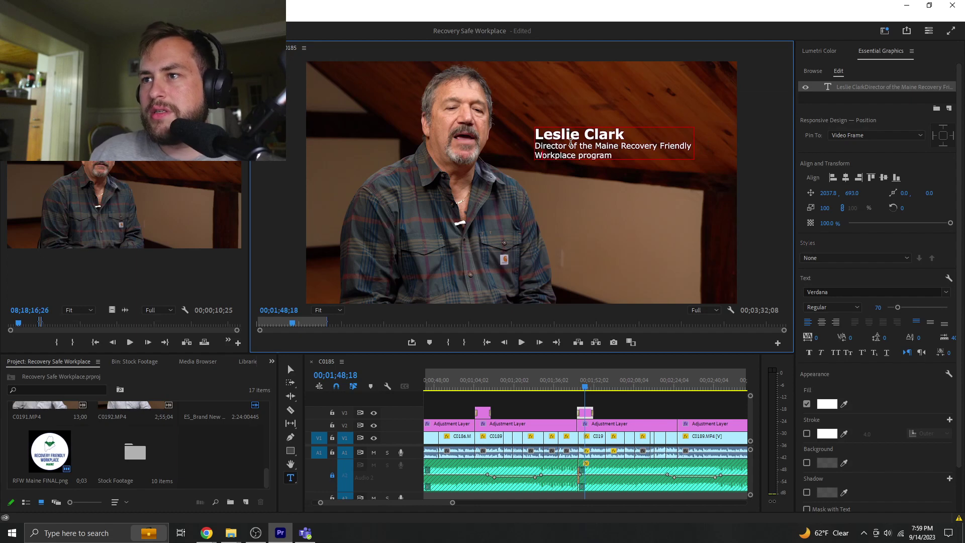
pyautogui.click(583, 155)
pyautogui.press('BackSpace')
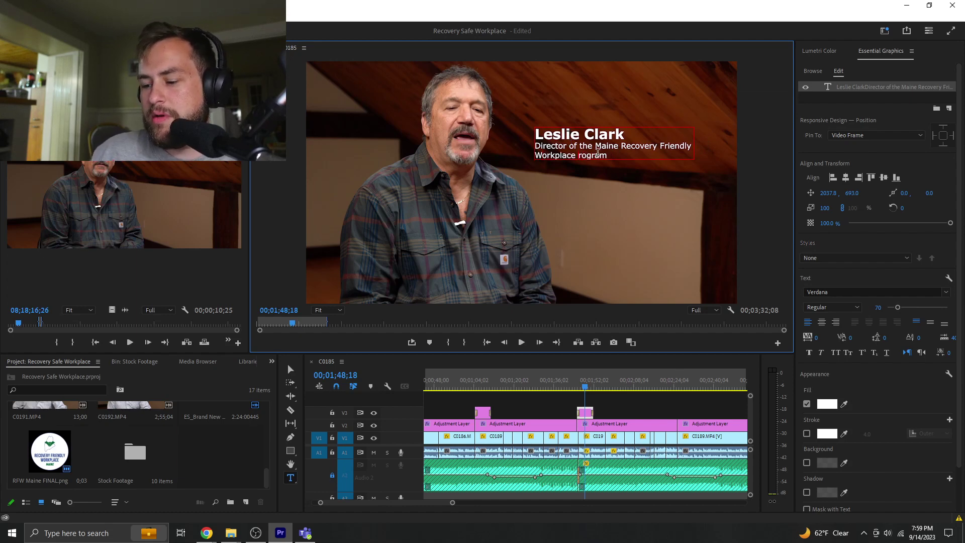
pyautogui.write('P')
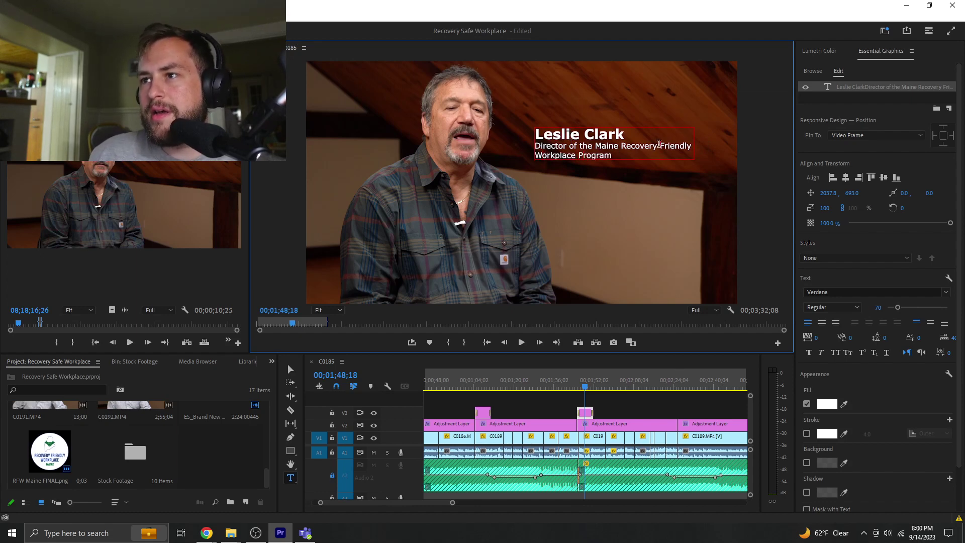
# - Rewrap the subtitle so 'Friendly Workplace Program' sits on the second line, then reselect the title
pyautogui.click(659, 145)
pyautogui.press('Return')
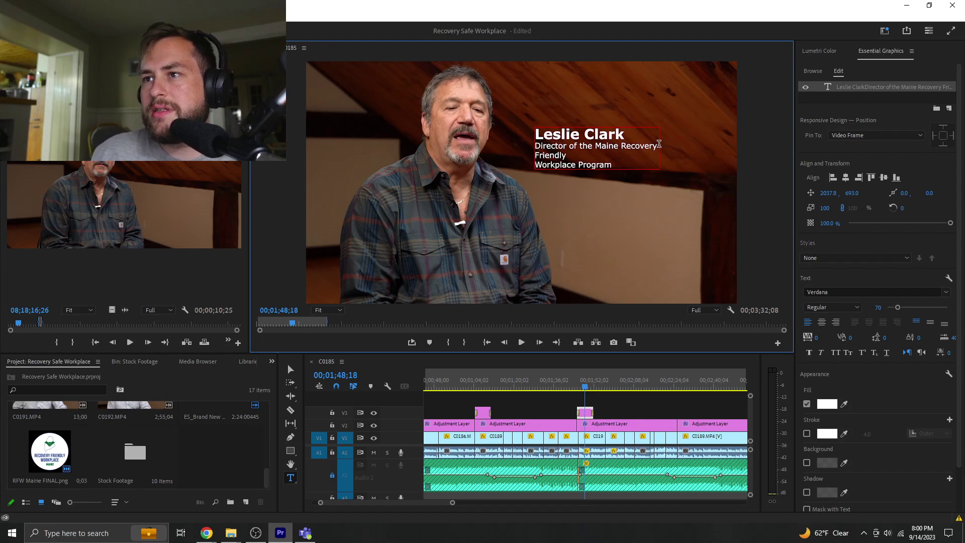
pyautogui.press('End')
pyautogui.press('Delete')
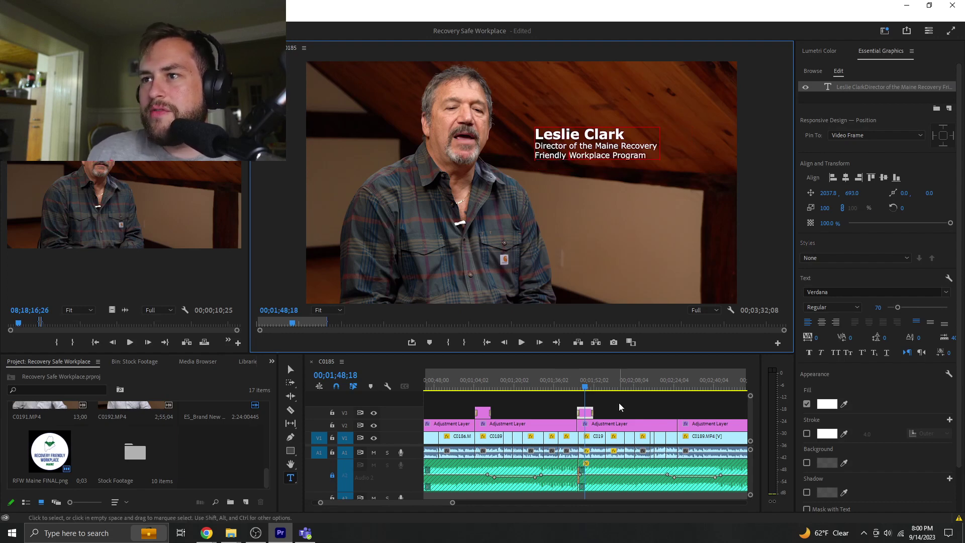
pyautogui.click(623, 413)
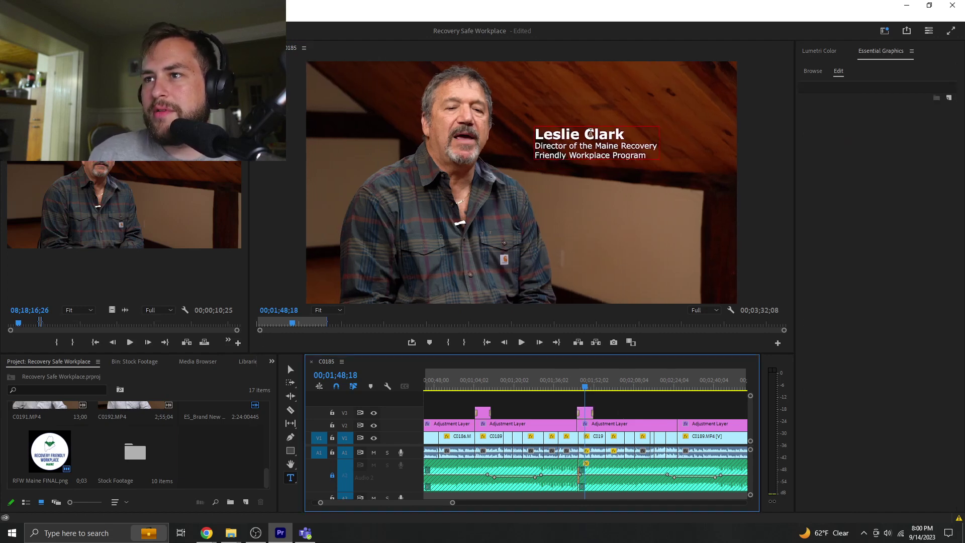
pyautogui.click(591, 133)
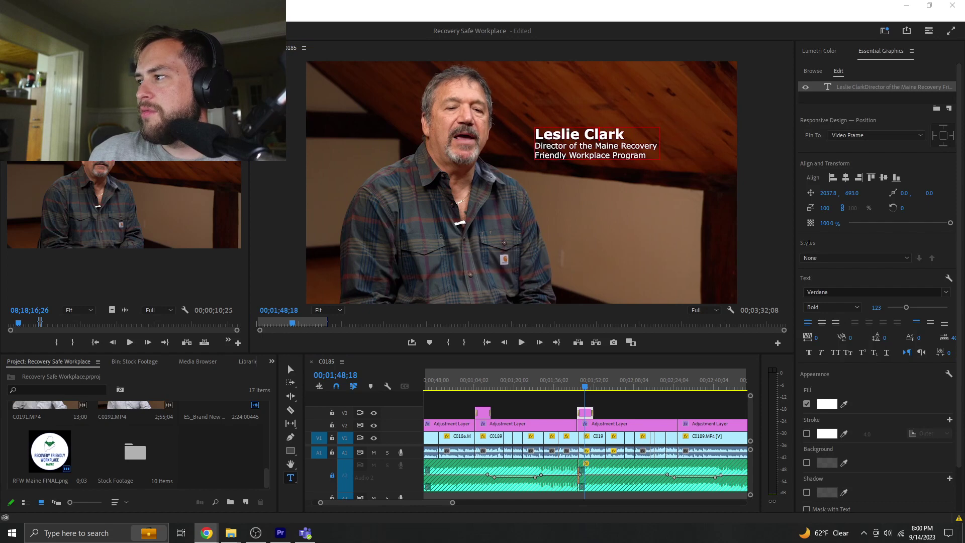
# - Paste the interviewee's name over the old speaker name and nudge the title slightly down-right
pyautogui.moveTo(624, 133); pyautogui.dragTo(562, 136)
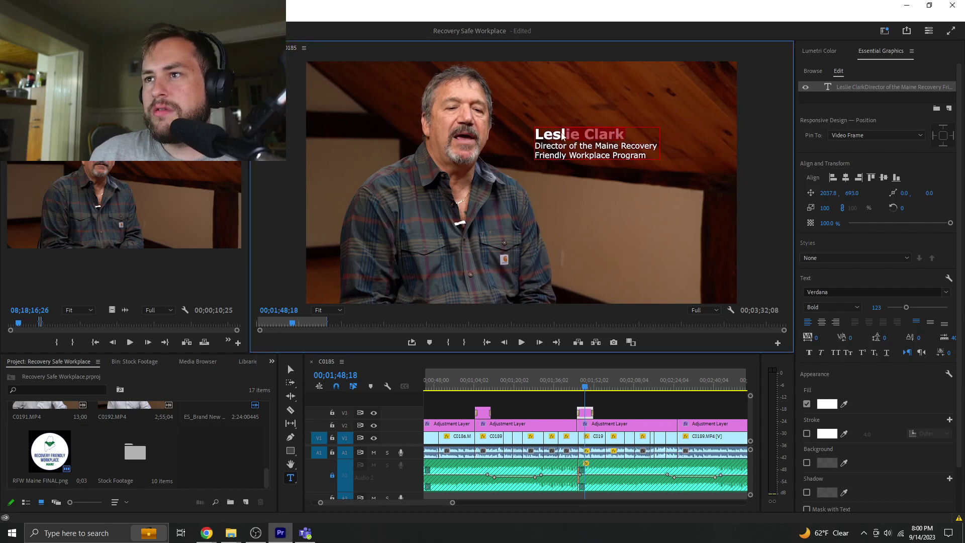
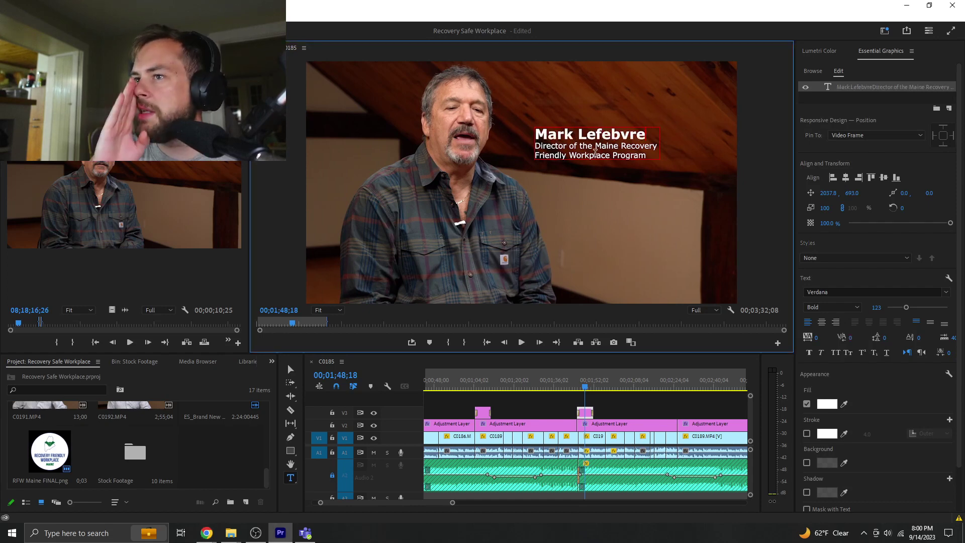
pyautogui.press('Escape')
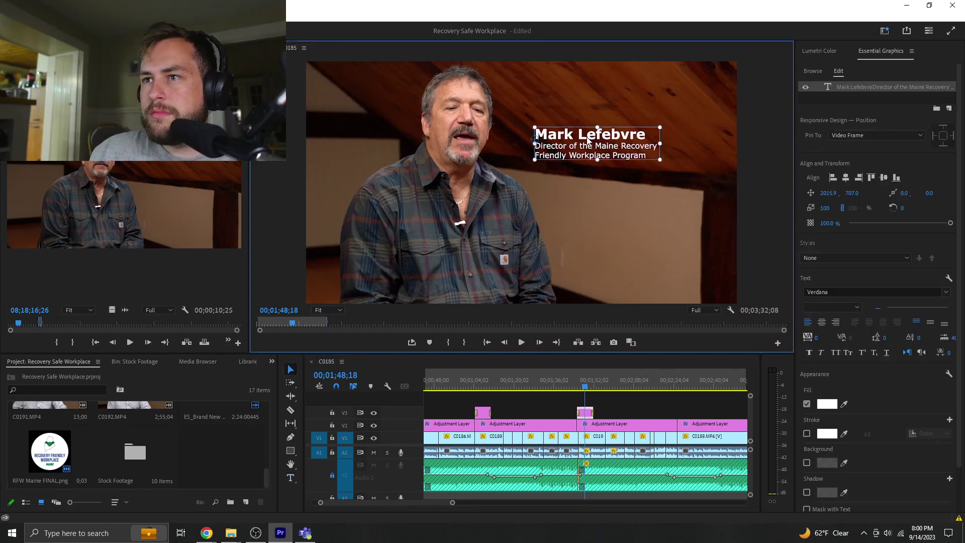
pyautogui.moveTo(591, 139); pyautogui.dragTo(596, 149)
# - Review the title timing and trim the adjustment layer edit point by two frames
pyautogui.click(576, 390)
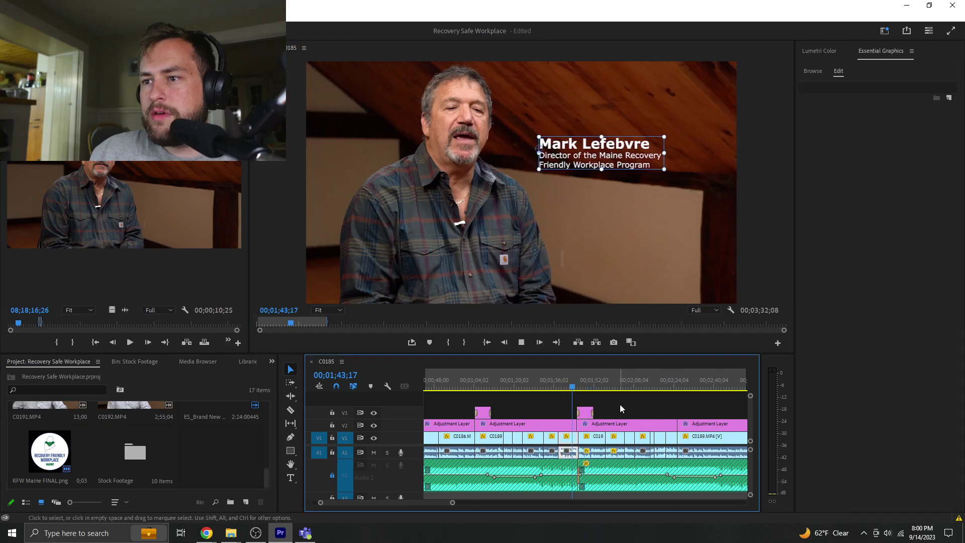
pyautogui.press('space')
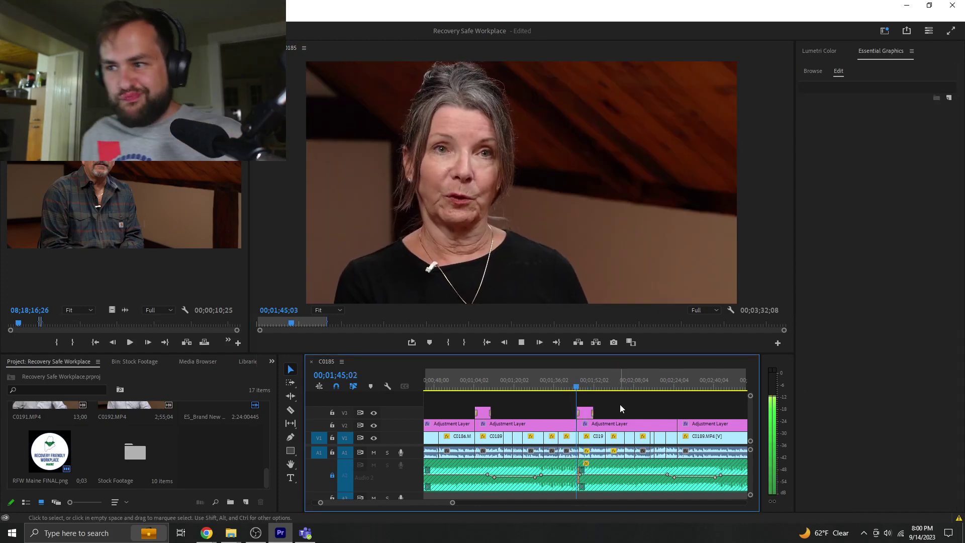
pyautogui.press('space')
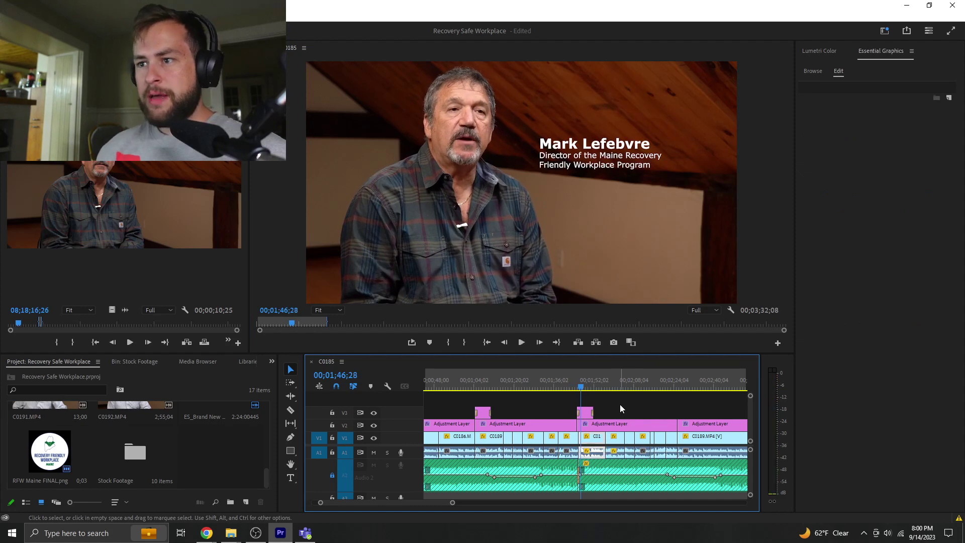
pyautogui.press('space')
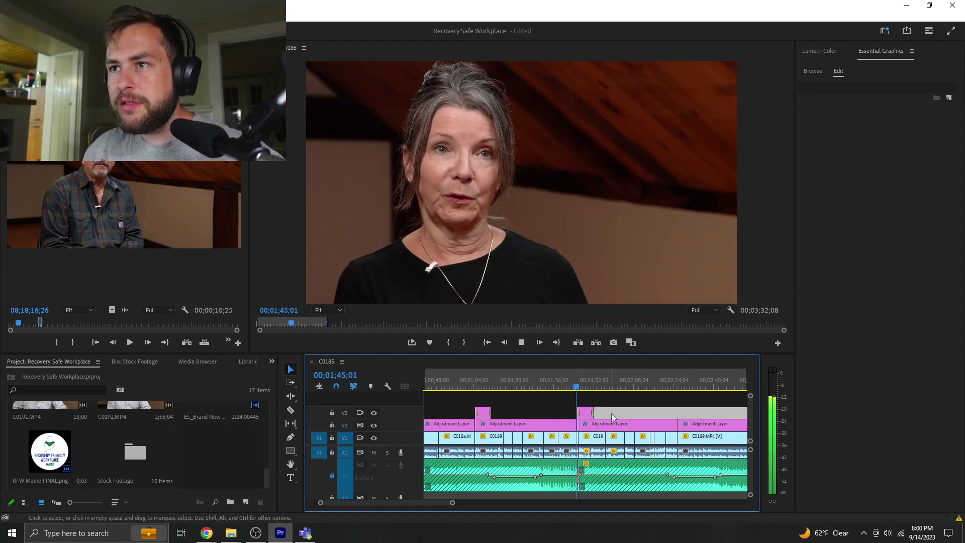
pyautogui.press('space')
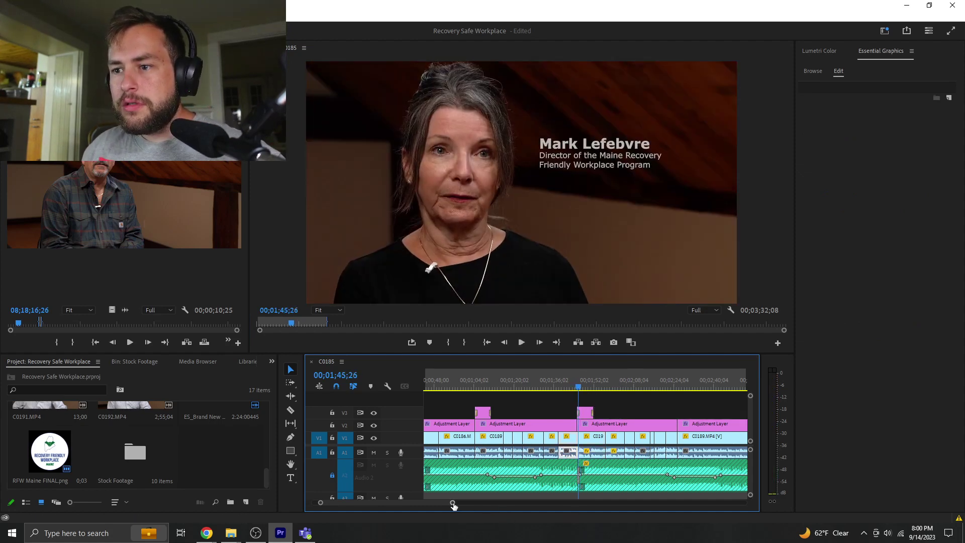
pyautogui.moveTo(453, 506); pyautogui.dragTo(418, 502)
pyautogui.moveTo(582, 424); pyautogui.dragTo(587, 424)
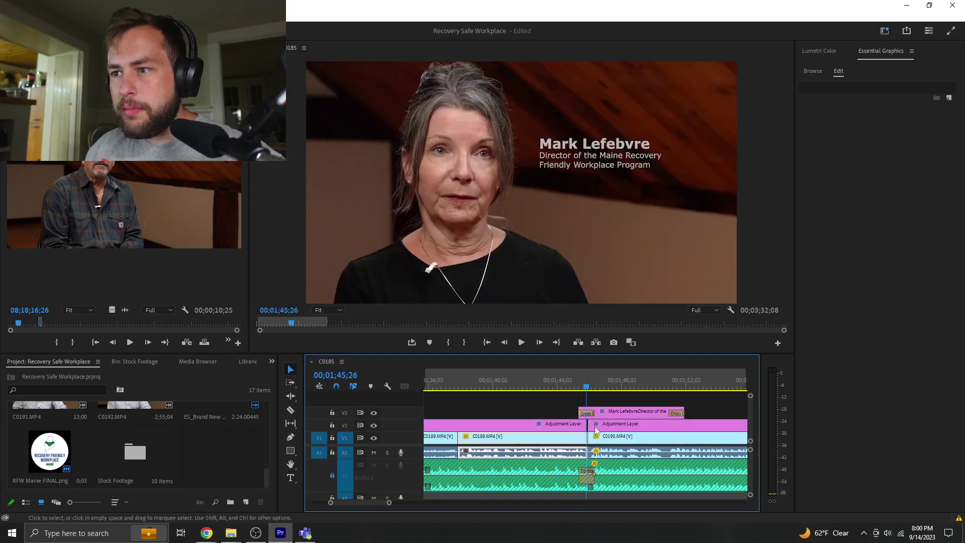
pyautogui.click(593, 427)
pyautogui.scroll(5, 388, 502)
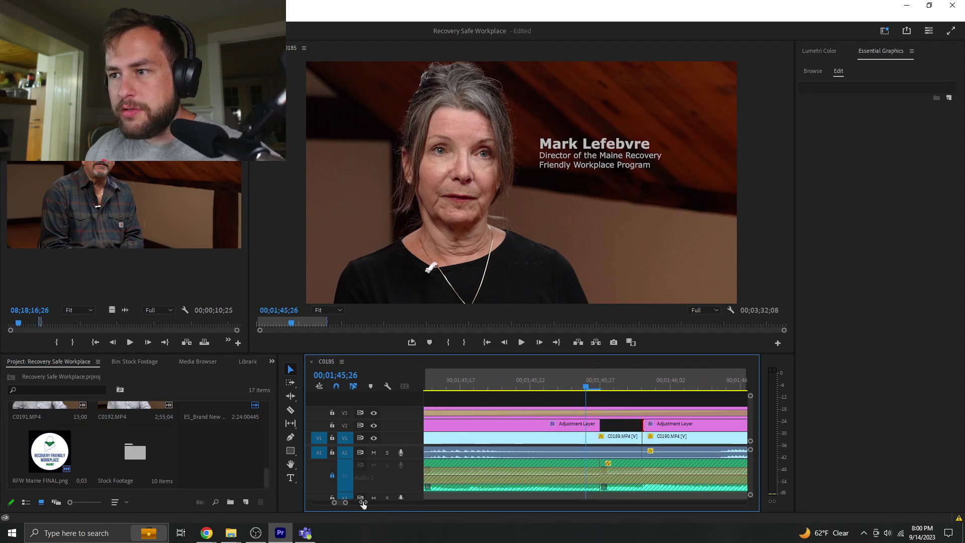
pyautogui.moveTo(603, 423); pyautogui.dragTo(641, 423)
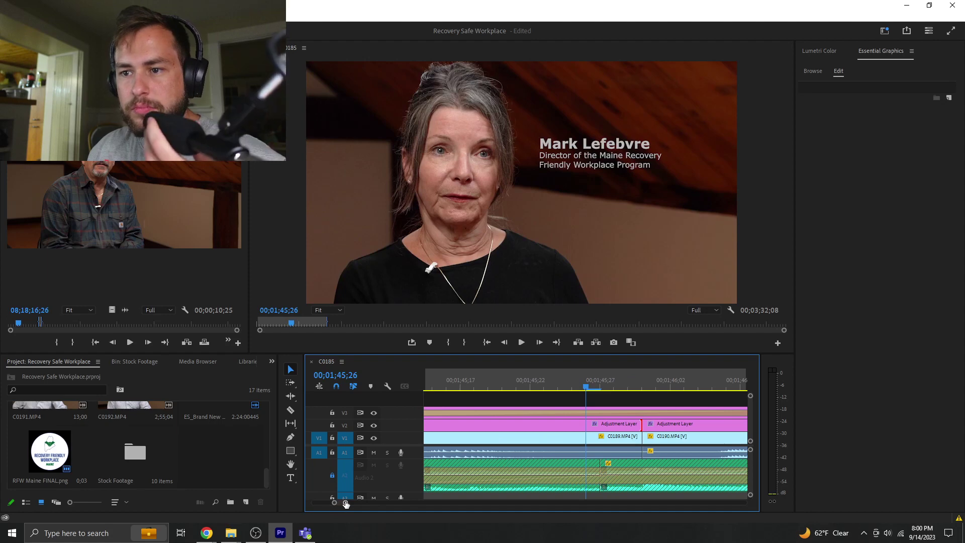
pyautogui.scroll(-5, 399, 503)
# - Shift the V3 title clip later so it appears over the man's shot, then review playback
pyautogui.moveTo(591, 385); pyautogui.dragTo(576, 386)
pyautogui.press('space')
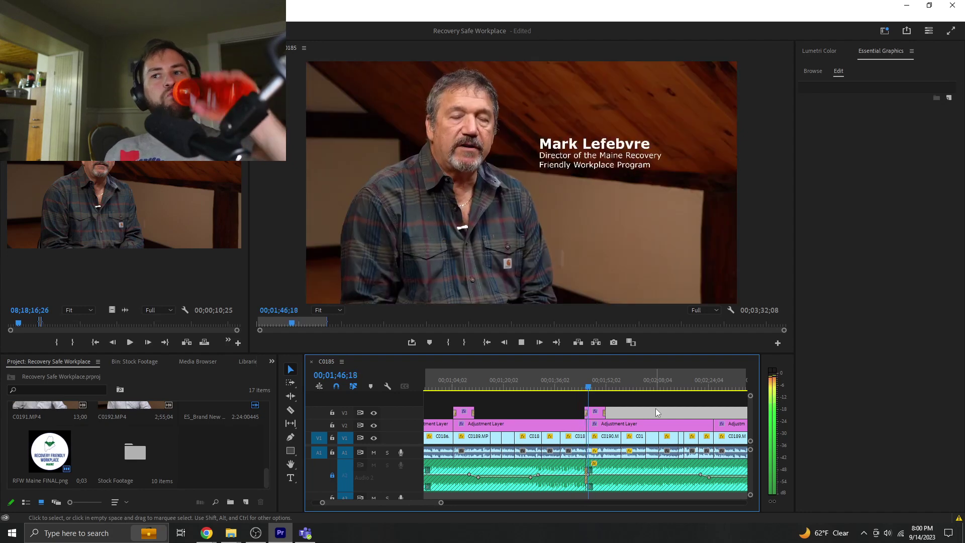
pyautogui.press('space')
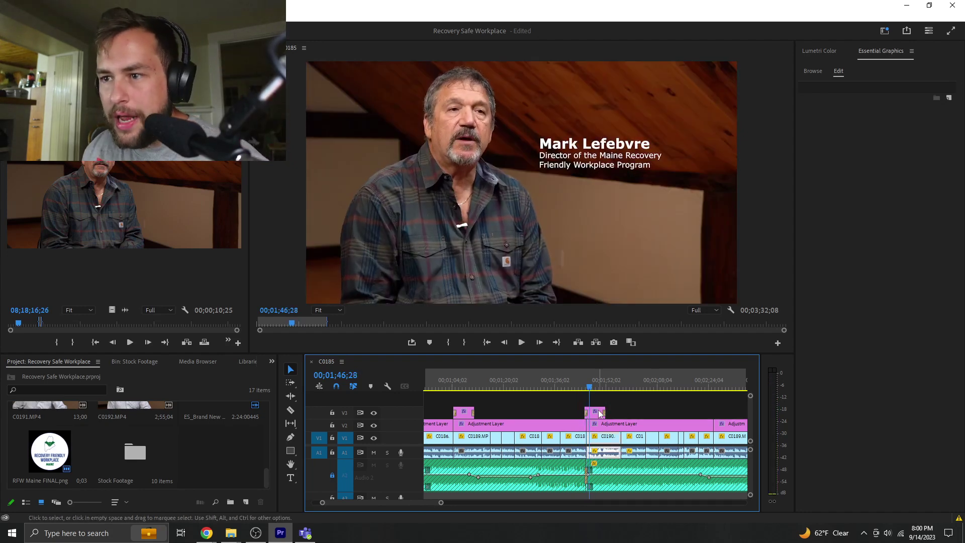
pyautogui.moveTo(599, 413); pyautogui.dragTo(598, 413)
pyautogui.press('space')
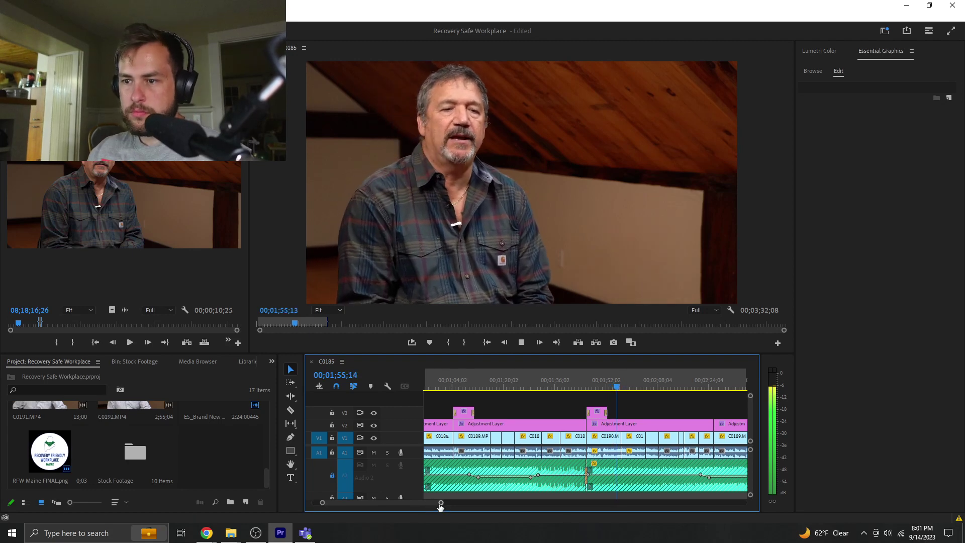
pyautogui.moveTo(441, 502); pyautogui.dragTo(494, 502)
# - Play the final C0190 interview clip and zoom the timeline in near the 00;03;10 end
pyautogui.click(639, 383)
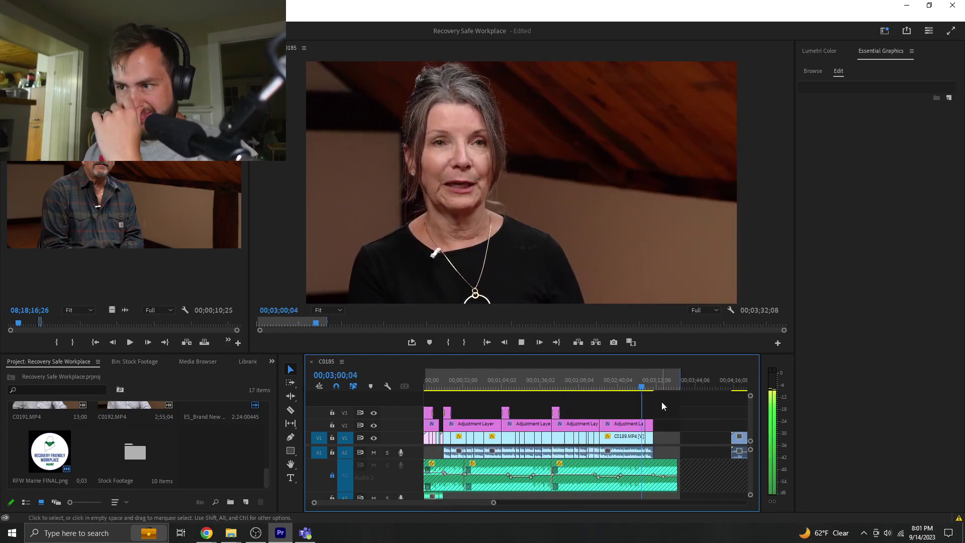
pyautogui.click(648, 385)
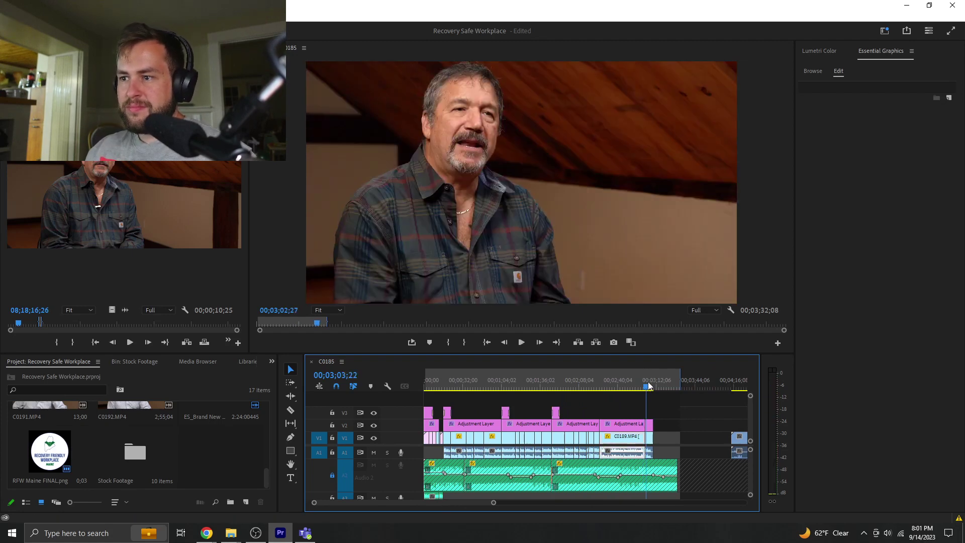
pyautogui.press('space')
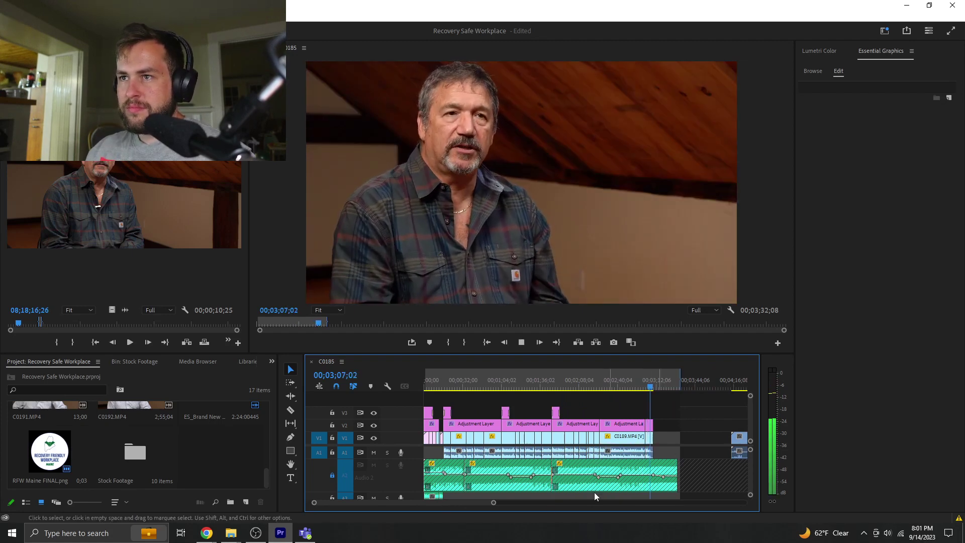
pyautogui.press('space')
pyautogui.press('=')
pyautogui.press('=')
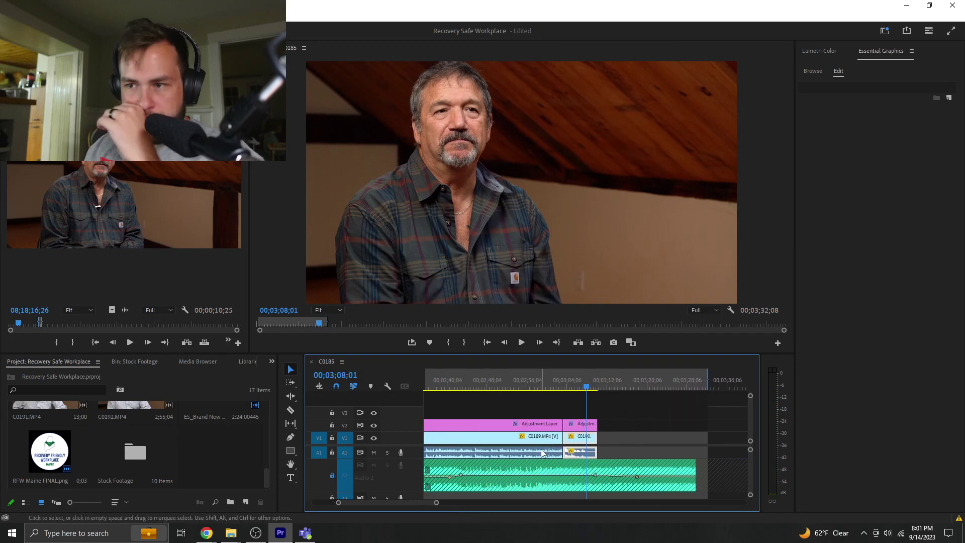
# - Clear the timeline selection and scroll through the Project panel's item list
pyautogui.click(610, 441)
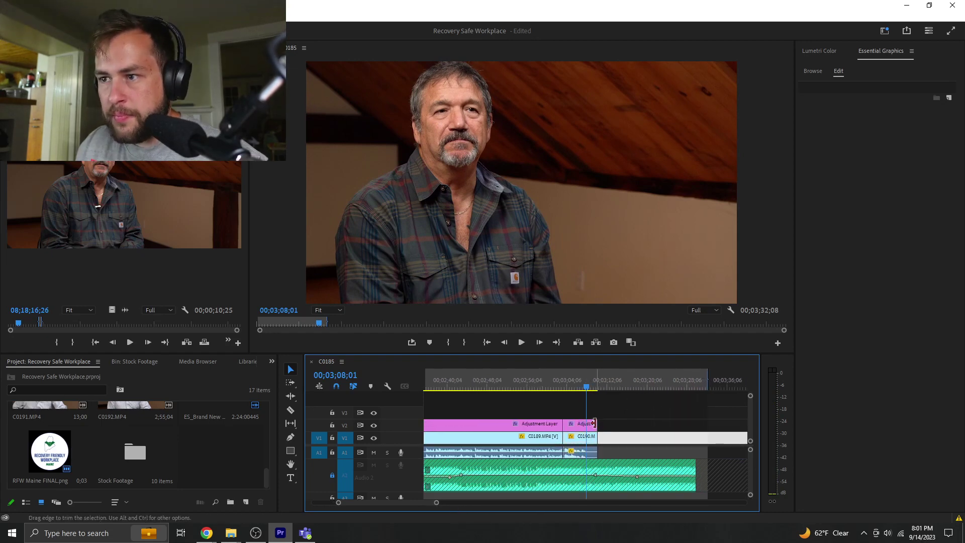
pyautogui.click(218, 458)
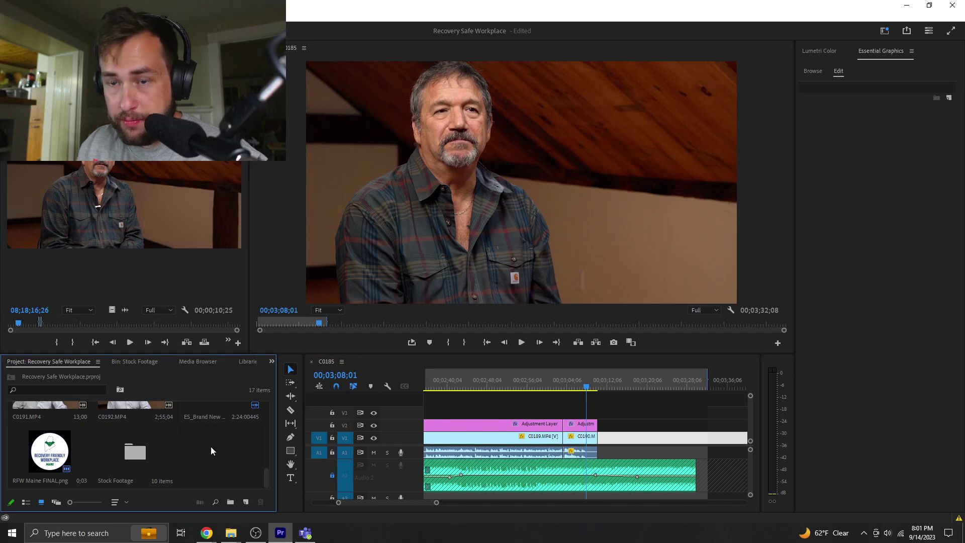
pyautogui.scroll(5, 210, 446)
pyautogui.scroll(-5, 210, 446)
pyautogui.scroll(5, 210, 446)
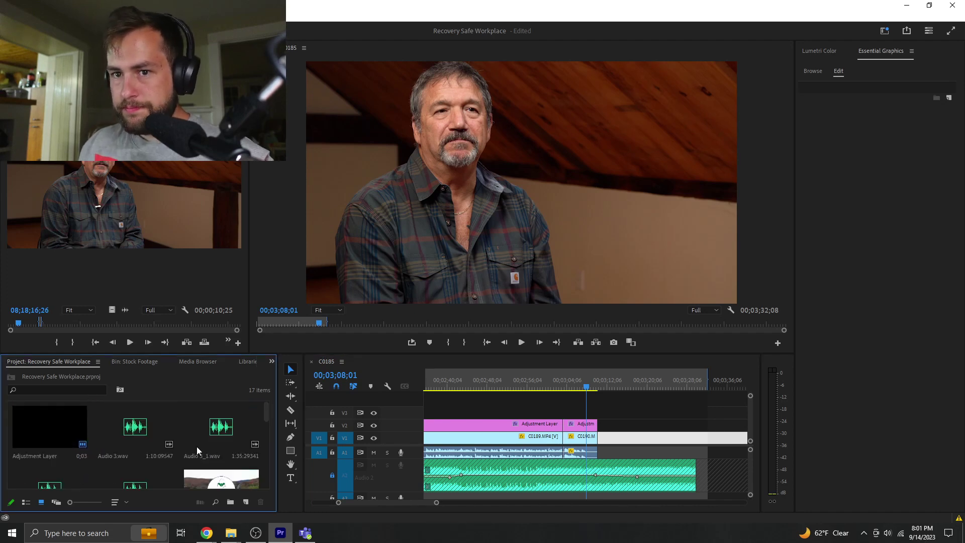
pyautogui.scroll(-5, 197, 451)
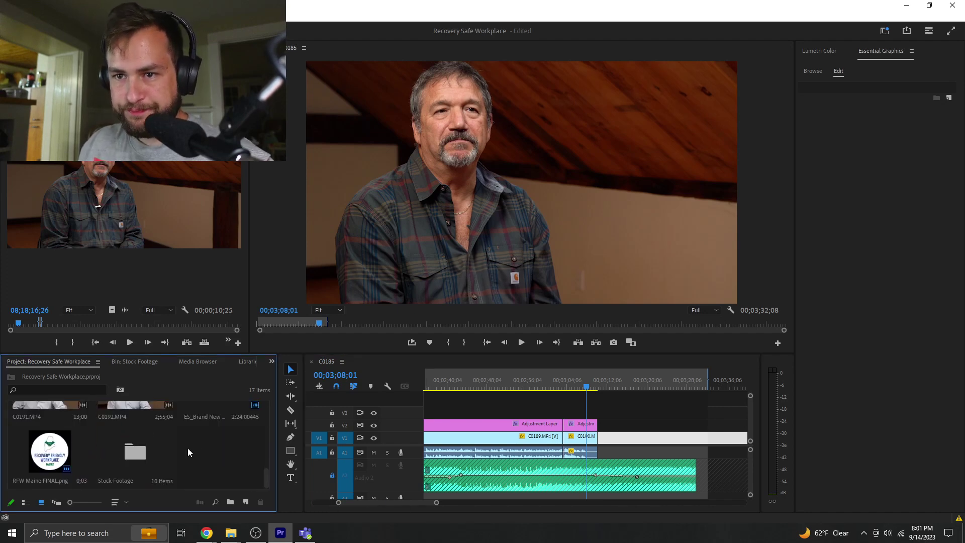
pyautogui.scroll(5, 195, 457)
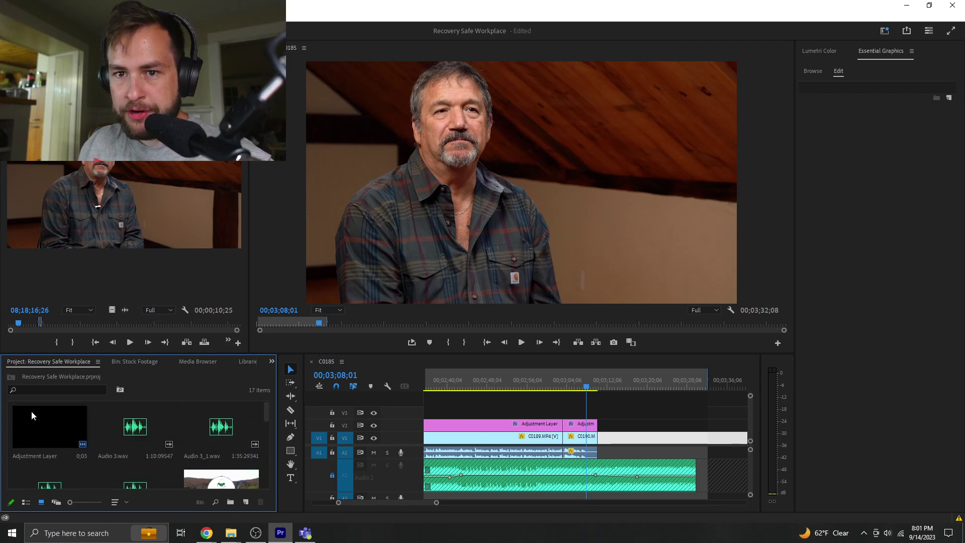
# - Place a short Adjustment Layer on V3 over the clip's end and apply Gaussian Blur to it
pyautogui.moveTo(32, 412); pyautogui.dragTo(609, 413)
pyautogui.click(614, 413)
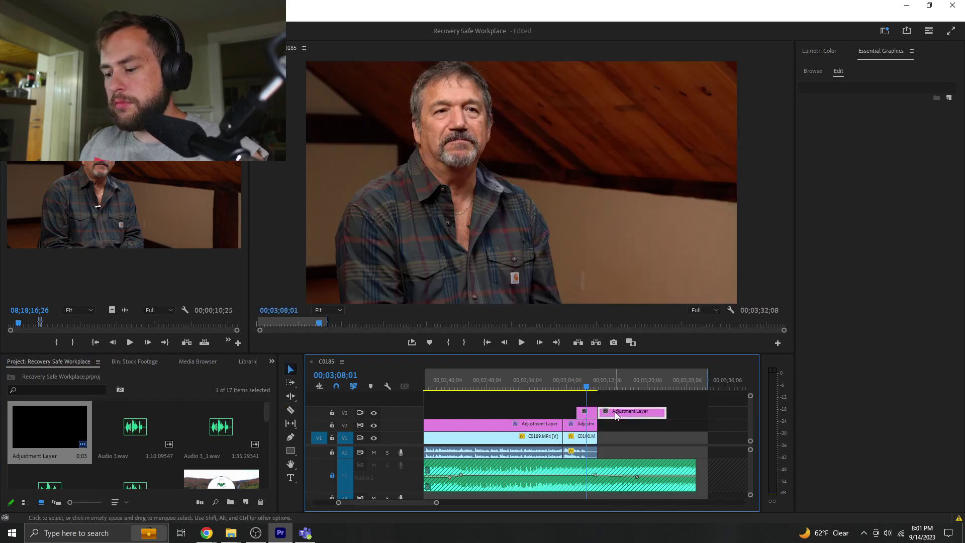
pyautogui.press('Delete')
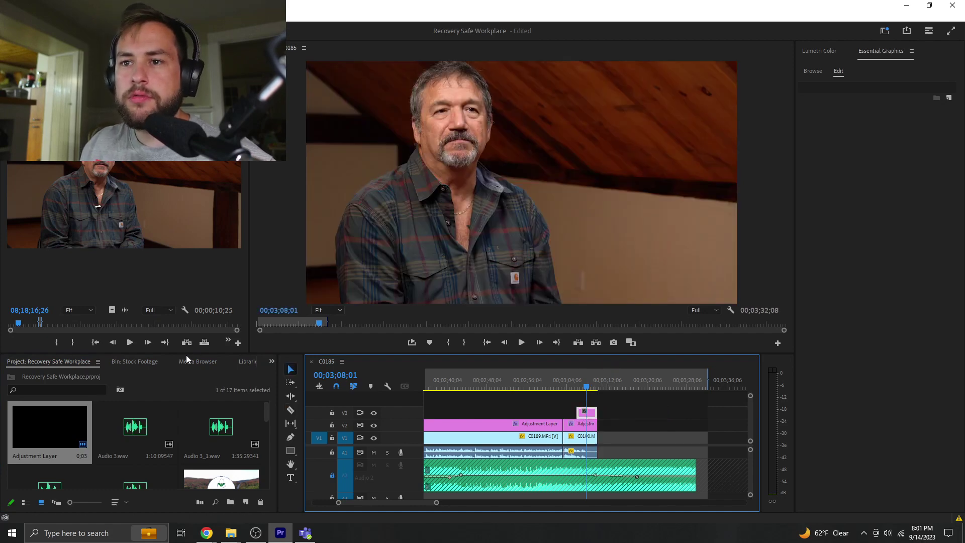
pyautogui.click(272, 360)
pyautogui.click(300, 427)
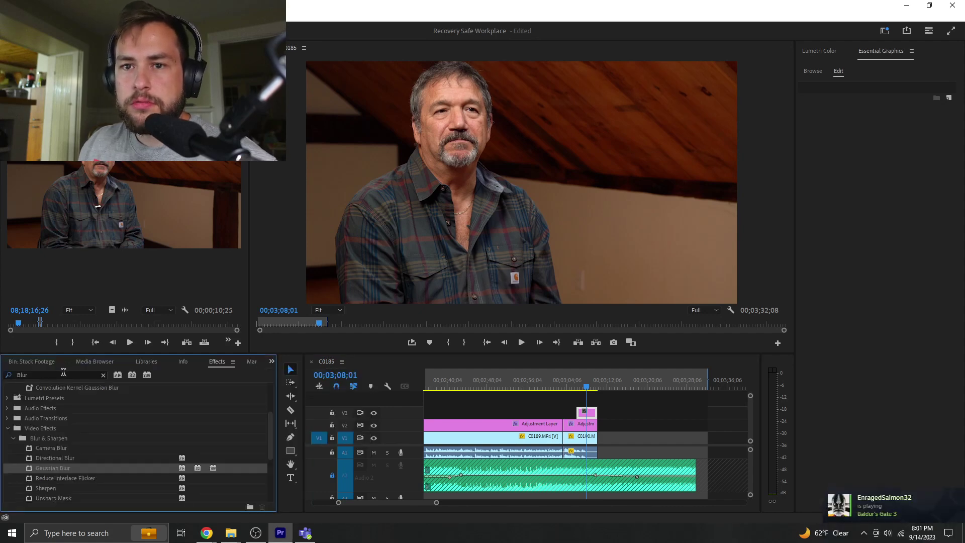
pyautogui.moveTo(63, 468); pyautogui.dragTo(496, 456)
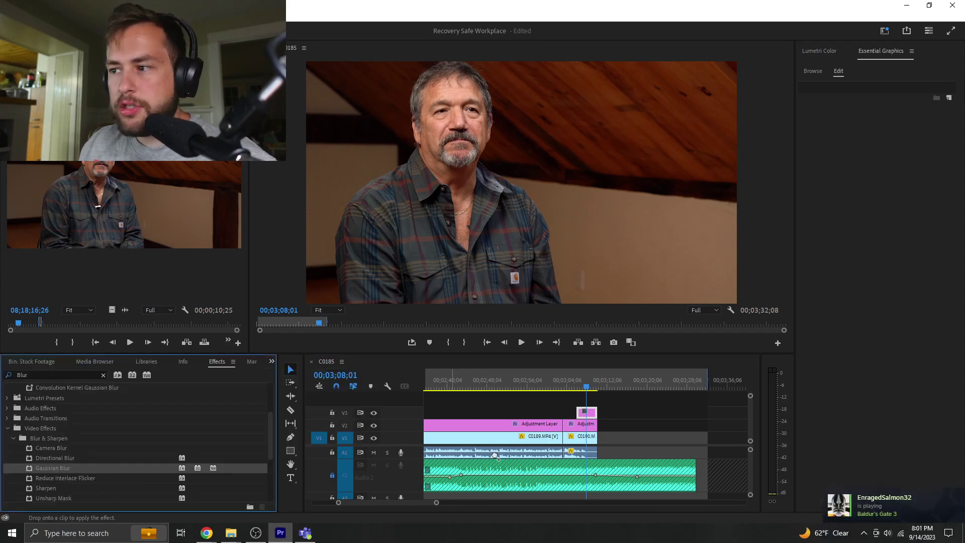
pyautogui.moveTo(588, 414); pyautogui.dragTo(587, 413)
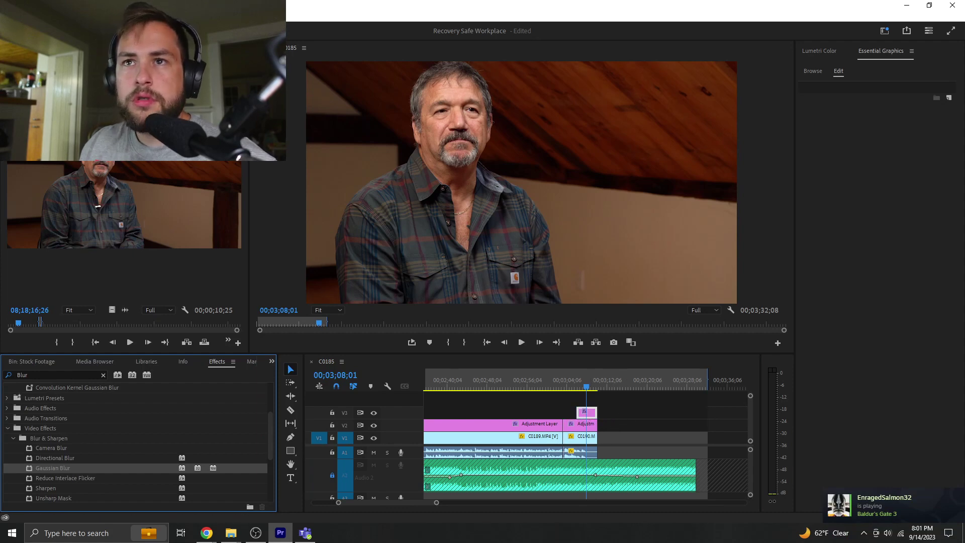
# - Keyframe Blurriness at 0, then at 100 by 3;08;28
pyautogui.hotkey('shift', '5')
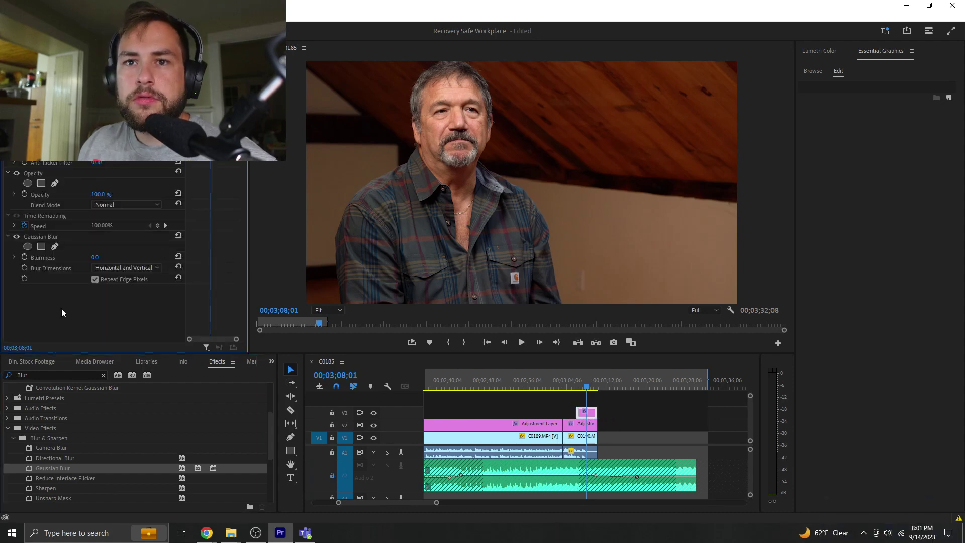
pyautogui.click(24, 258)
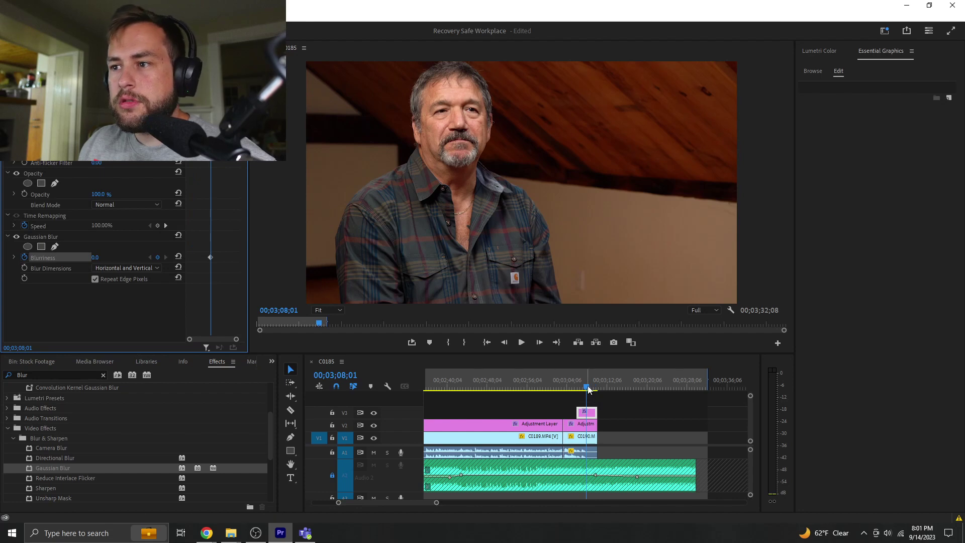
pyautogui.click(591, 388)
pyautogui.moveTo(593, 387); pyautogui.dragTo(592, 389)
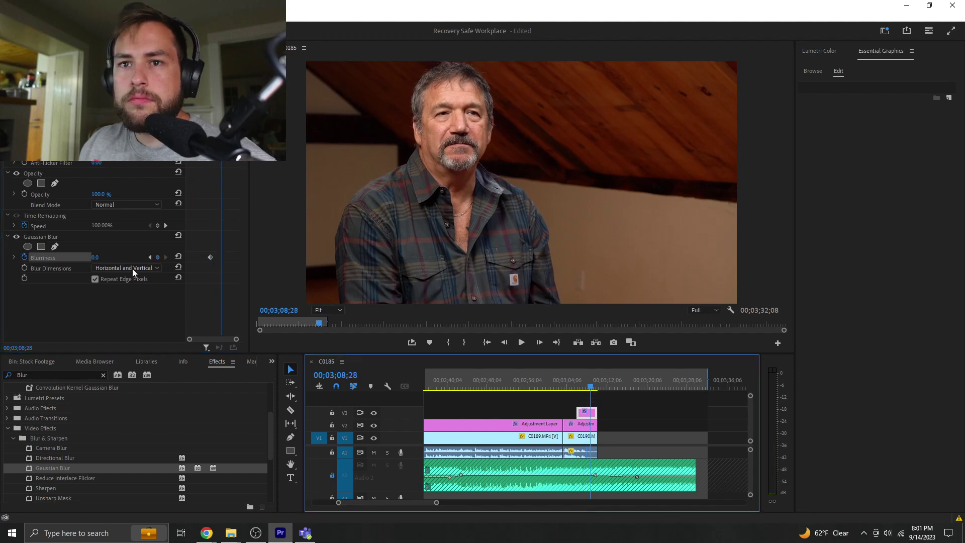
pyautogui.click(97, 257)
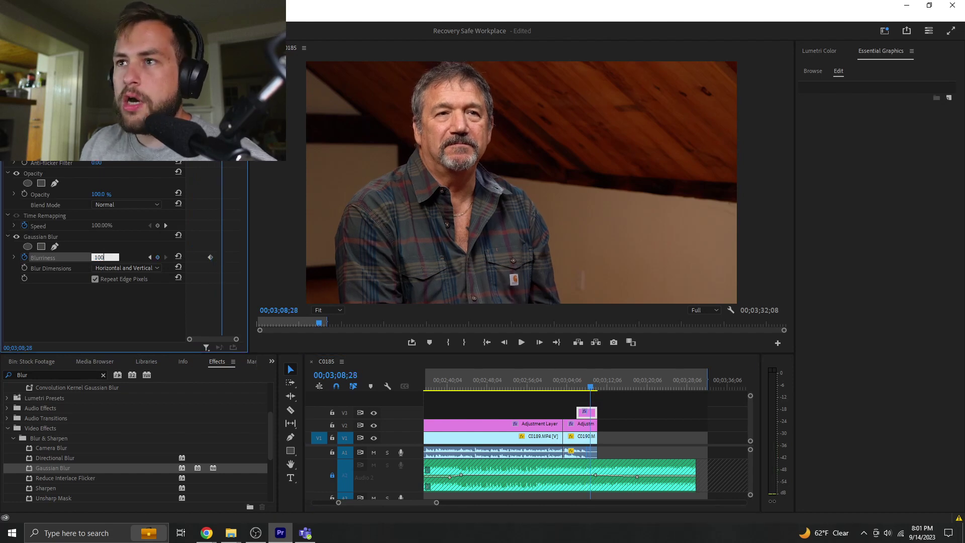
pyautogui.press('Return')
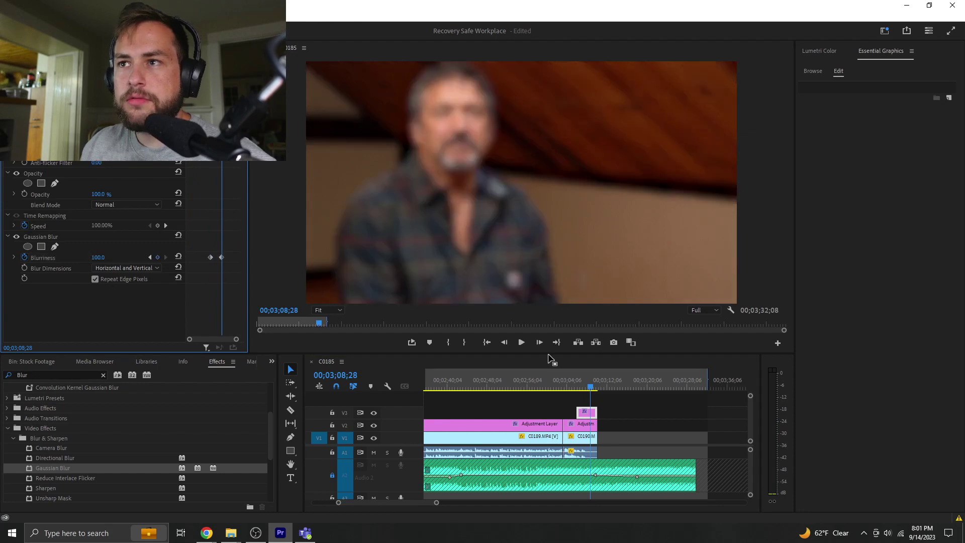
# - Place the RFW Maine FINAL.png logo on a new V4 track above the blur clip
pyautogui.click(35, 363)
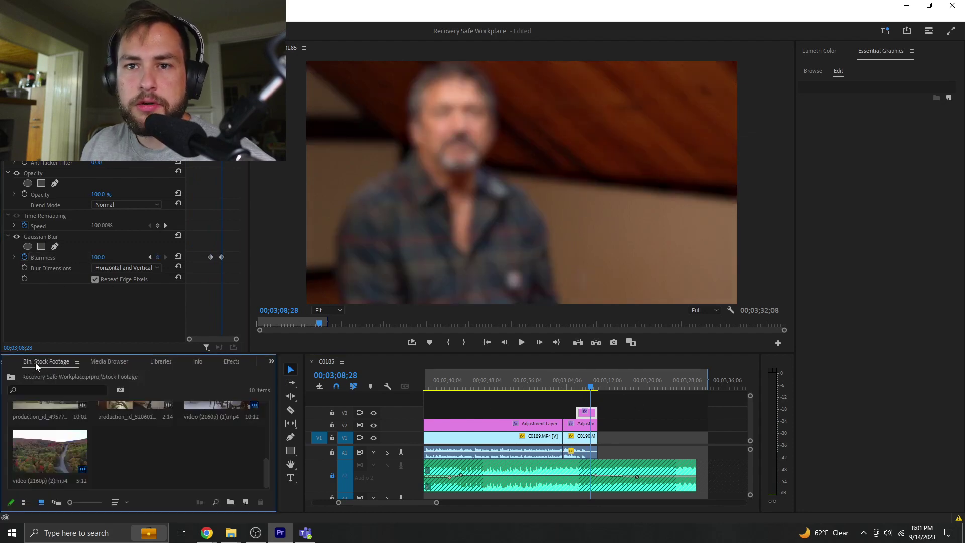
pyautogui.scroll(3, 142, 460)
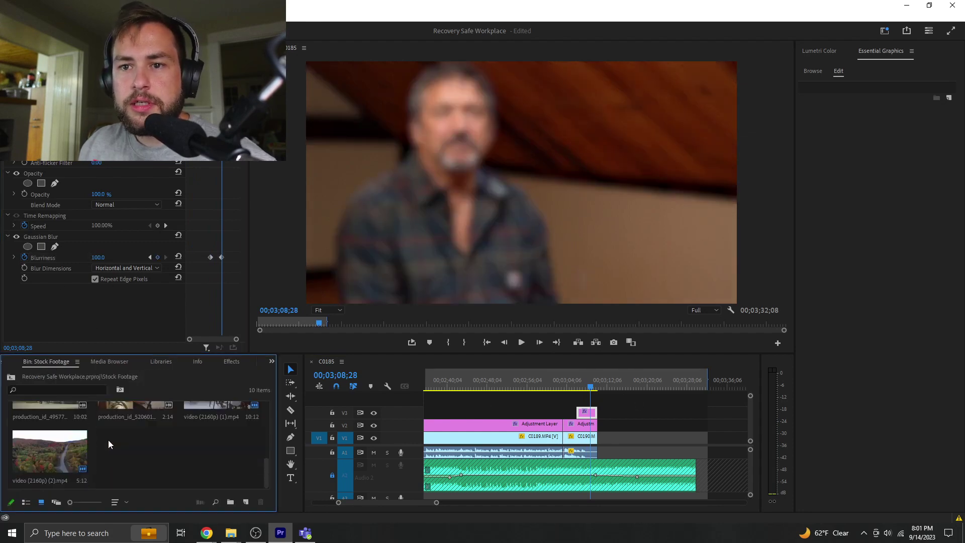
pyautogui.click(272, 362)
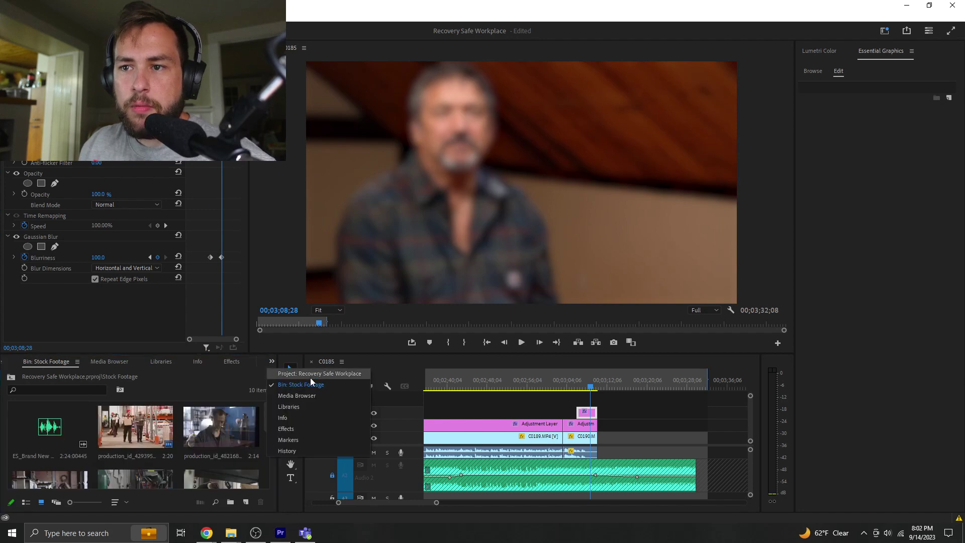
pyautogui.click(309, 374)
pyautogui.scroll(-5, 186, 459)
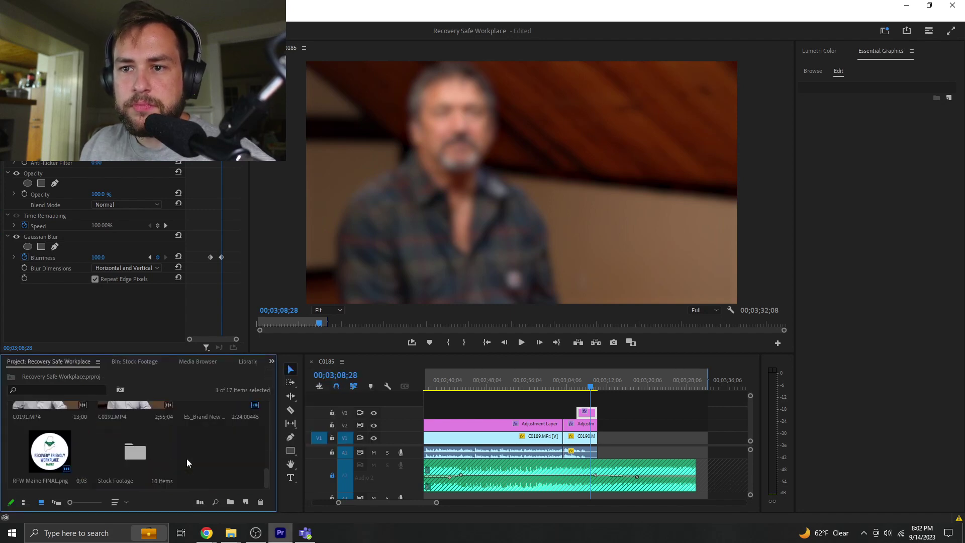
pyautogui.moveTo(576, 397); pyautogui.dragTo(600, 402)
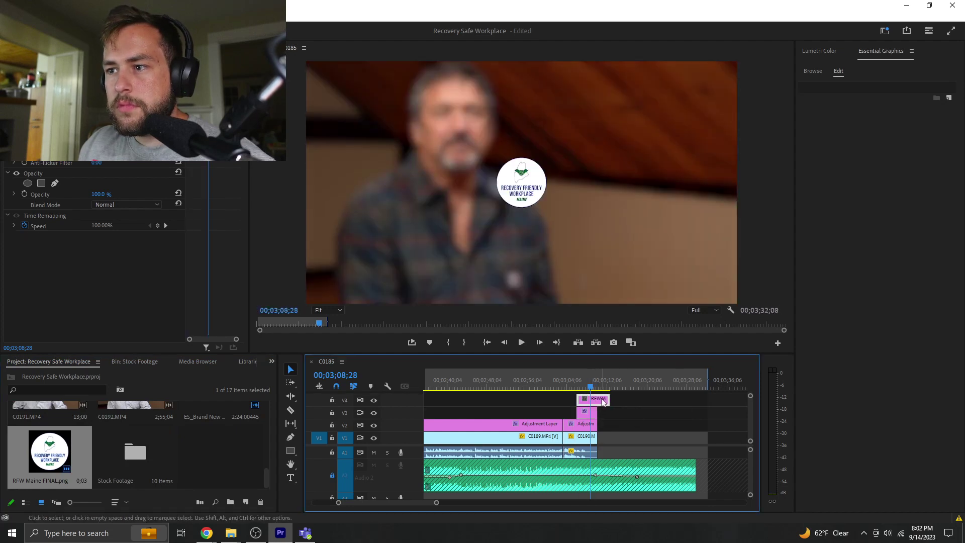
# - Cut the logo clip where the blur clip ends and delete its leftover tail
pyautogui.press('c')
pyautogui.click(600, 402)
pyautogui.press('v')
pyautogui.click(606, 400)
pyautogui.press('Delete')
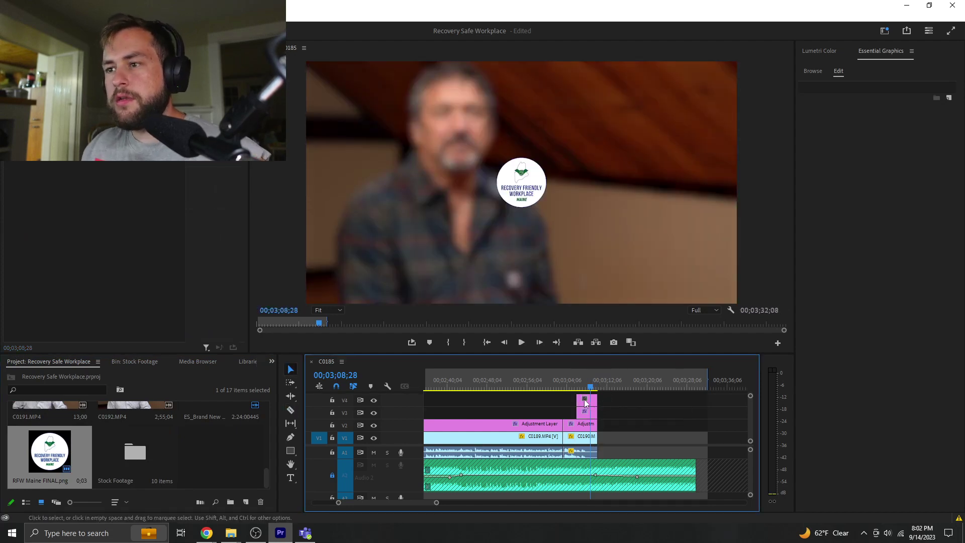
# - Set the logo's Scale to 400 and play back the new ending
pyautogui.hotkey('shift', '5')
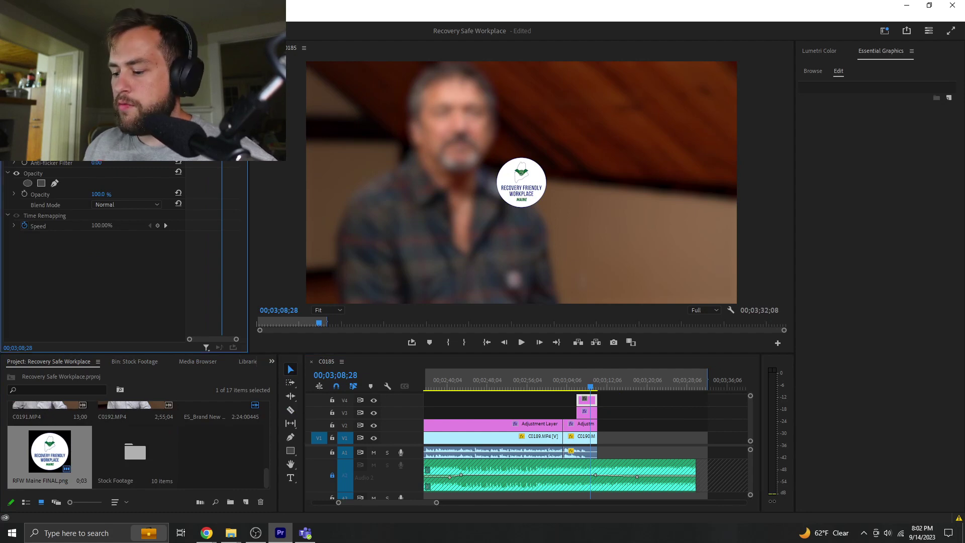
pyautogui.write('400')
pyautogui.press('Return')
pyautogui.click(575, 385)
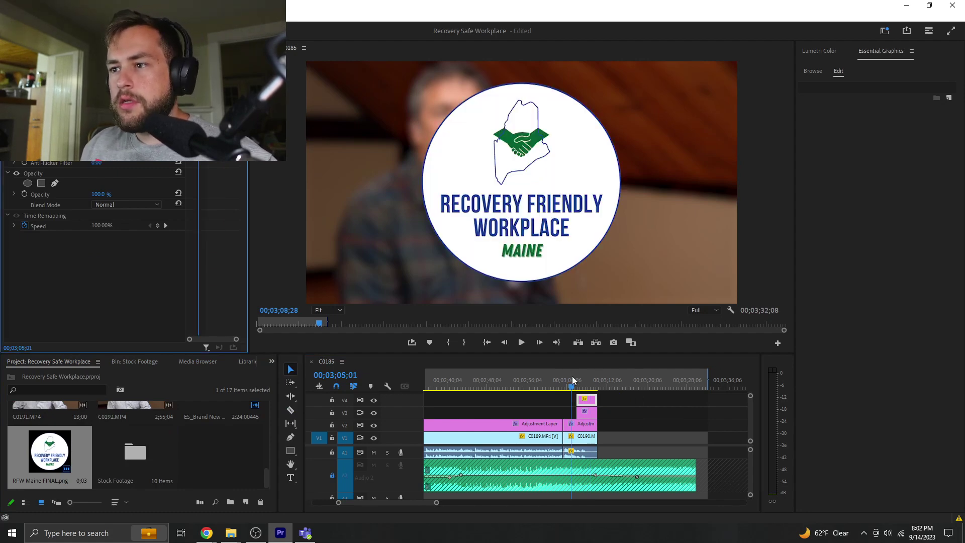
pyautogui.press('space')
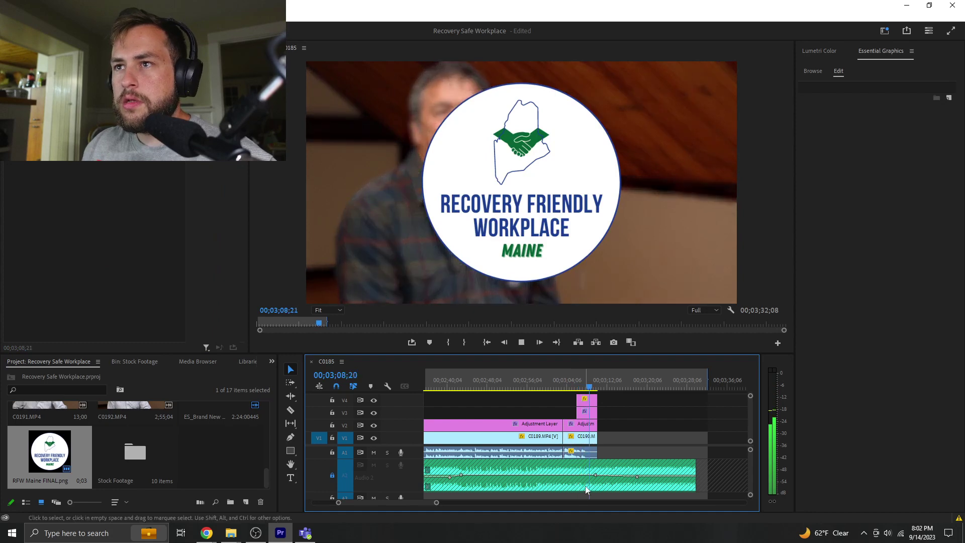
# - Move the playhead to 3;08;01, change an option on the logo clip, and review the ending
pyautogui.click(591, 385)
pyautogui.moveTo(591, 385); pyautogui.dragTo(584, 399)
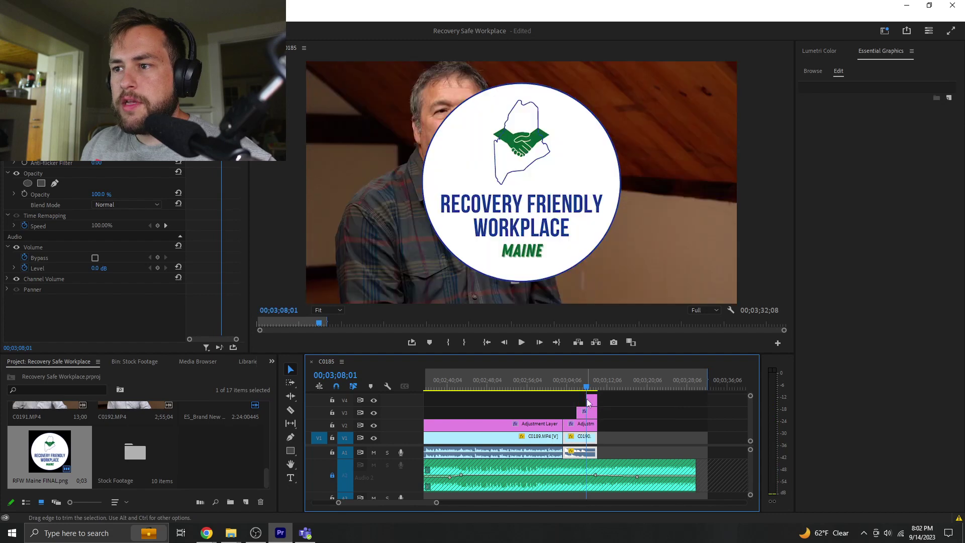
pyautogui.rightClick(585, 398)
pyautogui.click(609, 399)
pyautogui.press('space')
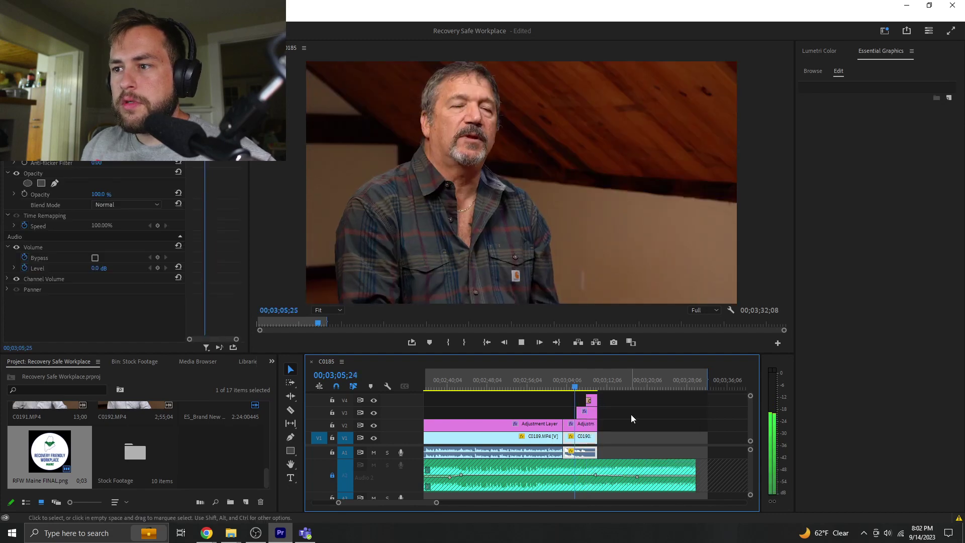
pyautogui.click(632, 414)
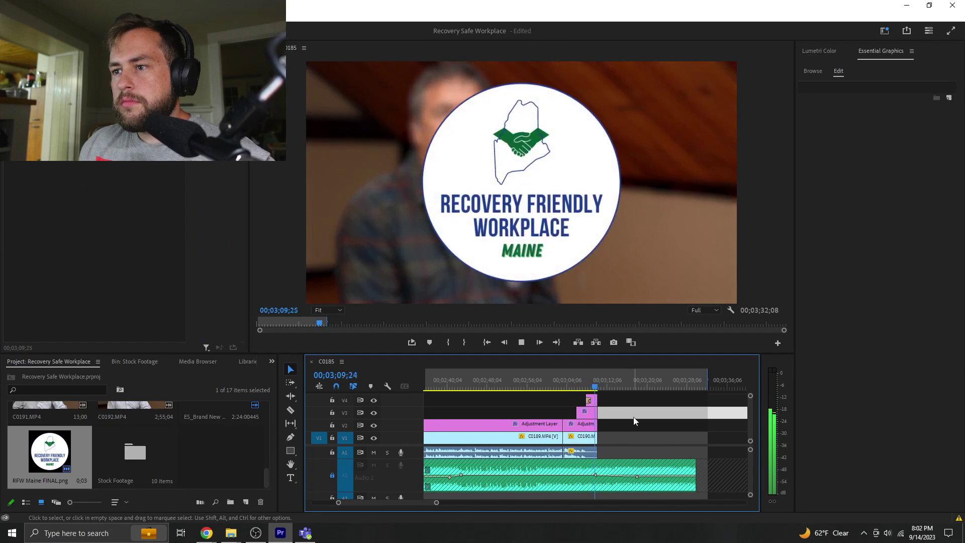
pyautogui.click(596, 438)
# - Extend C0190, split it at the playhead, and delete its end piece
pyautogui.moveTo(598, 437); pyautogui.dragTo(632, 437)
pyautogui.click(633, 416)
pyautogui.press('space')
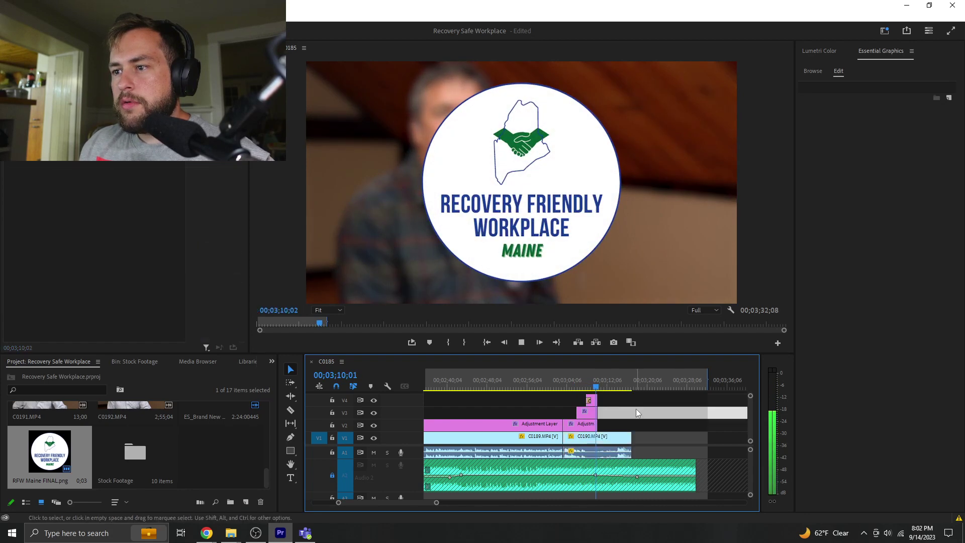
pyautogui.press('space')
pyautogui.press('c')
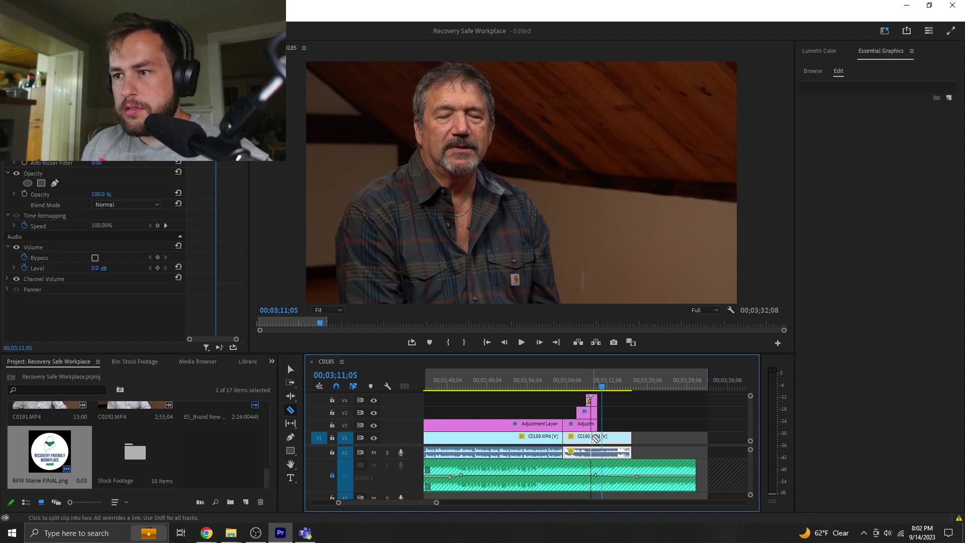
pyautogui.click(592, 438)
pyautogui.press('v')
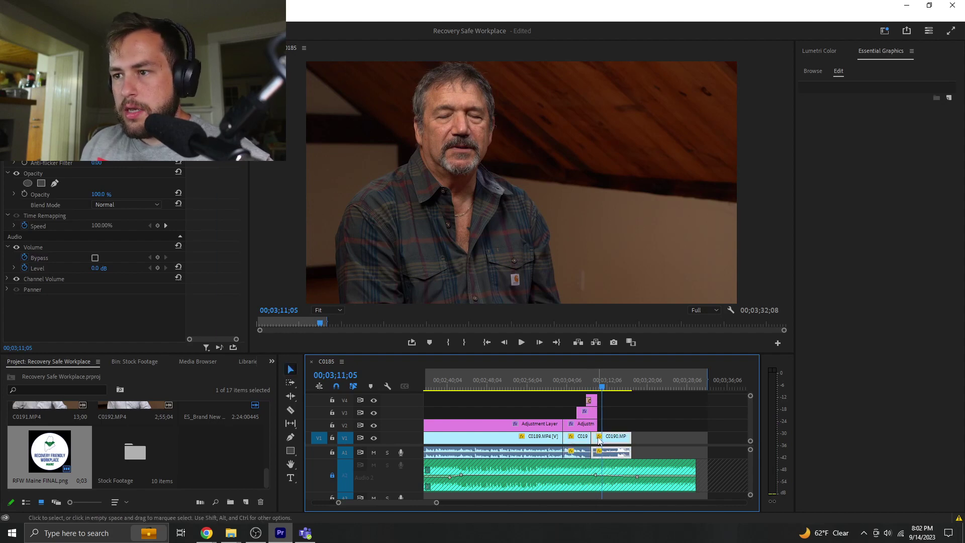
pyautogui.keyDown('alt'); pyautogui.click(599, 437); pyautogui.keyUp('alt')
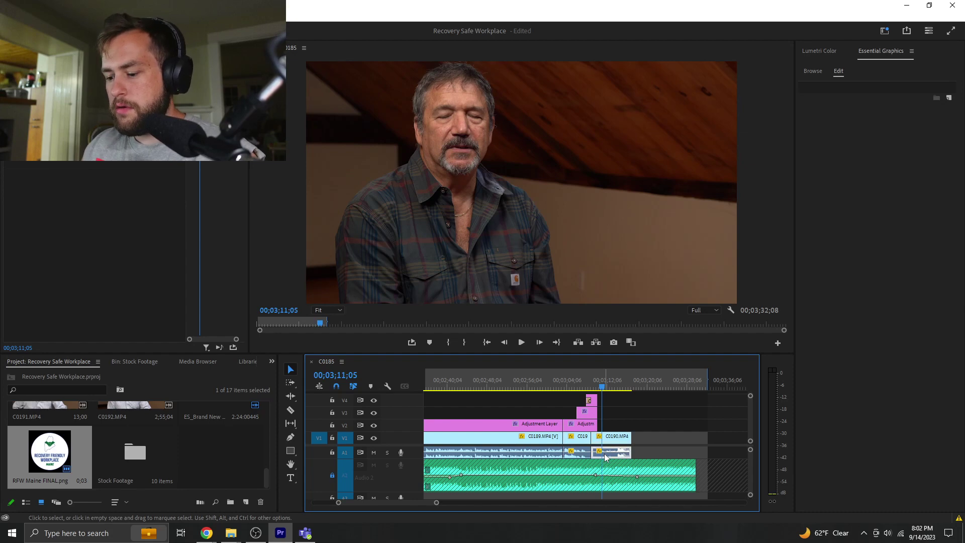
pyautogui.press('Delete')
# - Review the ending again and delete the remaining leftover C0190 piece
pyautogui.rightClick(593, 451)
pyautogui.click(623, 433)
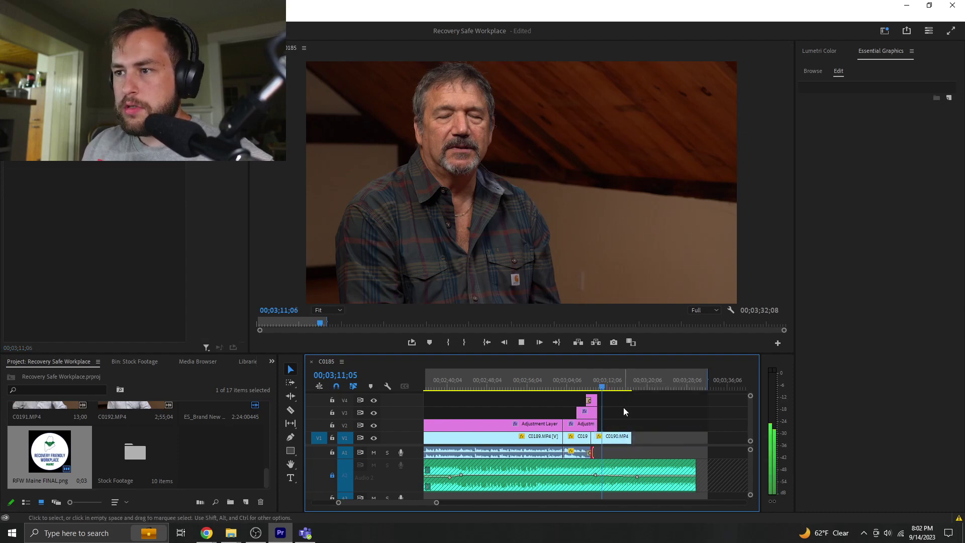
pyautogui.press('space')
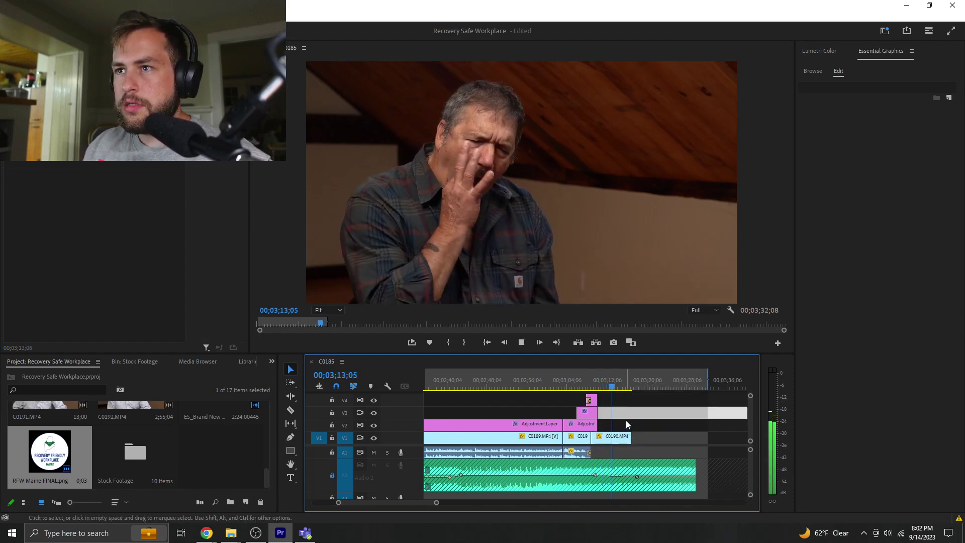
pyautogui.click(591, 380)
pyautogui.press('c')
pyautogui.press('v')
pyautogui.click(611, 437)
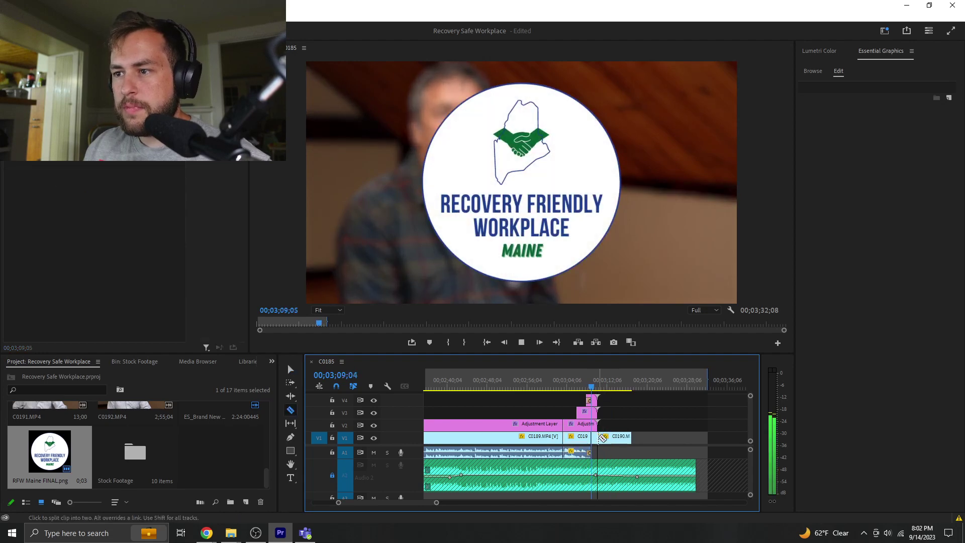
pyautogui.press('Delete')
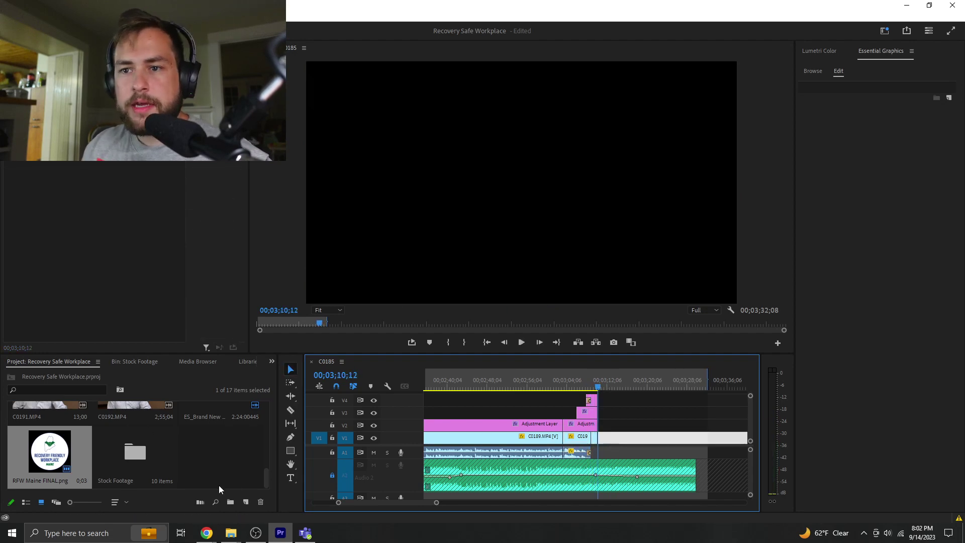
# - Create a white 'Color Matte' with default size and drop it on V1 after the final C0190 clip
pyautogui.click(218, 485)
pyautogui.click(246, 501)
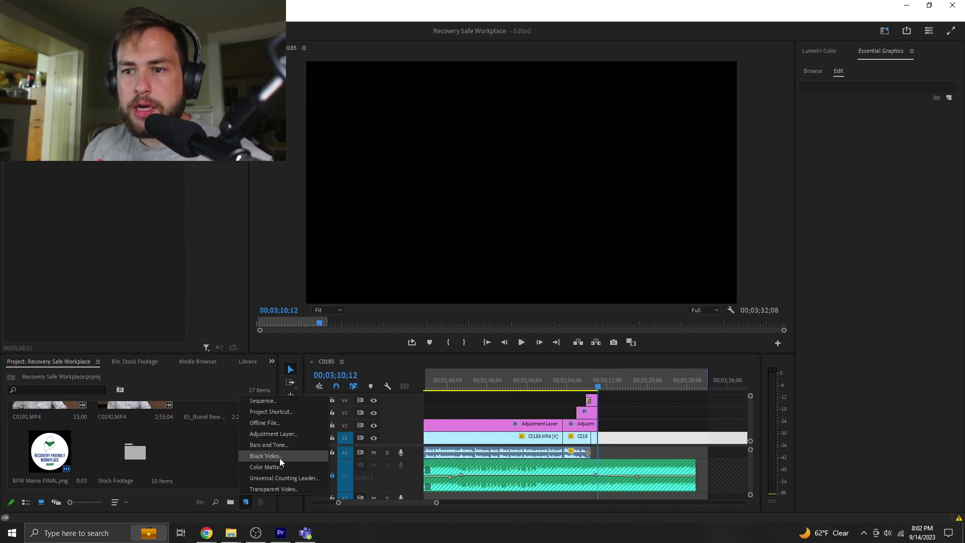
pyautogui.click(269, 467)
pyautogui.click(503, 299)
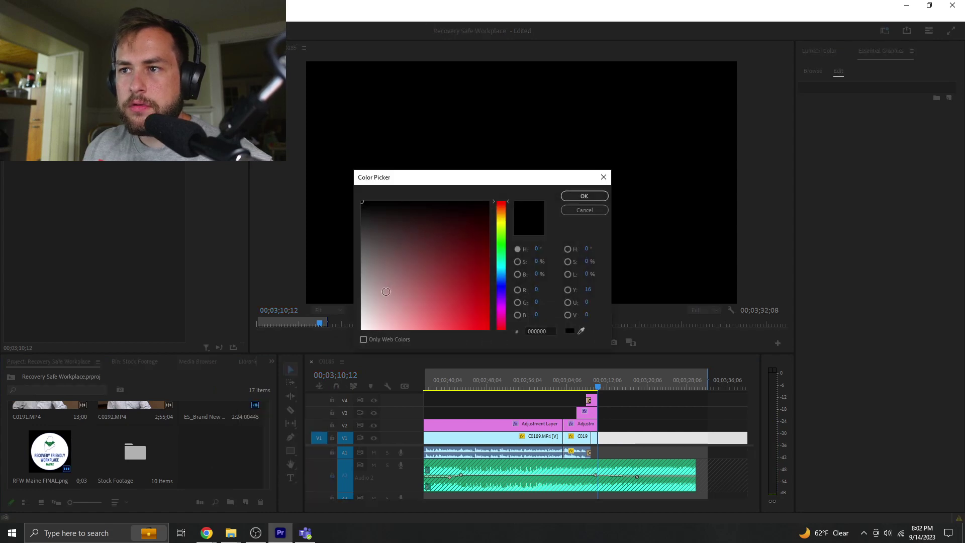
pyautogui.click(582, 197)
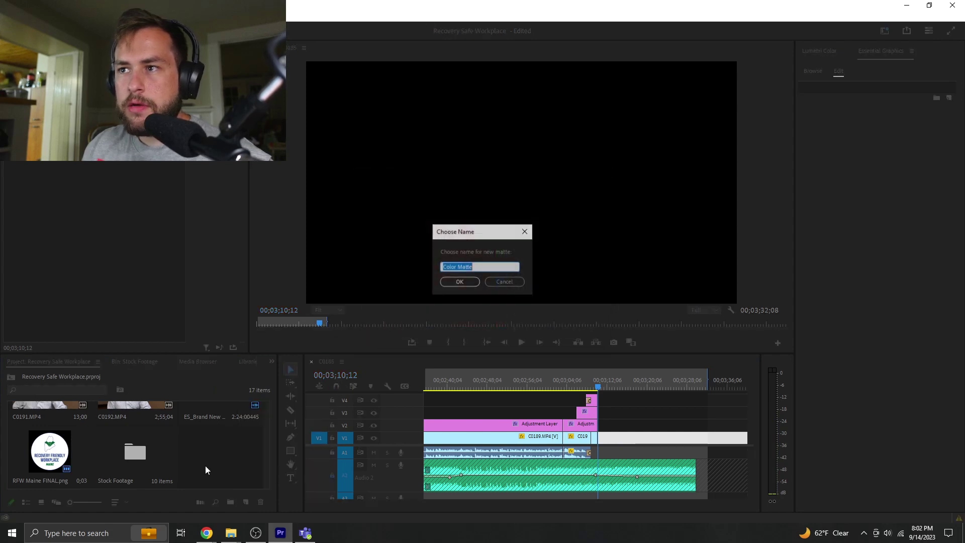
pyautogui.click(459, 284)
pyautogui.moveTo(204, 411); pyautogui.dragTo(628, 441)
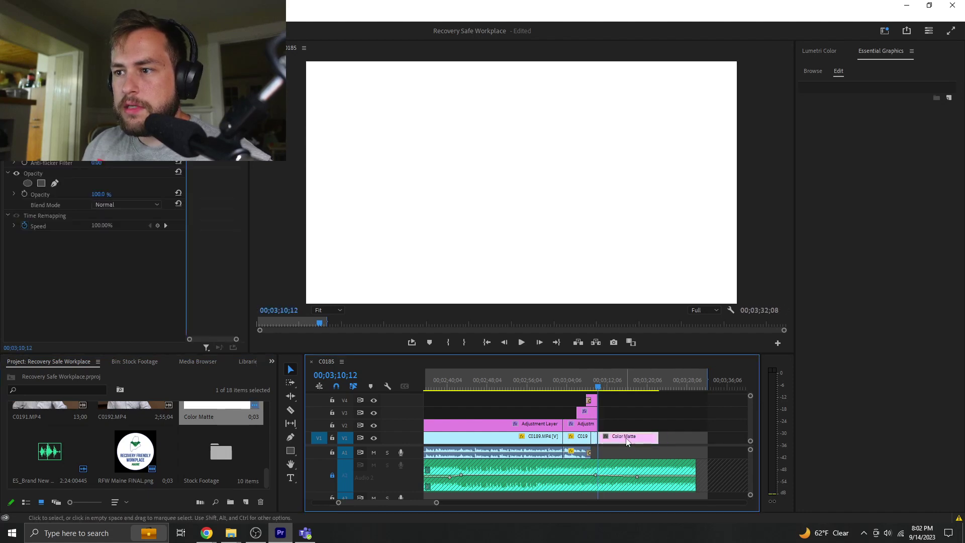
# - Apply a Dip to White transition between the interview and the white Color Matte, then preview it
pyautogui.click(271, 362)
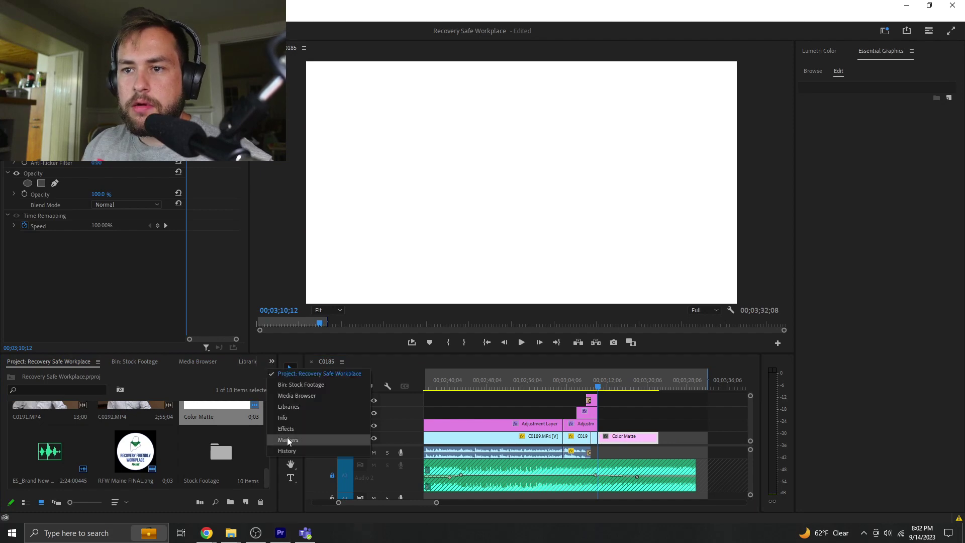
pyautogui.click(292, 436)
pyautogui.click(71, 375)
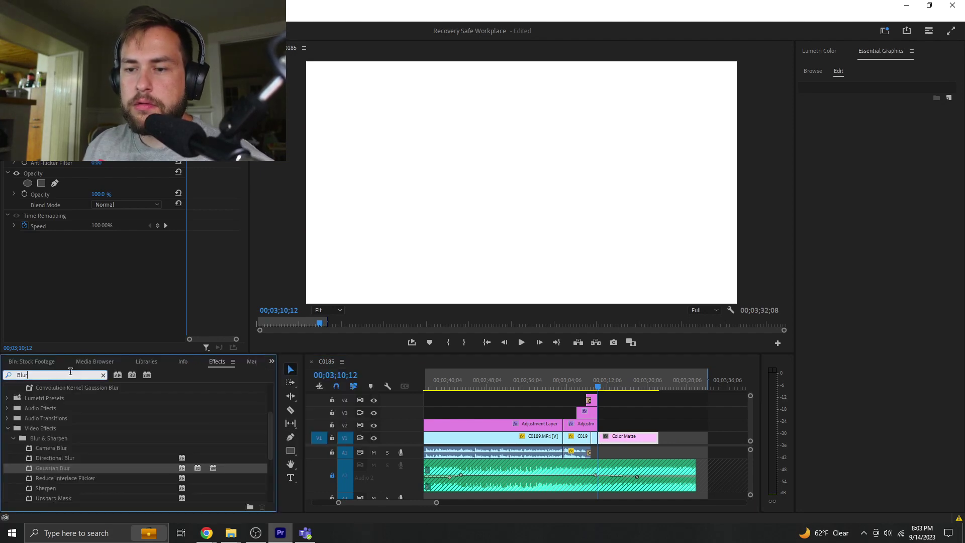
pyautogui.write('Dip to')
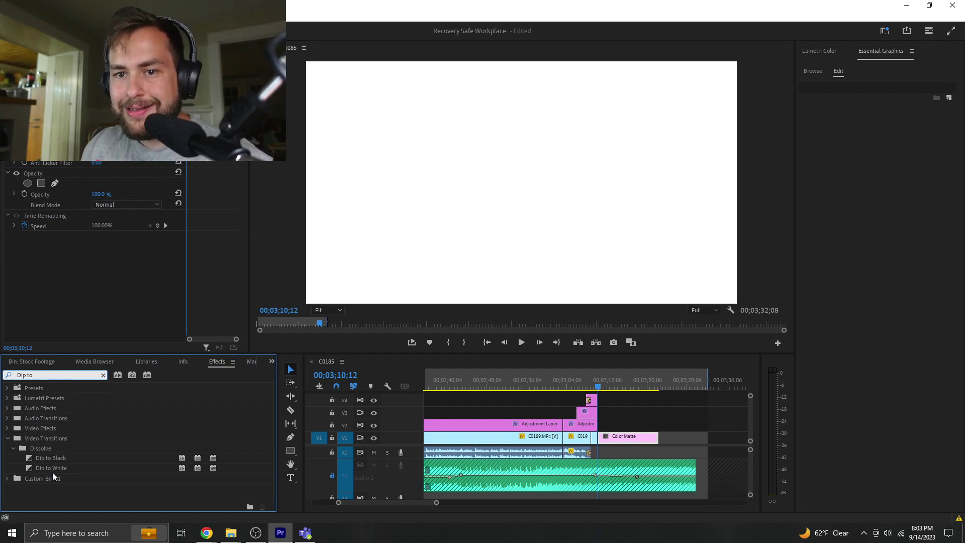
pyautogui.moveTo(51, 467); pyautogui.dragTo(603, 442)
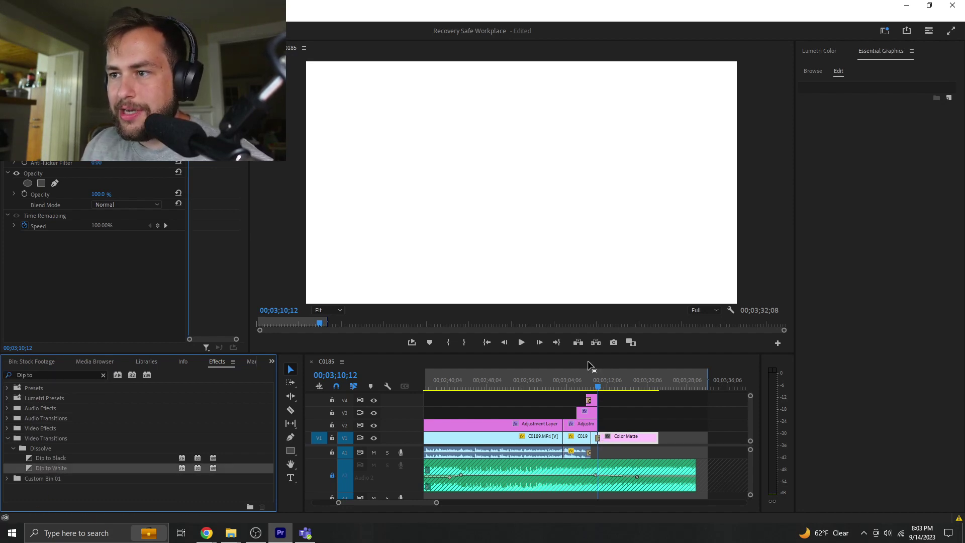
pyautogui.click(595, 385)
pyautogui.press('space')
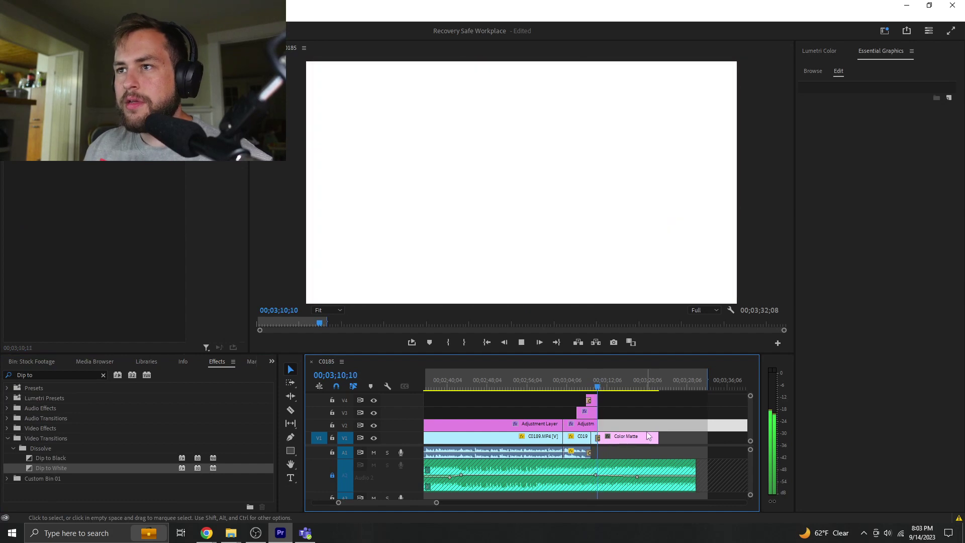
# - Lengthen the RFW Maine logo clip, split logo and matte at 03;14;07, and select the tails
pyautogui.click(648, 443)
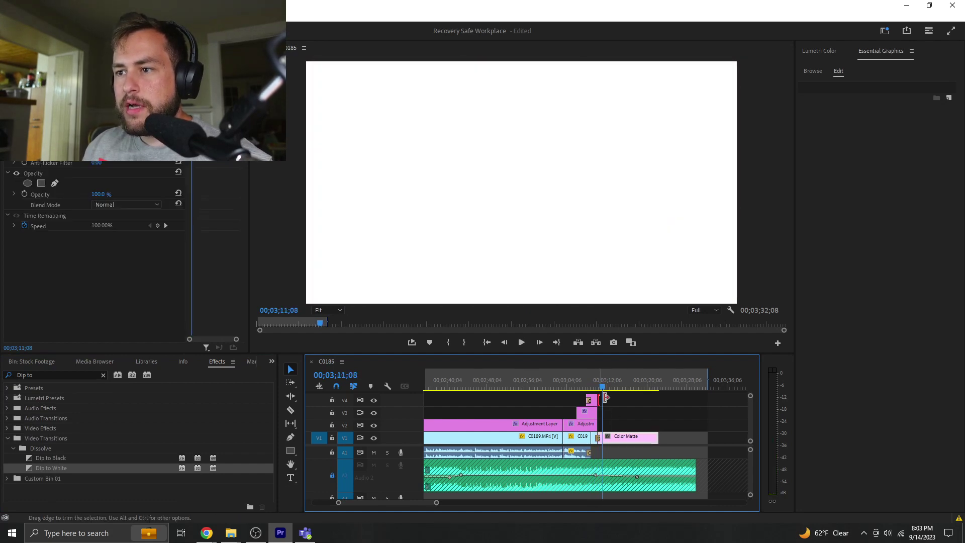
pyautogui.moveTo(606, 398); pyautogui.dragTo(634, 399)
pyautogui.press('space')
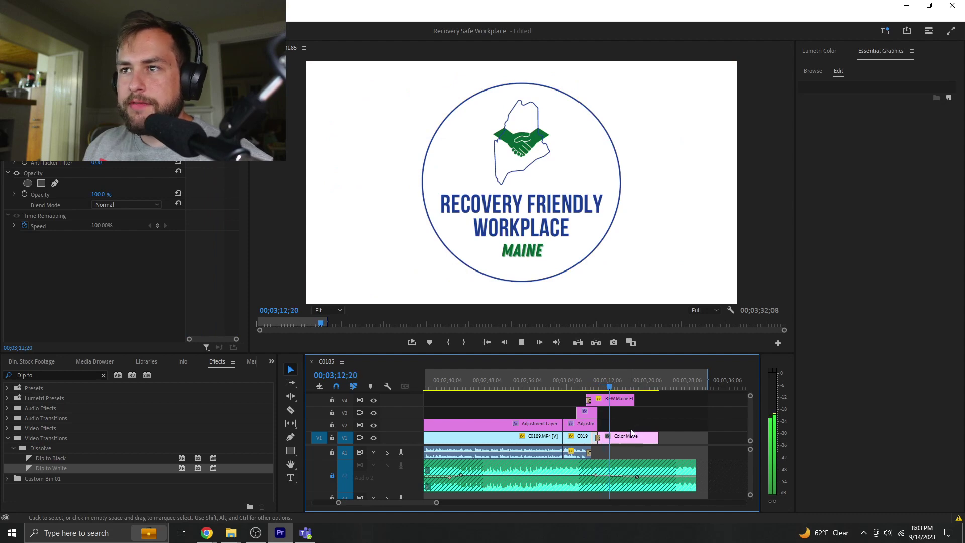
pyautogui.press('space')
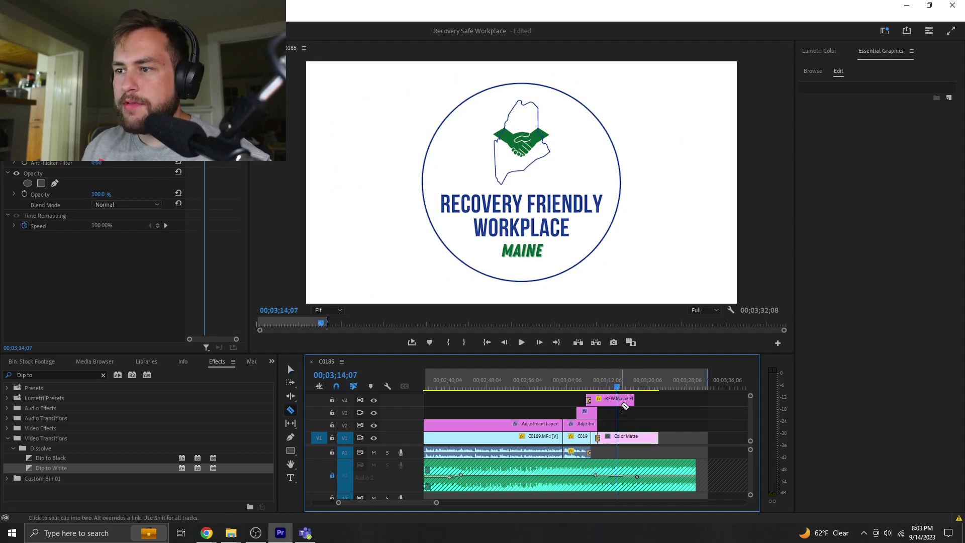
pyautogui.hotkey('ctrl', 'k')
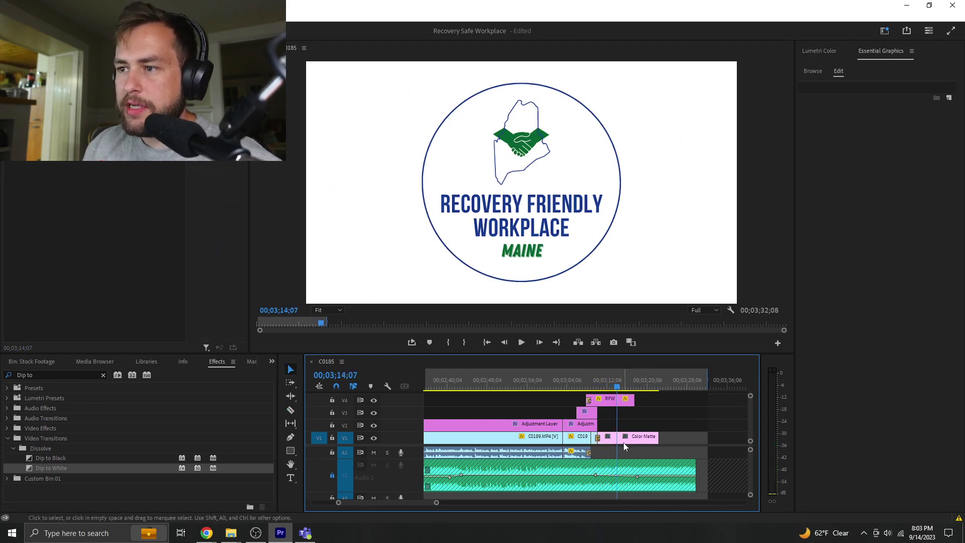
pyautogui.moveTo(656, 404); pyautogui.dragTo(629, 445)
# - Delete the logo and matte tails, then play the sequence from the beginning
pyautogui.press('Delete')
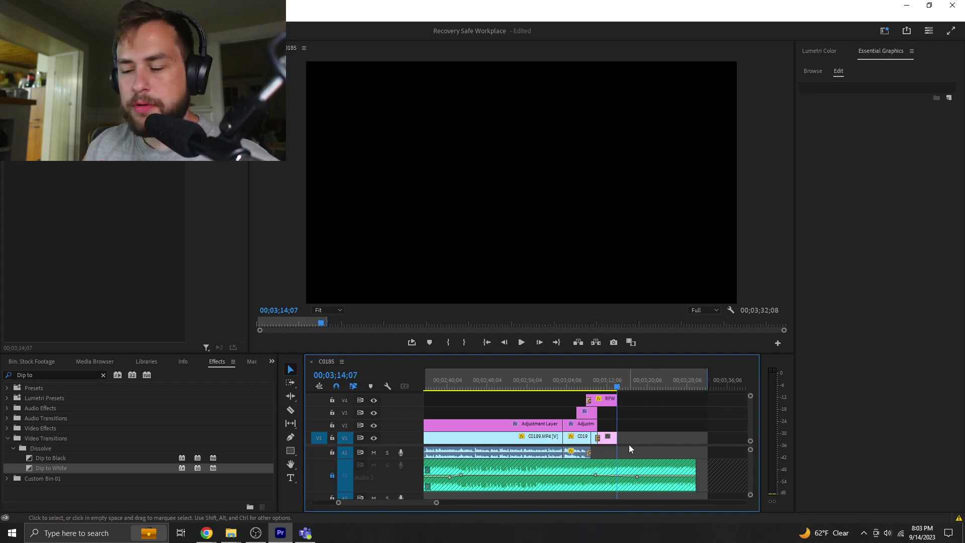
pyautogui.press('Home')
pyautogui.press('space')
pyautogui.press('space')
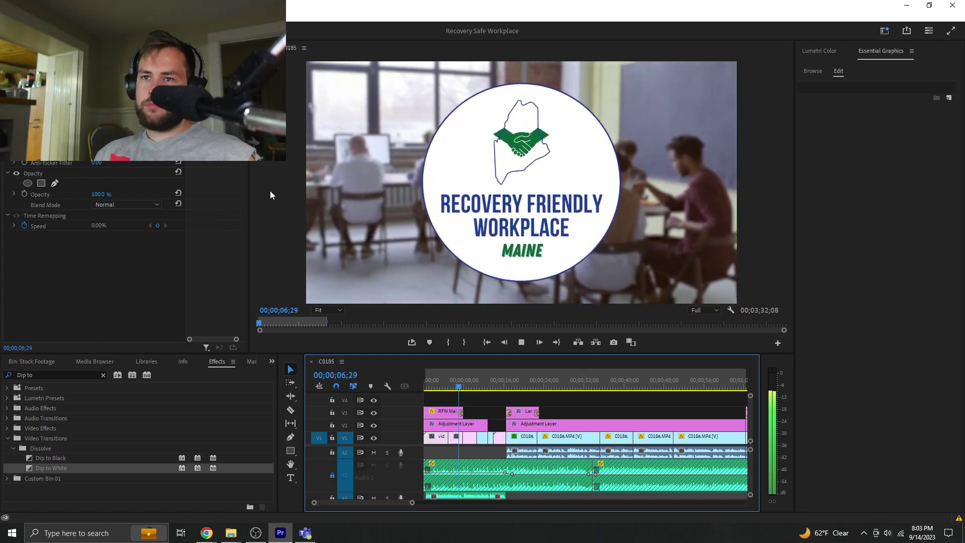
# - Deselect the timeline clips, return to the start, and maximize the Program Monitor
pyautogui.click(487, 398)
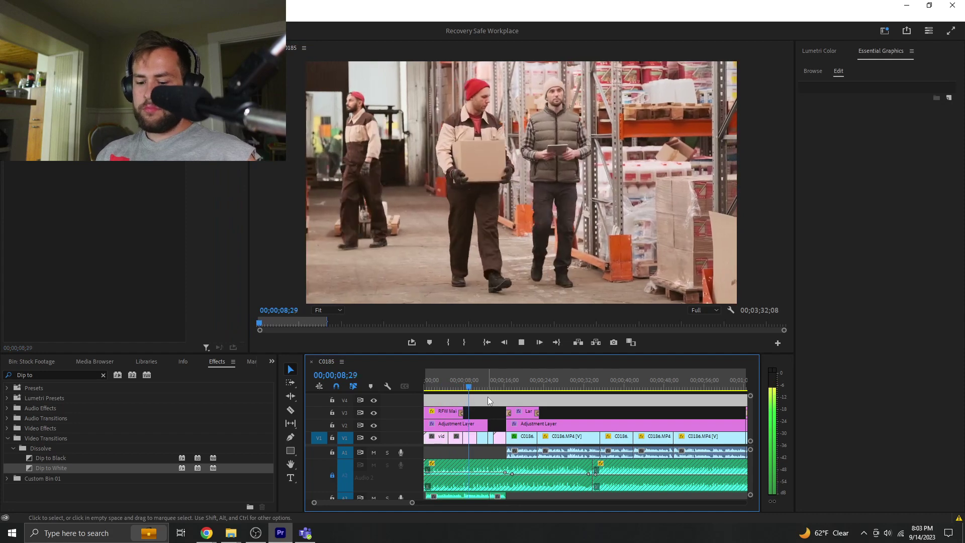
pyautogui.press('Home')
pyautogui.press('`')
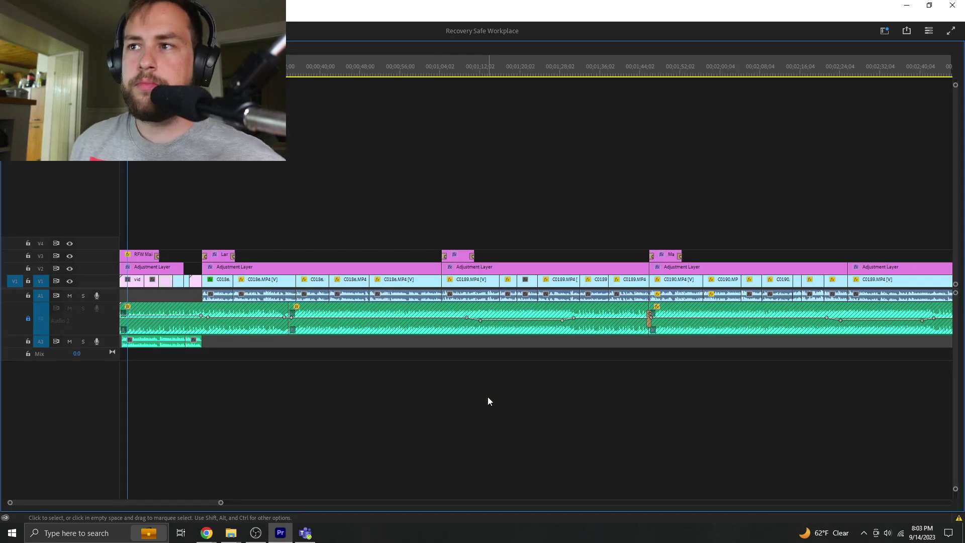
pyautogui.press('`')
pyautogui.press('`')
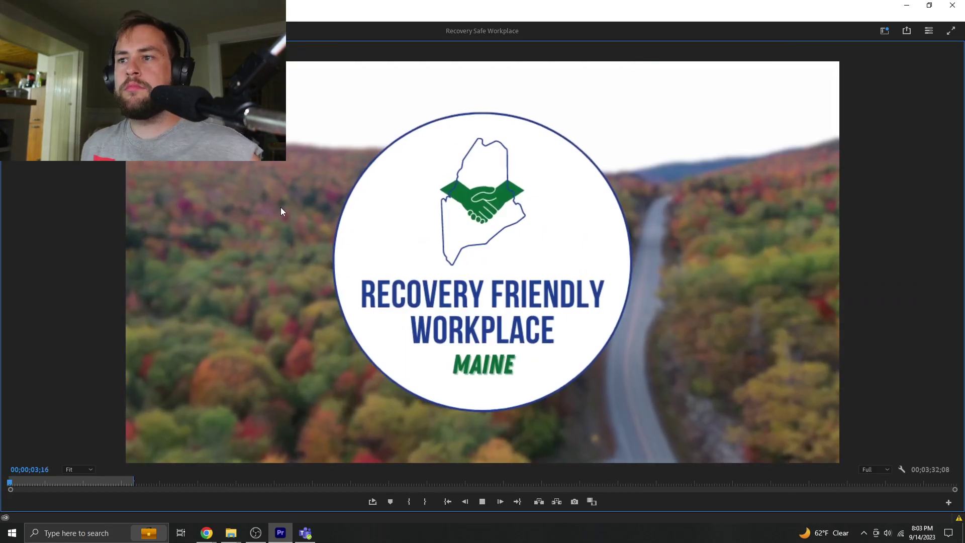
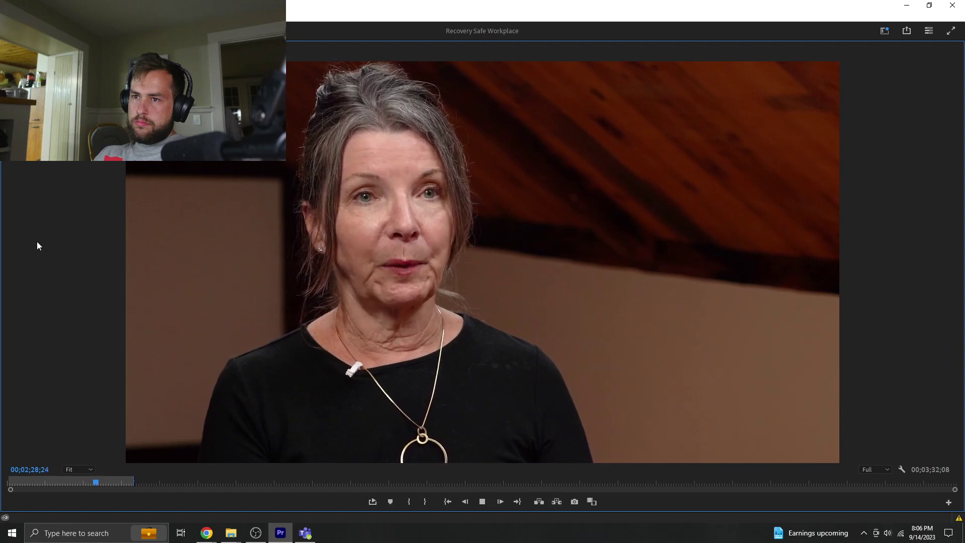
# - Stop the preview and return from the full-screen Program Monitor to the editing workspace
pyautogui.press('space')
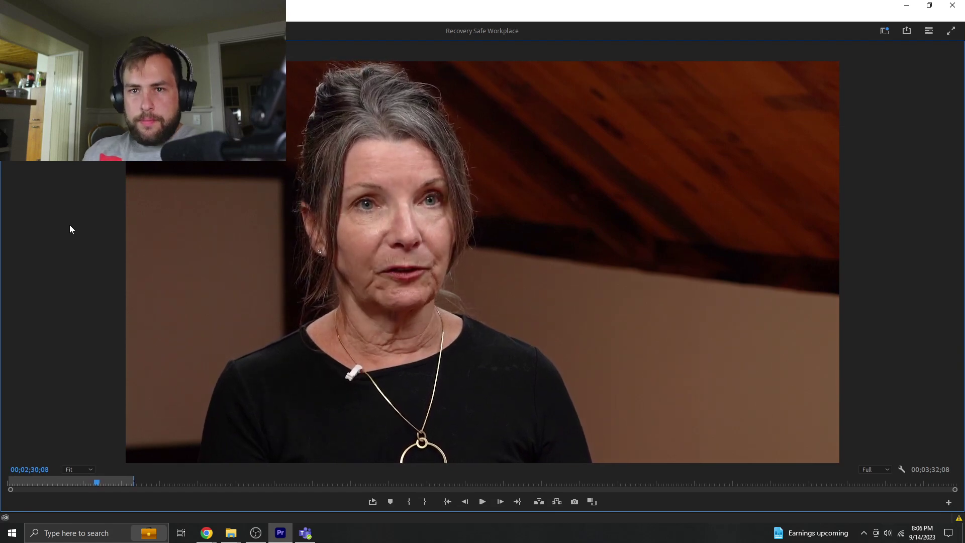
pyautogui.press('`')
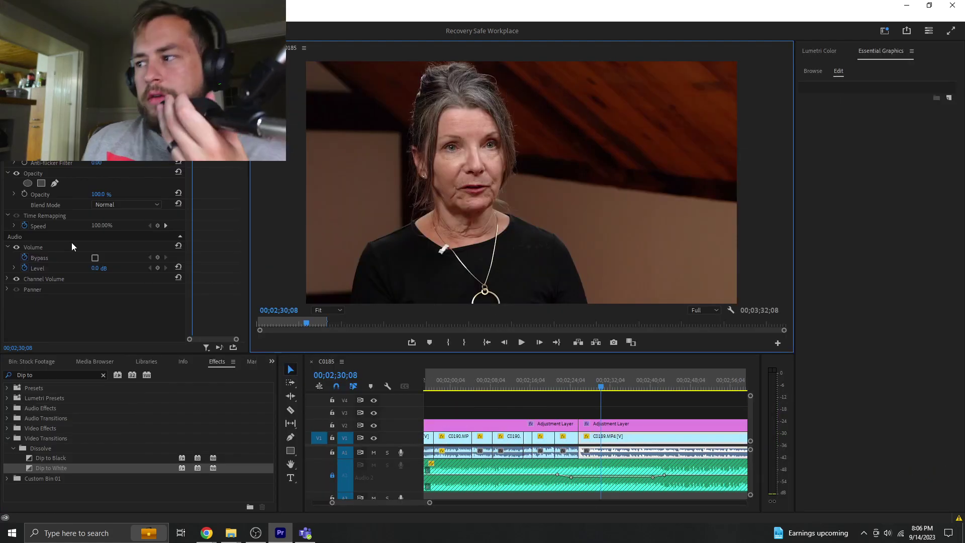
# - Razor the A1 dialogue near 02;26, select the short piece, and preview the cut
pyautogui.click(437, 508)
pyautogui.press('Up')
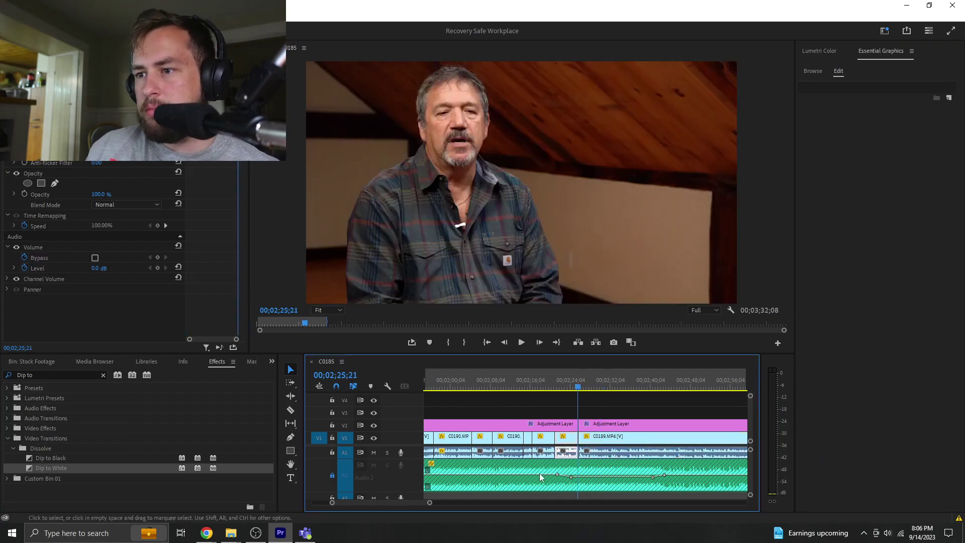
pyautogui.press('=')
pyautogui.press('=')
pyautogui.press('=')
pyautogui.press('c')
pyautogui.click(608, 451)
pyautogui.press('v')
pyautogui.click(617, 452)
pyautogui.press('g')
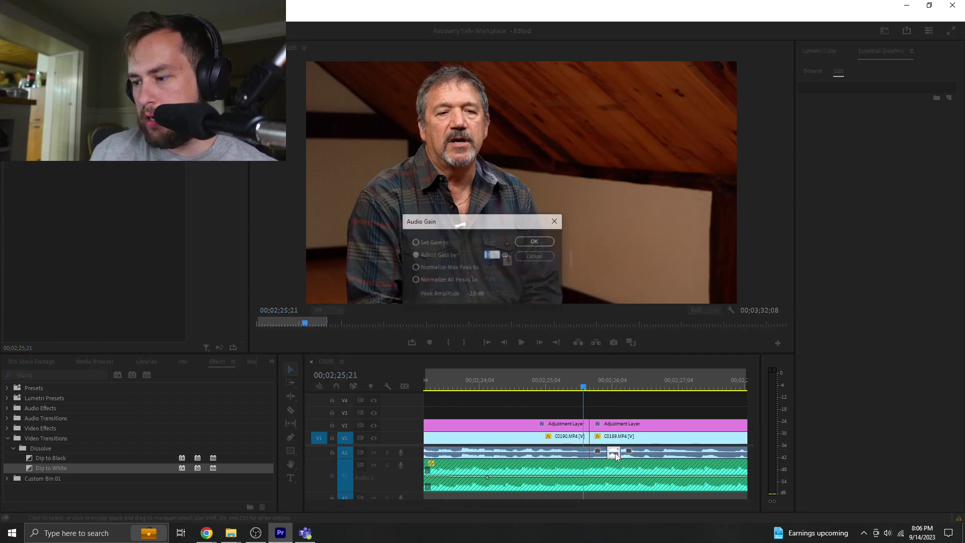
pyautogui.press('Return')
pyautogui.click(513, 386)
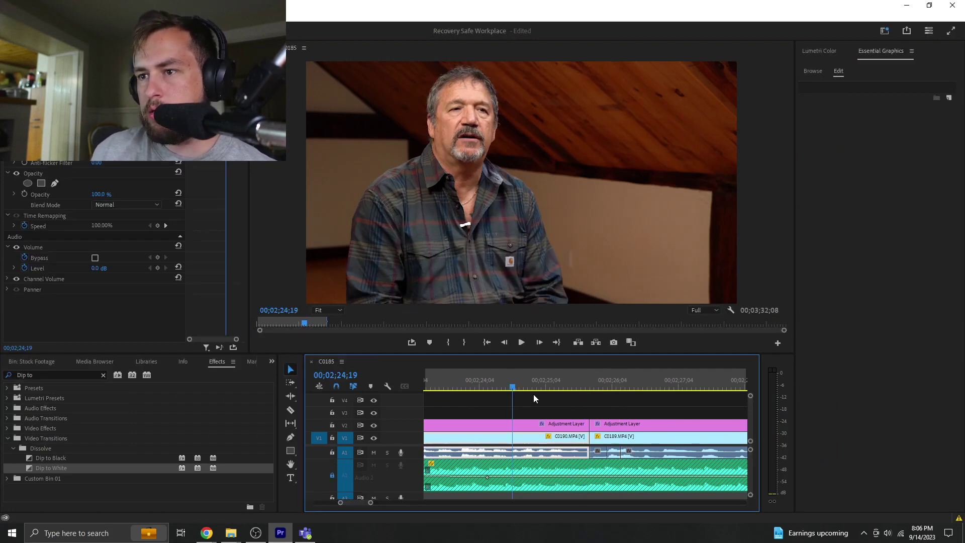
pyautogui.press('space')
pyautogui.click(541, 400)
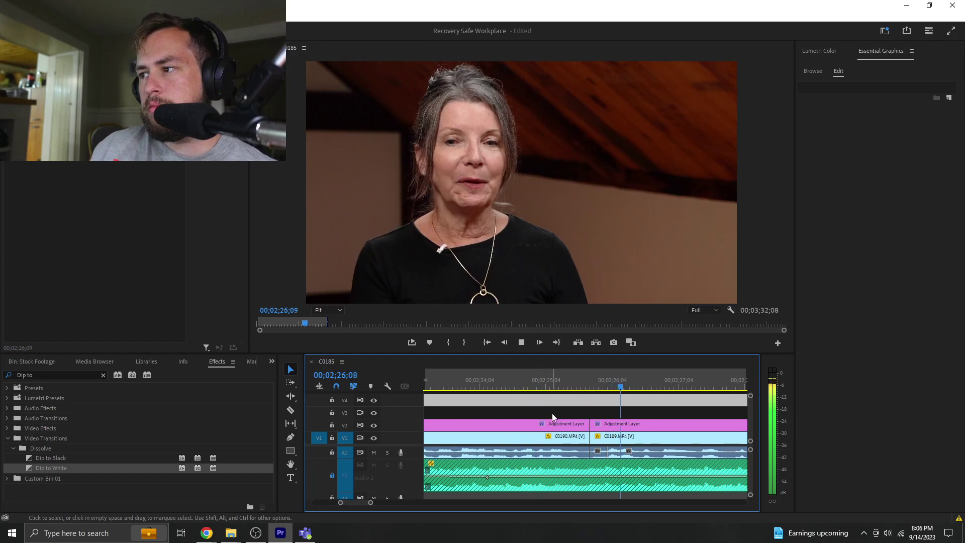
pyautogui.press('space')
# - Make a second A1 cut and nudge the isolated short piece 3 frames earlier
pyautogui.click(573, 431)
pyautogui.click(609, 451)
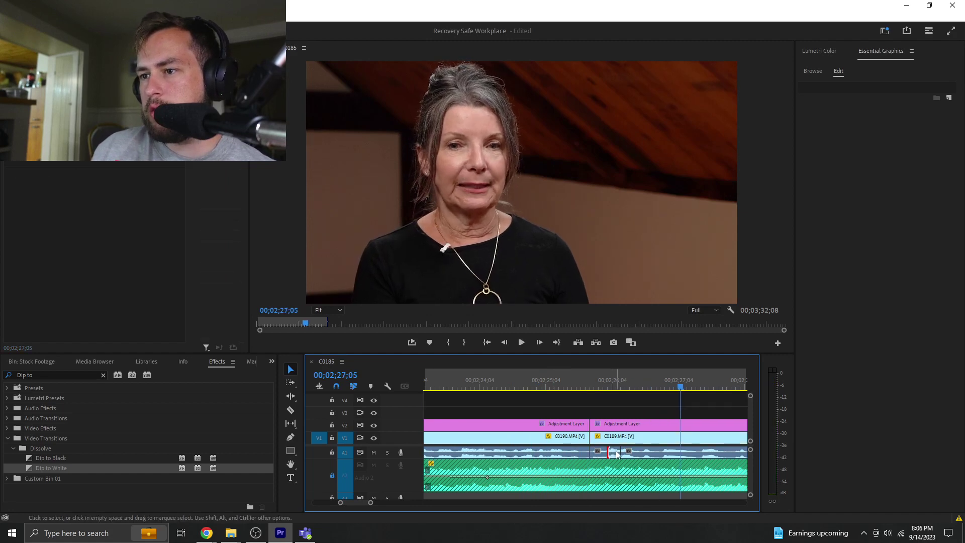
pyautogui.press('c')
pyautogui.click(638, 453)
pyautogui.press('v')
pyautogui.click(631, 454)
pyautogui.write('-3')
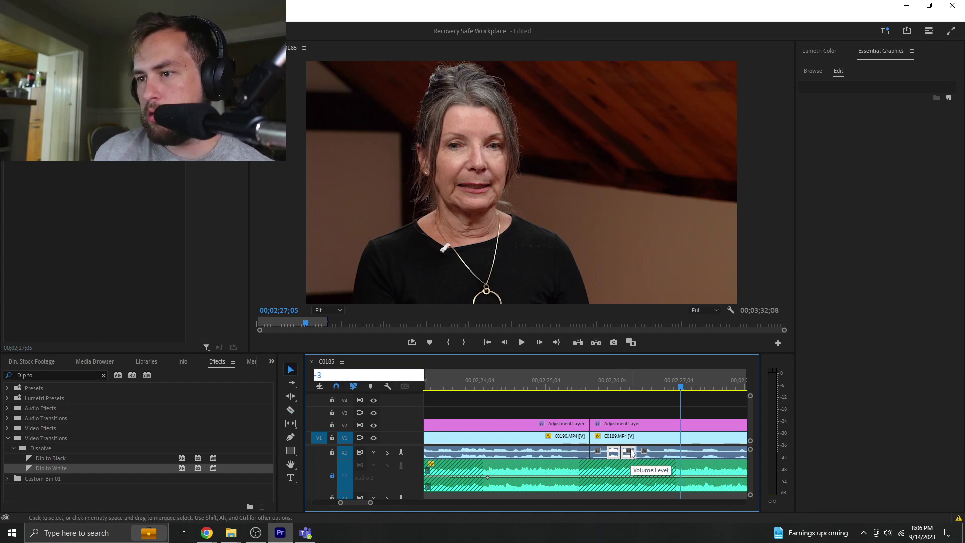
pyautogui.press('Return')
# - Lower the gain of the two split audio pieces by 4 dB and play back to check
pyautogui.keyDown('shift'); pyautogui.click(614, 452); pyautogui.keyUp('shift')
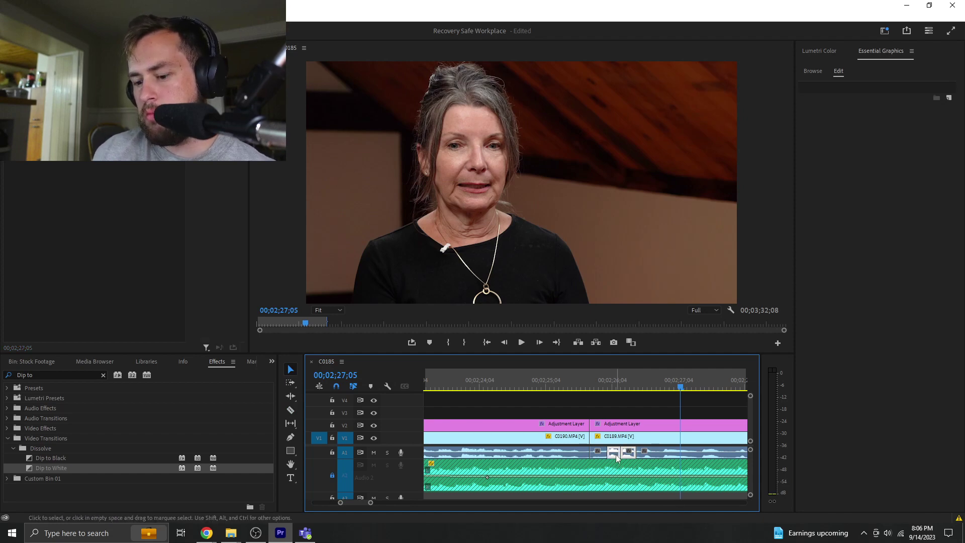
pyautogui.press('g')
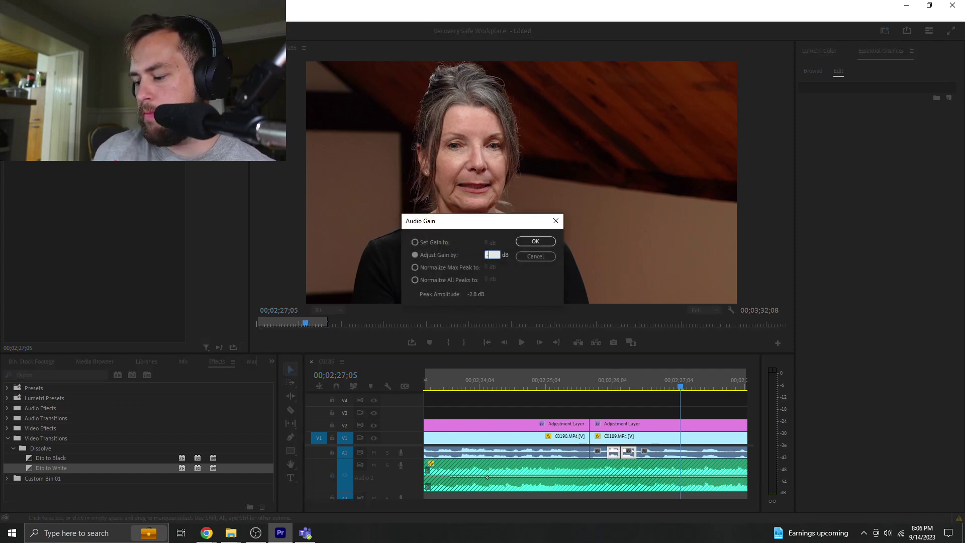
pyautogui.press('Return')
pyautogui.click(595, 382)
pyautogui.press('space')
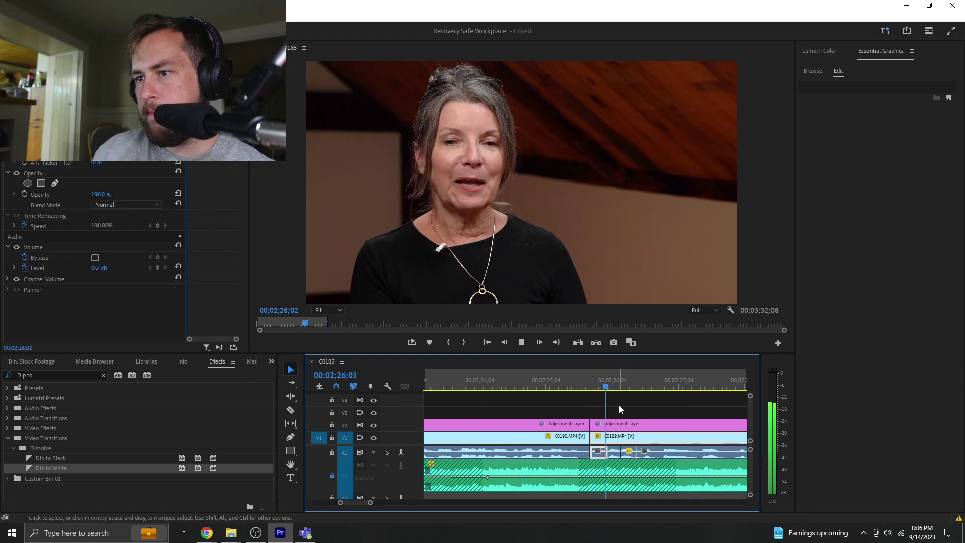
pyautogui.press('space')
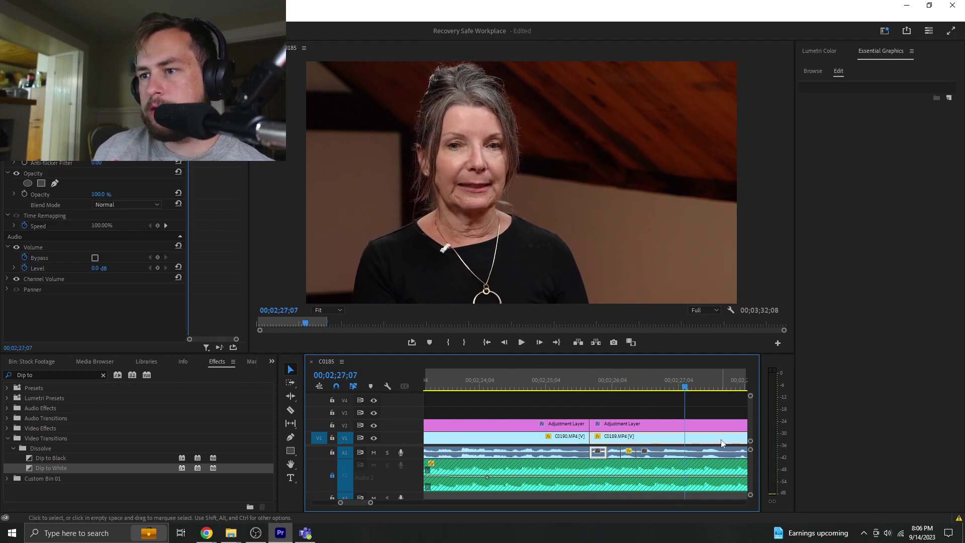
pyautogui.write('g-')
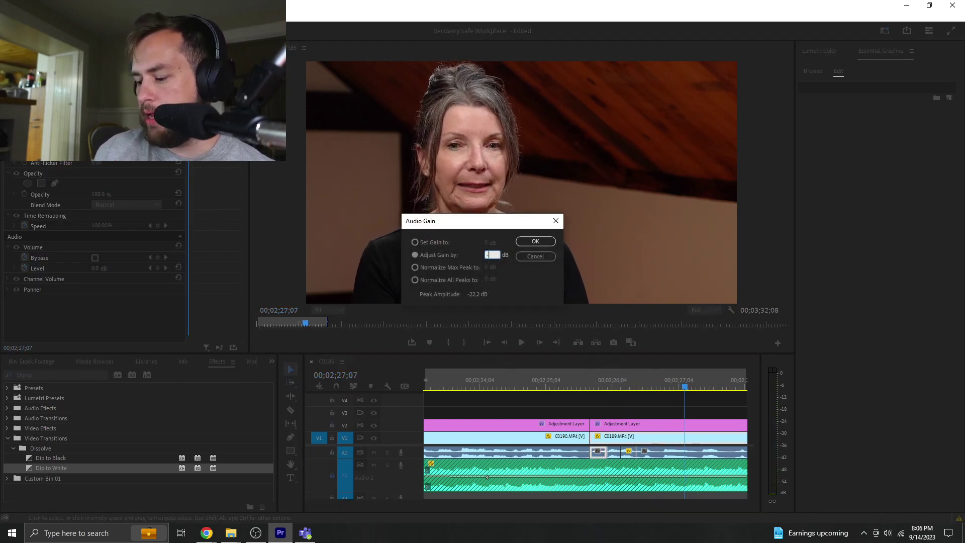
pyautogui.write('4')
pyautogui.press('Return')
pyautogui.click(576, 382)
pyautogui.press('space')
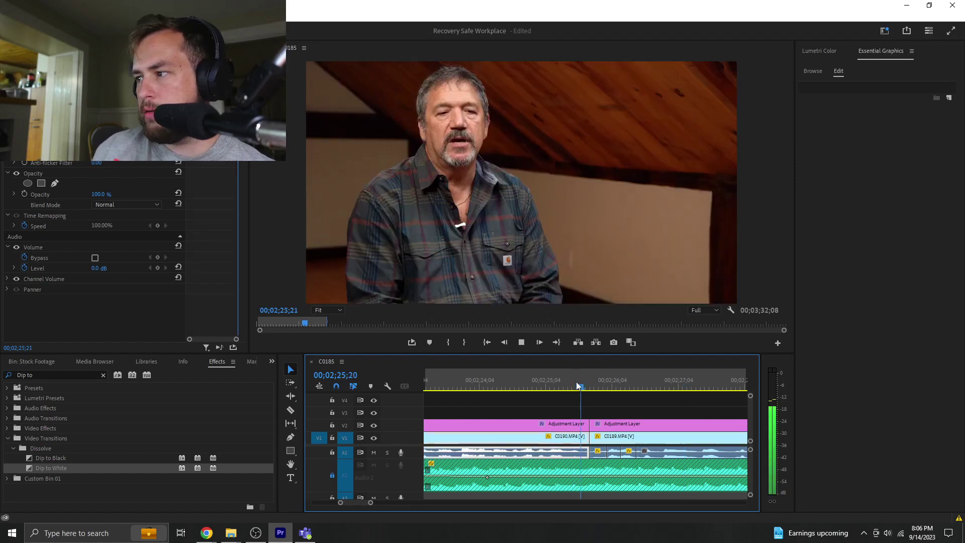
pyautogui.click(549, 383)
pyautogui.click(287, 247)
pyautogui.press('`')
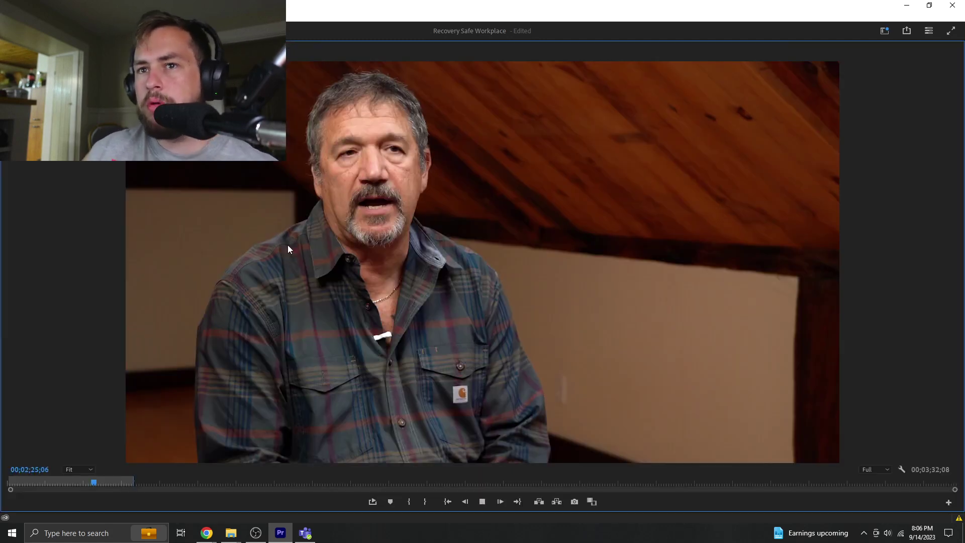
# - Play the ending to the RFW Maine logo, restore the workspace, and park at 03;07;18
pyautogui.press('space')
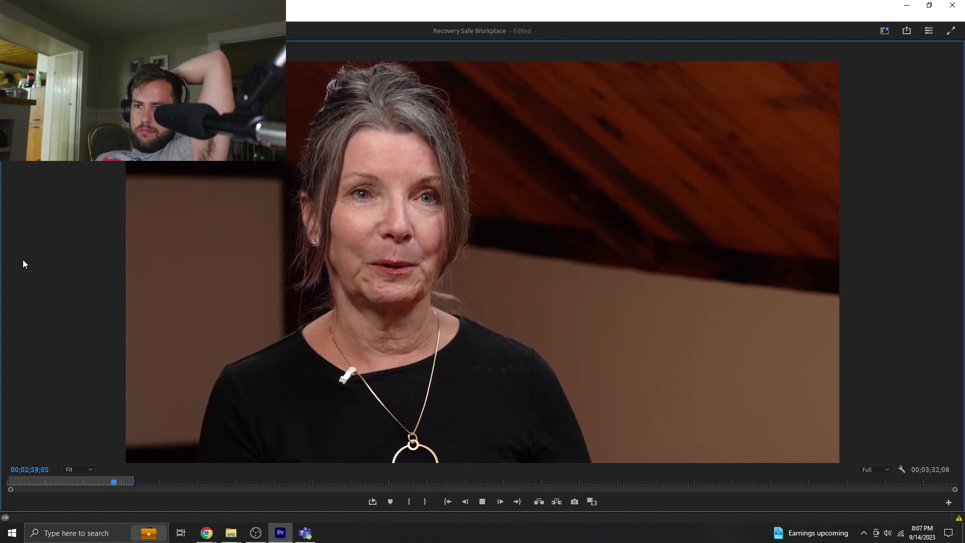
pyautogui.press('space')
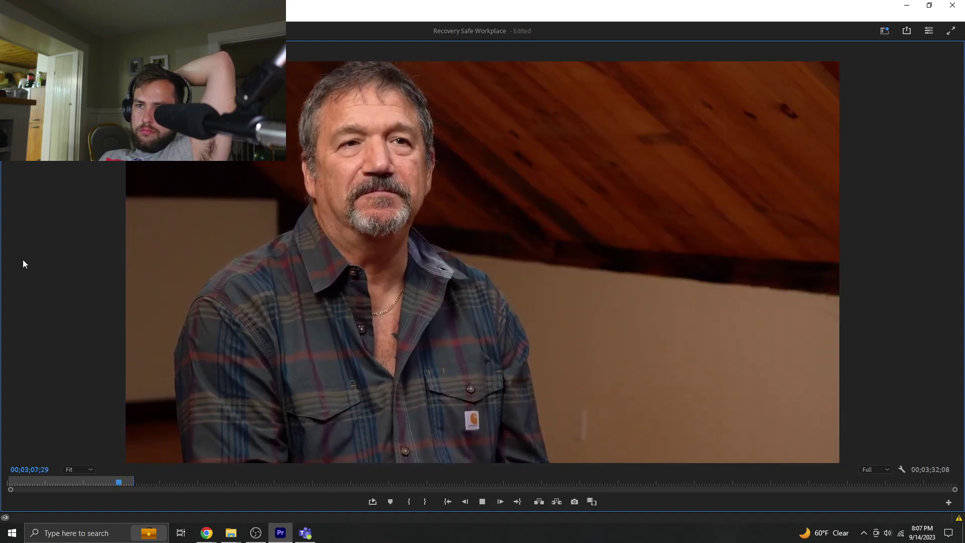
pyautogui.press('space')
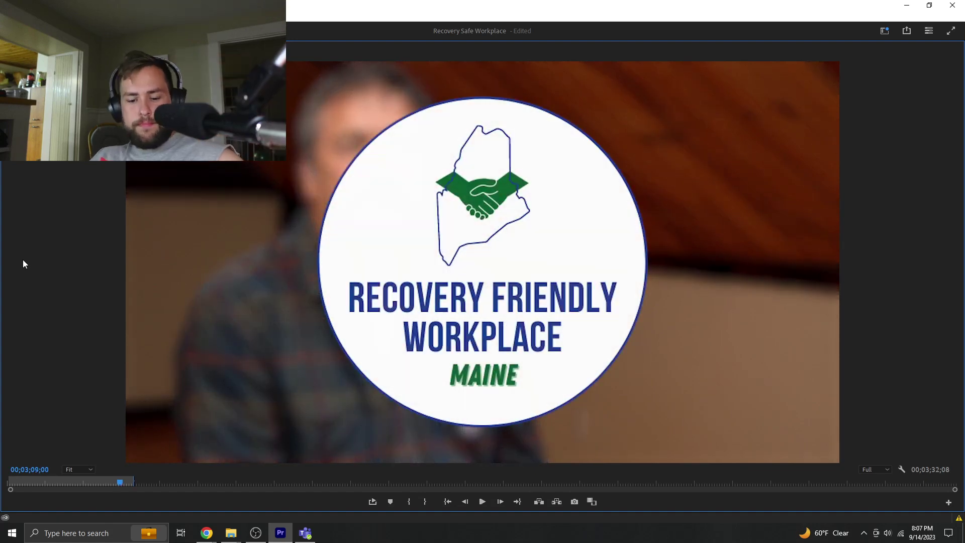
pyautogui.press('`')
pyautogui.click(484, 386)
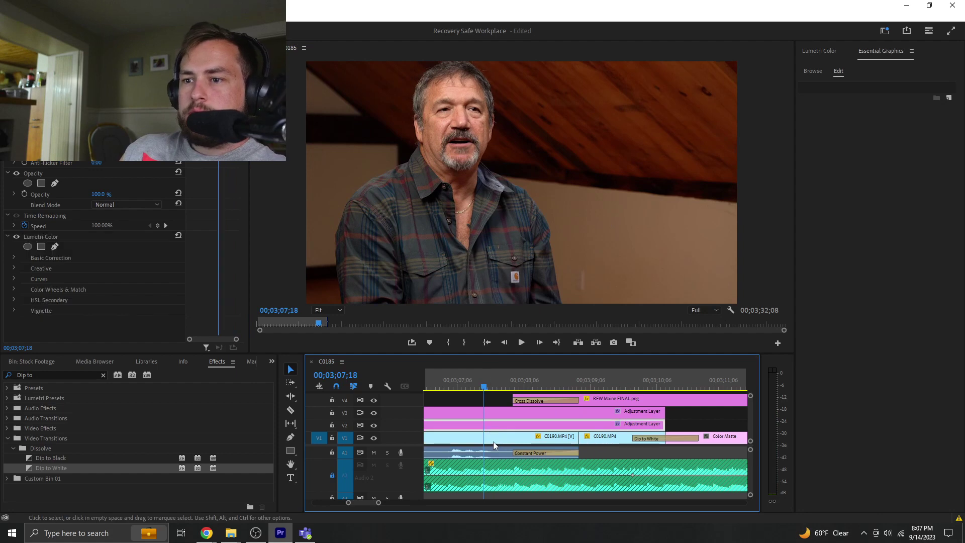
# - Zoom the timeline out over the closing stretch and set the playhead to 02;53;23
pyautogui.click(151, 126)
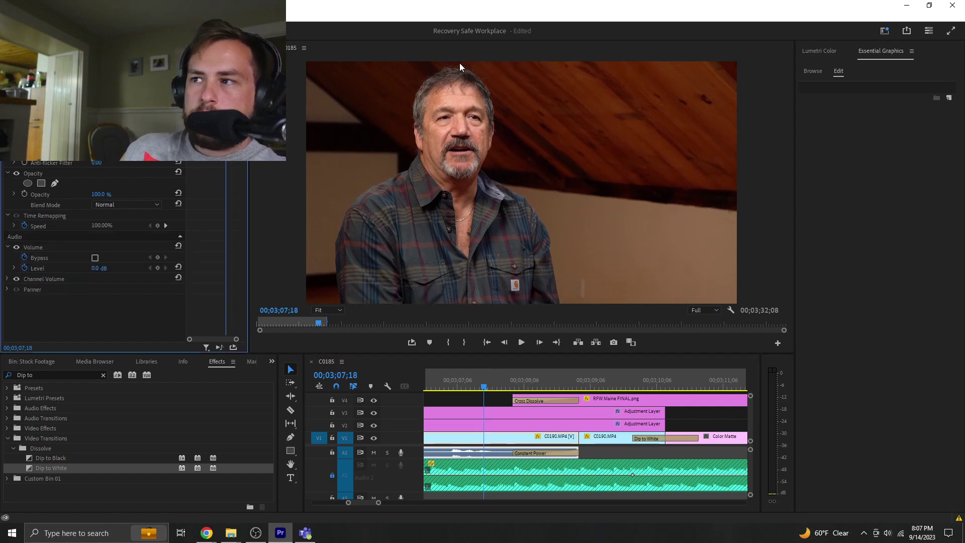
pyautogui.click(276, 180)
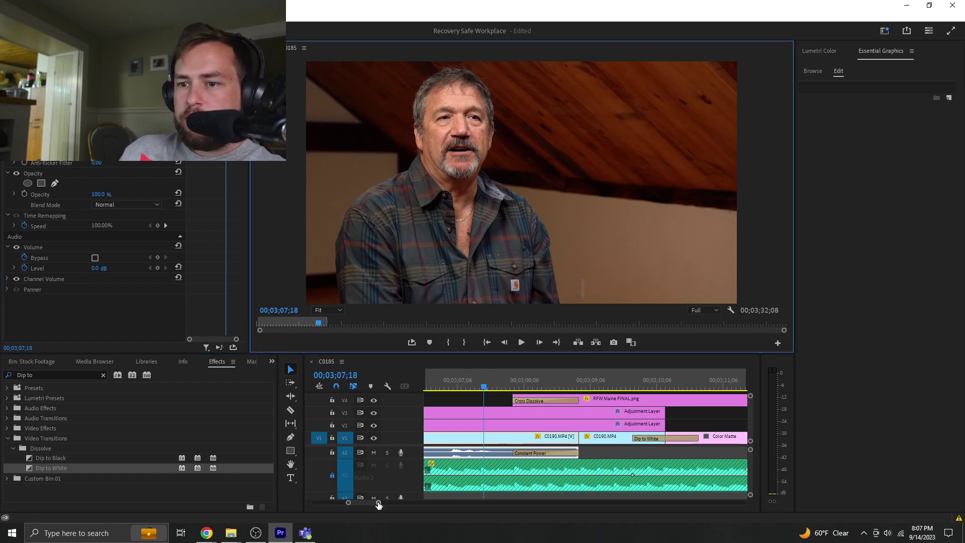
pyautogui.moveTo(379, 505); pyautogui.dragTo(431, 502)
pyautogui.click(507, 386)
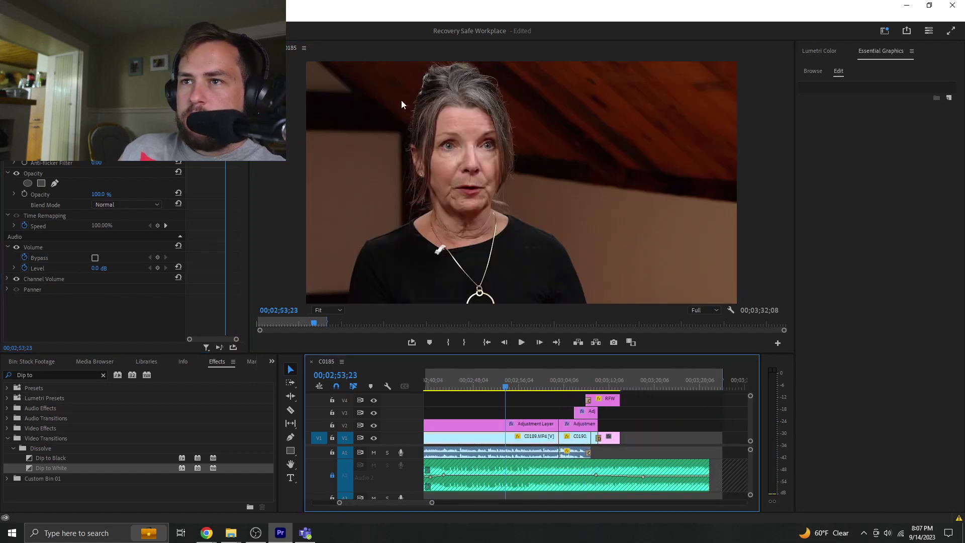
pyautogui.hotkey('shift', '5')
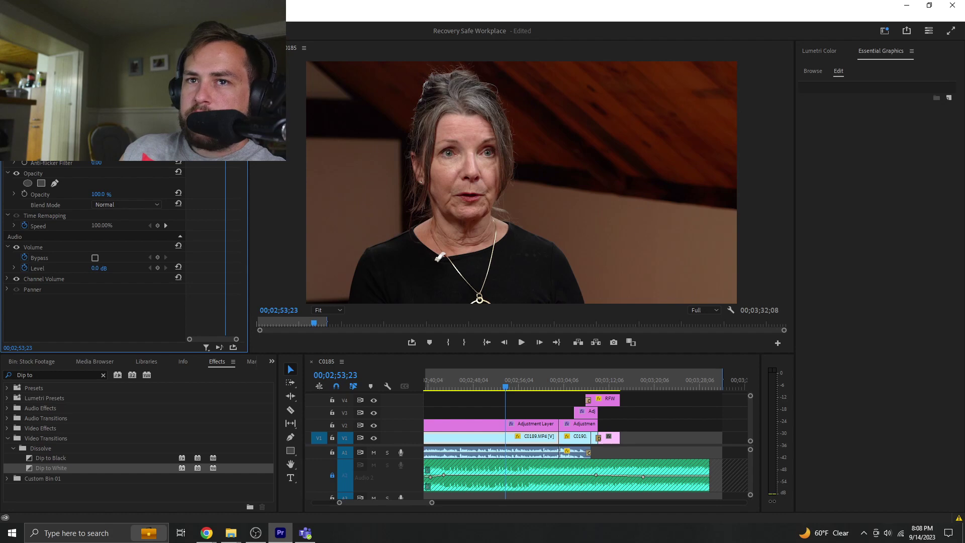
pyautogui.click(541, 400)
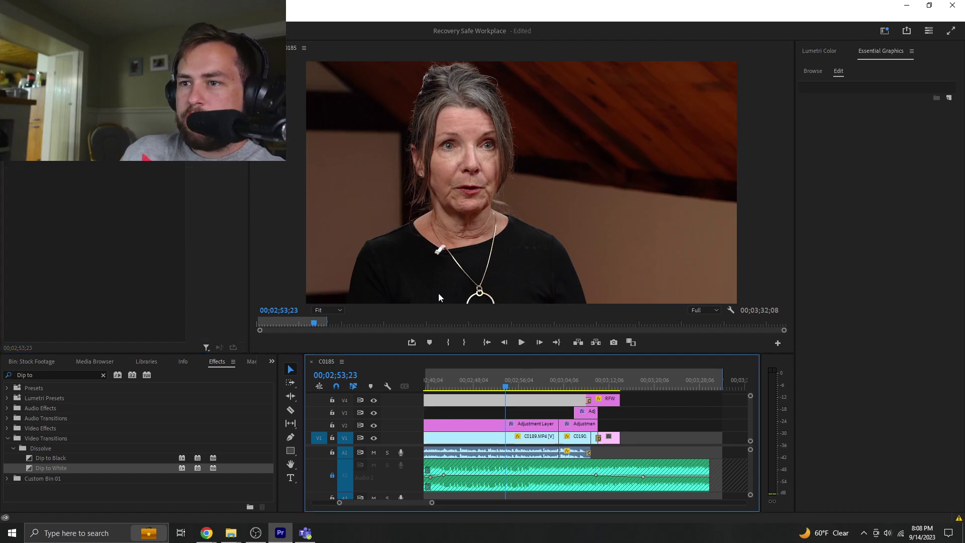
pyautogui.click(273, 209)
# - Full-screen the Program Monitor and play from 02;53;23 through the dip into the logo
pyautogui.press('`')
pyautogui.press('space')
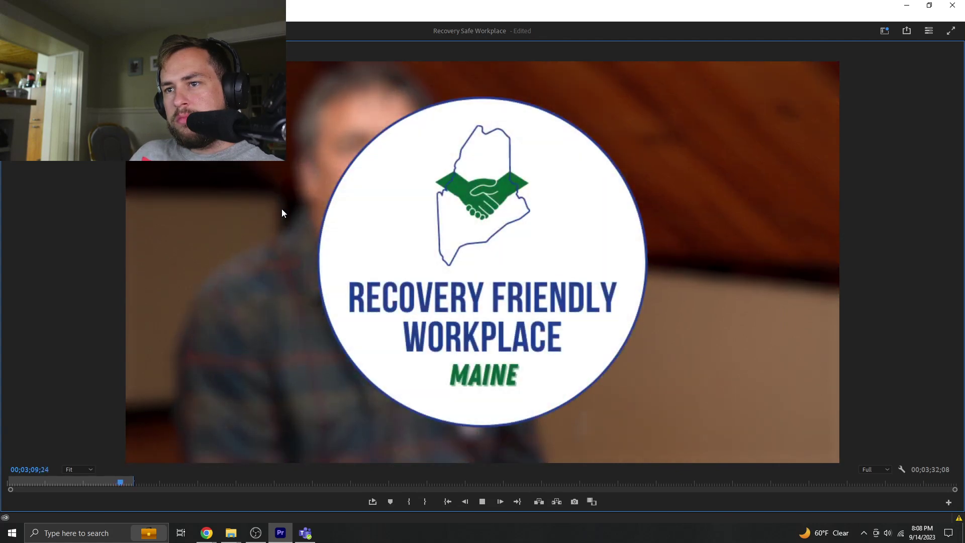
pyautogui.press('space')
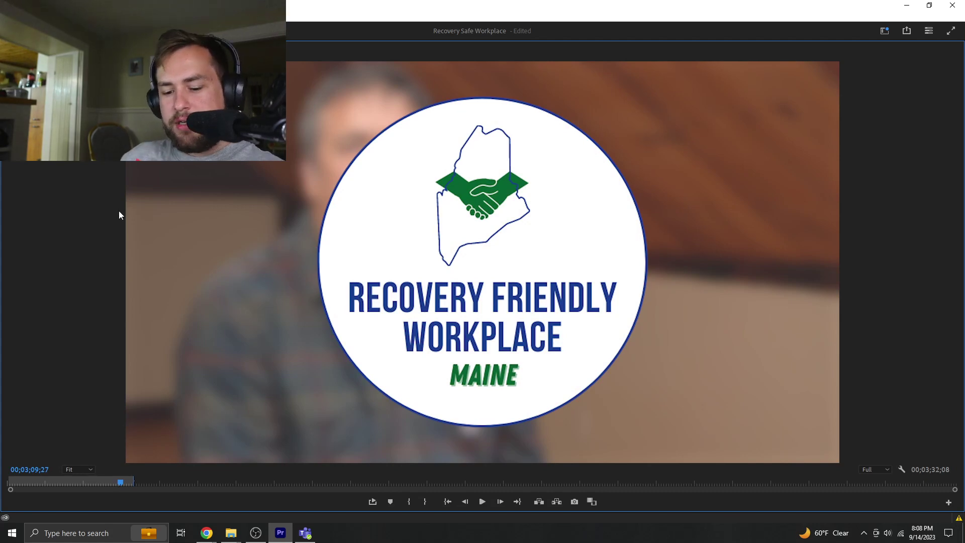
# - Delete the short C0190 piece and its transition, then extend C0190.MP4 to fill the gap
pyautogui.press('`')
pyautogui.click(590, 380)
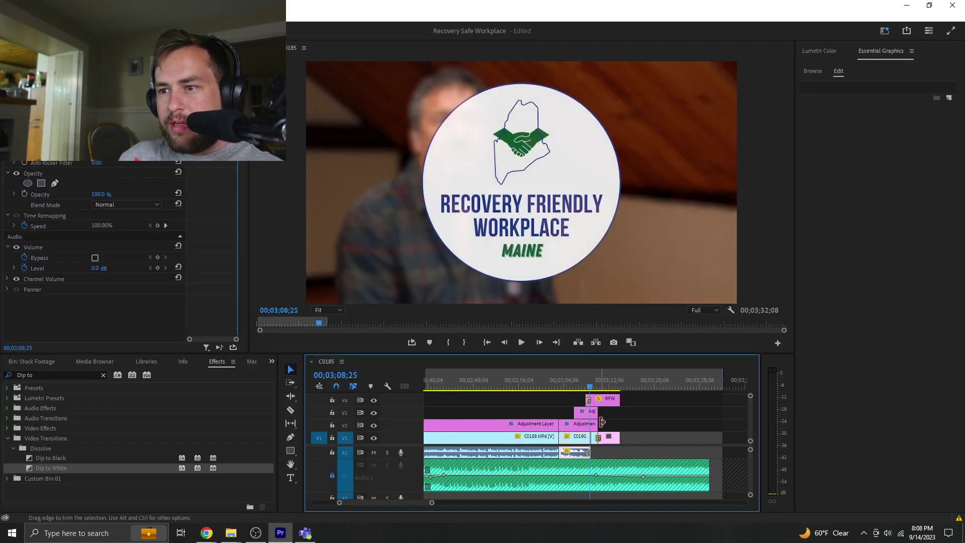
pyautogui.moveTo(432, 502); pyautogui.dragTo(395, 502)
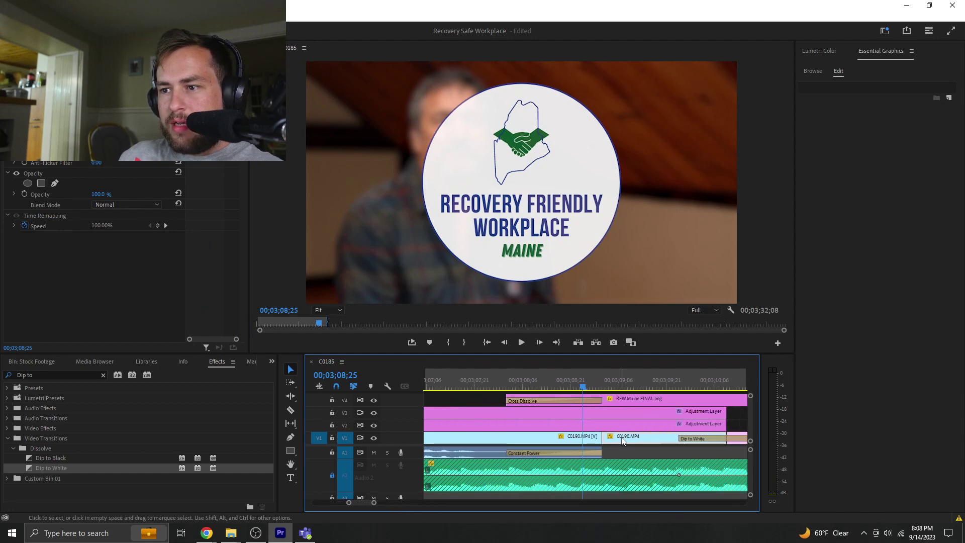
pyautogui.press('Delete')
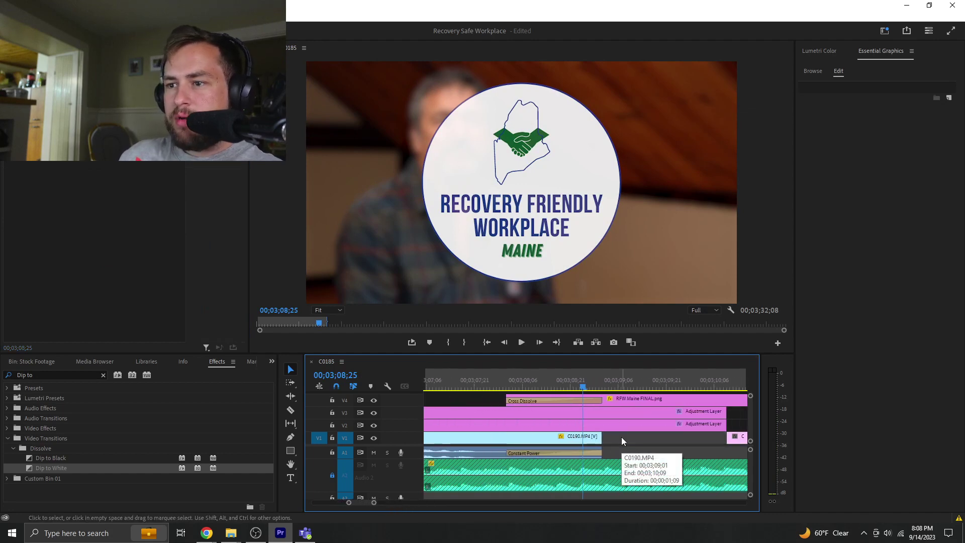
pyautogui.moveTo(606, 437); pyautogui.dragTo(726, 437)
# - Add a Dip to White at the end of C0190.MP4 and fine-tune its length
pyautogui.moveTo(55, 470); pyautogui.dragTo(576, 414)
pyautogui.moveTo(731, 443); pyautogui.dragTo(730, 443)
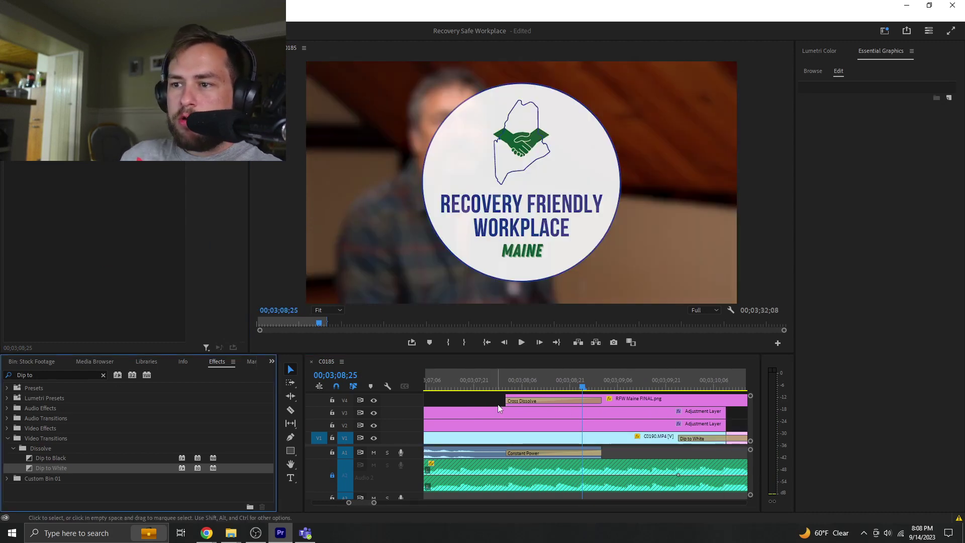
pyautogui.press('space')
pyautogui.press('space')
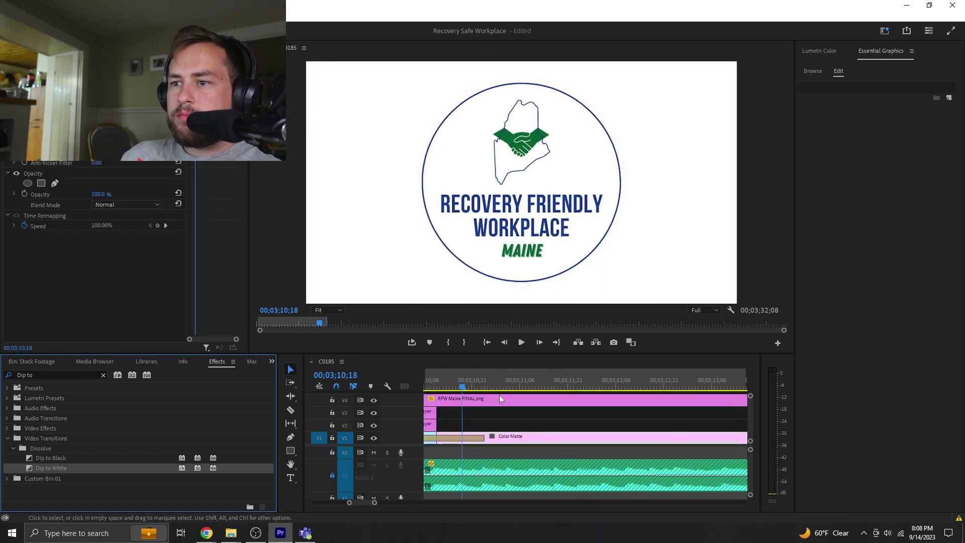
pyautogui.moveTo(375, 503); pyautogui.dragTo(394, 502)
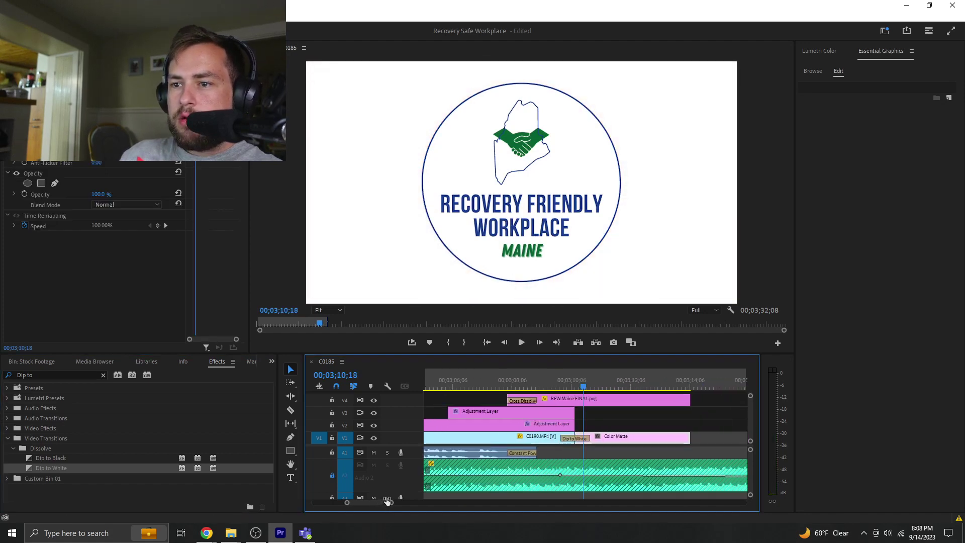
pyautogui.press('space')
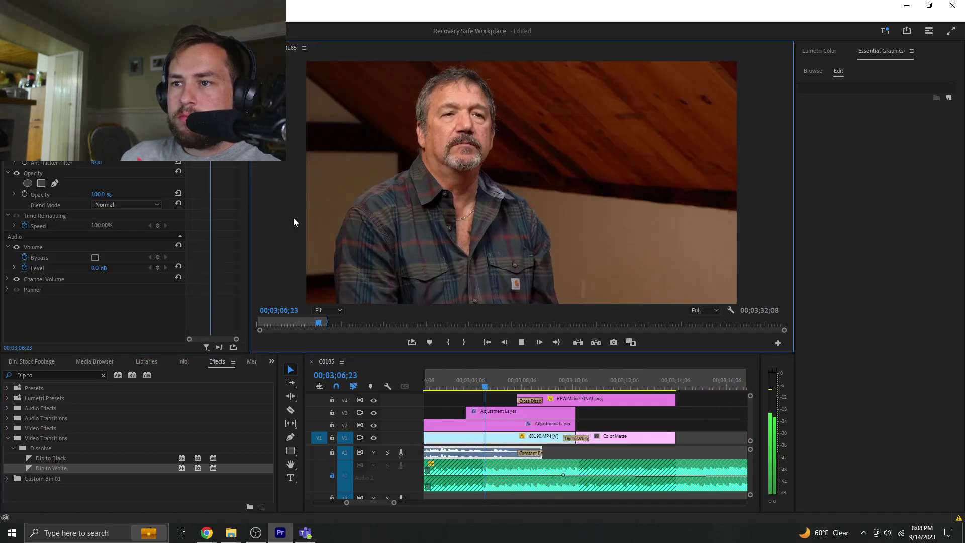
pyautogui.press('space')
pyautogui.moveTo(566, 435); pyautogui.dragTo(499, 437)
pyautogui.press('space')
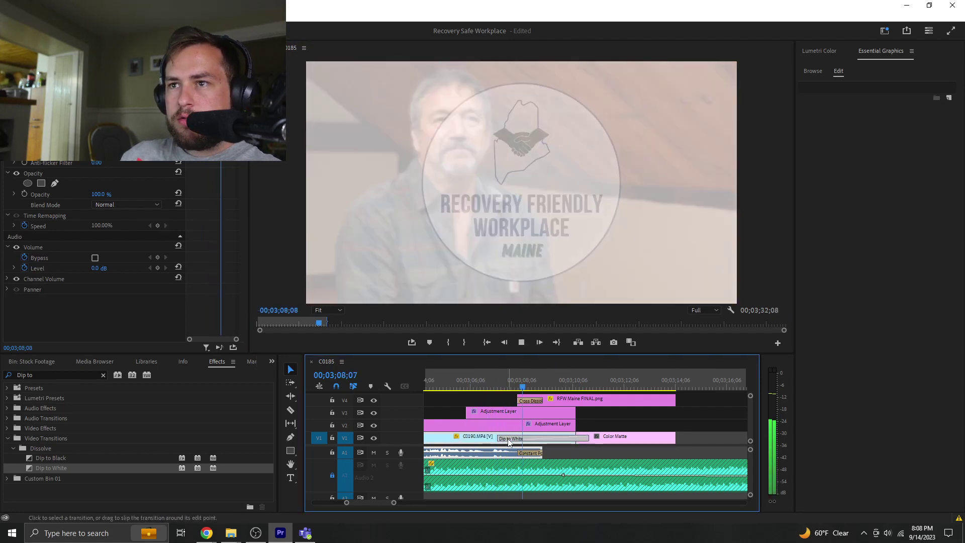
pyautogui.moveTo(501, 438); pyautogui.dragTo(519, 438)
pyautogui.press('space')
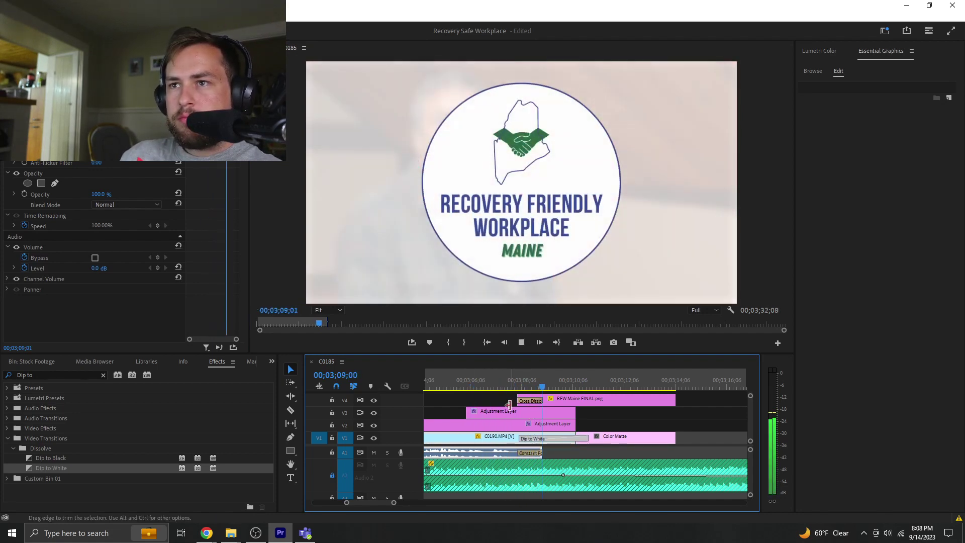
pyautogui.press('space')
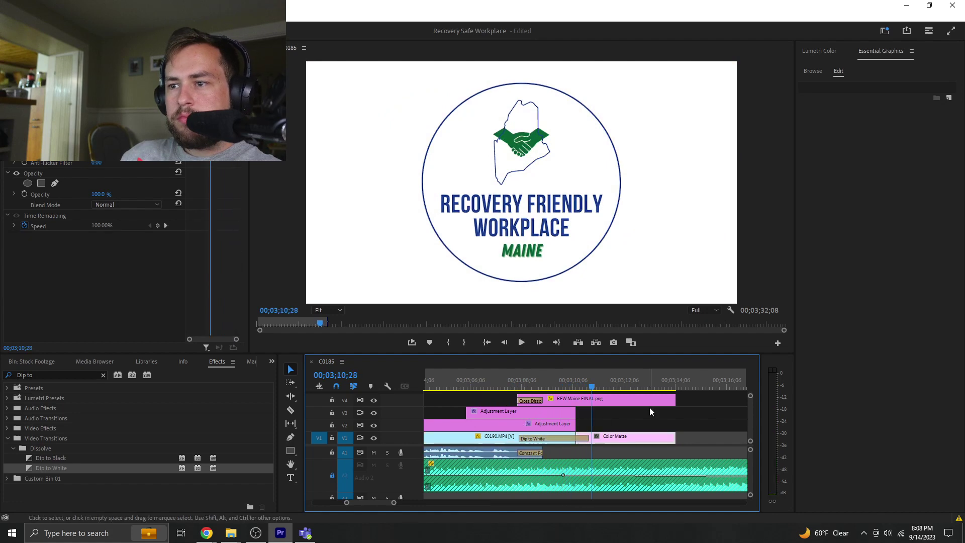
# - Clear the selection, move the playhead to the sequence end, and open Export with Ctrl+M
pyautogui.click(653, 415)
pyautogui.click(678, 387)
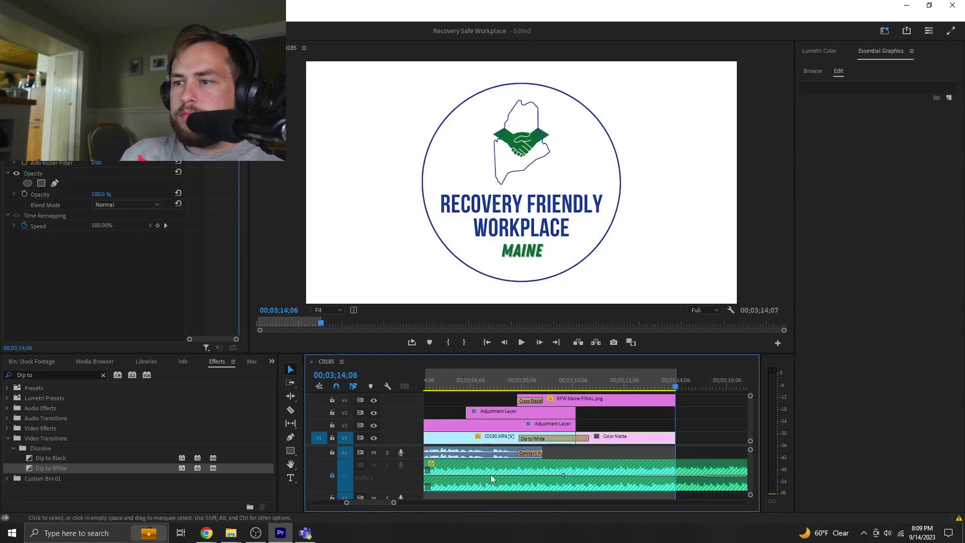
pyautogui.moveTo(393, 502); pyautogui.dragTo(434, 502)
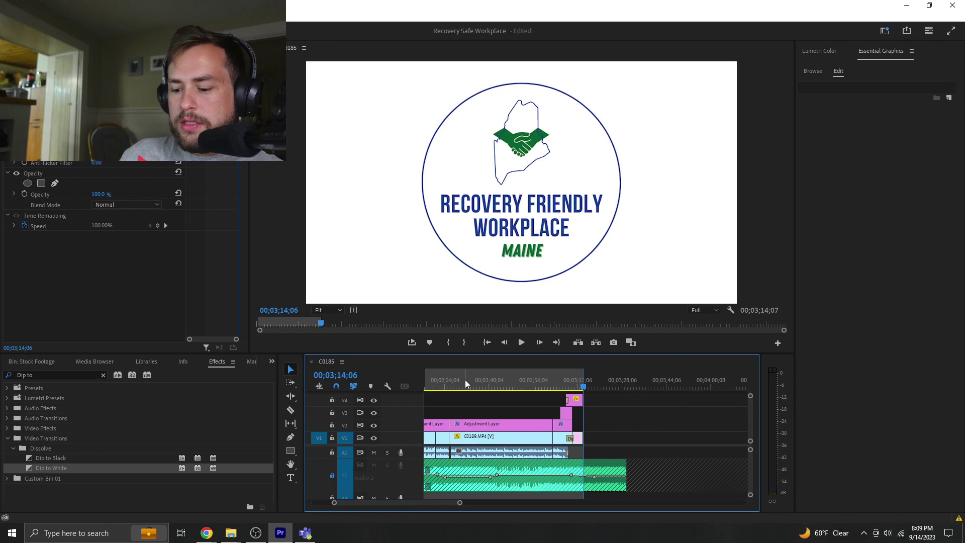
pyautogui.hotkey('ctrl', 'm')
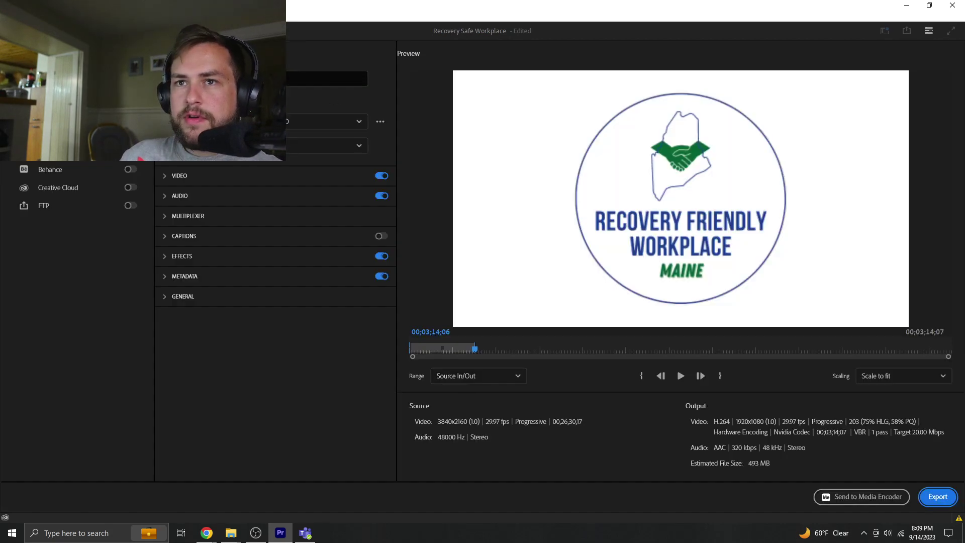
# - Keep the High Quality 1080p HD preset and bring up the output file name and location
pyautogui.click(271, 121)
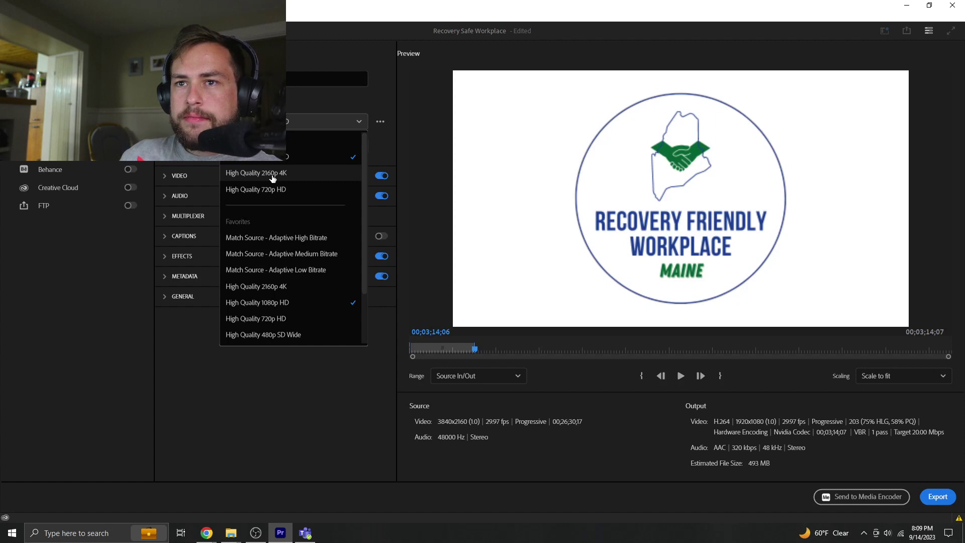
pyautogui.click(271, 156)
pyautogui.click(288, 72)
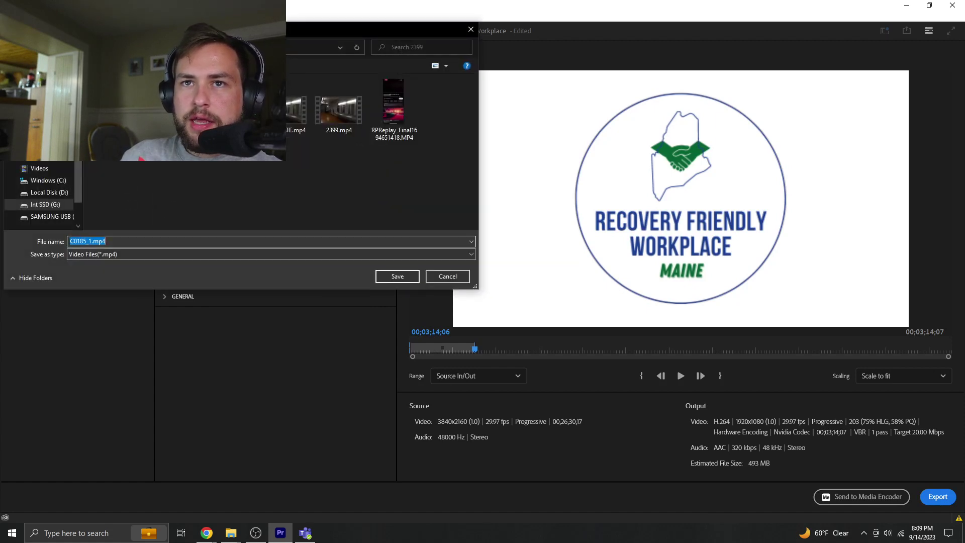
# - Browse to the Renders folder inside the PineTree Institute folder
pyautogui.hotkey('alt', 'Up')
pyautogui.click(164, 194)
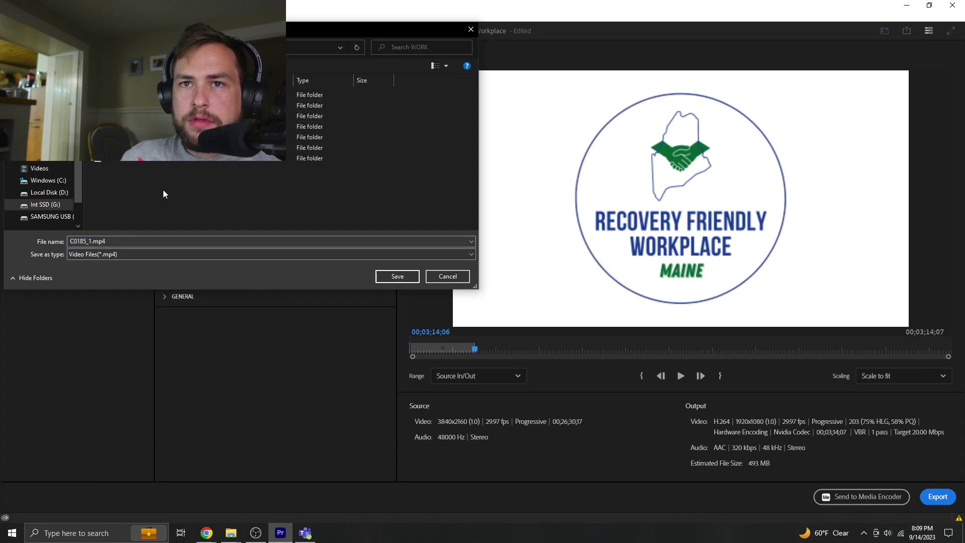
pyautogui.doubleClick(267, 126)
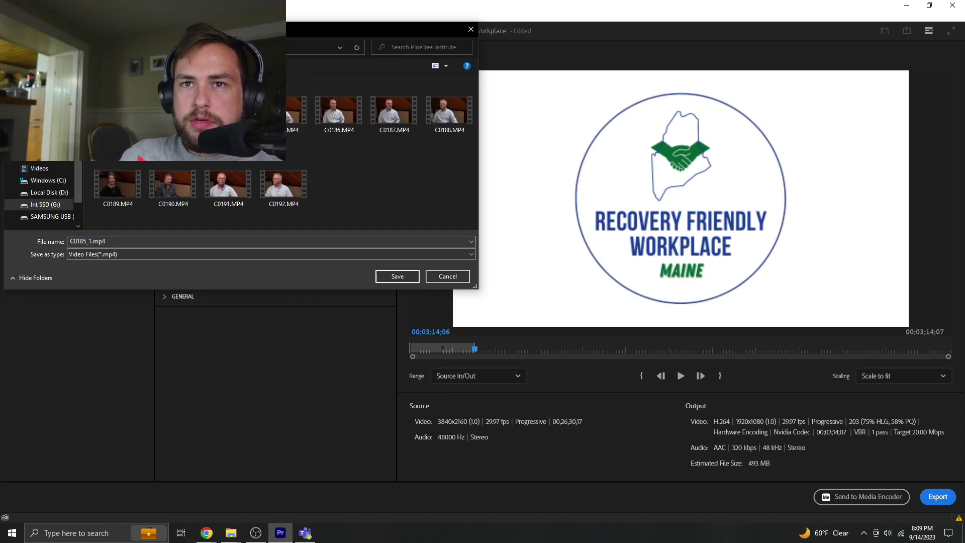
pyautogui.click(347, 196)
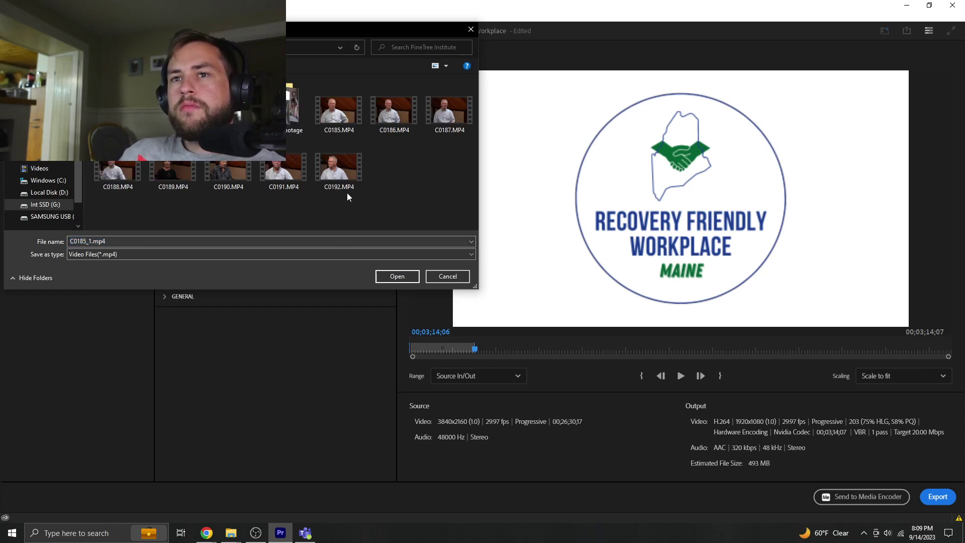
pyautogui.click(201, 47)
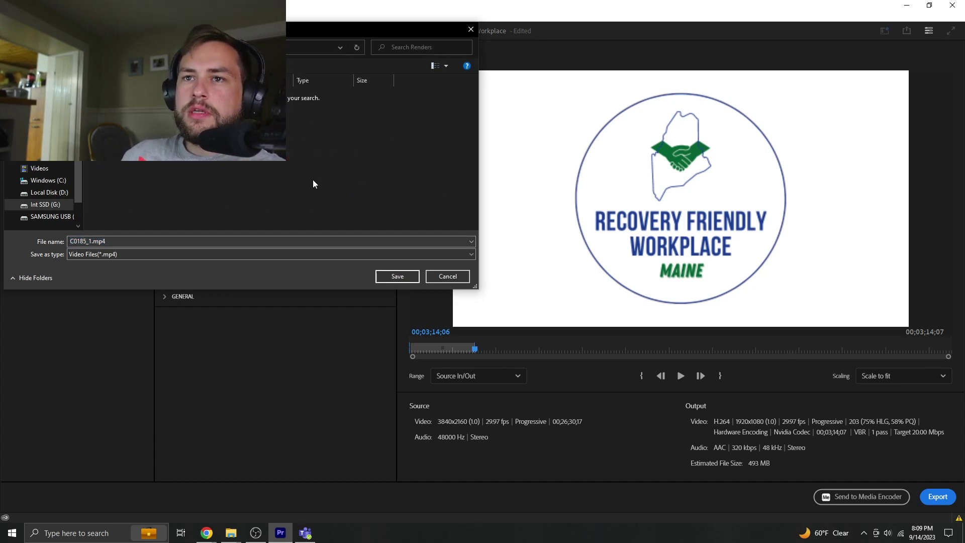
# - Name the file 'Recovery Friendly workplace V1', save, and start the export
pyautogui.doubleClick(137, 243)
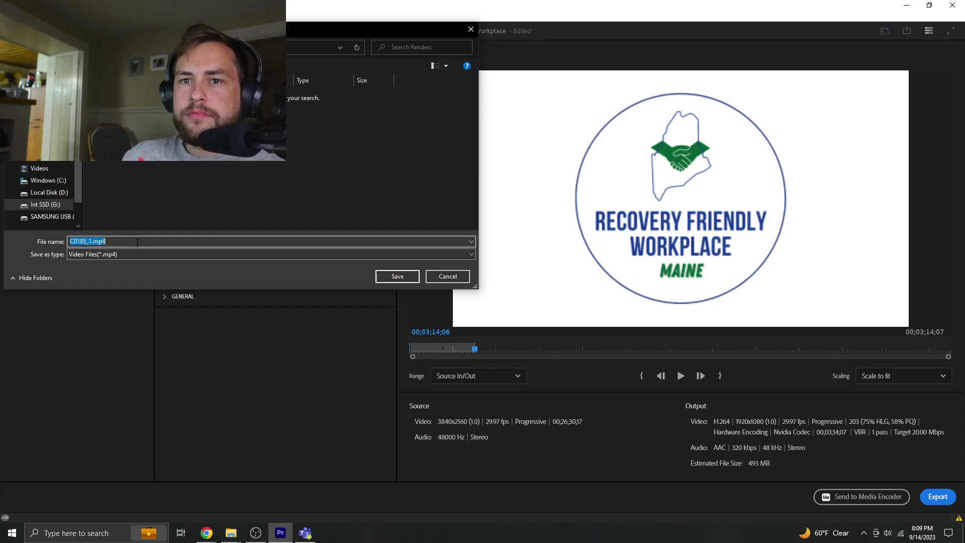
pyautogui.press('BackSpace')
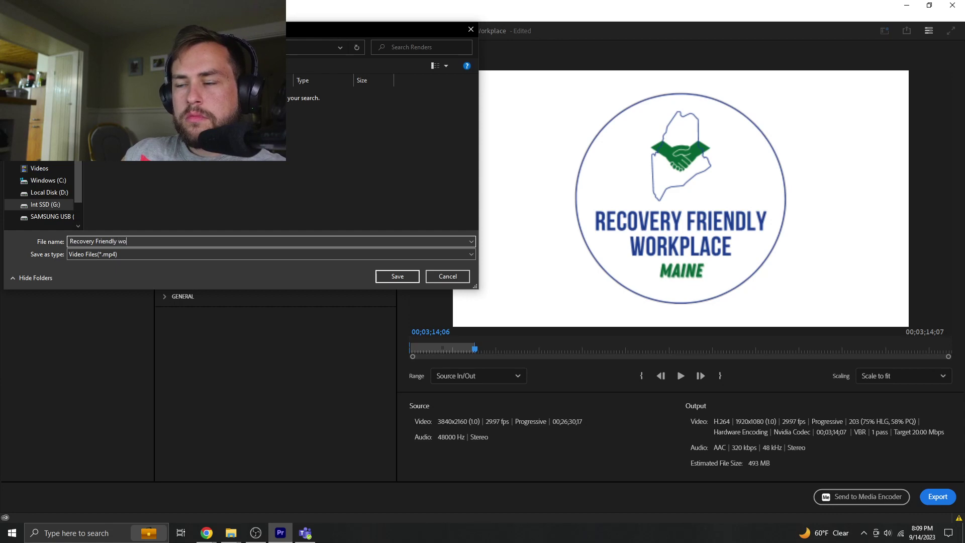
pyautogui.click(242, 238)
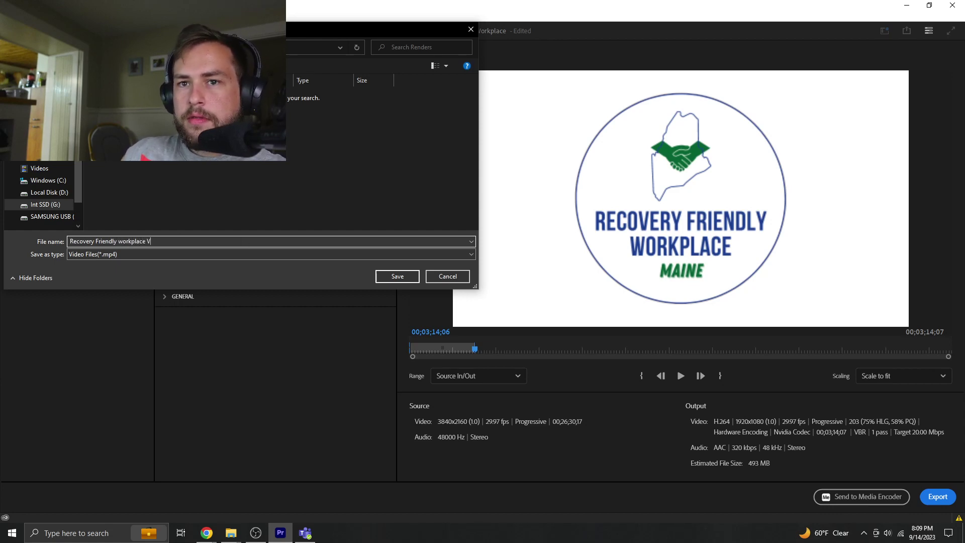
pyautogui.click(398, 276)
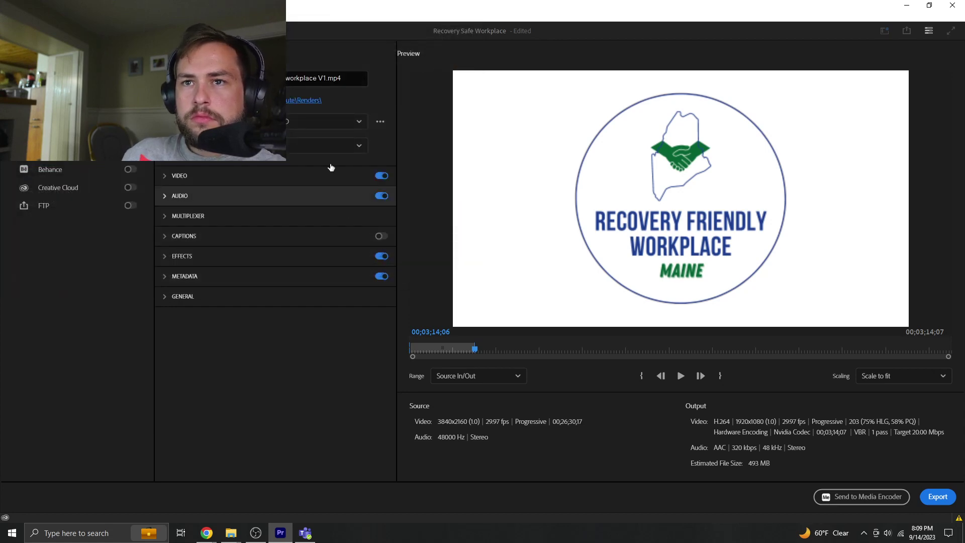
pyautogui.click(938, 496)
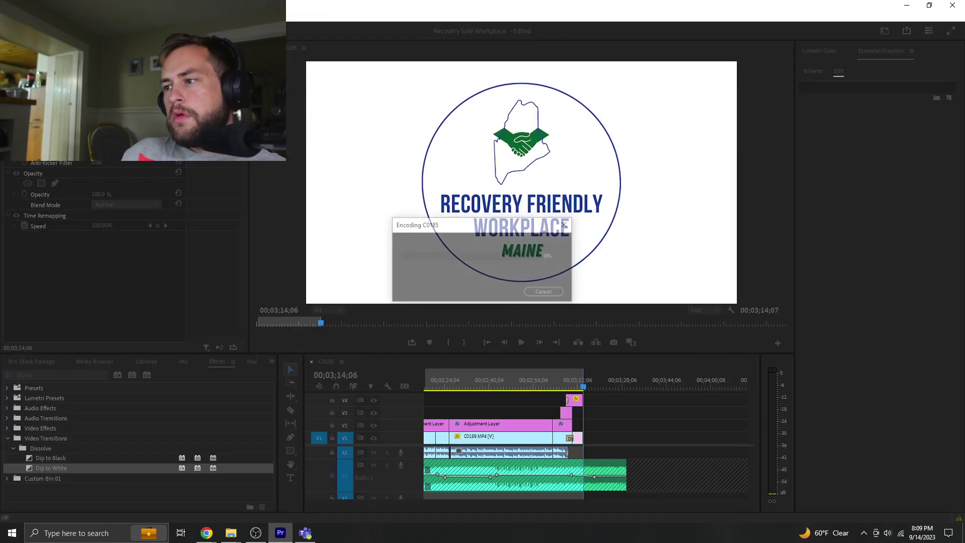